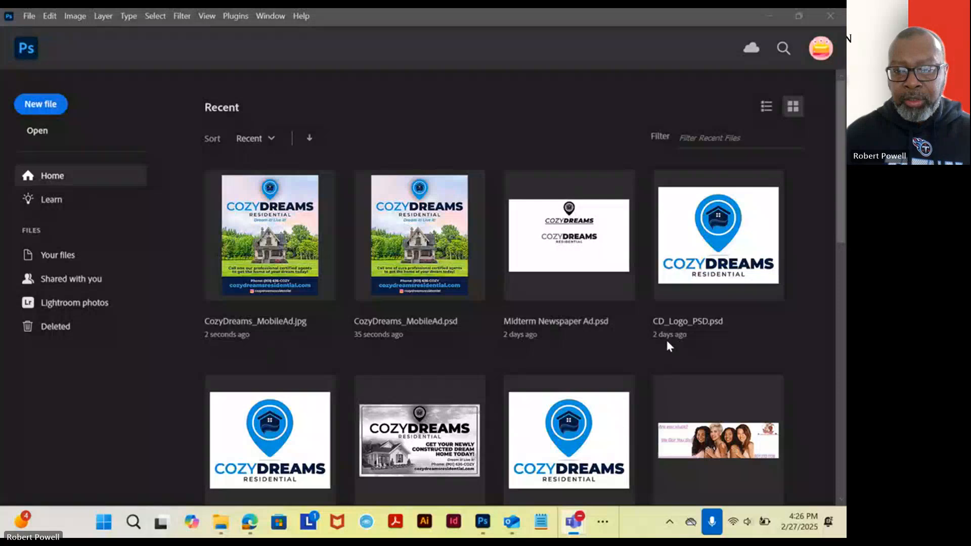
View the finished CozyDreams designs in Photos one after another, from the Week 2 logo to the Week 7 mobile ad.
click(601, 527)
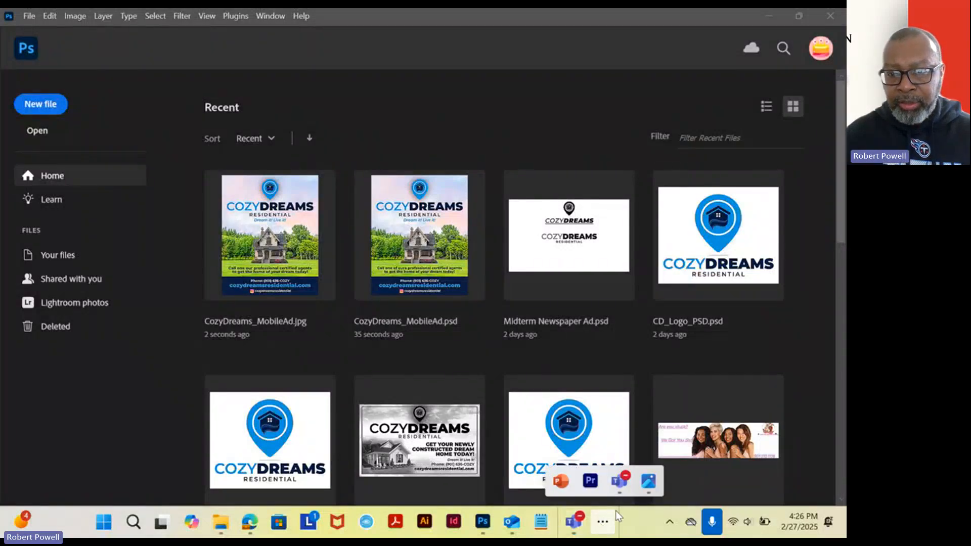
click(648, 480)
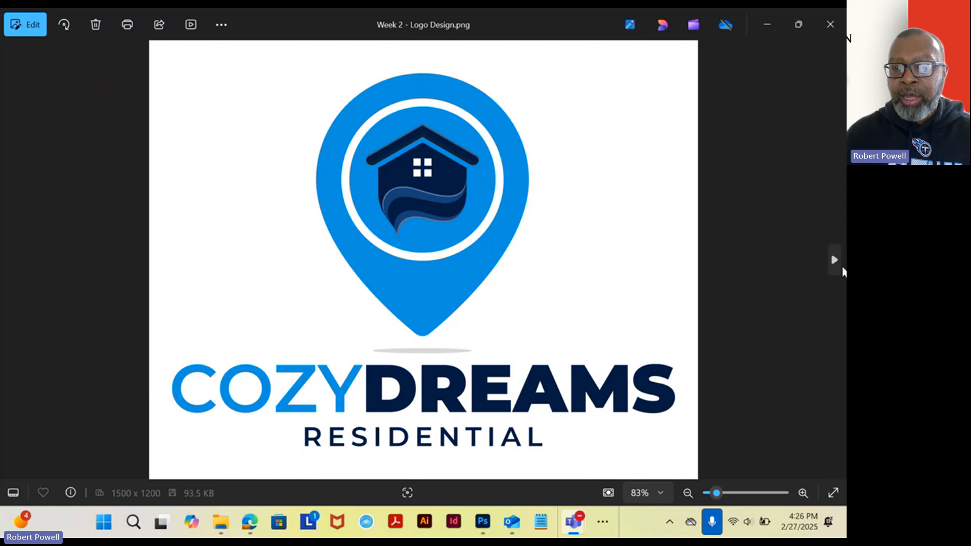
click(837, 262)
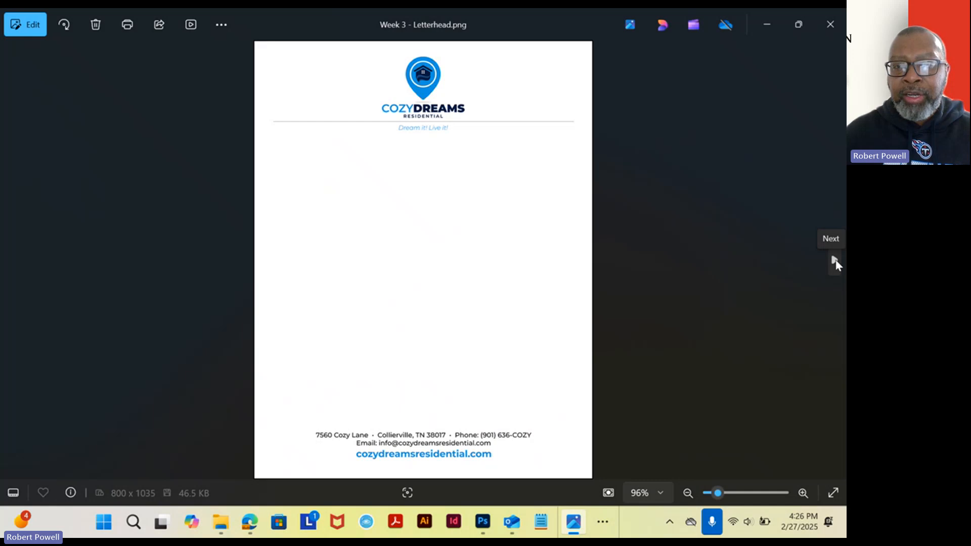
click(835, 261)
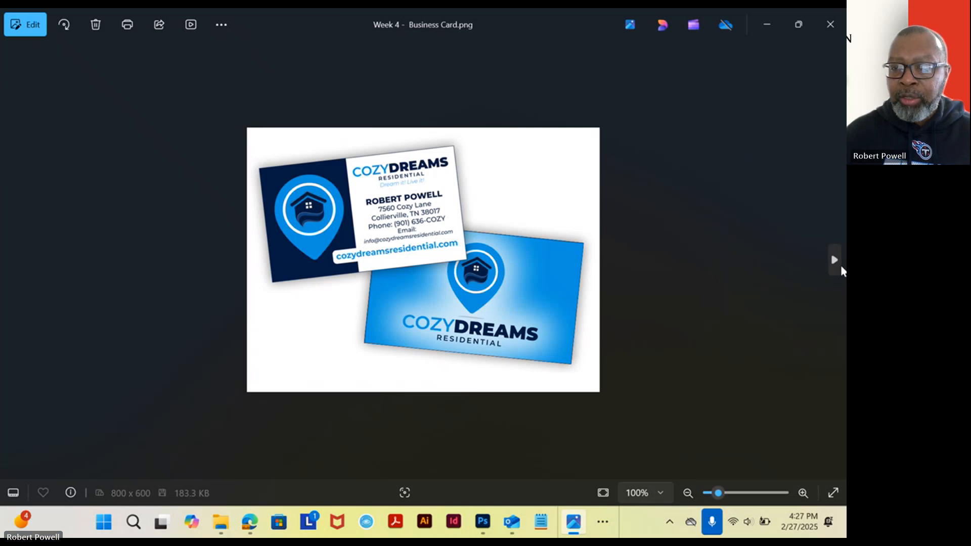
click(835, 263)
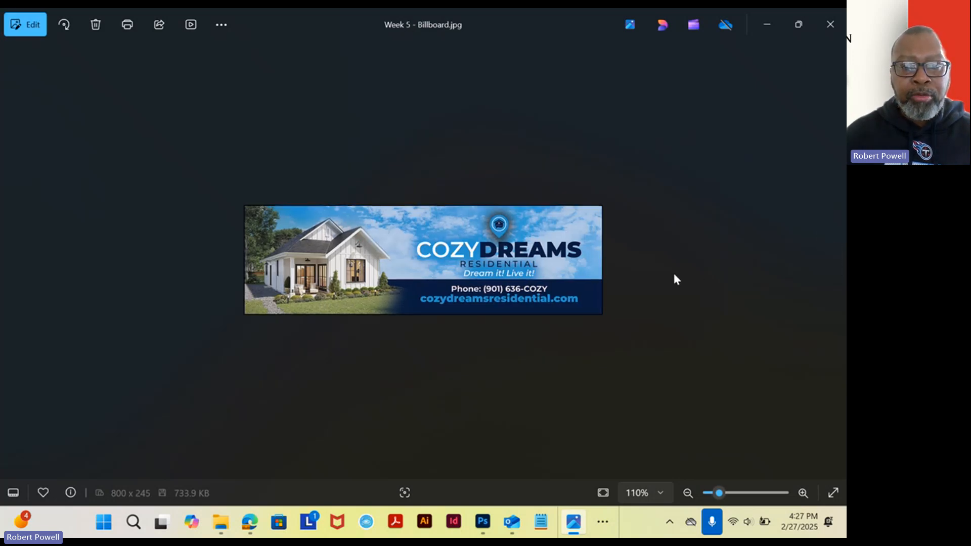
scroll(672, 271, up, 5)
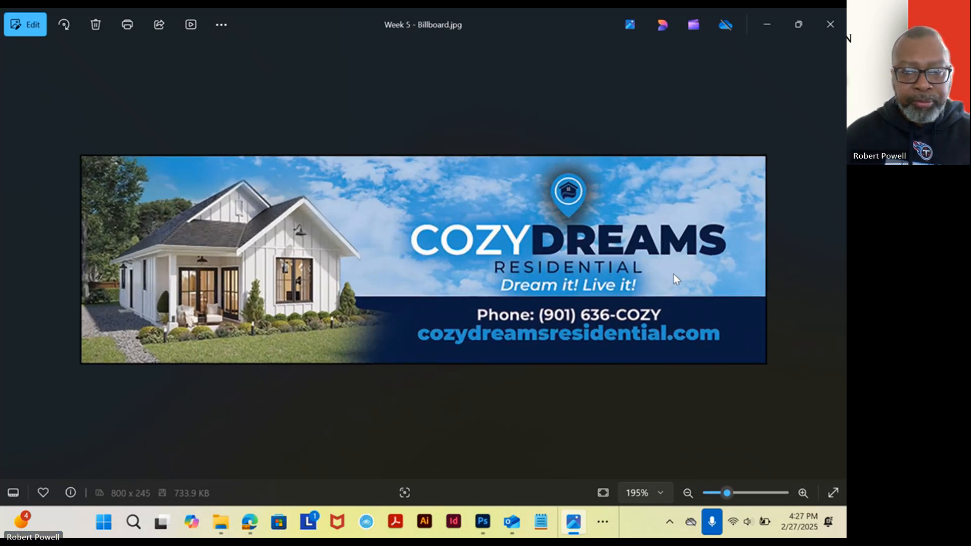
click(834, 261)
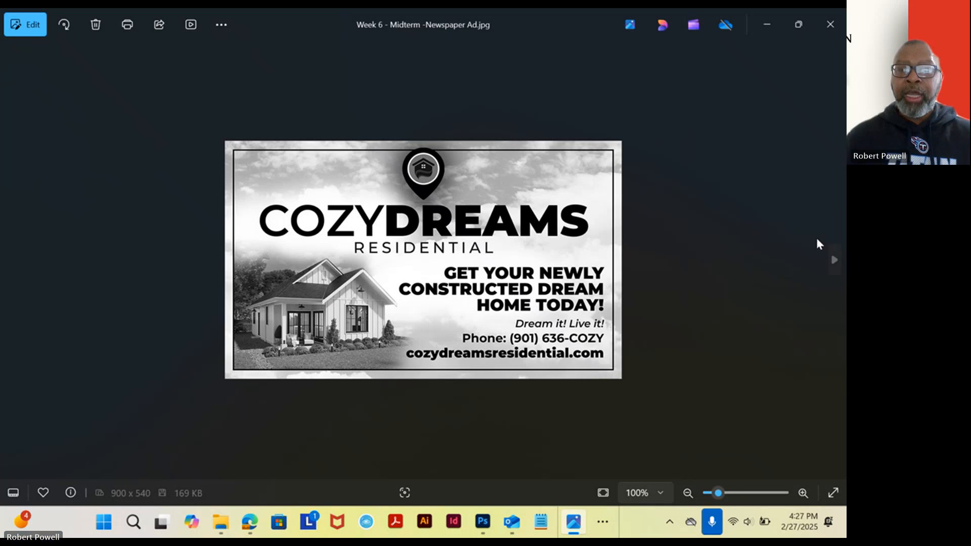
click(835, 262)
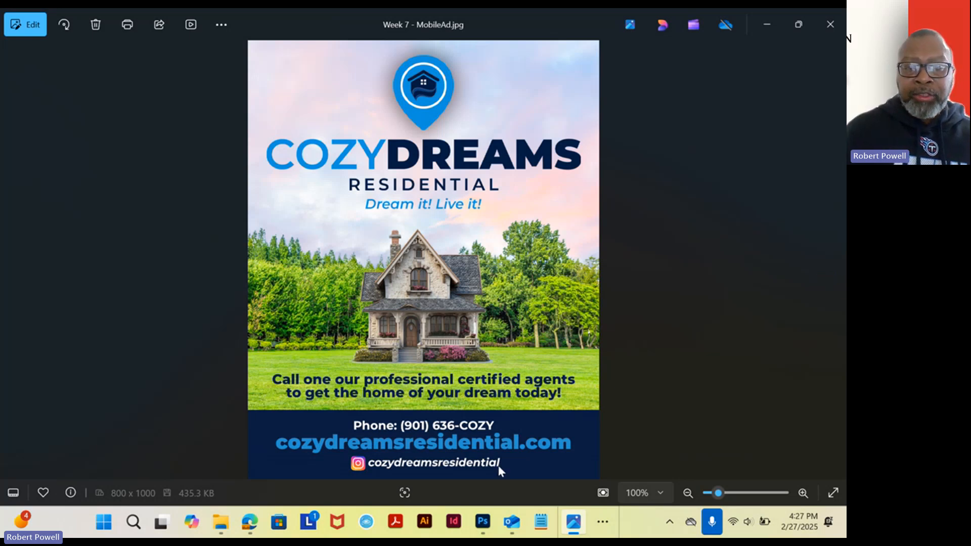
Switch to Photoshop and open the recent file CozyDreams_MobileAd.jpg.
mouse_move(489, 526)
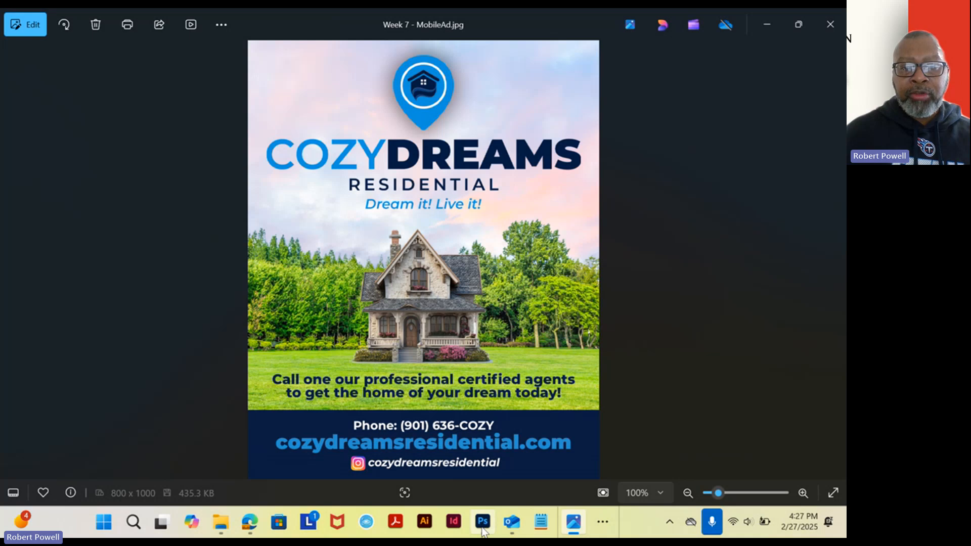
click(483, 528)
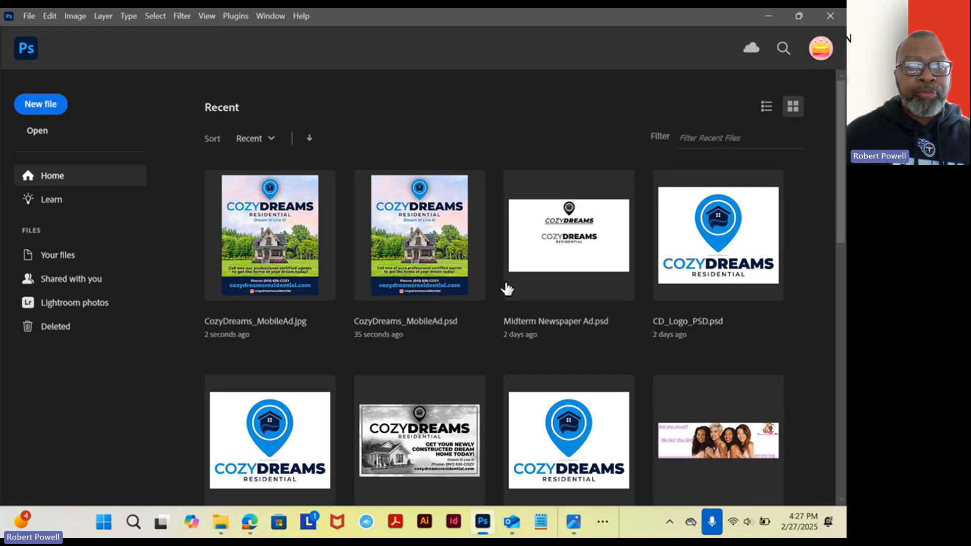
click(24, 19)
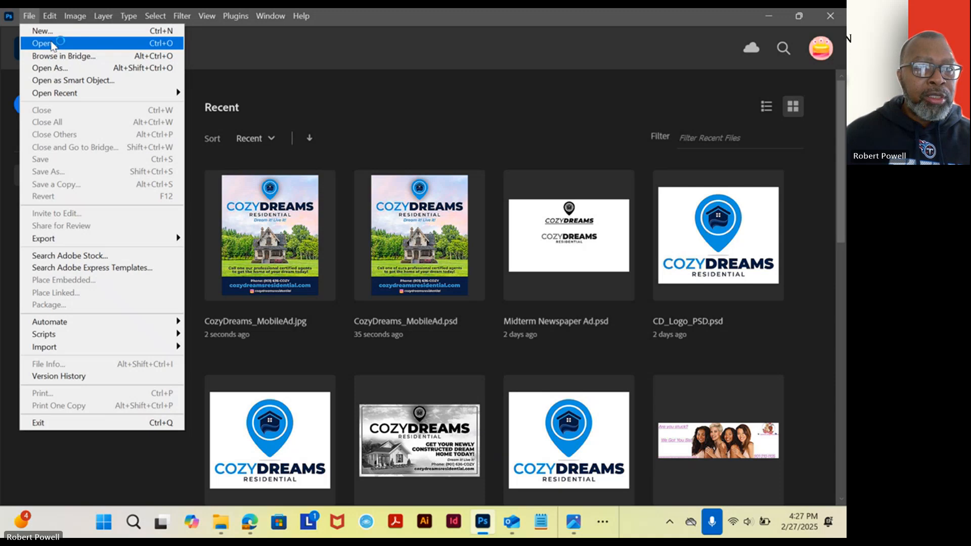
mouse_move(61, 96)
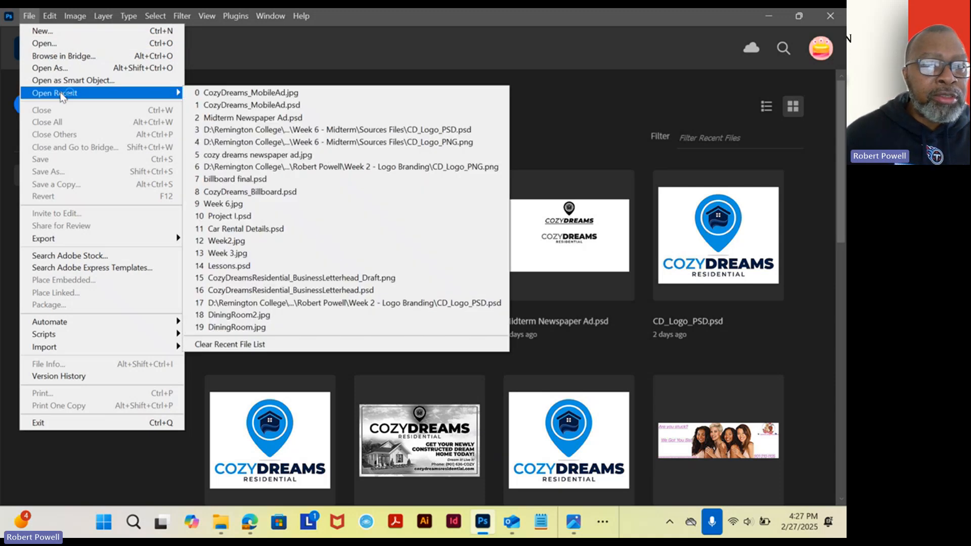
click(246, 93)
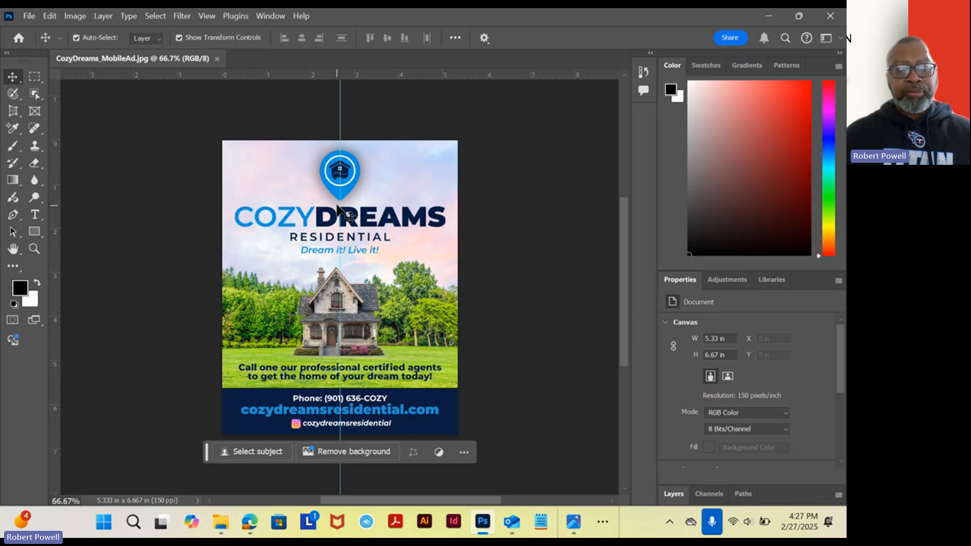
Examine the mobile ad's layout from the logo and tagline down to the house image and contact band.
scroll(340, 199, up, 3)
scroll(340, 200, down, 3)
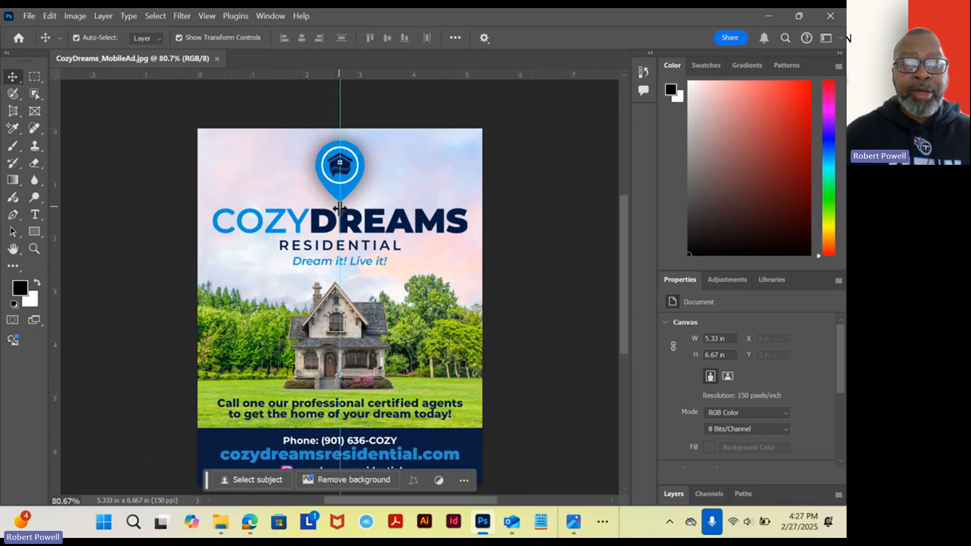
drag(429, 304, 432, 229)
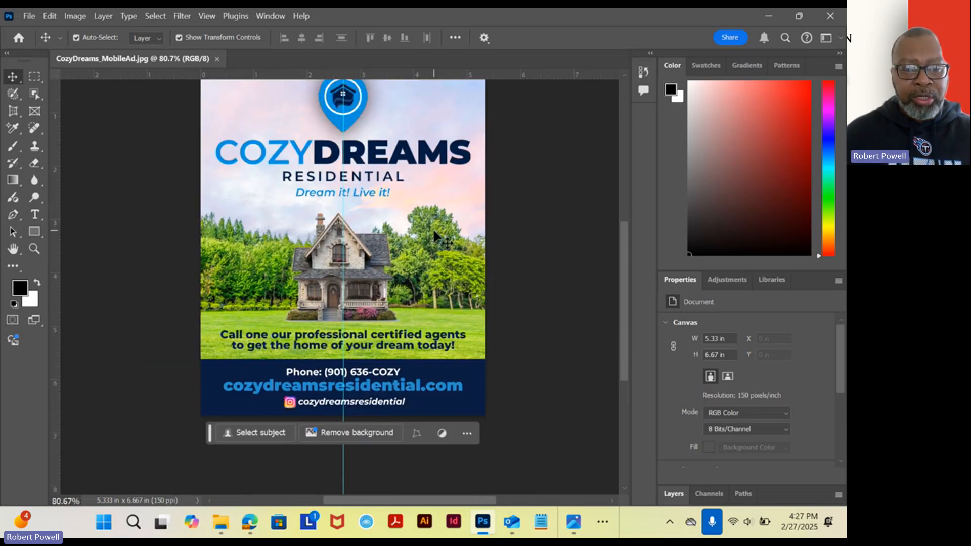
scroll(416, 222, up, 2)
drag(404, 158, 425, 275)
scroll(412, 245, down, 2)
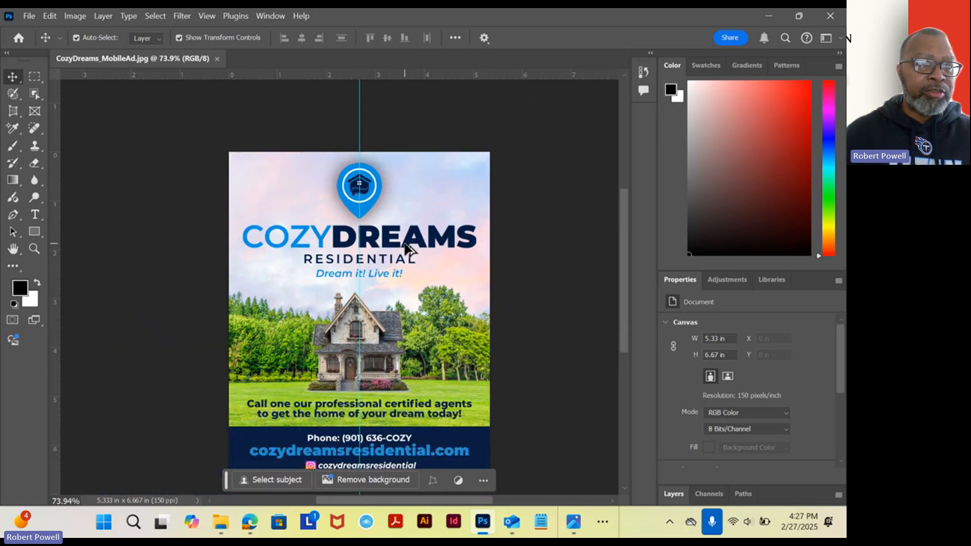
scroll(409, 253, up, 1)
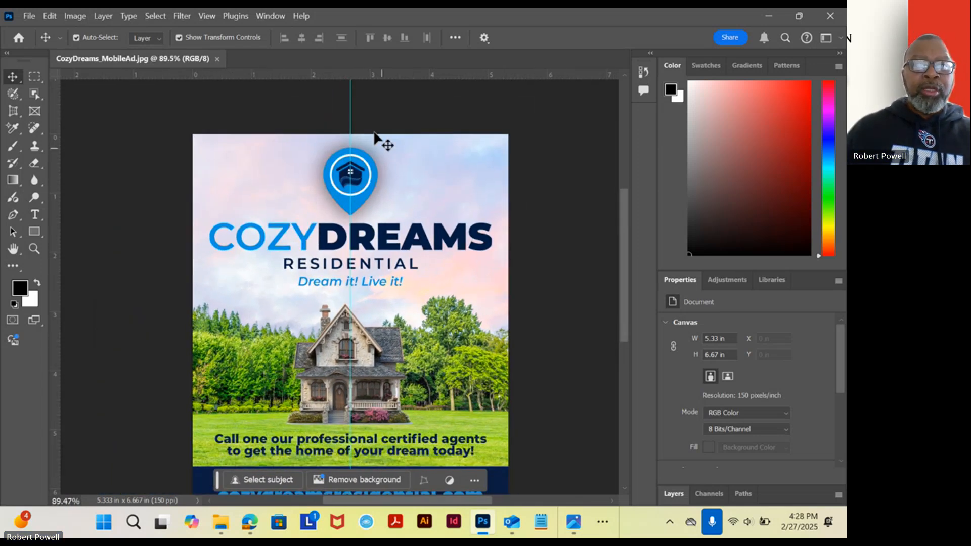
Change the ruler units to pixels and check the ad's dimensions and resolution in Image Size.
right_click(302, 72)
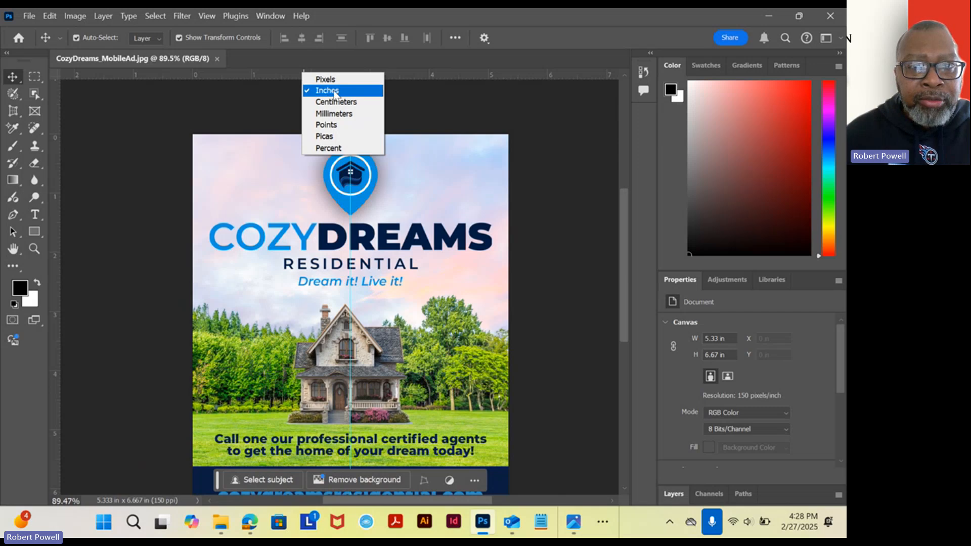
click(314, 79)
click(74, 16)
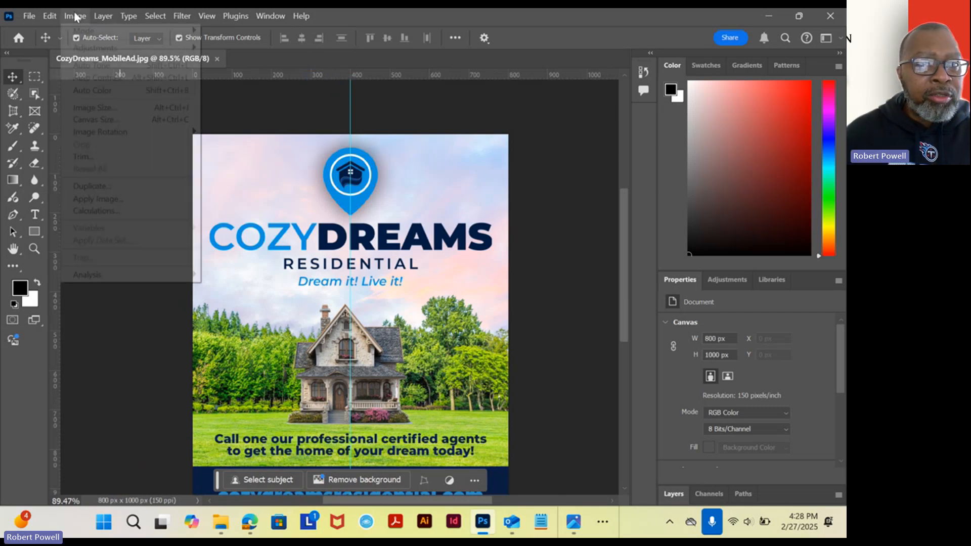
click(99, 108)
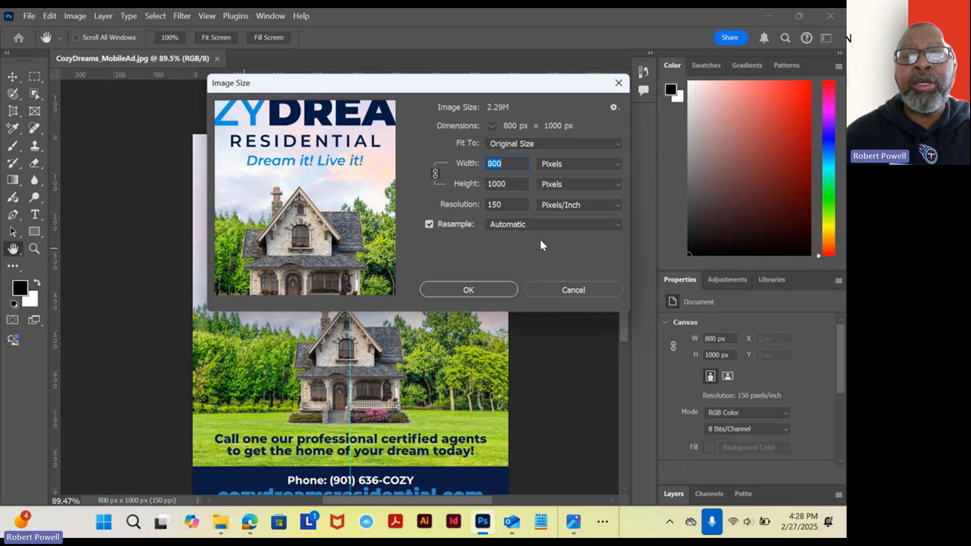
click(569, 289)
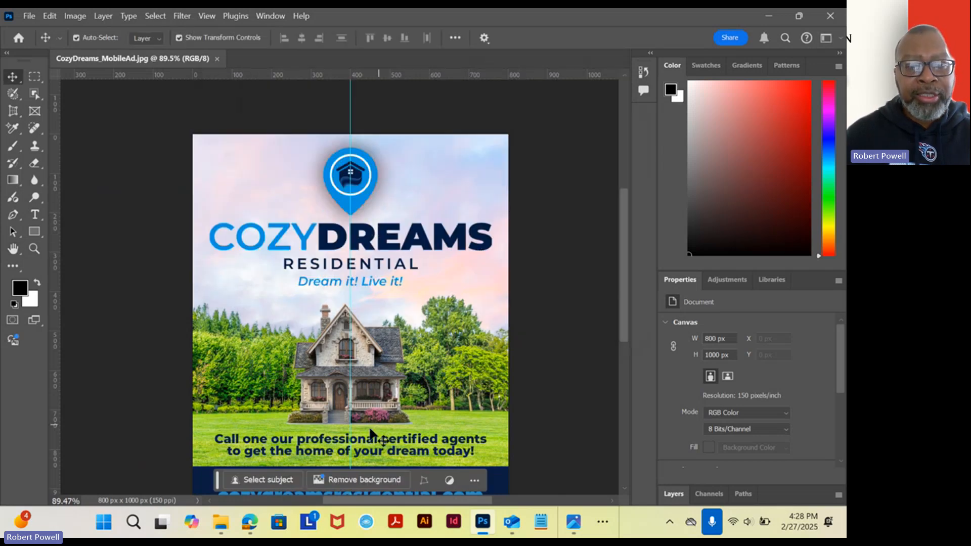
Review the ad's call to action and contact details, and close CozyDreams_MobileAd.jpg.
drag(622, 302, 624, 331)
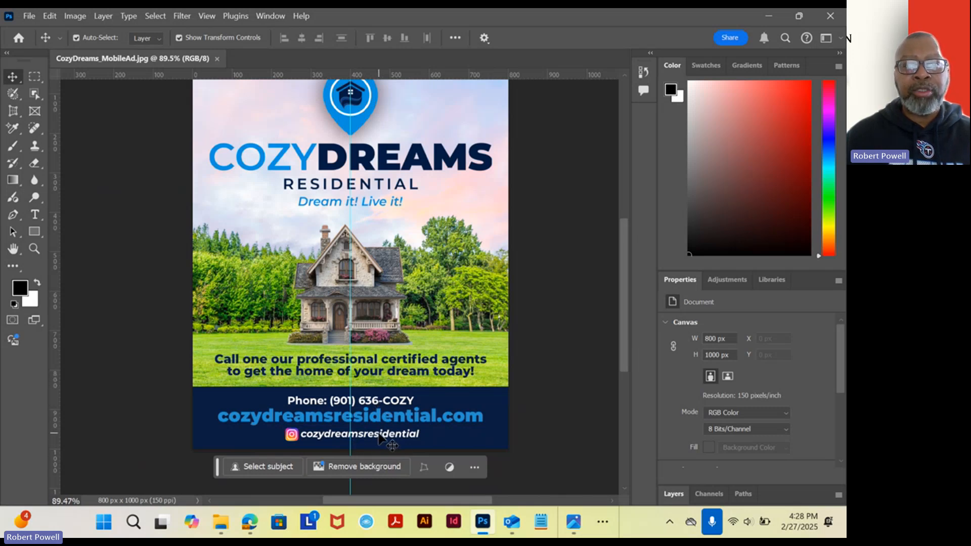
scroll(337, 260, up, 3)
scroll(337, 259, down, 2)
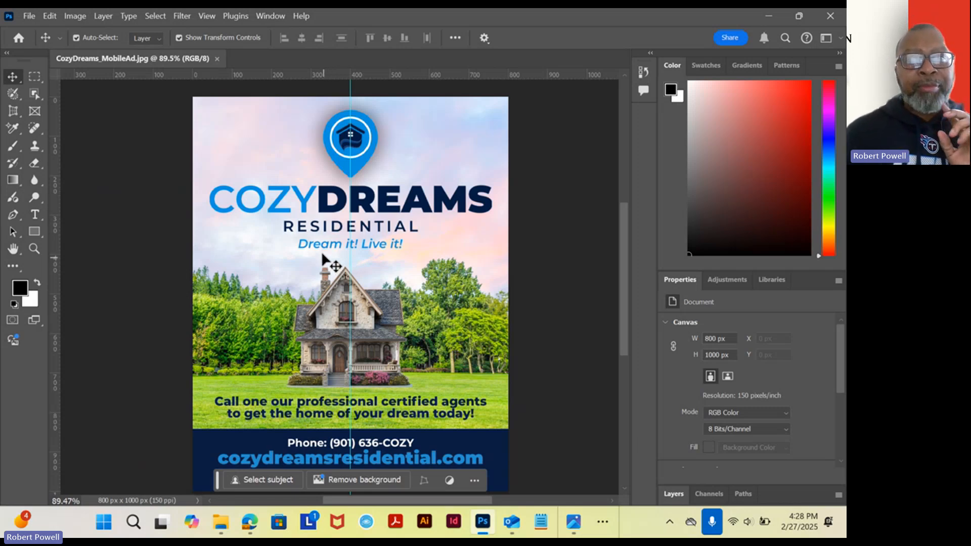
click(216, 59)
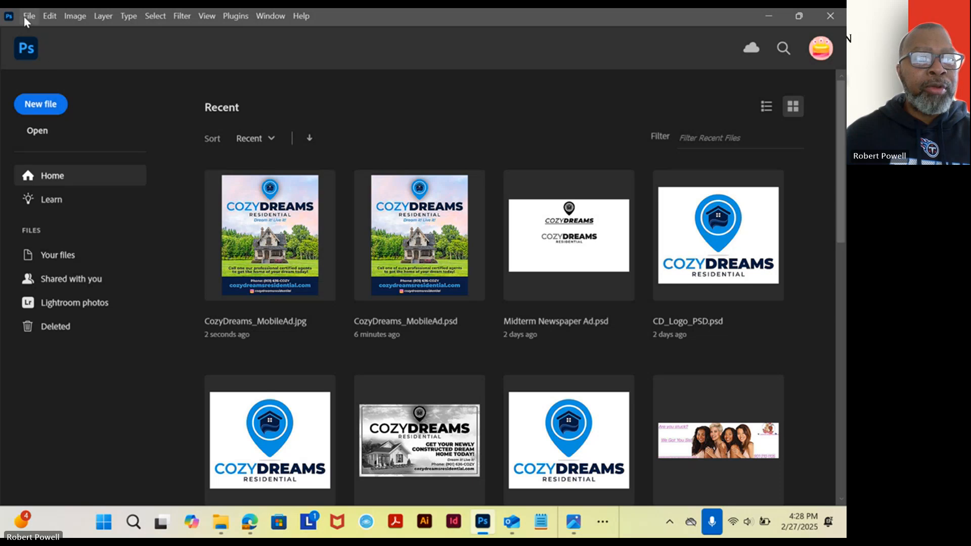
Start a new document and set its width to 800 pixels and height to 1000 pixels.
click(23, 17)
click(29, 32)
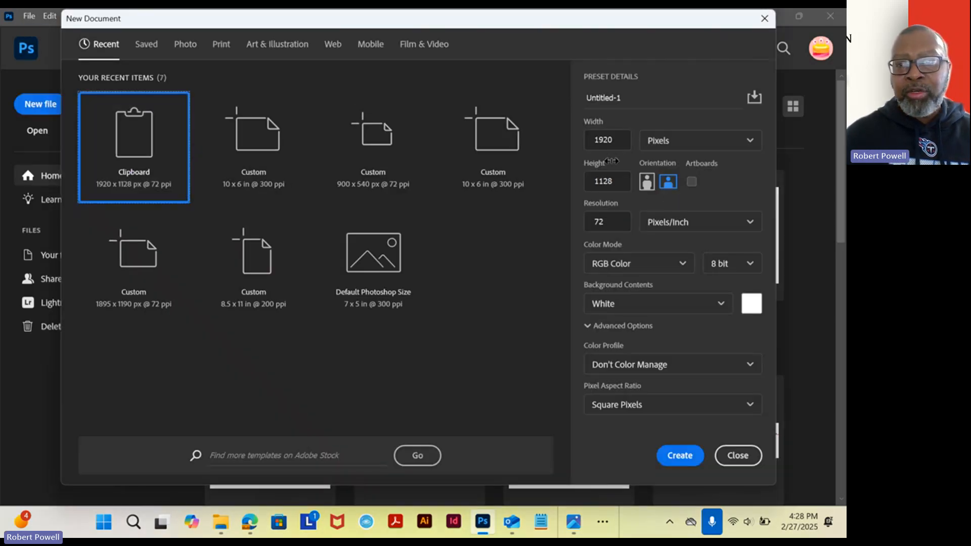
click(619, 142)
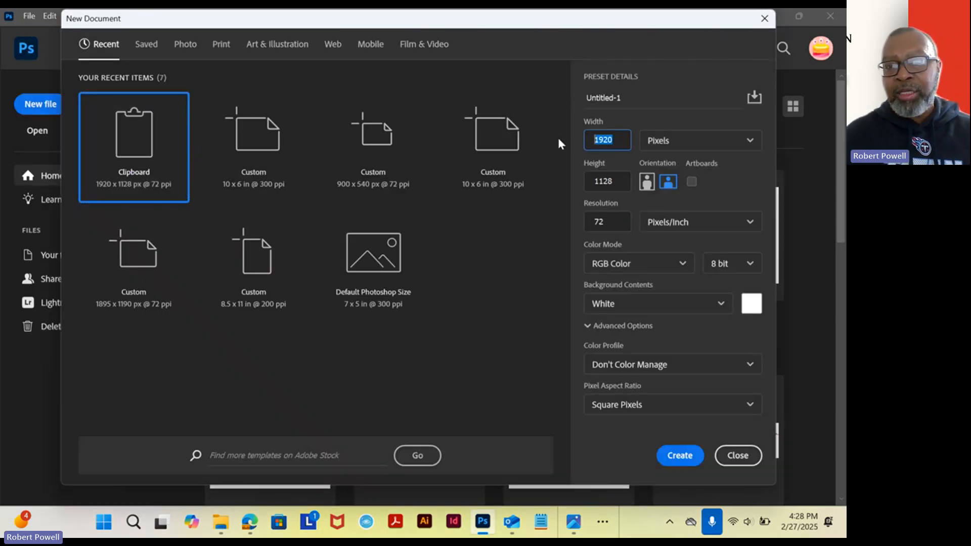
click(573, 180)
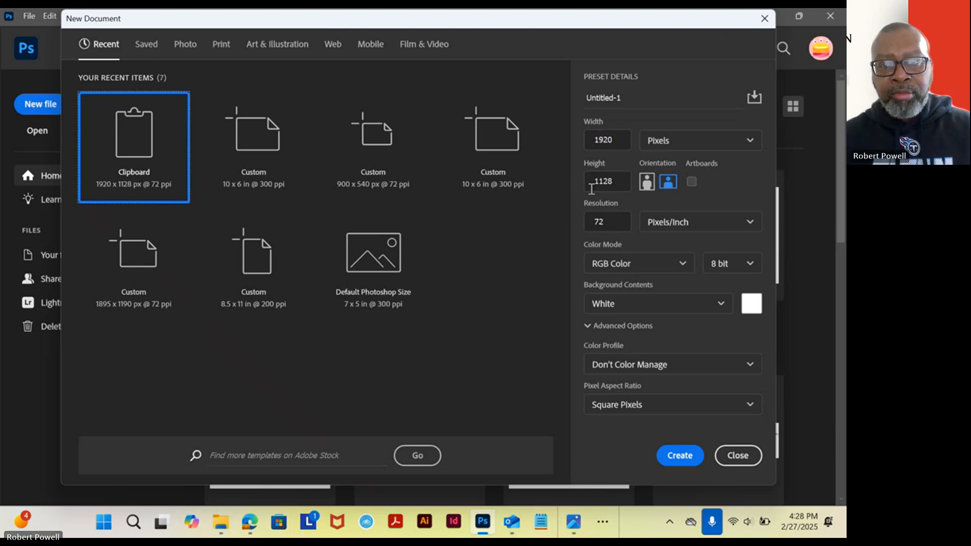
click(609, 141)
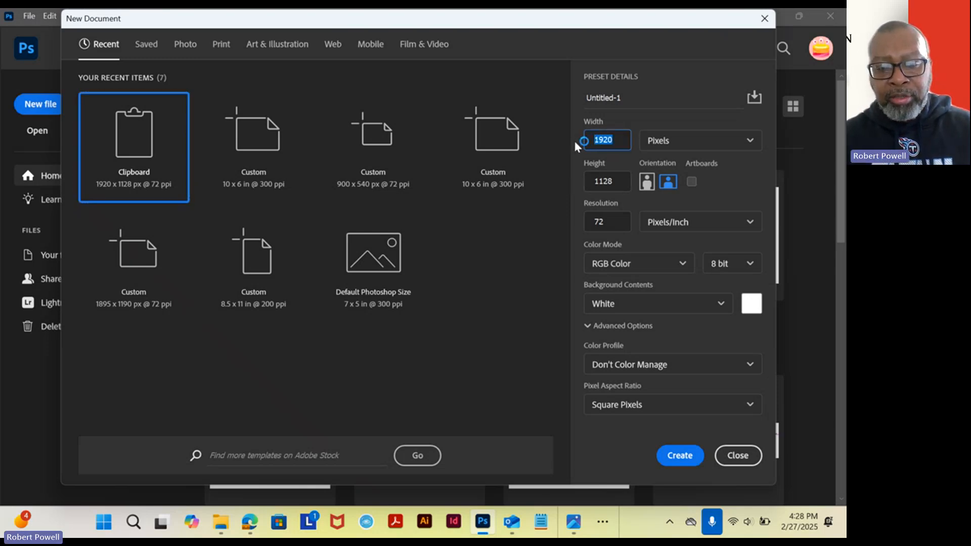
text(800)
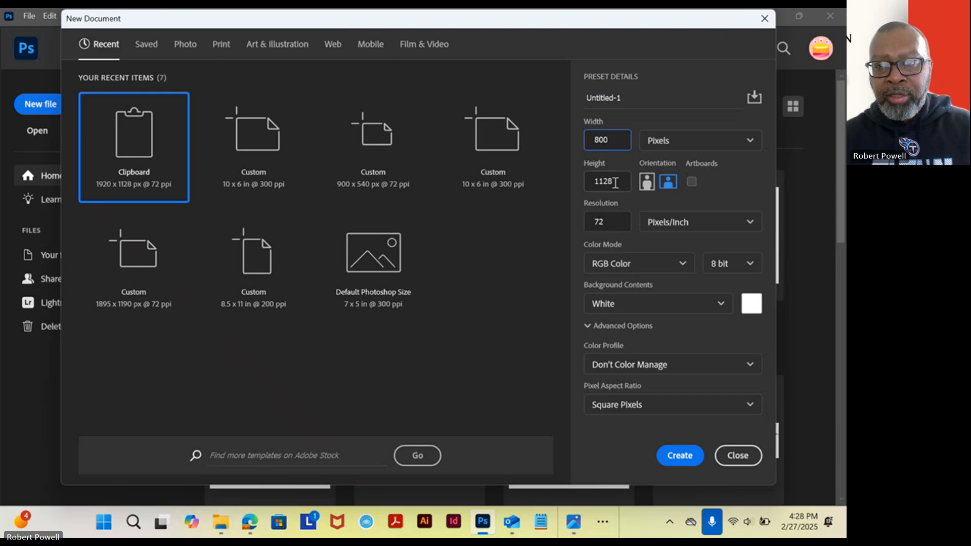
key(Tab)
text(1)
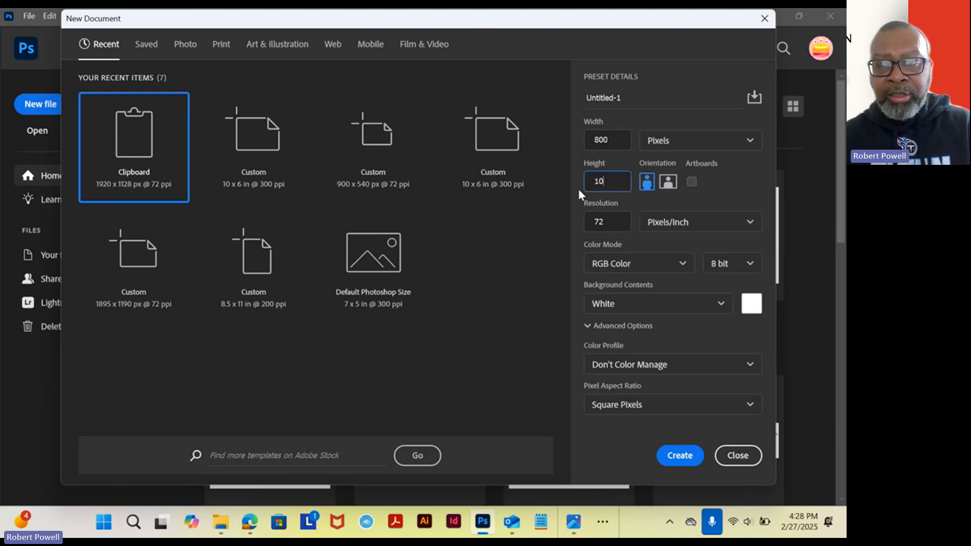
Set the resolution to 150 pixels/inch, name the document Mobile Ad, and create it in RGB Color with a white background.
click(606, 221)
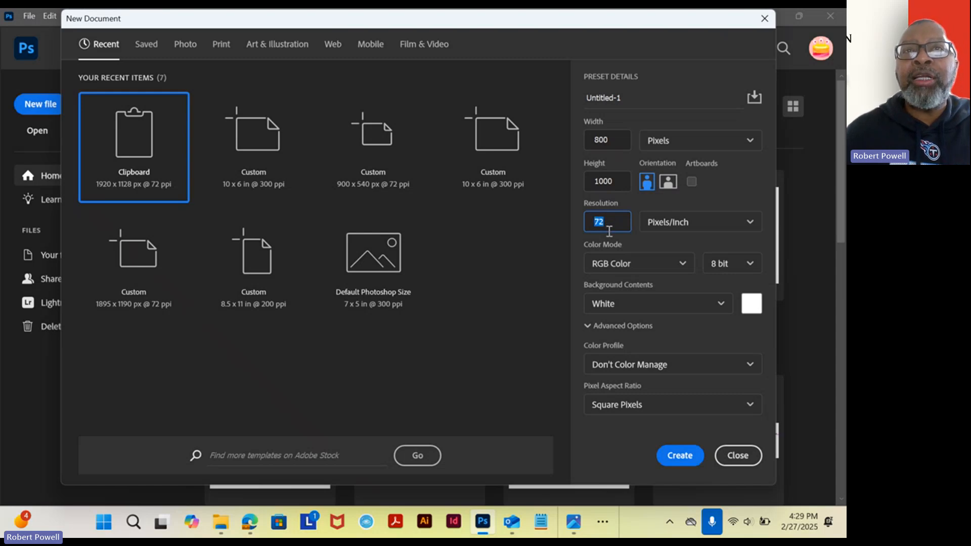
text(150)
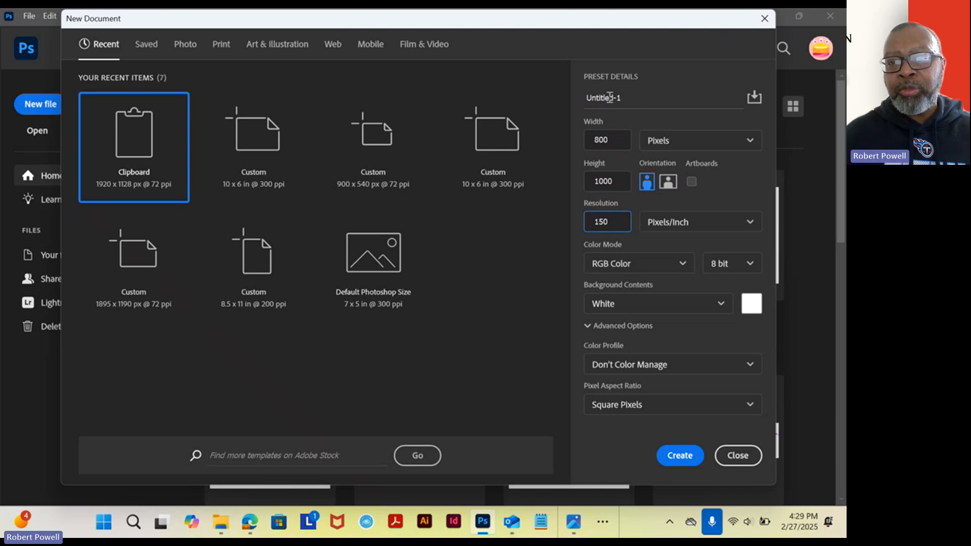
click(583, 98)
text(Mobi)
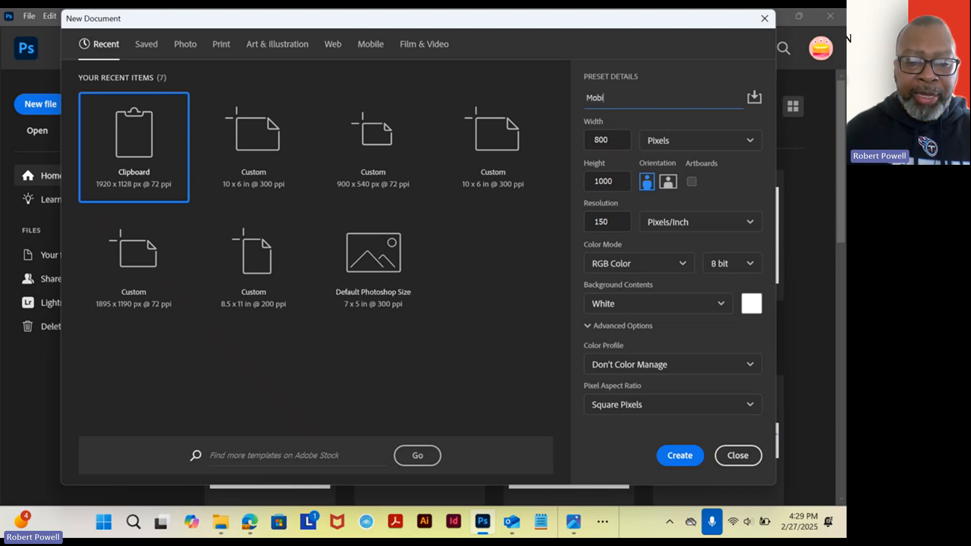
text(le Ad)
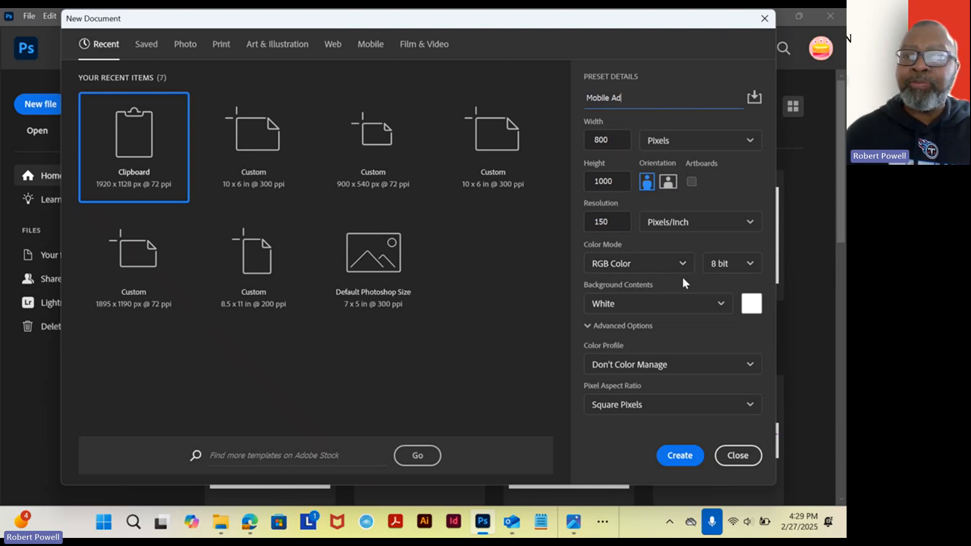
click(678, 455)
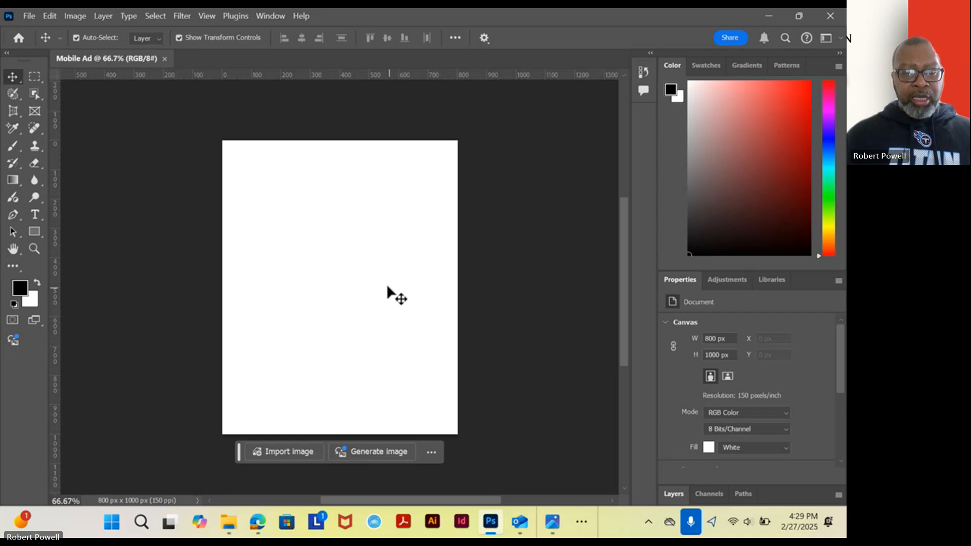
Hide the contextual task bar and place a vertical guide at 400 px, the horizontal center of the canvas.
click(431, 453)
click(450, 412)
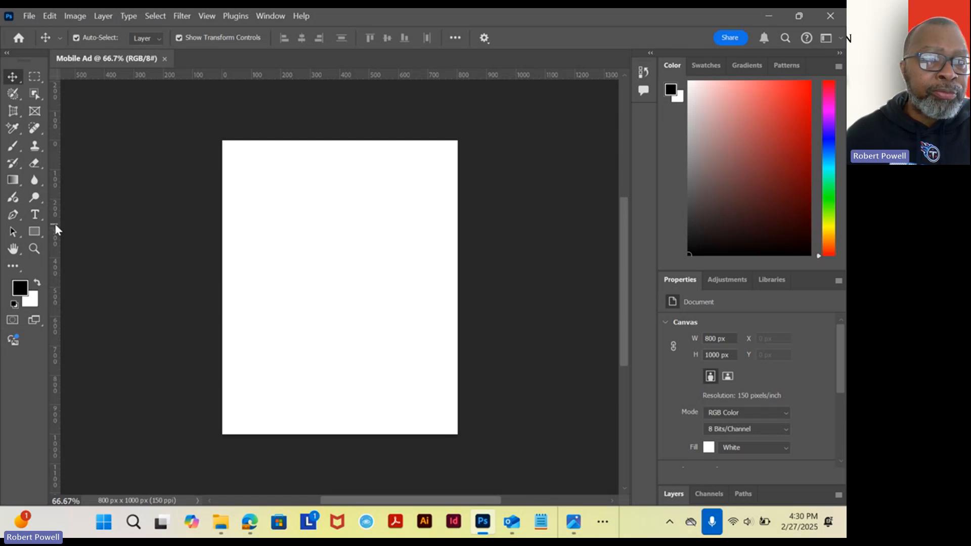
drag(57, 230, 340, 322)
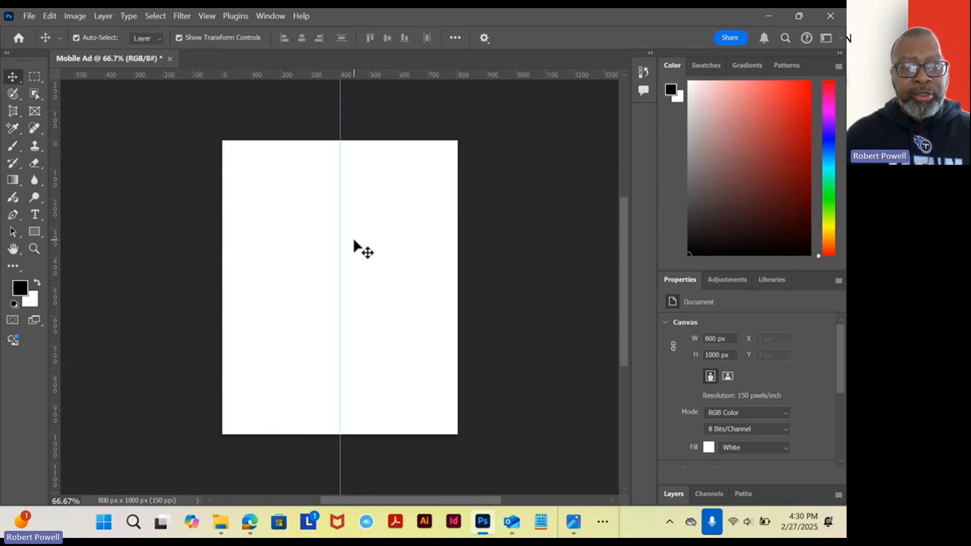
scroll(353, 245, up, 2)
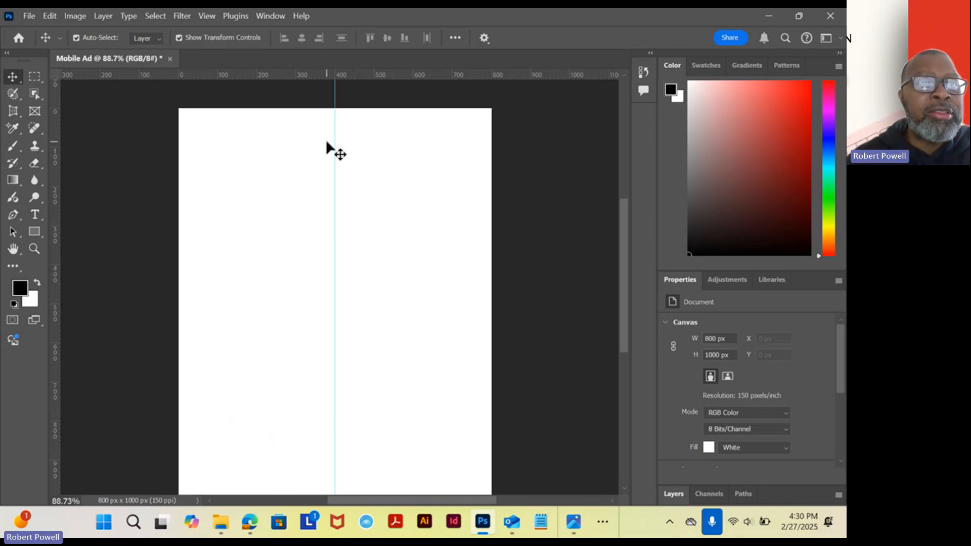
Save the document as Mobile Ad in Photoshop format in the Week 7 - Mobile Ad folder.
click(29, 16)
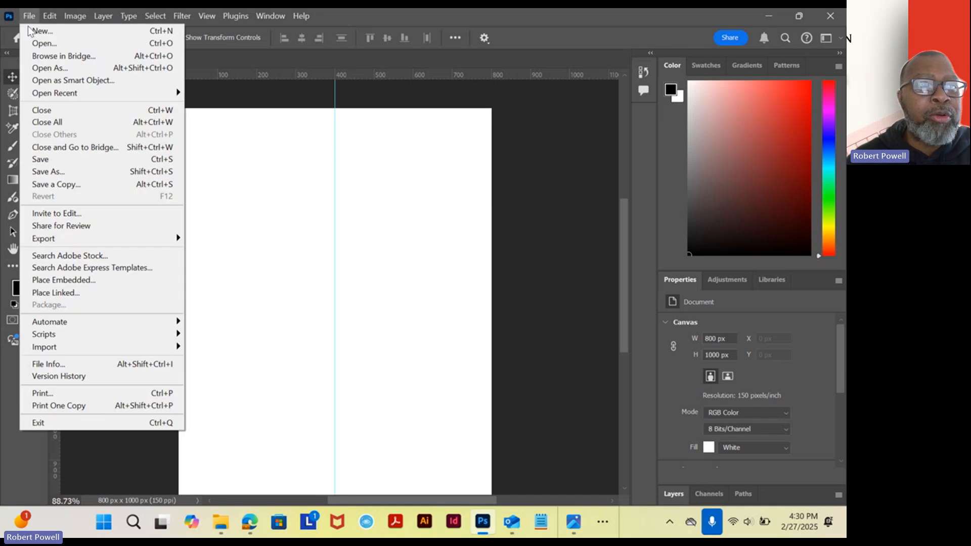
click(49, 160)
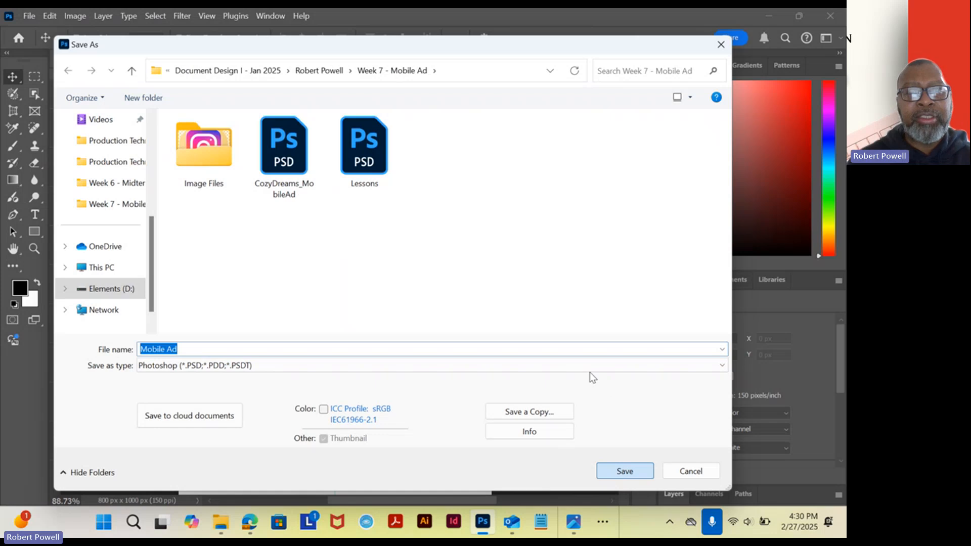
key(Return)
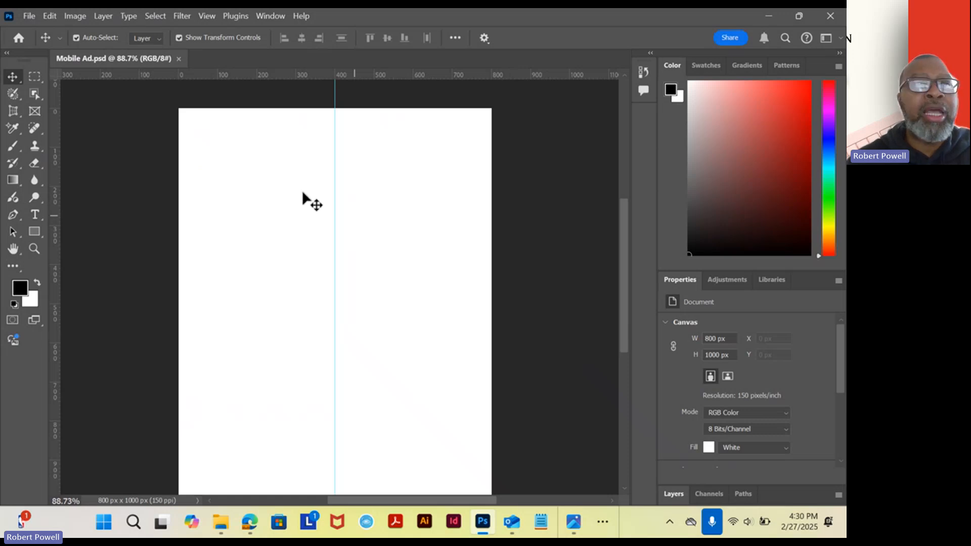
Open beautiful-park.jpg, cloud-sky.jpg, house.jpg, Instagram-logo.png and Logo.psd together from the Image Files folder.
click(36, 15)
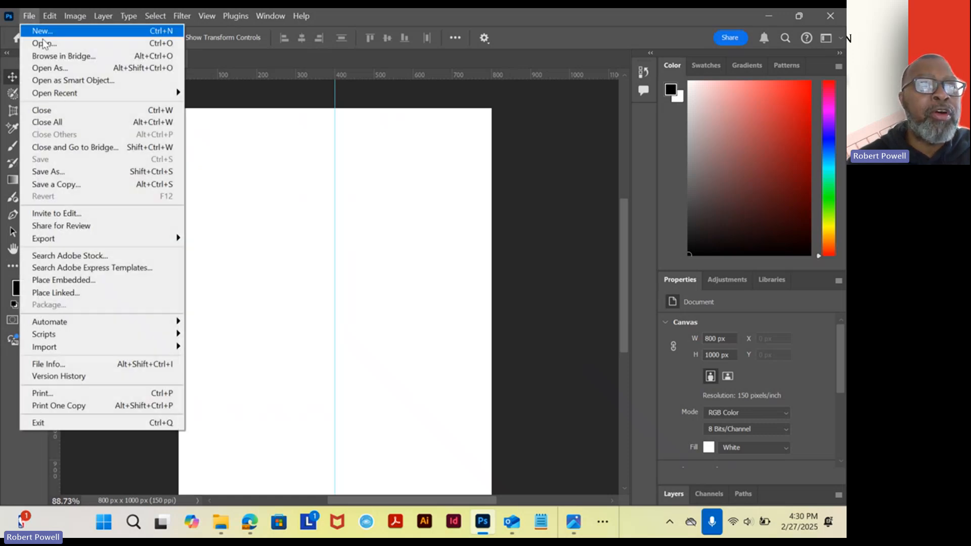
click(45, 43)
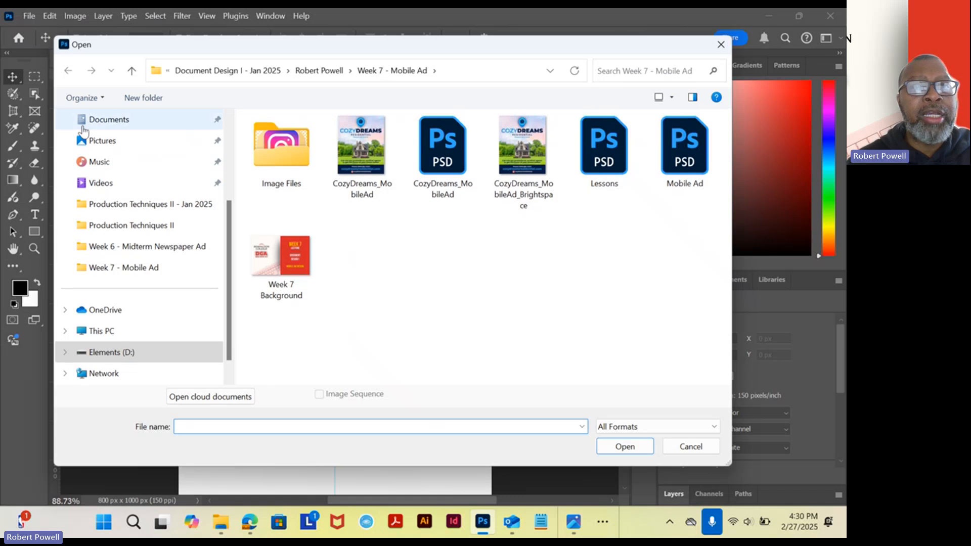
double_click(292, 161)
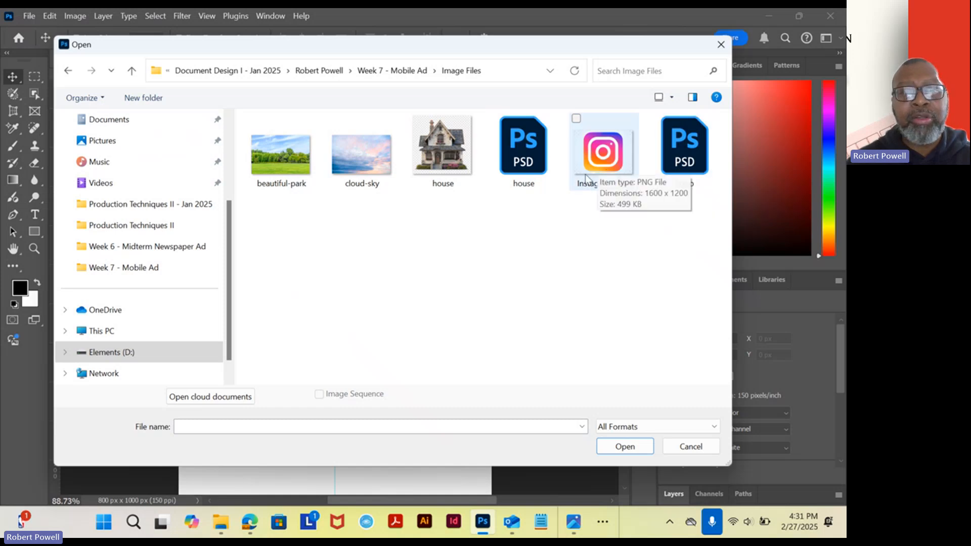
drag(284, 210, 444, 172)
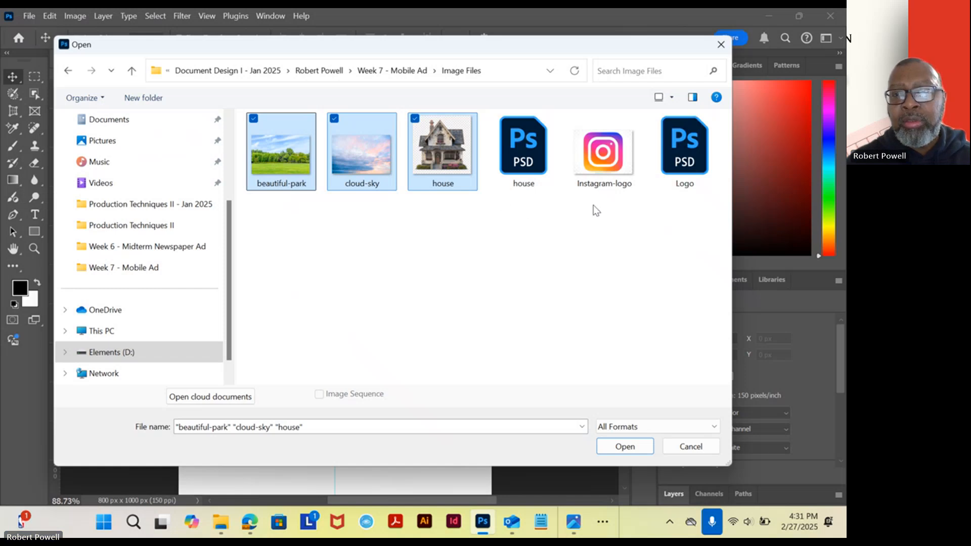
drag(596, 210, 709, 159)
click(625, 446)
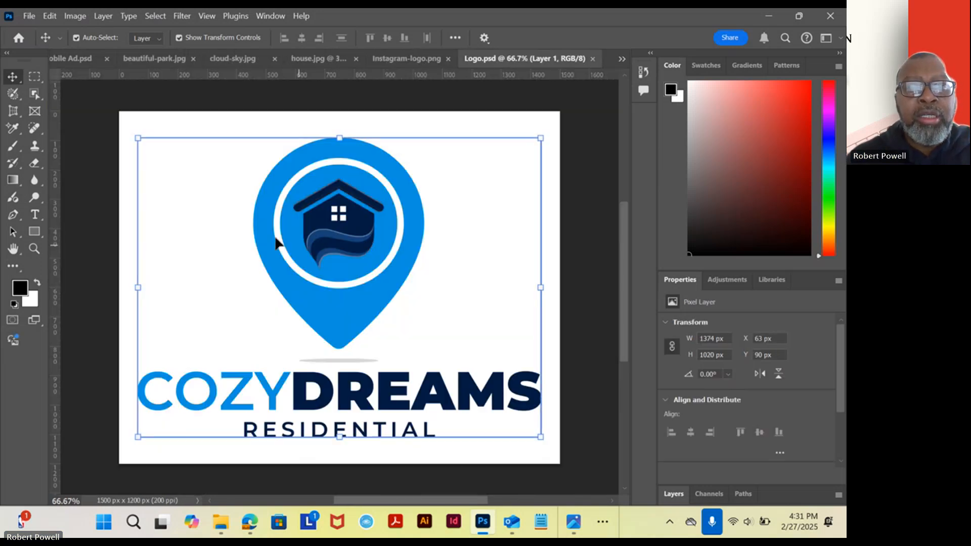
Examine the opened park, sky, house and Instagram images and compare them with the finished ad in the photo viewer.
click(153, 61)
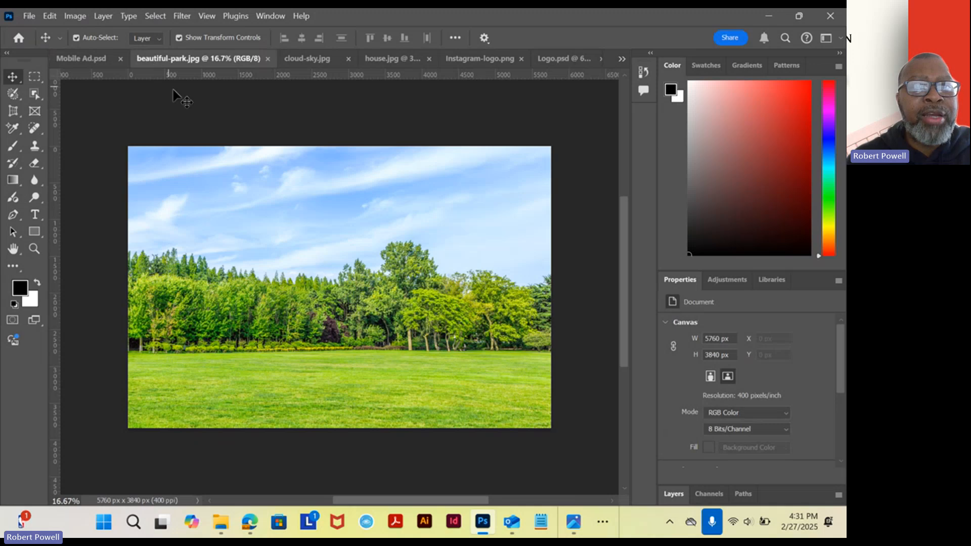
click(302, 62)
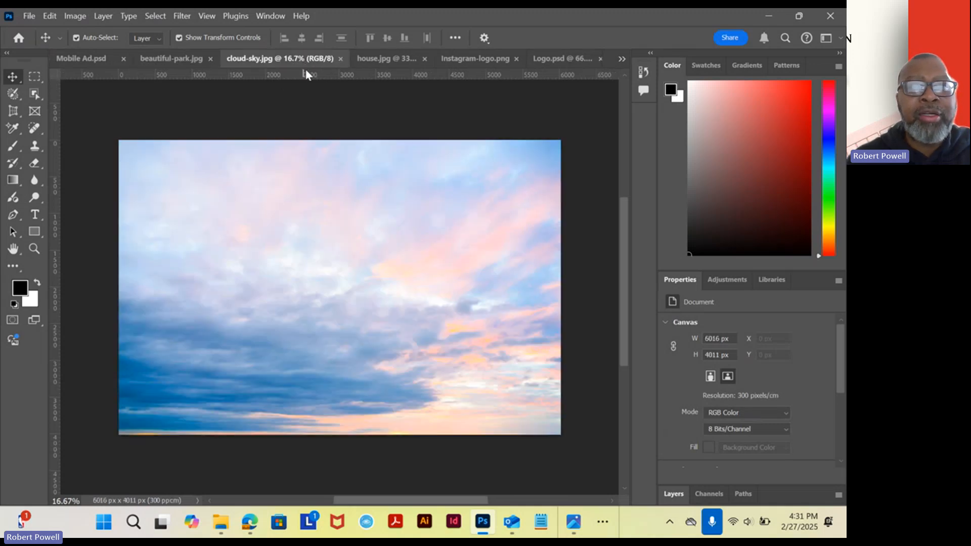
click(389, 63)
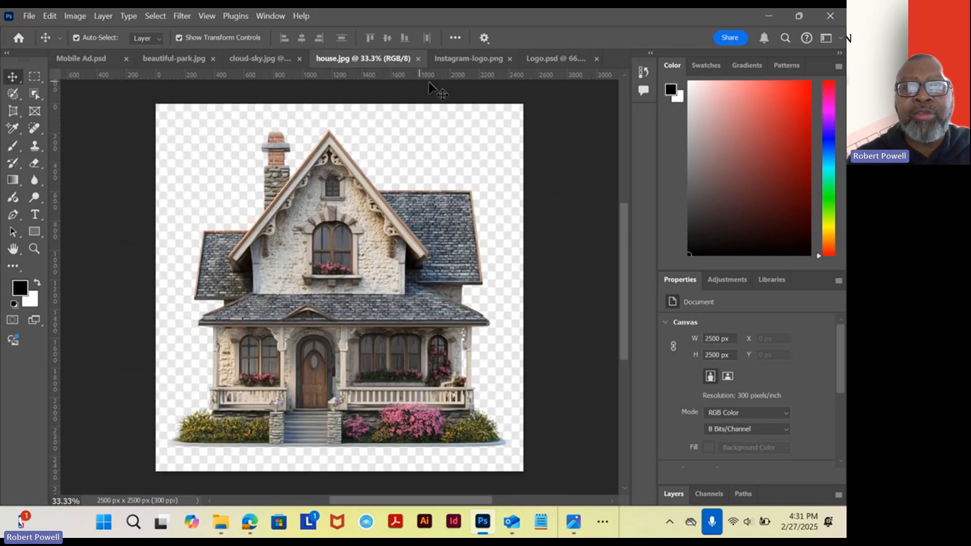
click(477, 64)
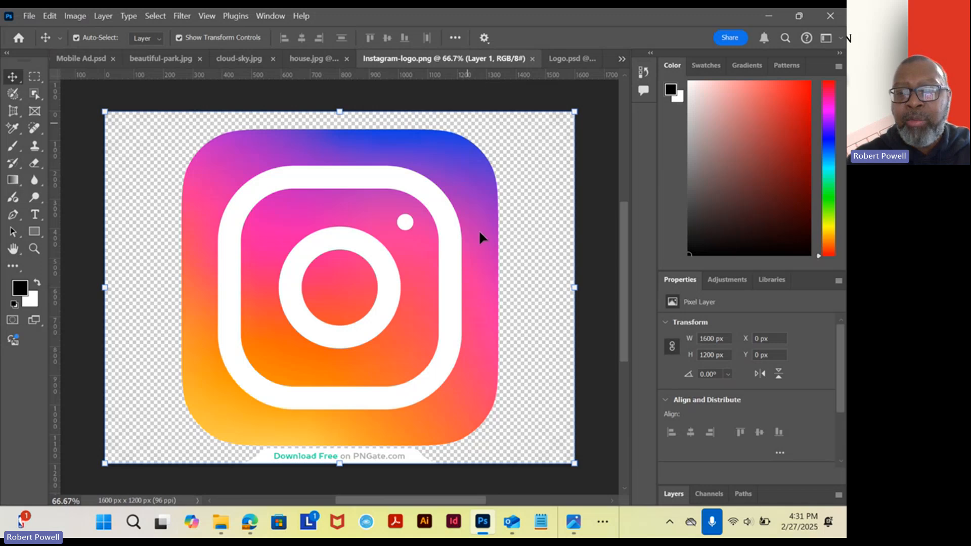
click(574, 519)
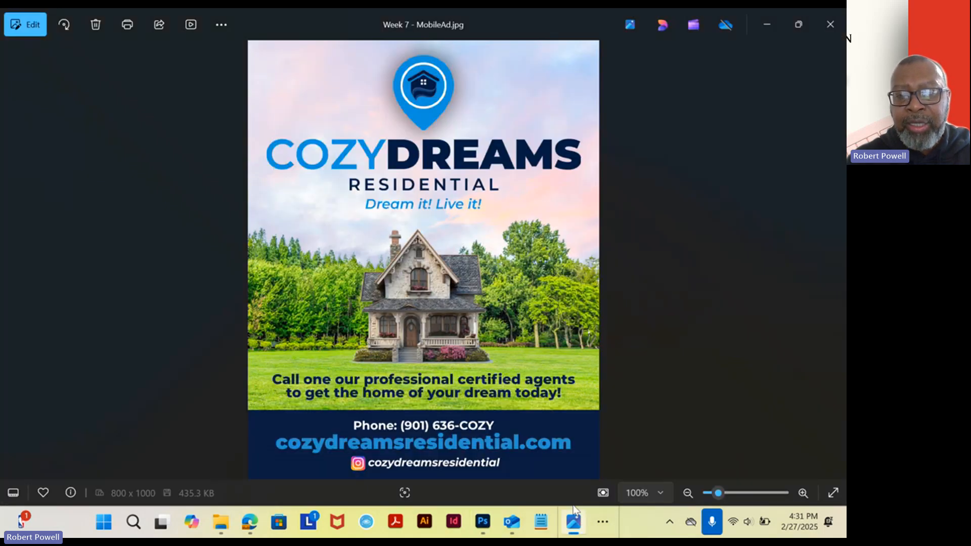
click(764, 24)
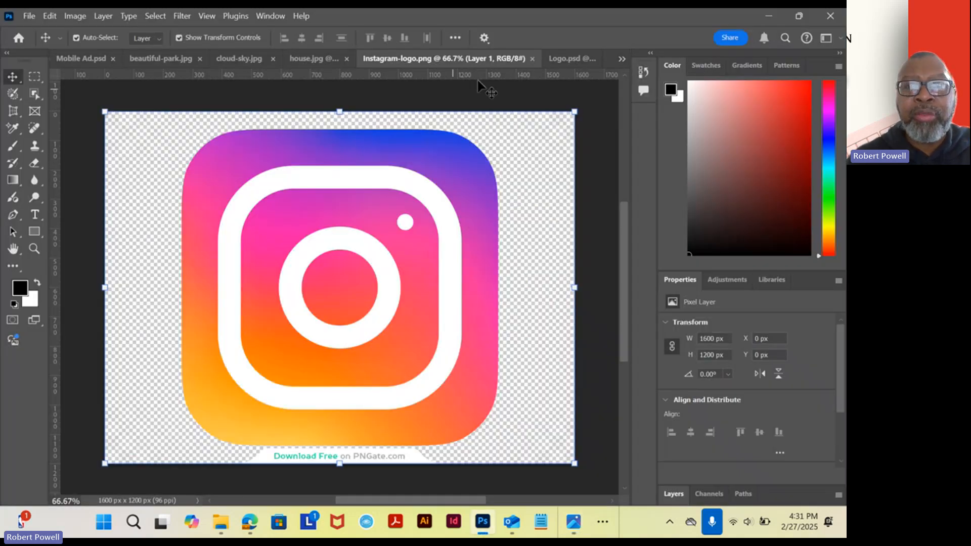
Reorder the open documents so Logo.psd follows Mobile Ad.psd, and copy the CozyDreams logo layer into Mobile Ad.psd.
drag(566, 59, 123, 67)
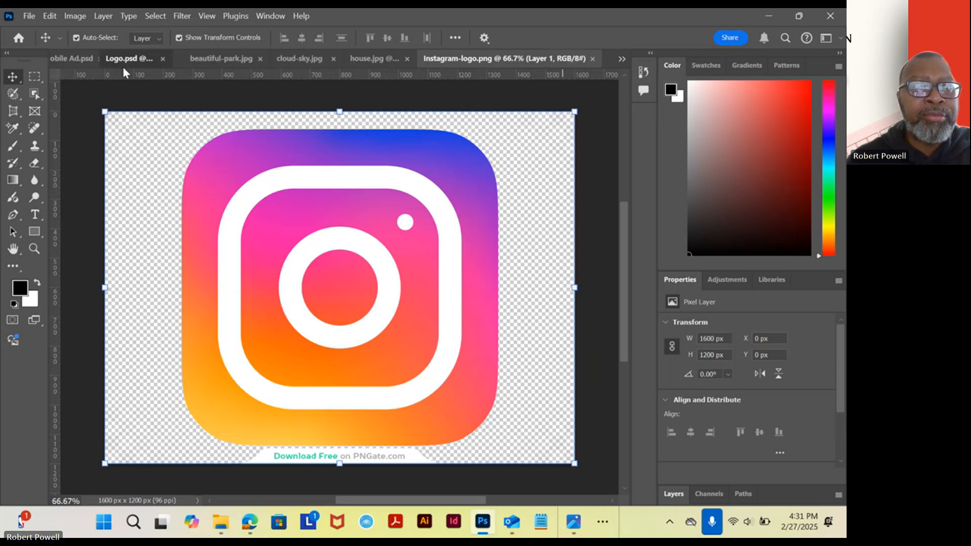
click(146, 62)
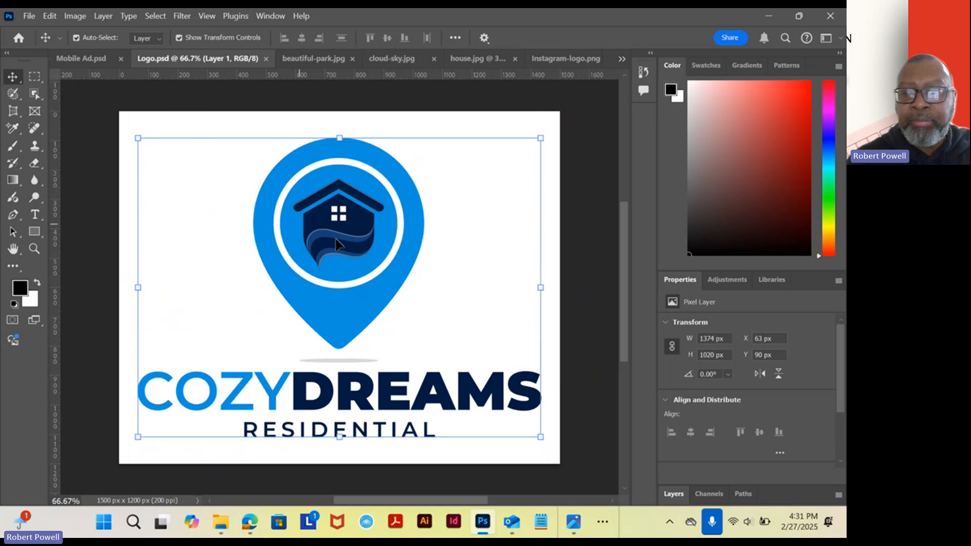
mouse_move(375, 236)
mouse_down()
mouse_move(378, 275)
mouse_move(378, 218)
mouse_move(381, 227)
mouse_up()
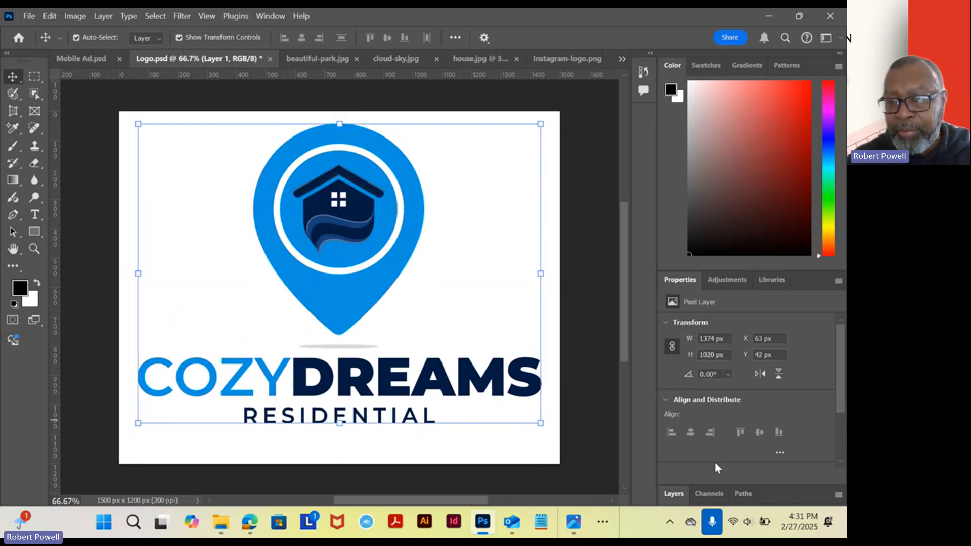
click(674, 494)
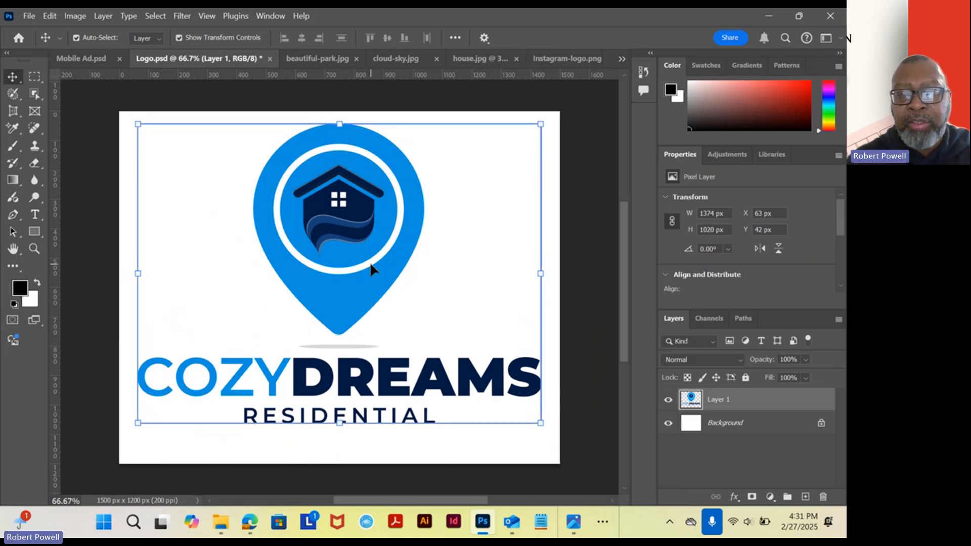
mouse_move(373, 268)
mouse_down()
mouse_move(383, 275)
mouse_move(356, 263)
mouse_move(367, 272)
mouse_up()
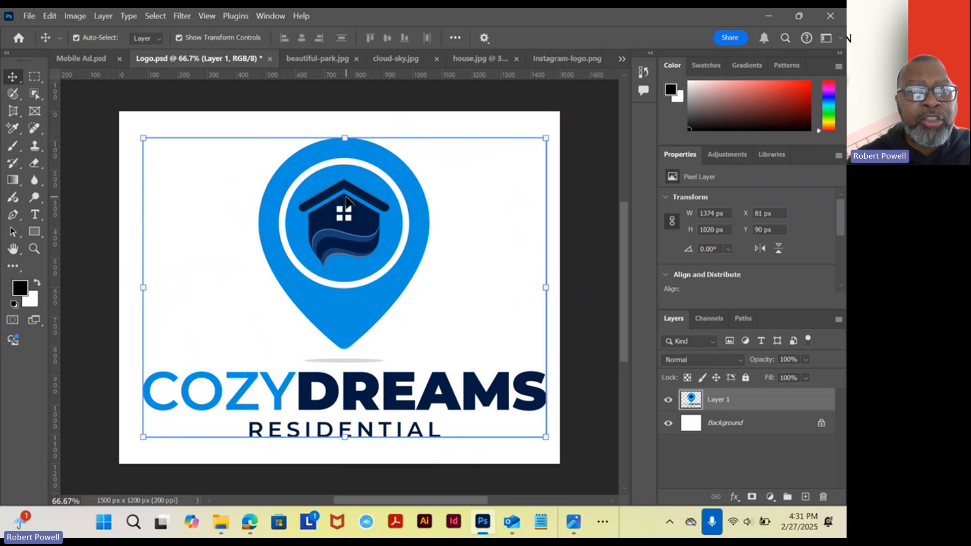
drag(347, 201, 351, 241)
drag(362, 193, 348, 223)
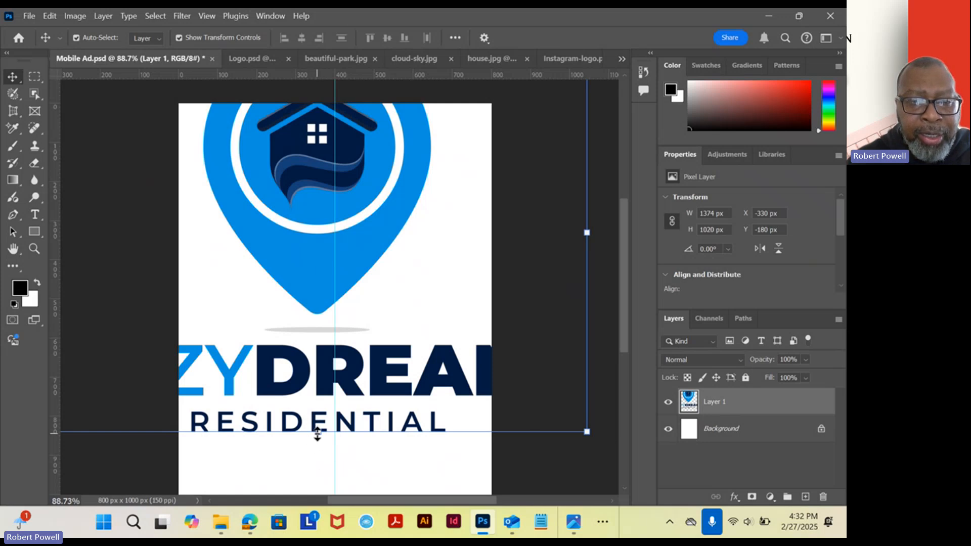
Scale the logo proportionally to about 718 x 534 px and center it on the vertical guide near the canvas's upper edge.
drag(318, 434, 306, 230)
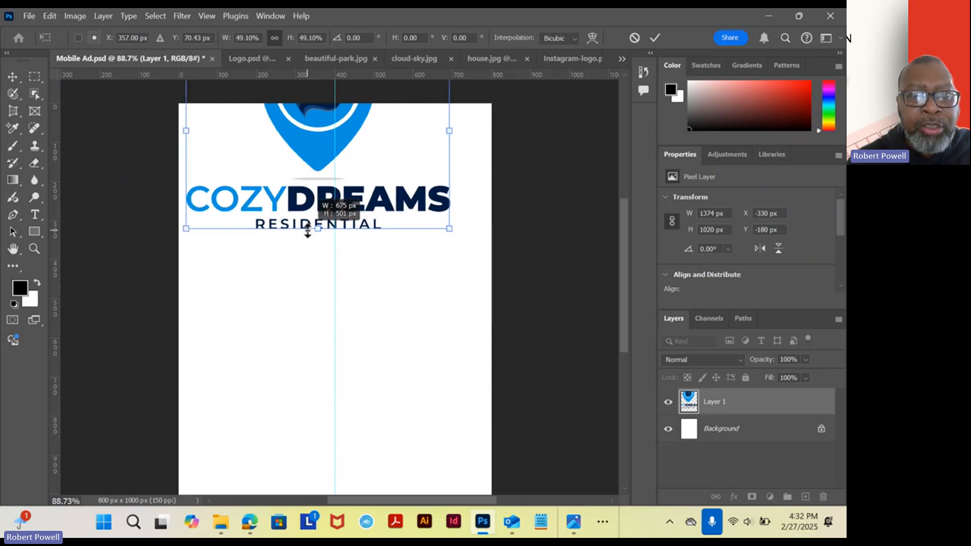
drag(298, 130, 319, 211)
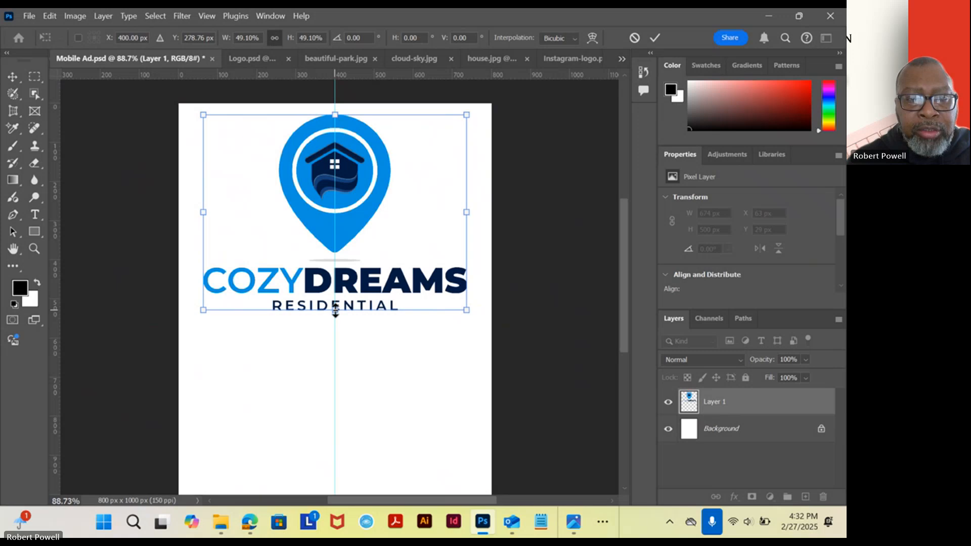
drag(334, 310, 334, 320)
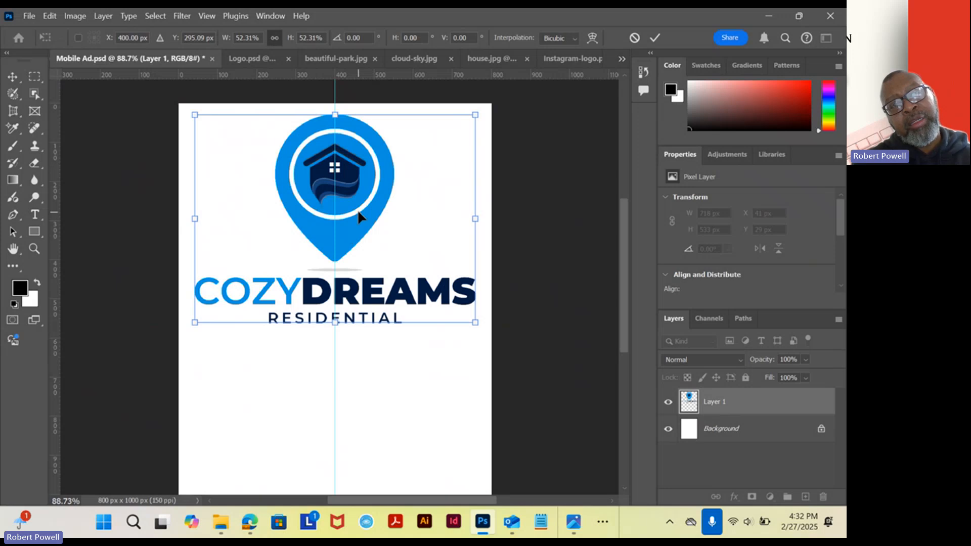
key(Return)
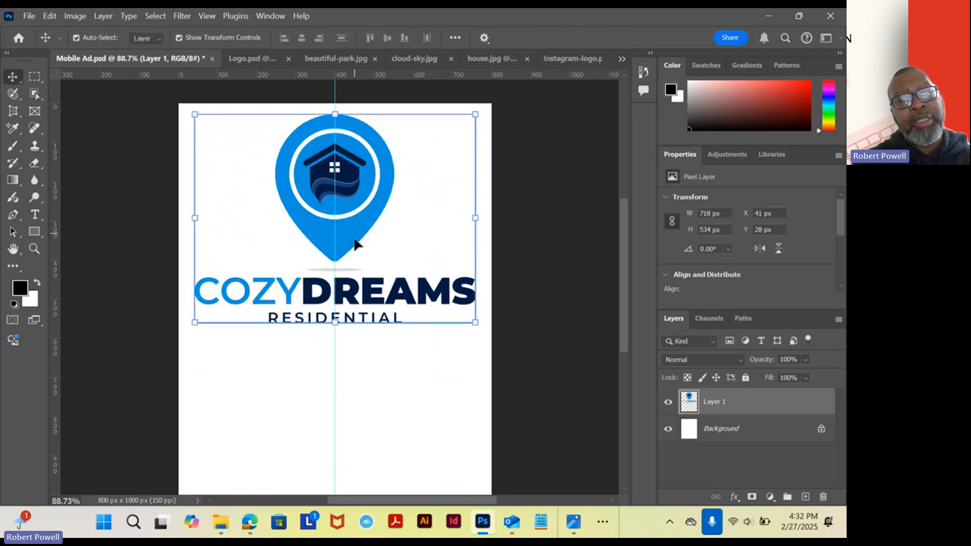
Rename the logo's layer as logo.
double_click(713, 402)
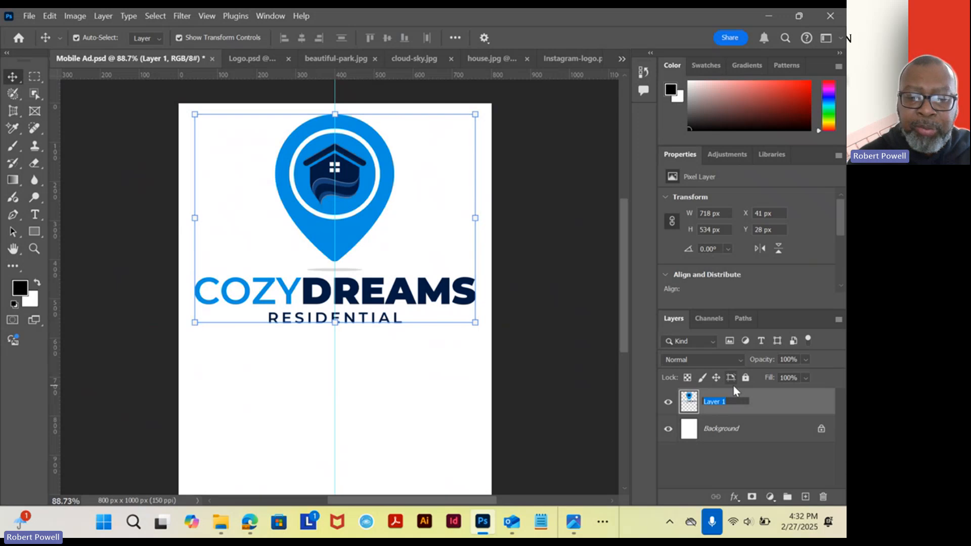
text(logo)
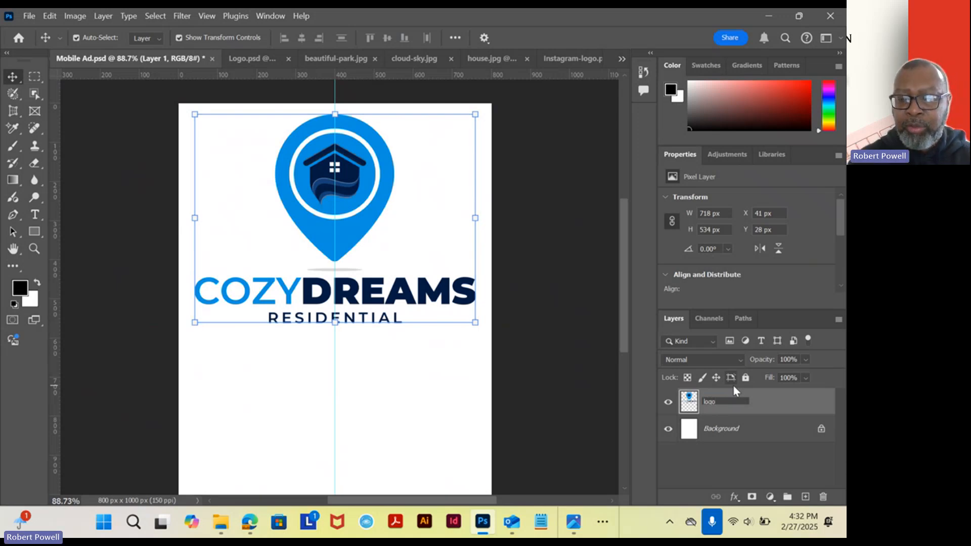
key(Return)
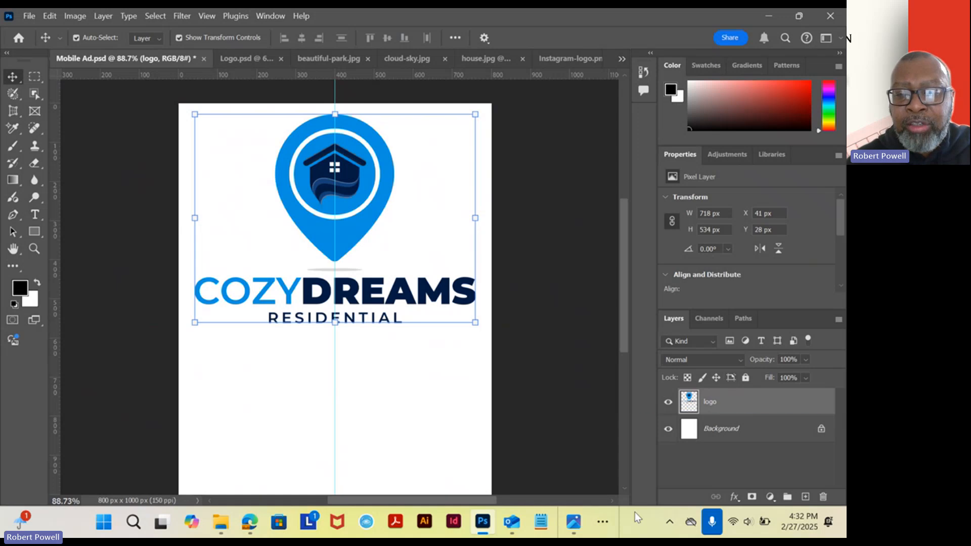
Check the finished ad, cut the pin graphic out of the logo layer, and paste it in place on its own layer.
click(577, 530)
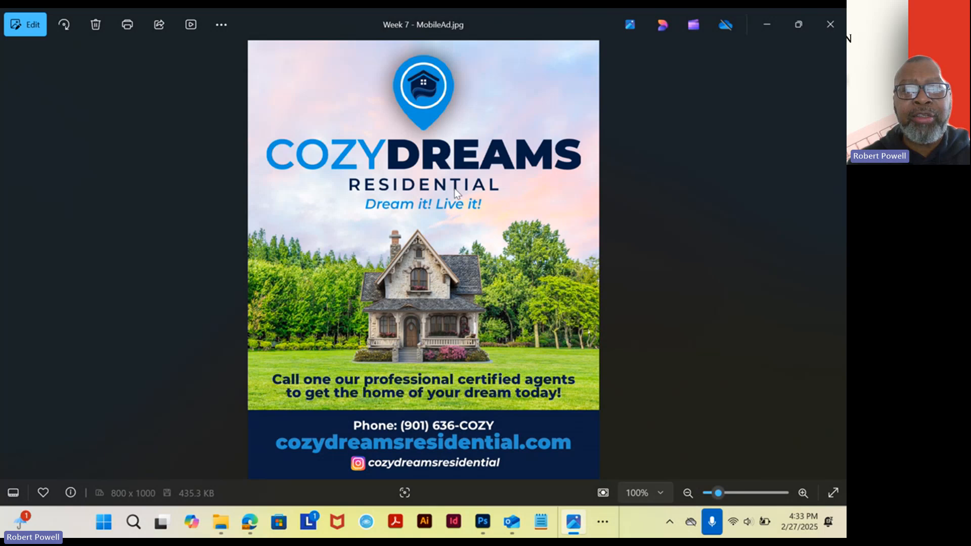
click(482, 526)
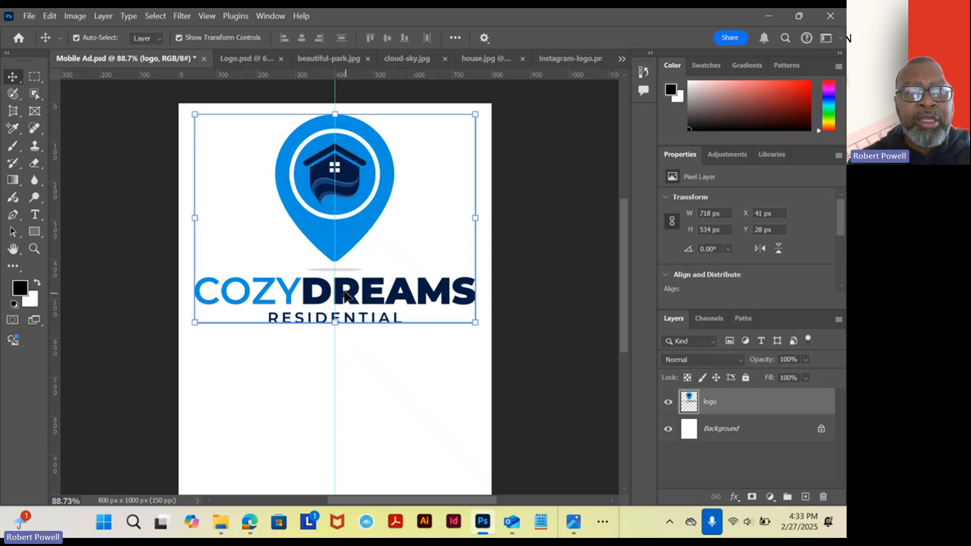
click(35, 81)
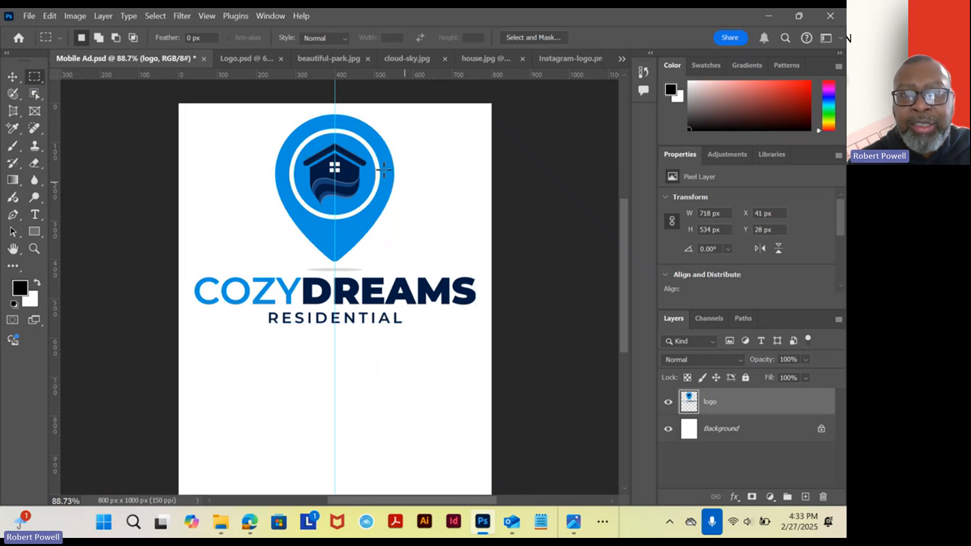
drag(259, 110, 417, 264)
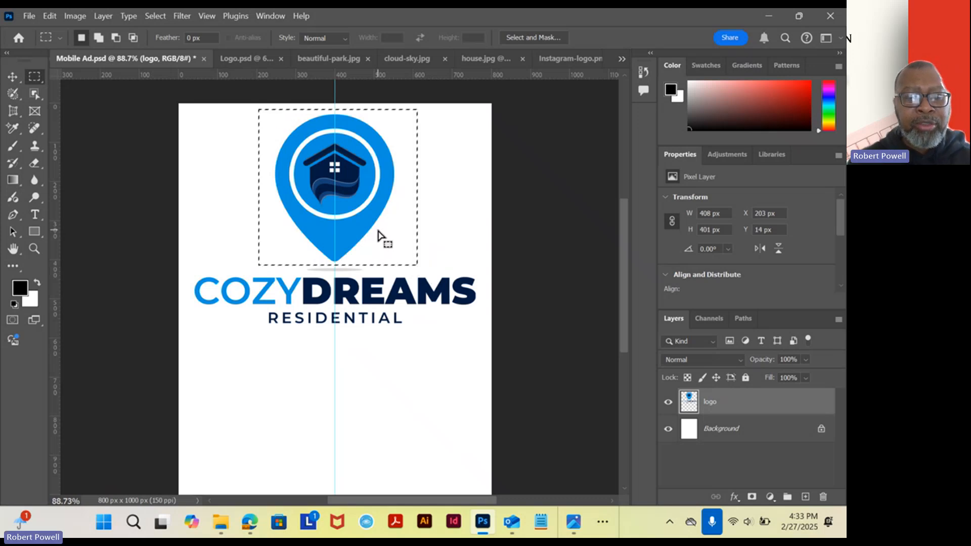
click(51, 18)
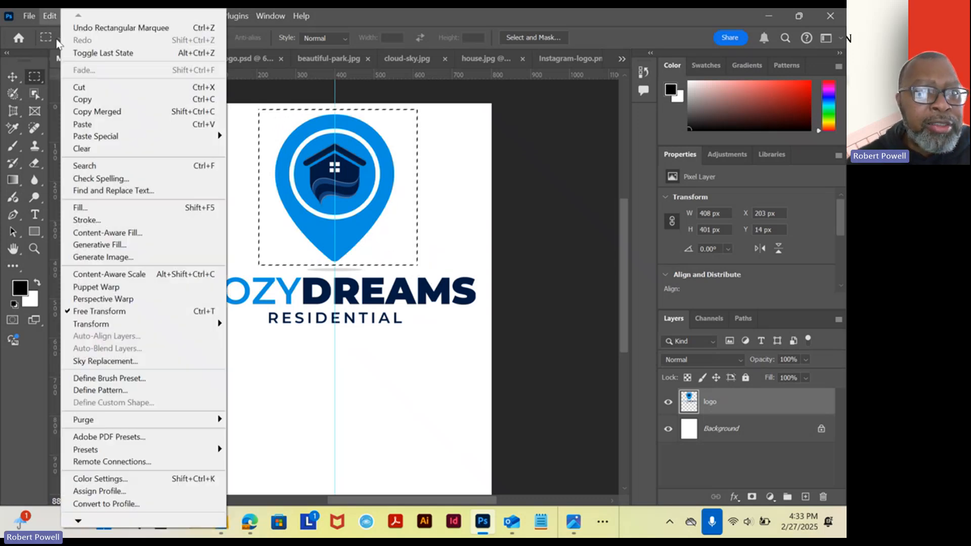
click(88, 87)
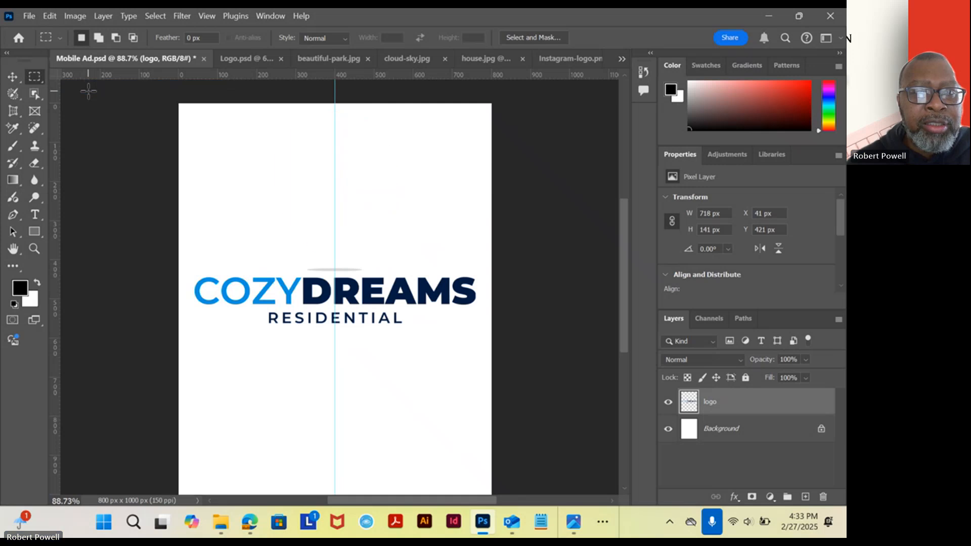
click(54, 18)
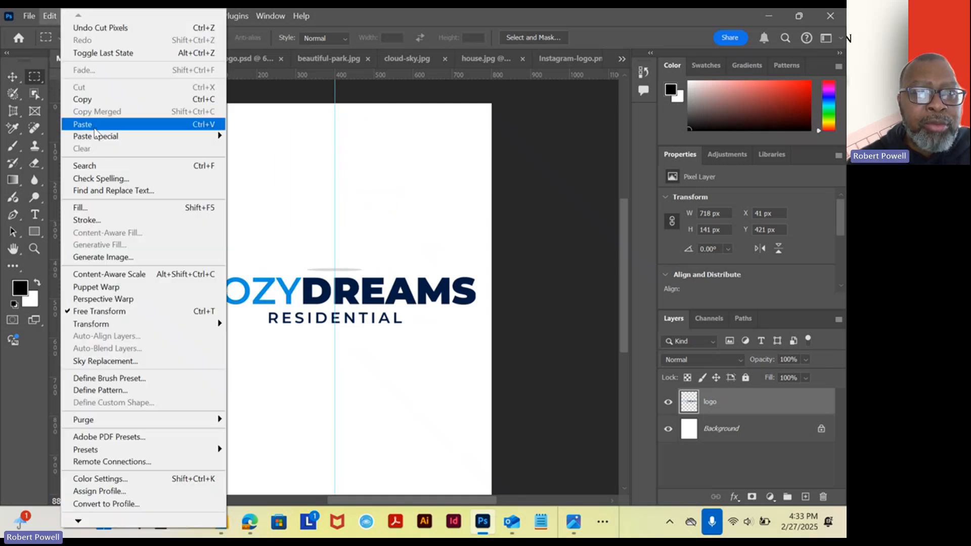
mouse_move(178, 141)
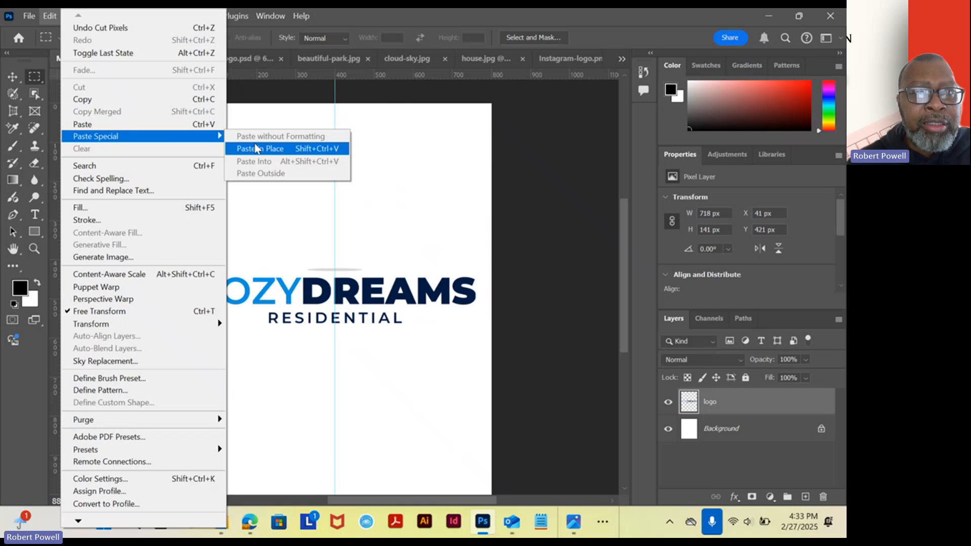
click(259, 149)
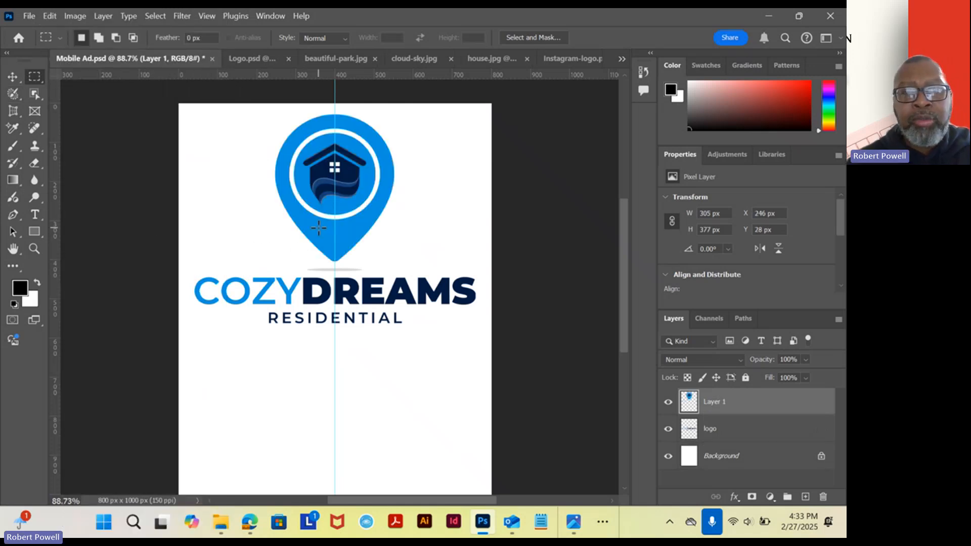
Scale the pin graphic proportionally to about 168 x 206 px, centered on the vertical guide near the canvas's upper edge.
click(12, 76)
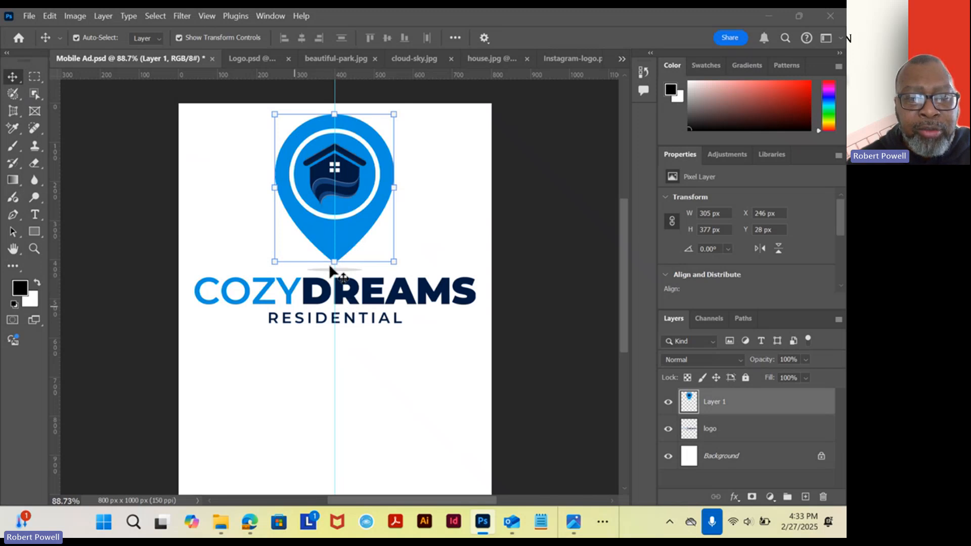
drag(334, 262, 347, 167)
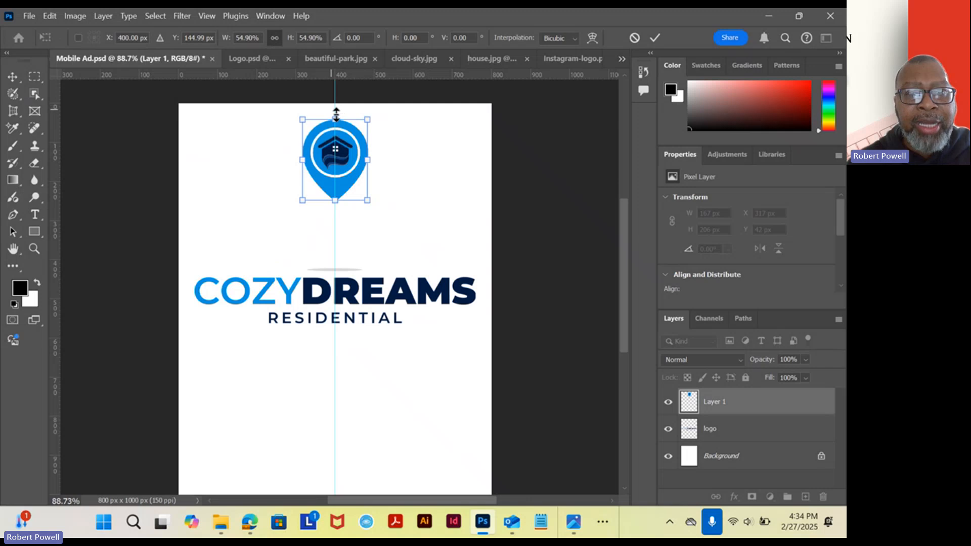
click(336, 297)
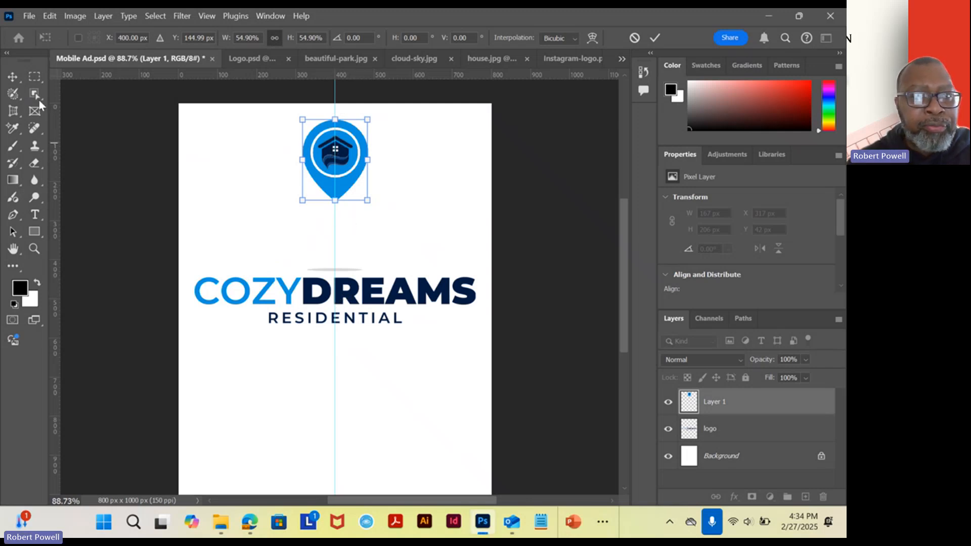
click(13, 76)
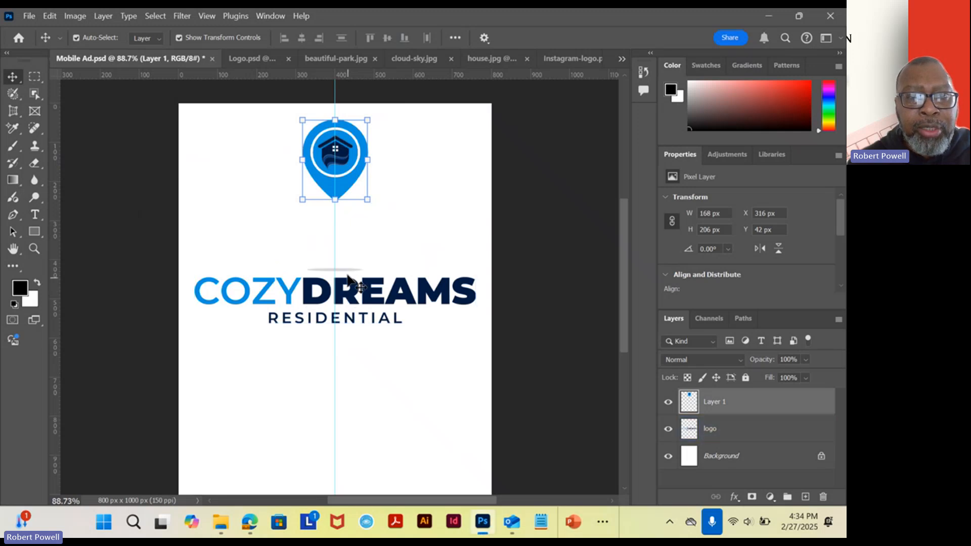
Move the CozyDreams Residential lettering up beneath the pin to about Y 264 px, keeping it centered on the guide.
click(350, 295)
drag(350, 294, 344, 221)
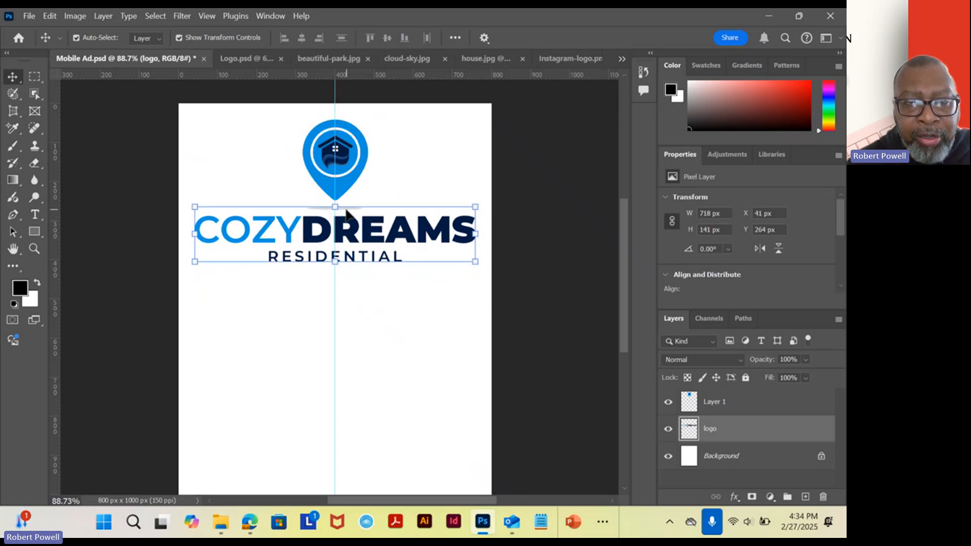
click(268, 188)
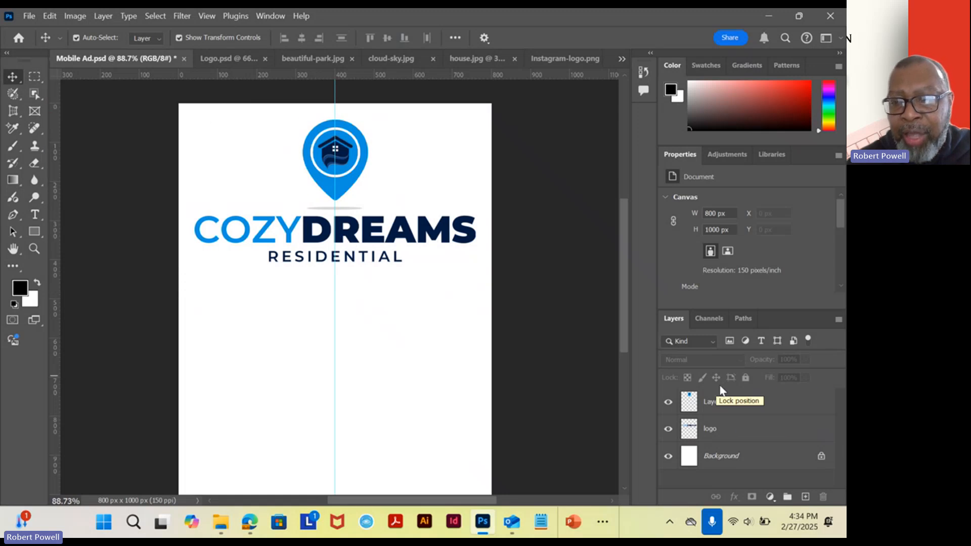
Rename the pin graphic's layer as pin drop.
click(715, 402)
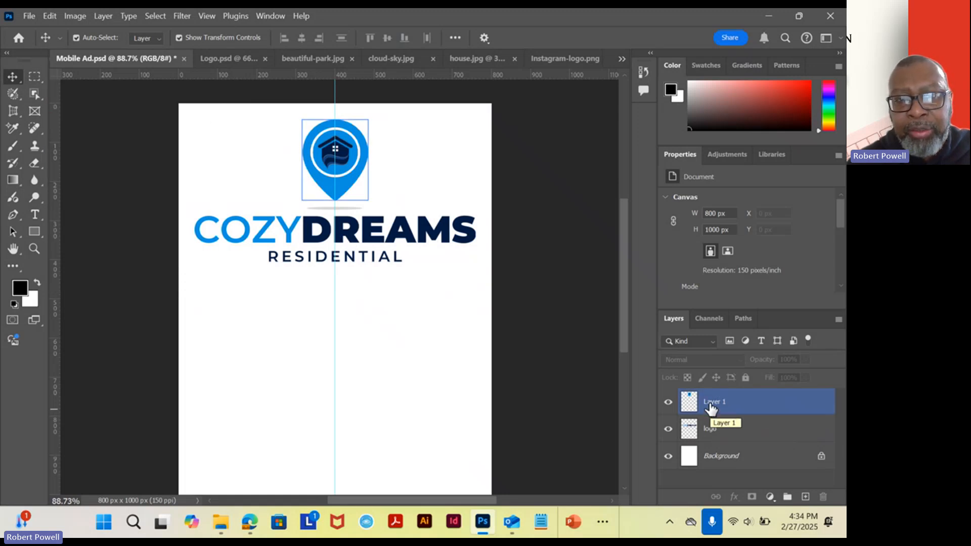
double_click(711, 403)
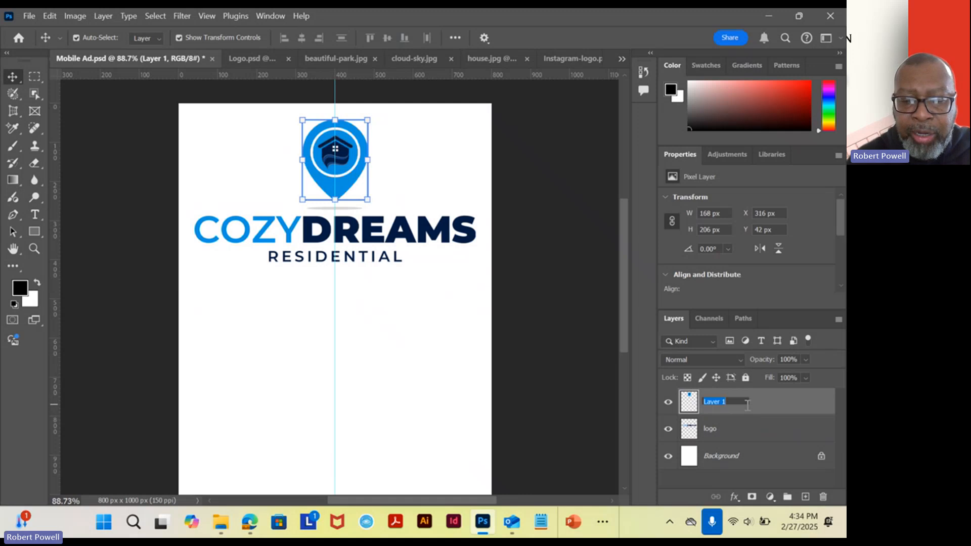
text(pin drop)
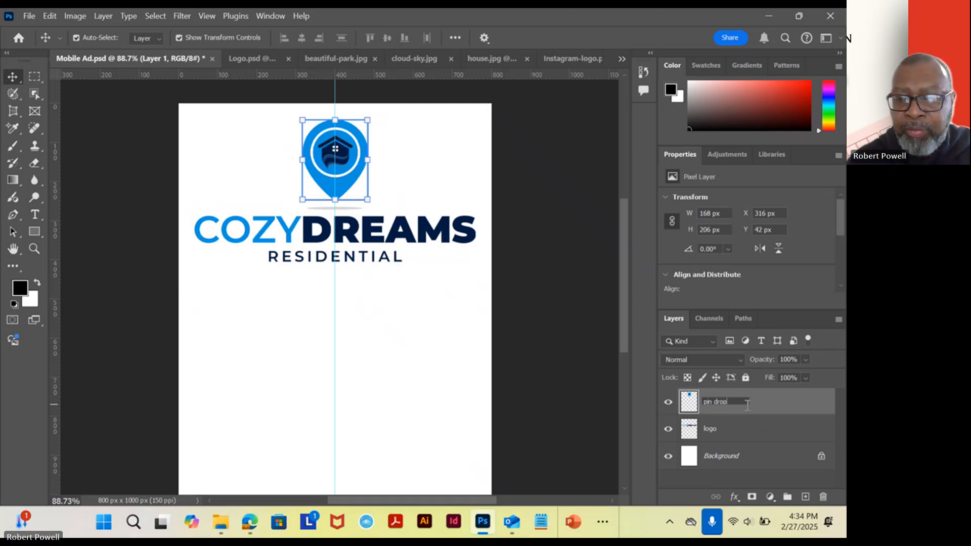
key(Return)
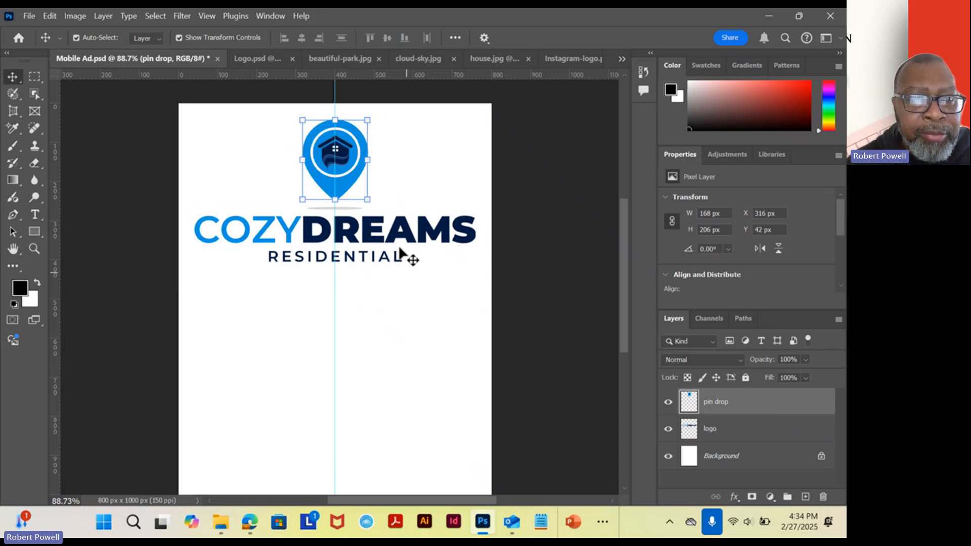
Delete the gray shadow ellipse beneath the pin from the logo layer and clear the selection.
drag(170, 158, 347, 195)
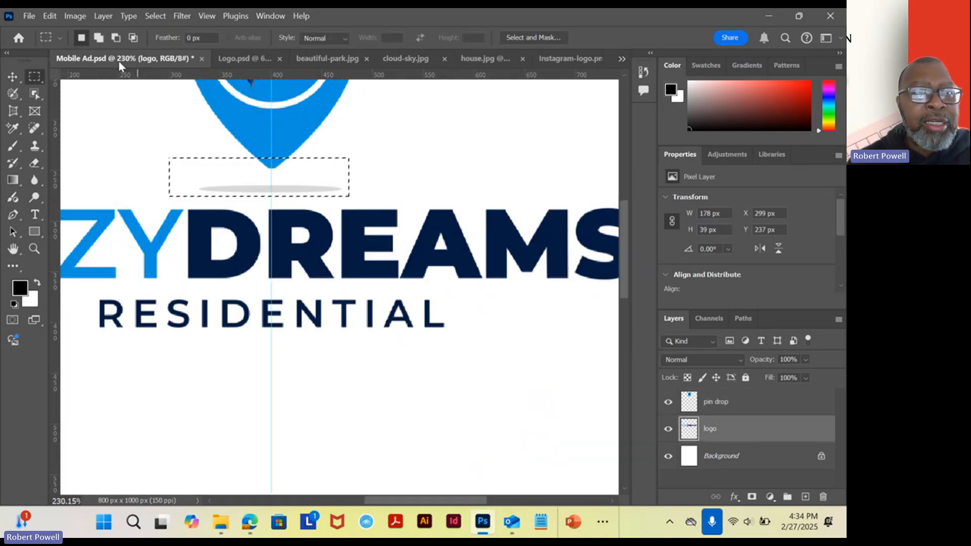
click(49, 18)
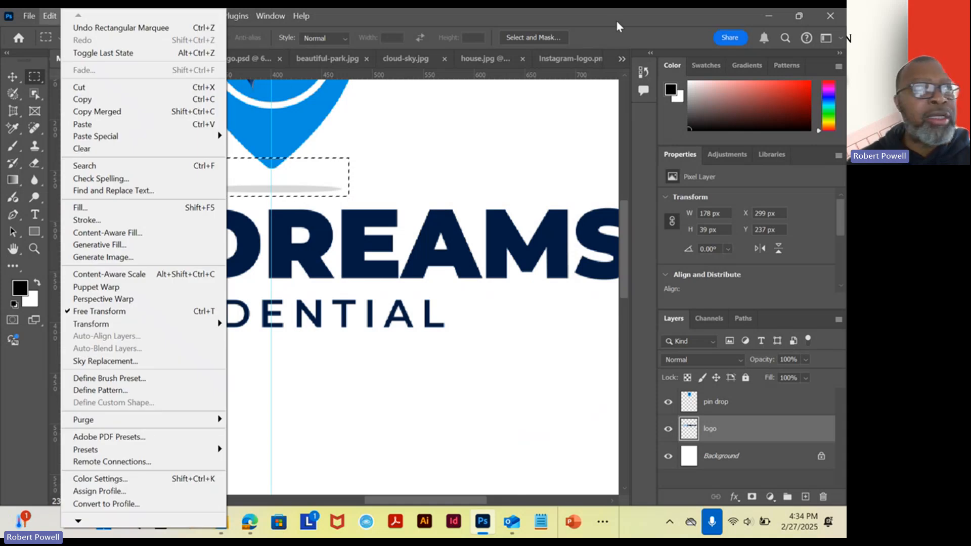
click(617, 22)
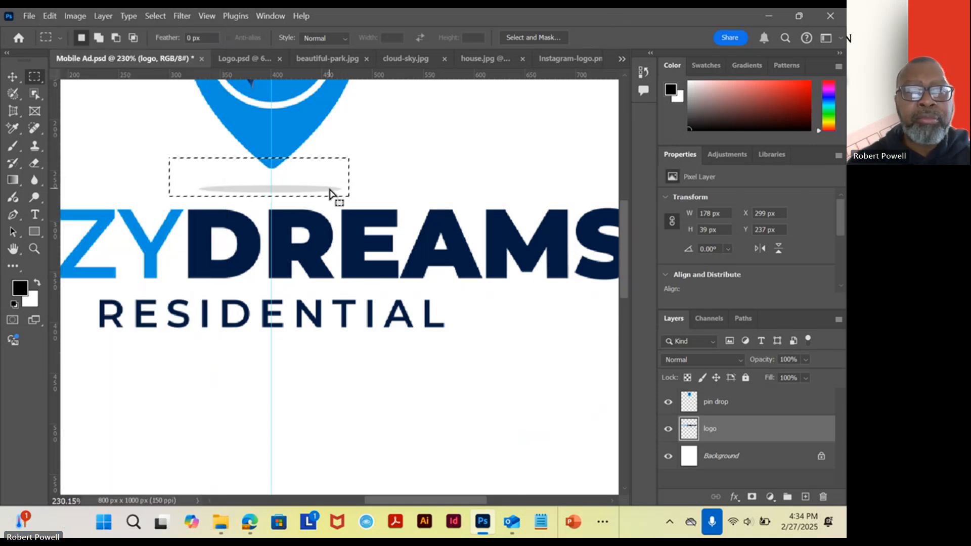
click(667, 485)
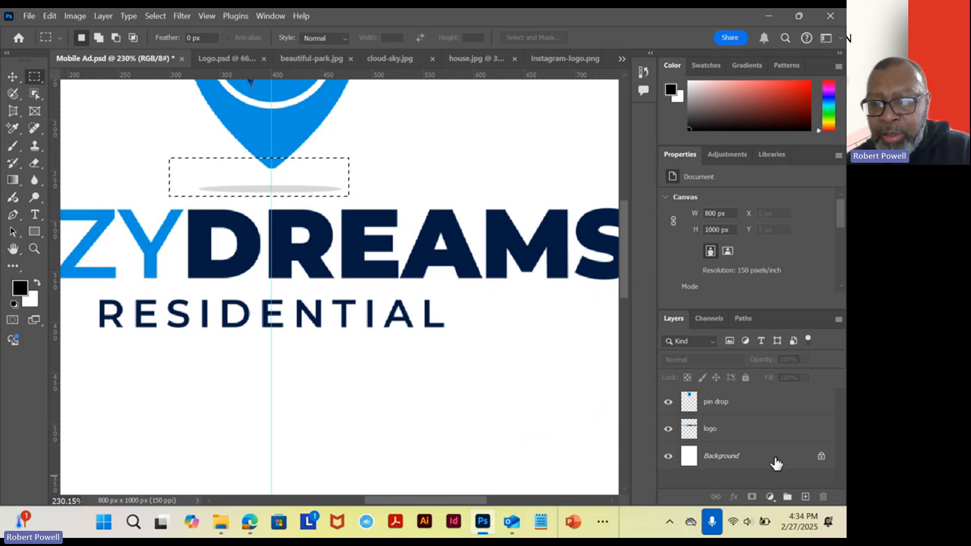
click(734, 430)
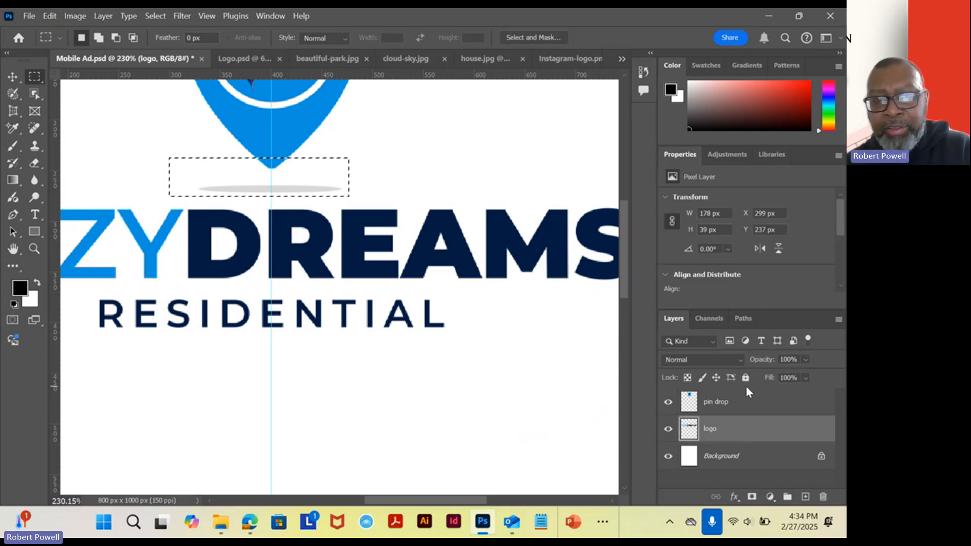
key(Delete)
key(ctrl+d)
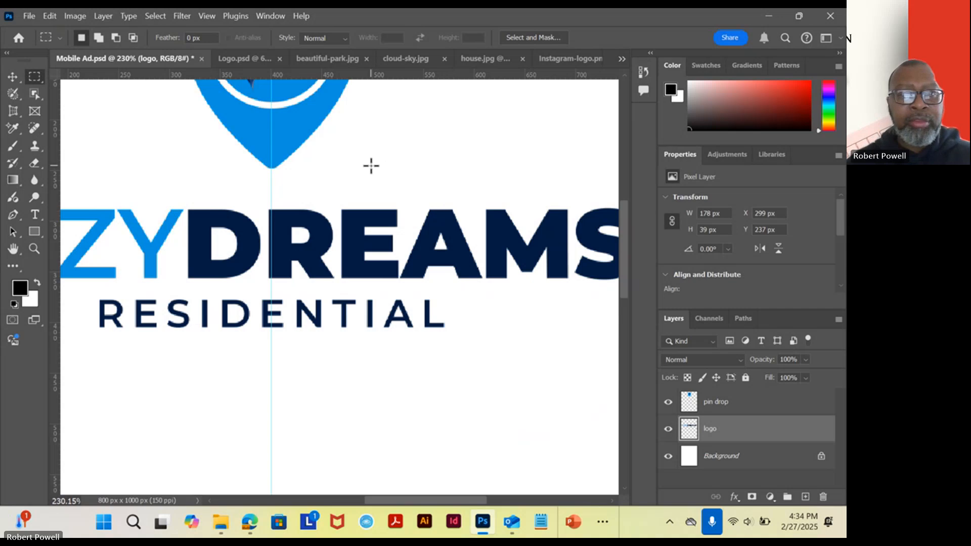
Move the CozyDreams Residential lettering closer to the pin, to about Y 269 px, and deselect the layer.
click(15, 78)
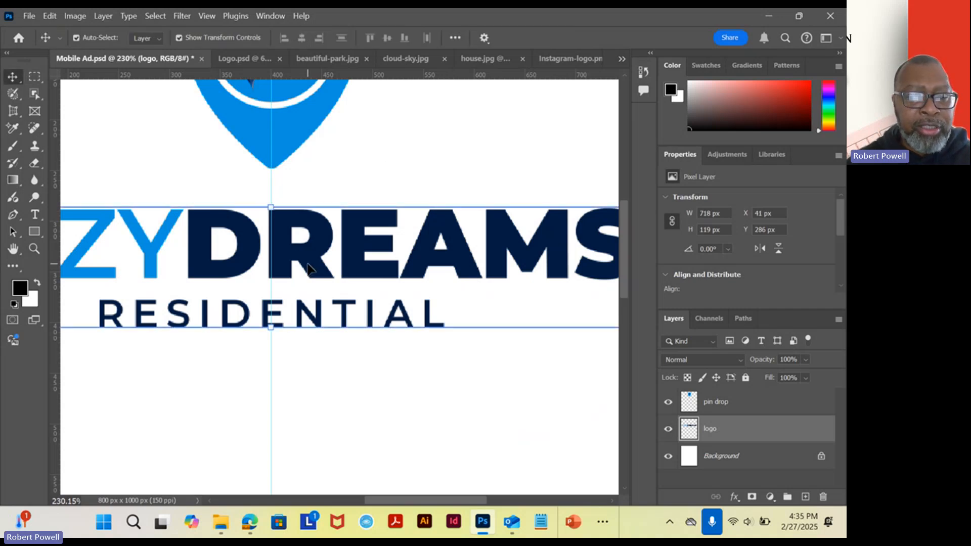
drag(310, 268, 304, 251)
scroll(373, 288, down, 5)
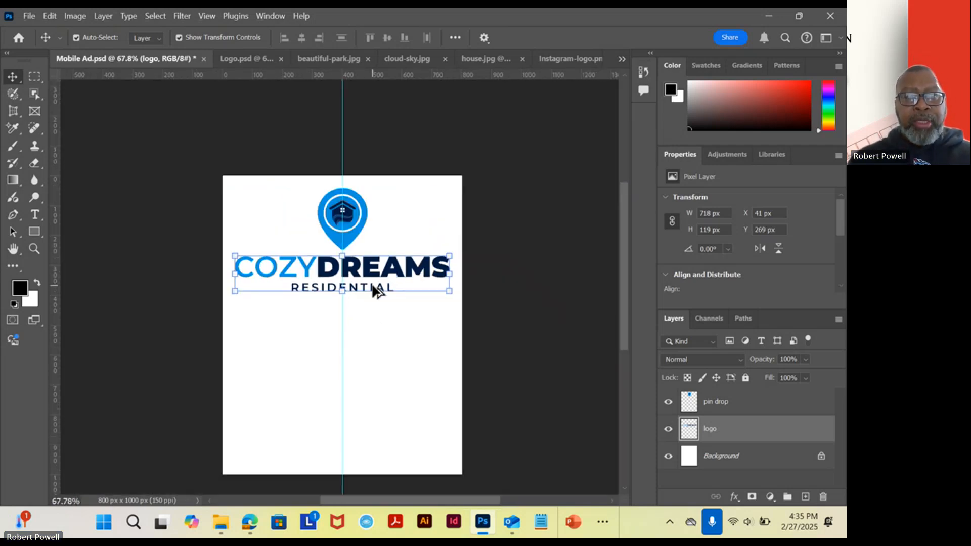
click(491, 344)
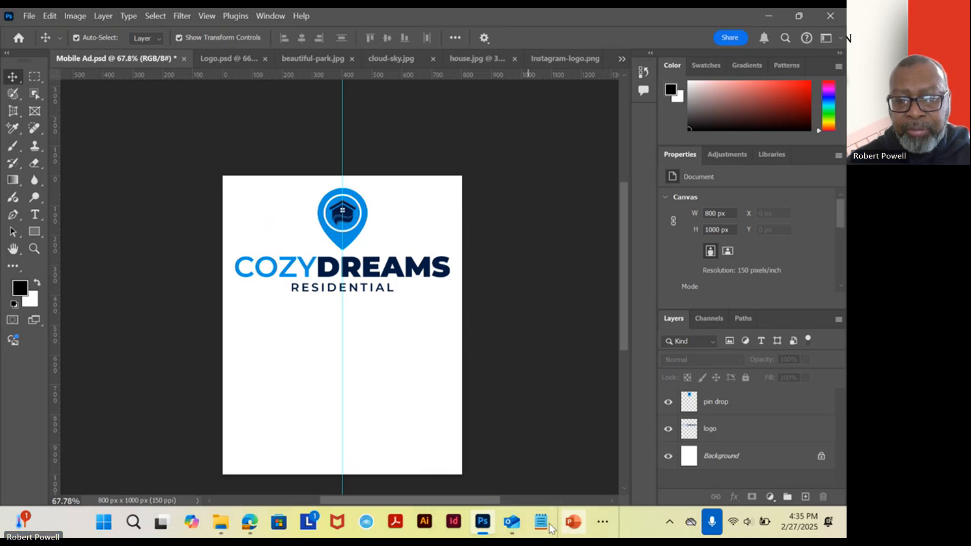
Compare the pin and lettering arrangement with the finished ad in the photo viewer and inspect the lettering up close.
mouse_move(513, 527)
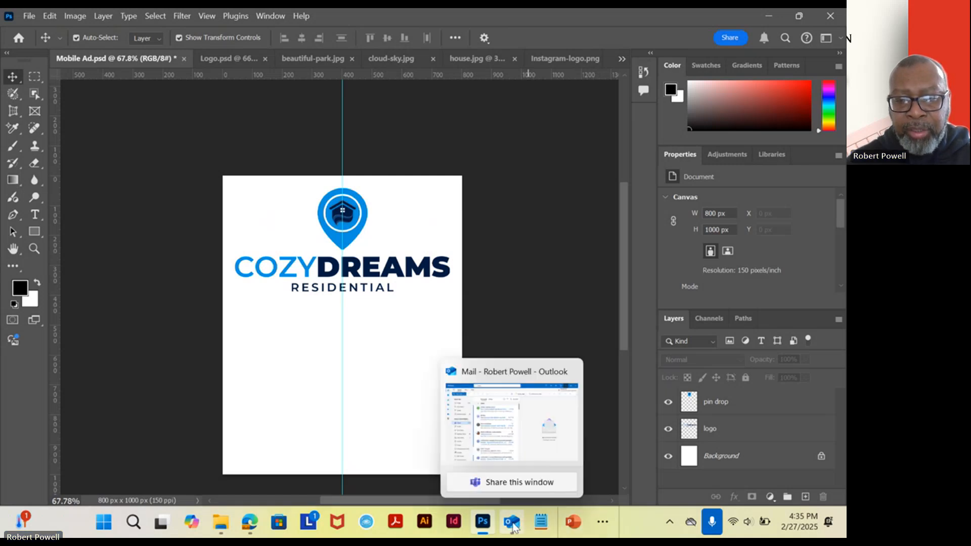
click(602, 525)
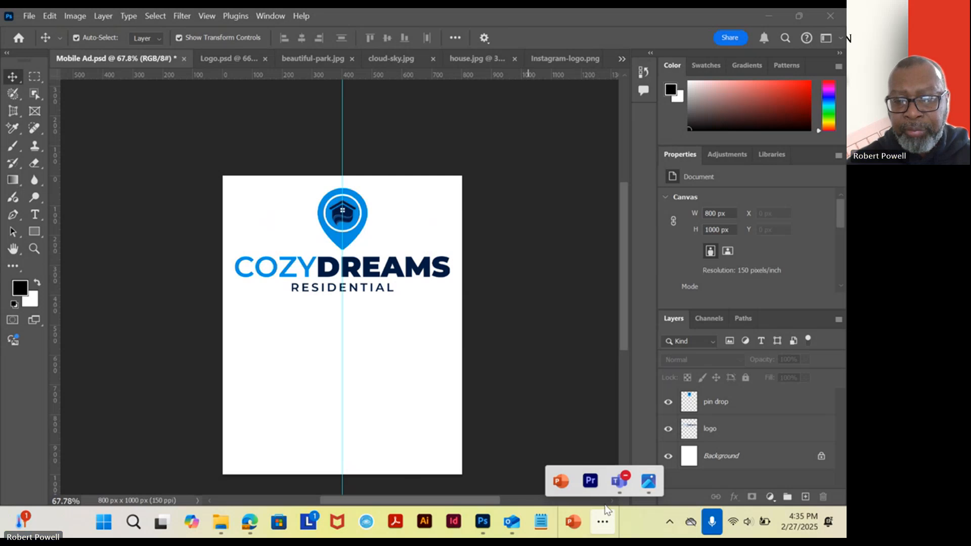
click(649, 481)
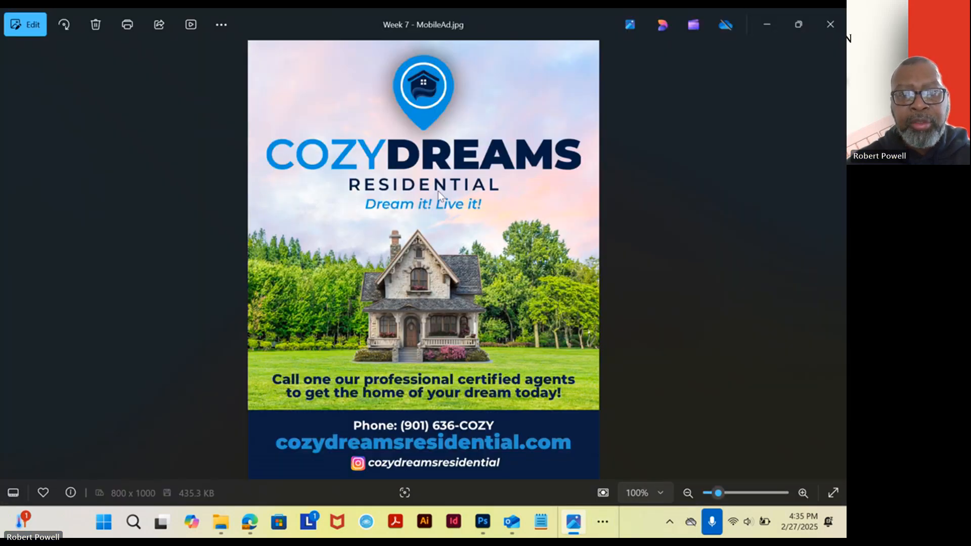
click(763, 24)
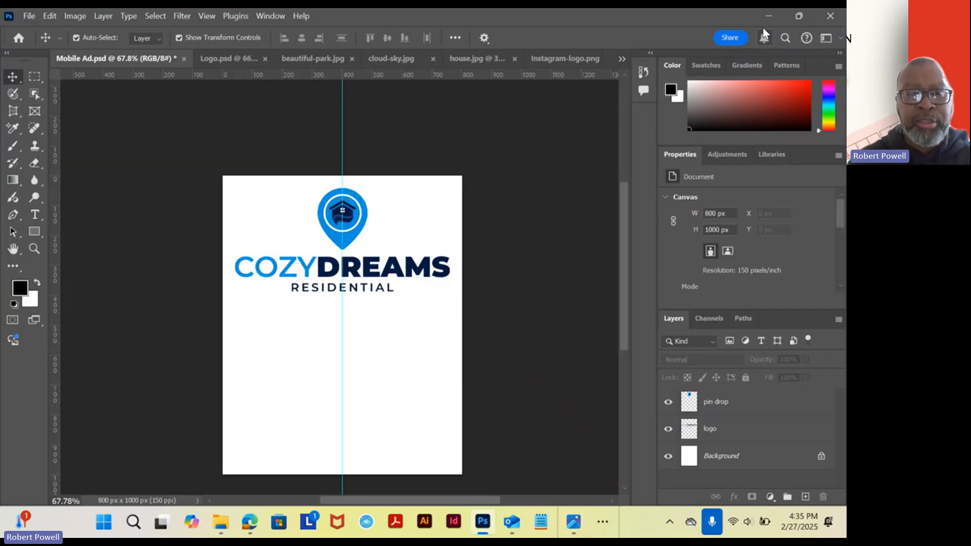
click(421, 269)
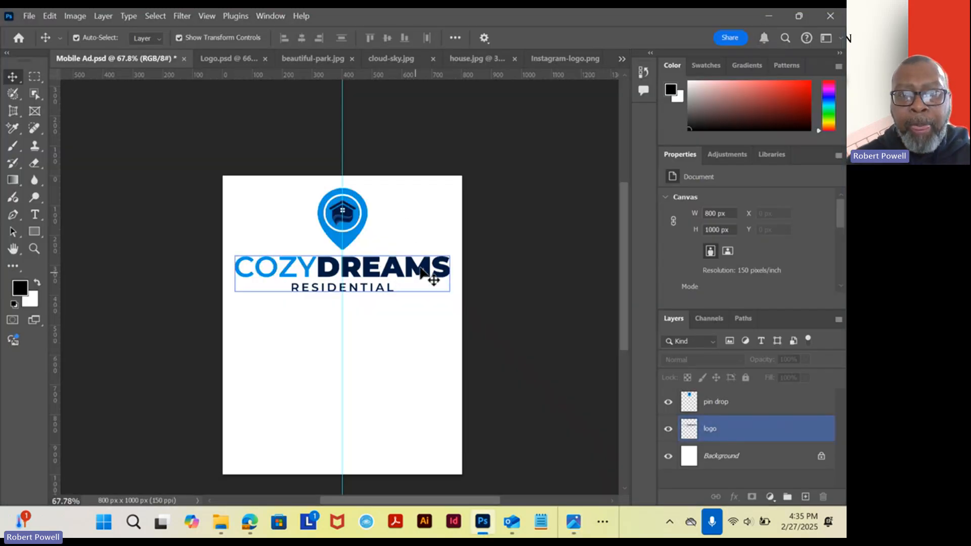
click(417, 249)
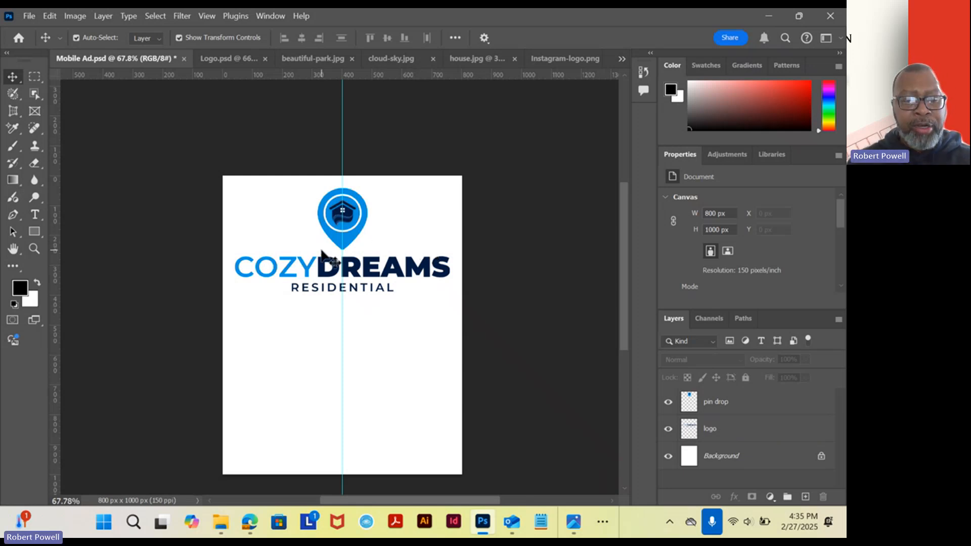
scroll(313, 267, up, 5)
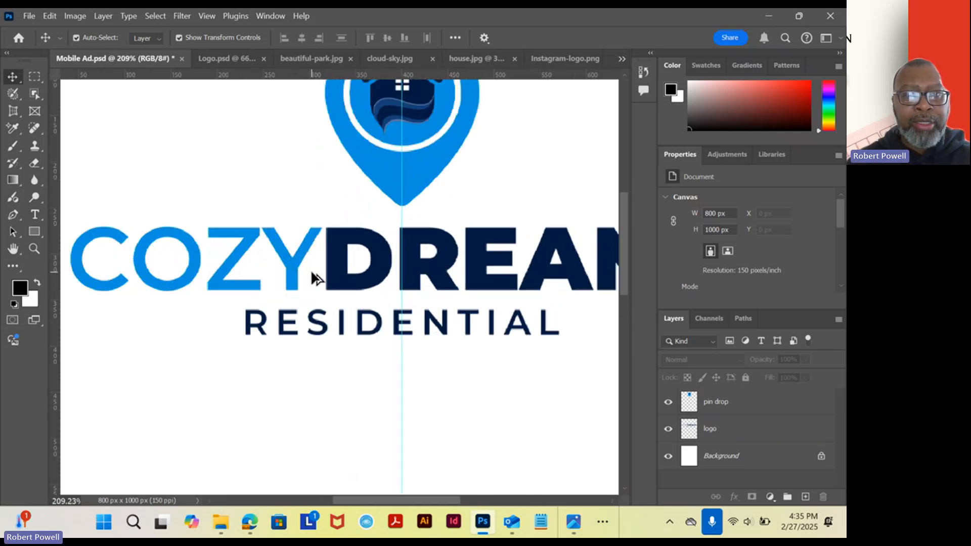
Sample the bright blue of the COZY lettering with the Eyedropper as the foreground colour.
scroll(312, 275, up, 2)
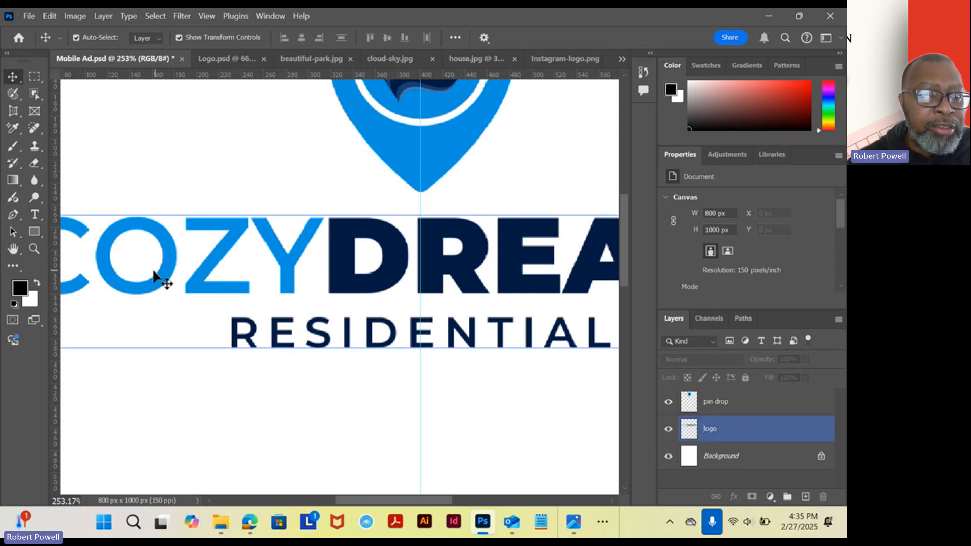
click(14, 266)
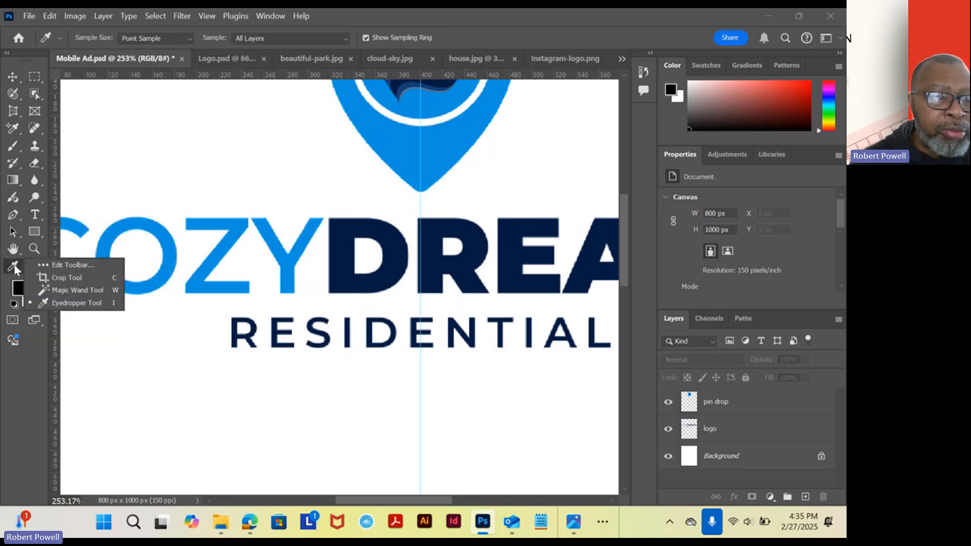
click(232, 235)
click(233, 235)
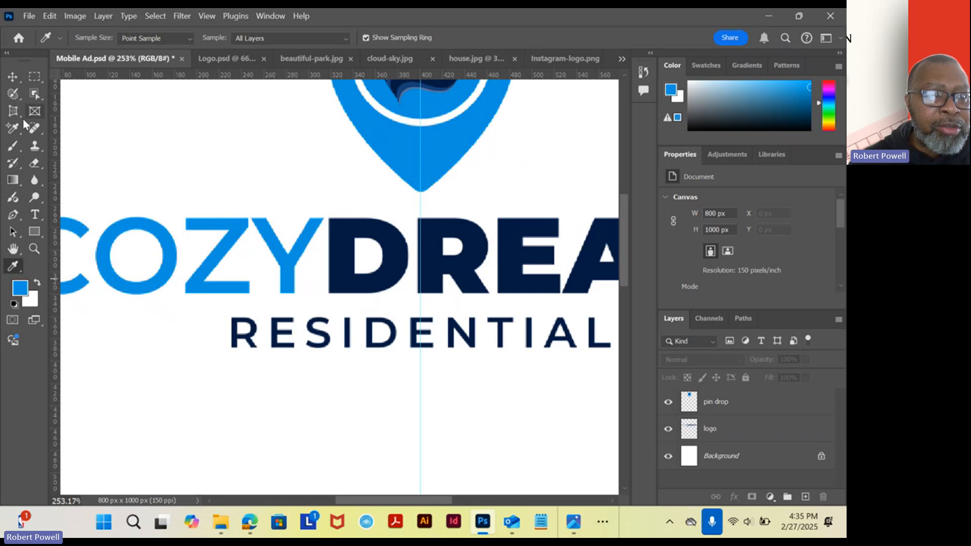
Check the tagline in the finished ad in the photo viewer and add the text "Dream it! Live it!" beneath RESIDENTIAL in Photoshop.
click(36, 215)
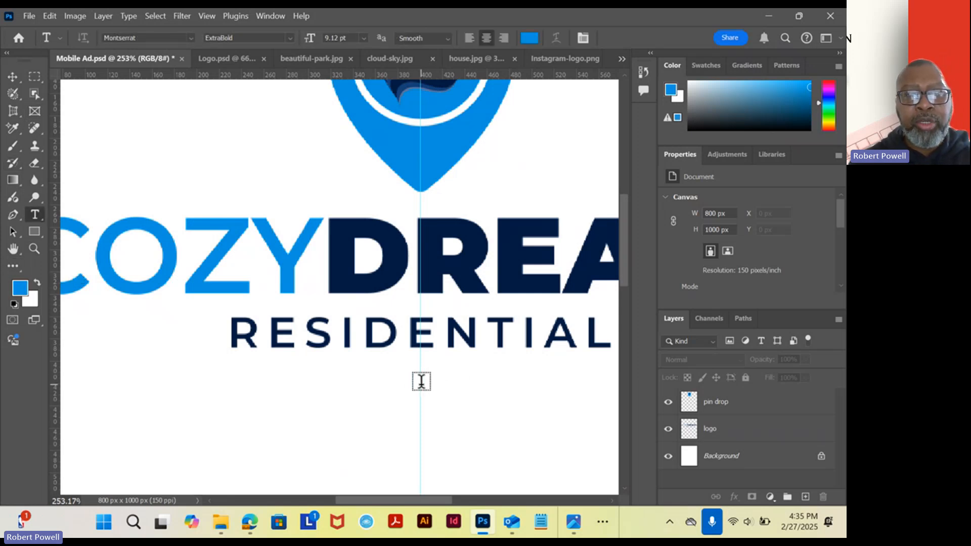
click(573, 523)
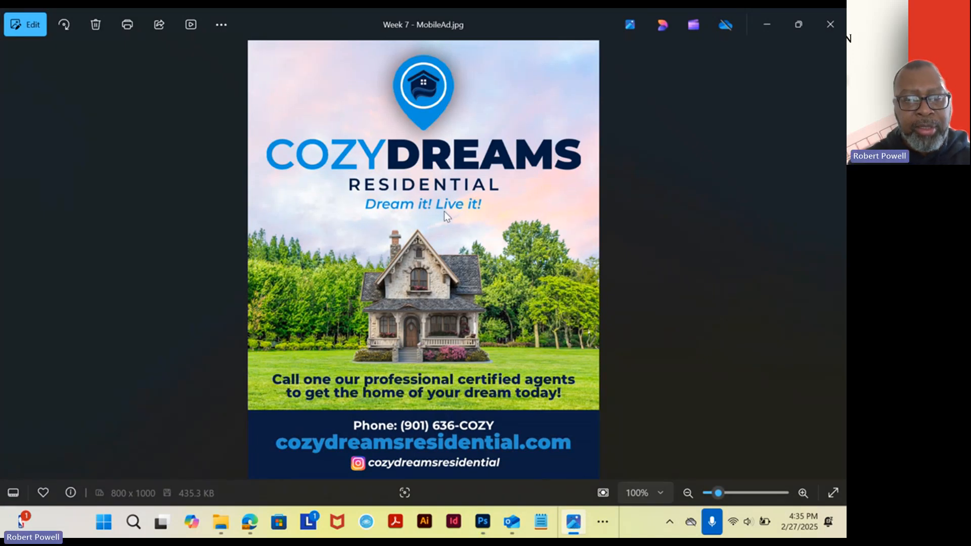
scroll(444, 211, up, 5)
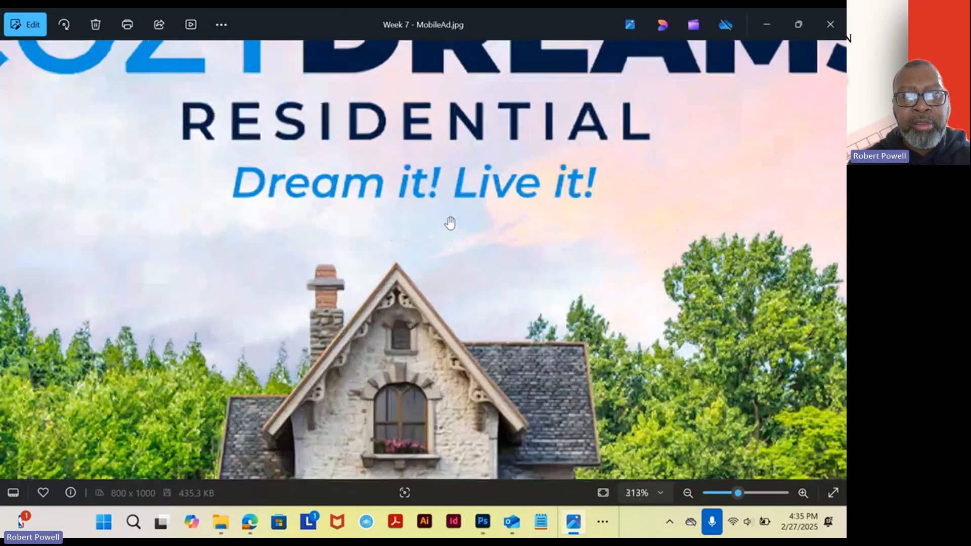
scroll(450, 222, down, 5)
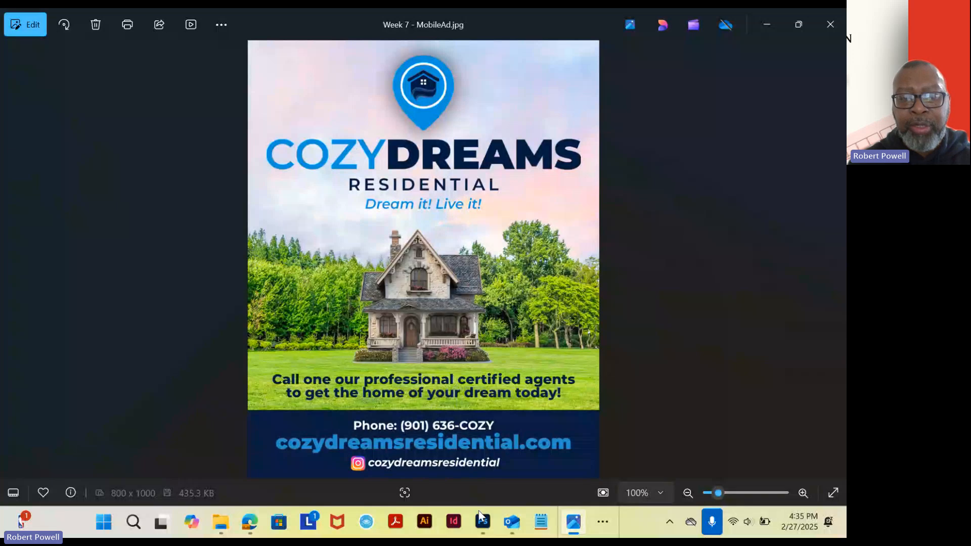
click(482, 521)
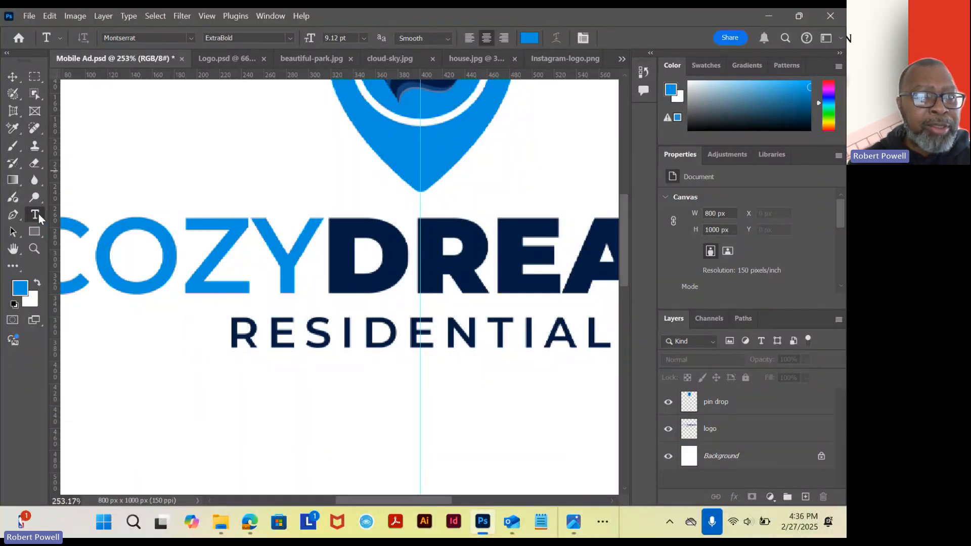
click(424, 379)
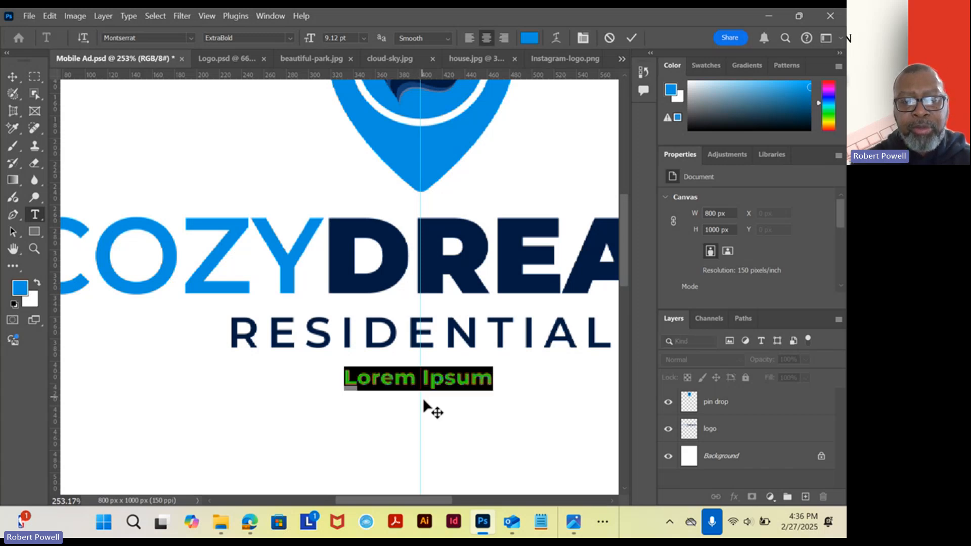
text(Dream )
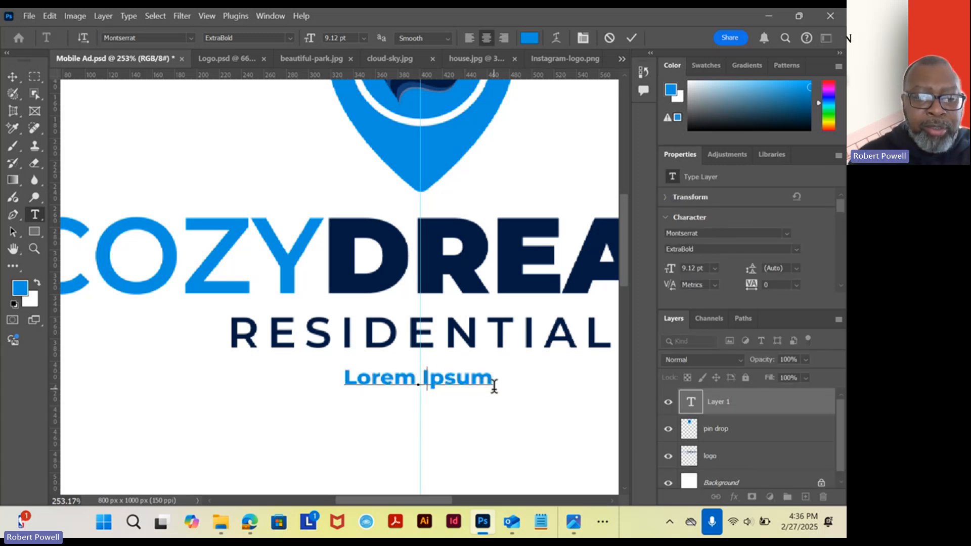
text(I)
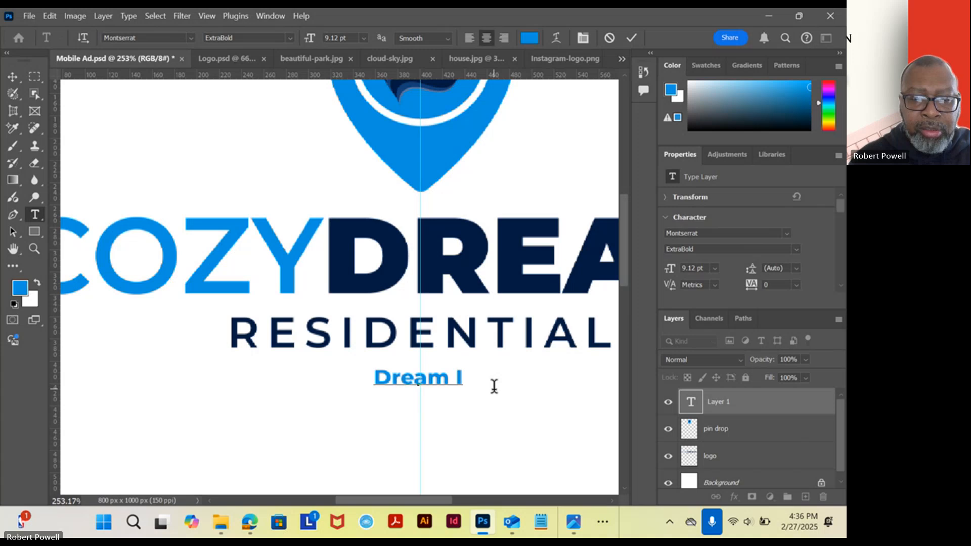
text(t)
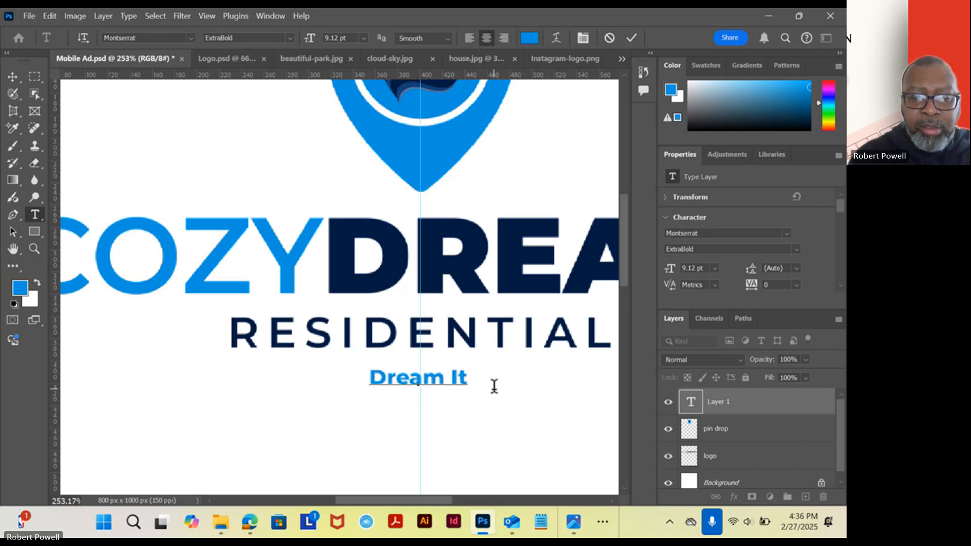
key(BackSpace)
key(BackSpace)
text(it)
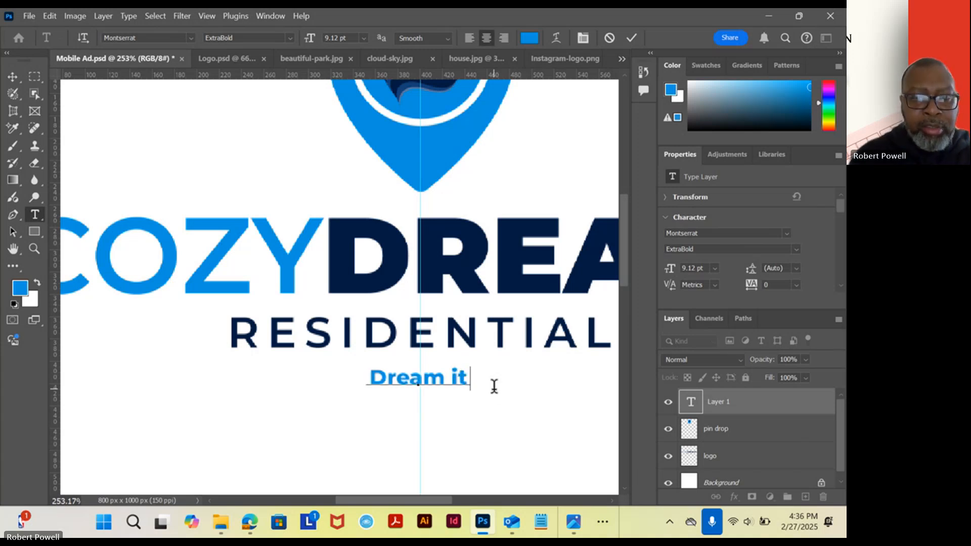
text(! Li)
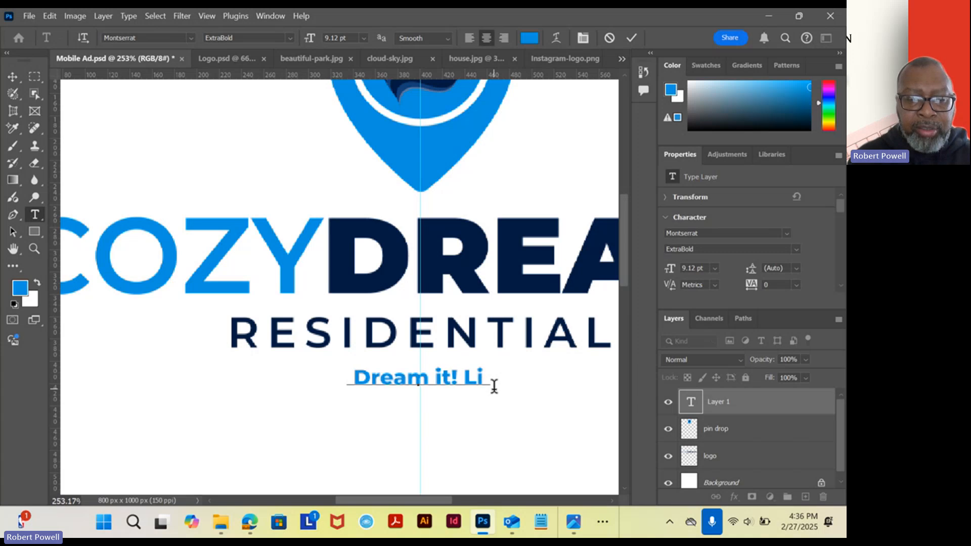
text(ve it!)
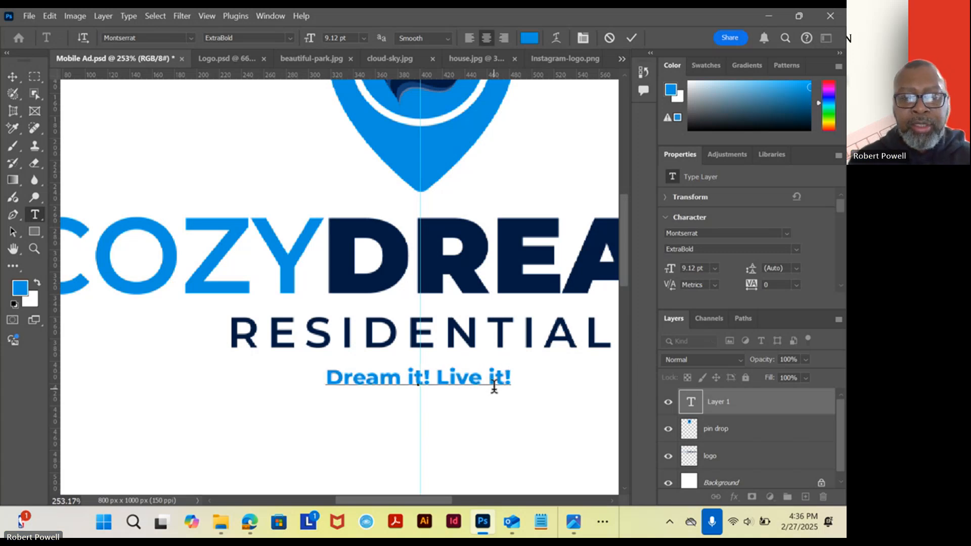
Set the whole Dream it! Live it! tagline to the Montserrat SemiBold Italic font style.
triple_click(452, 378)
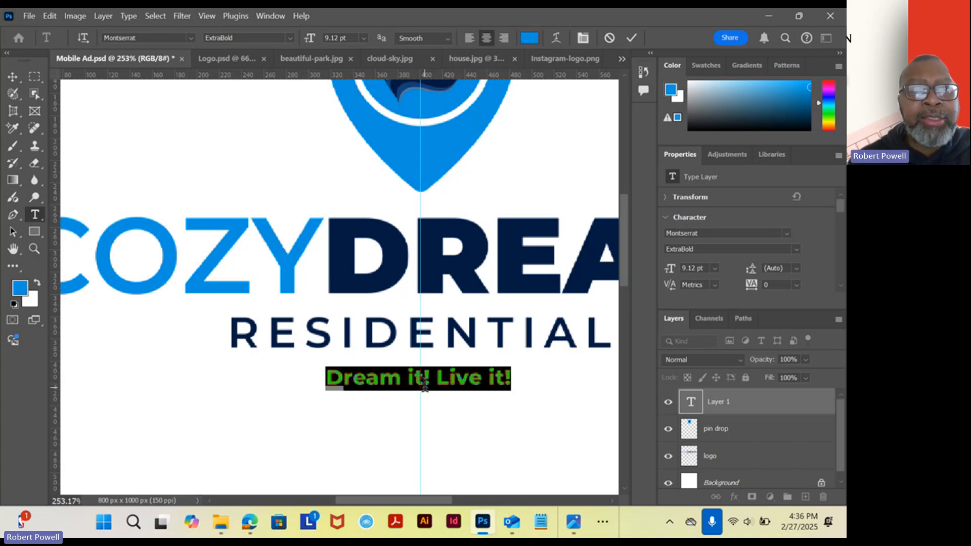
click(288, 38)
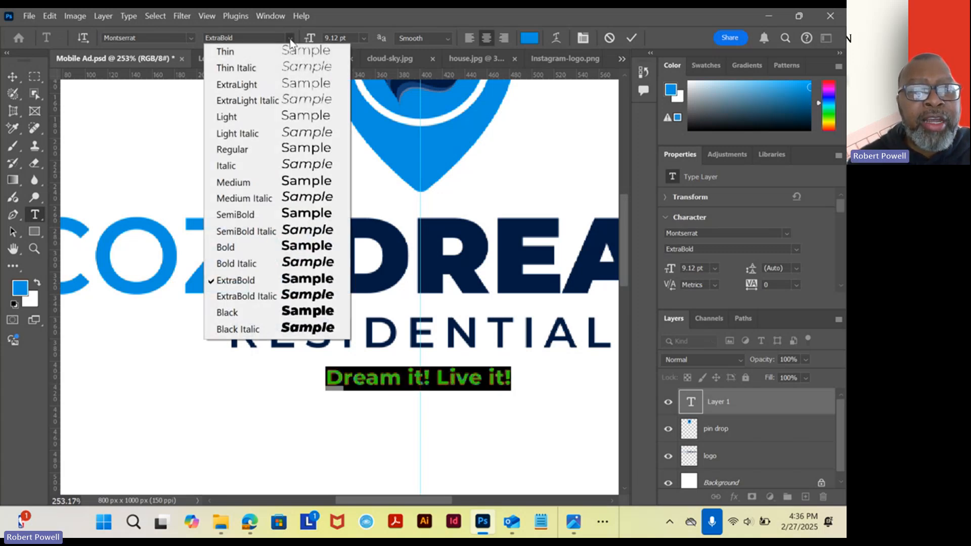
click(263, 197)
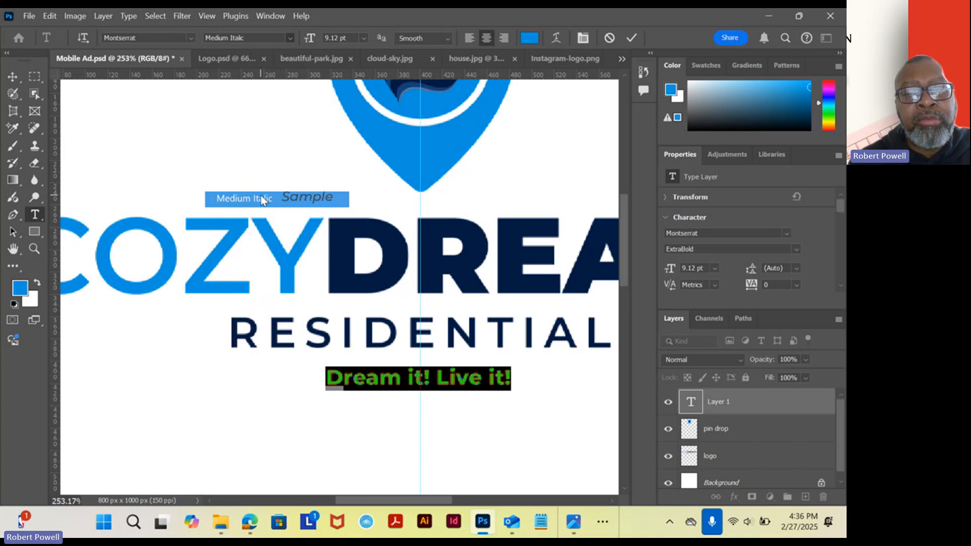
click(292, 38)
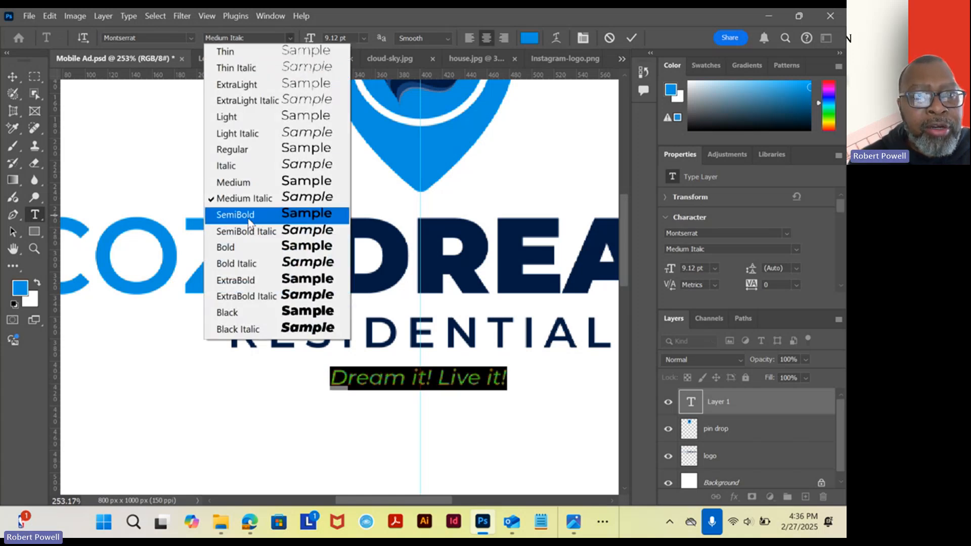
click(247, 233)
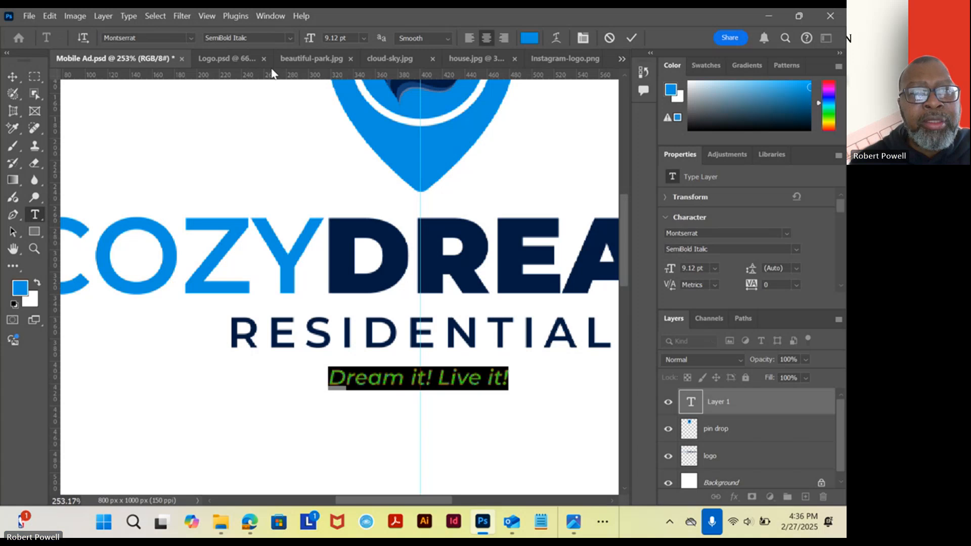
Set the tagline's size to 15 pt, shift it slightly down on the centre guide and commit the text.
click(364, 38)
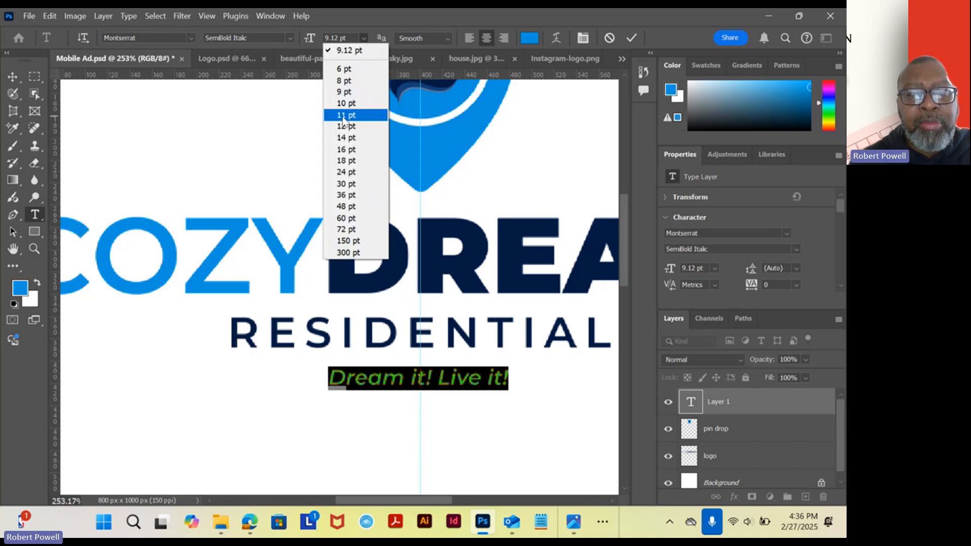
click(343, 115)
click(347, 37)
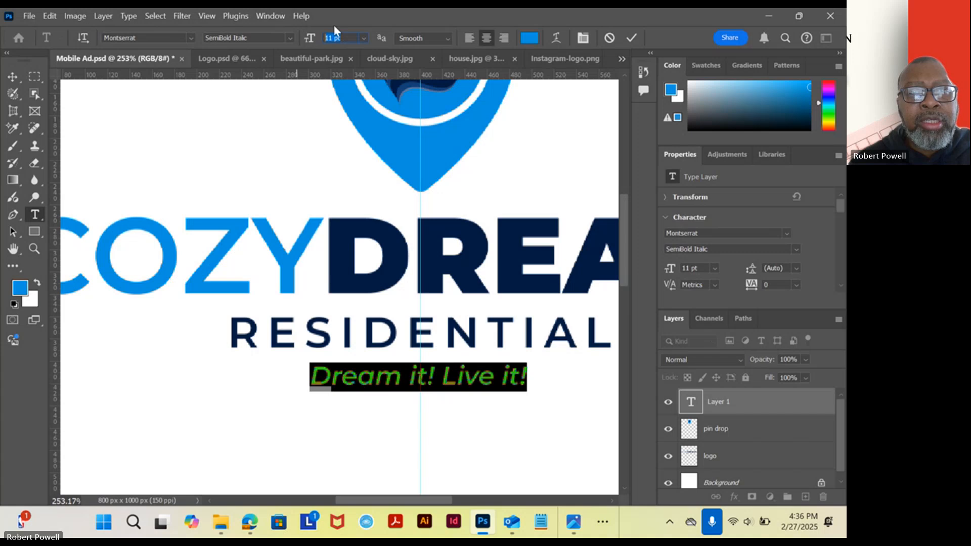
key(Up)
key(Up)
key(Up)
key(Up)
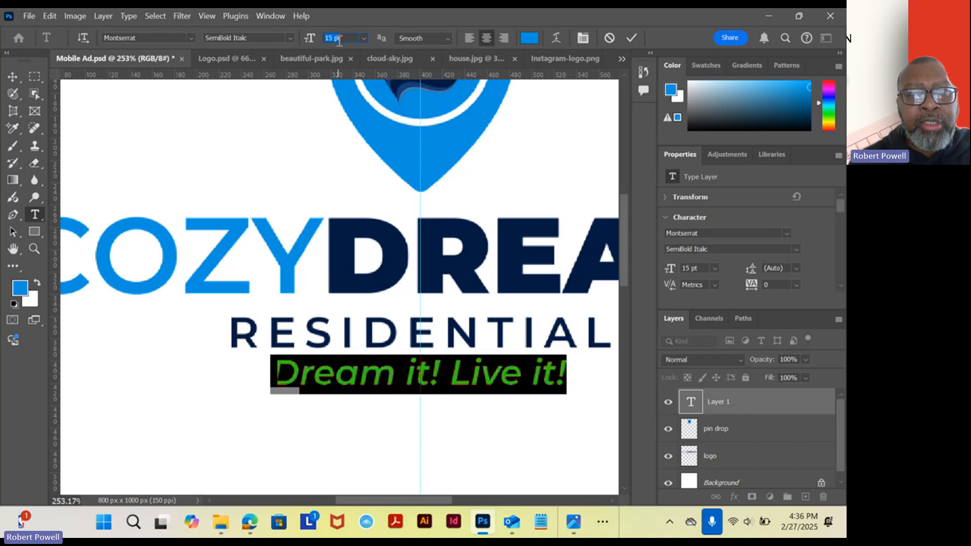
drag(433, 405, 437, 415)
click(21, 74)
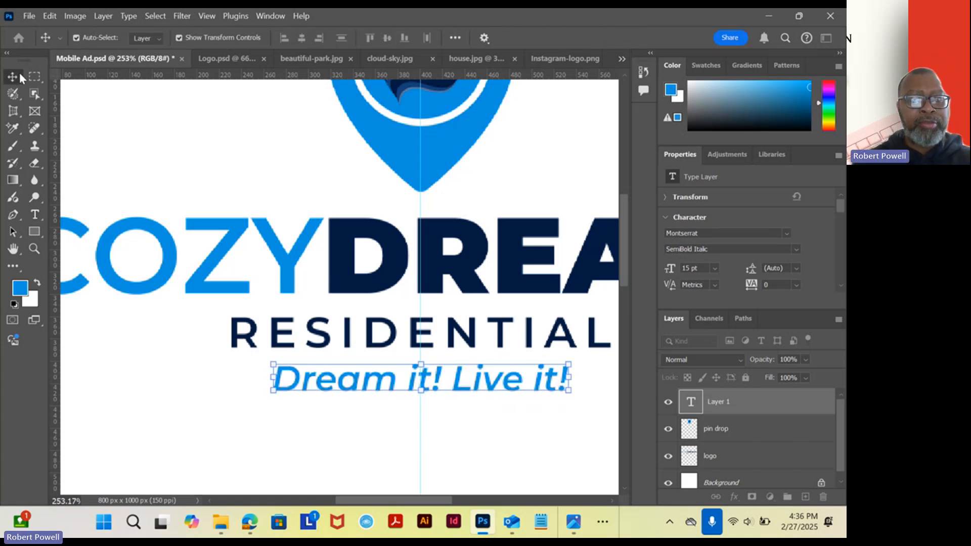
Examine the arrangement of pin, lettering and tagline, and inspect the pin drop and logo layers individually.
scroll(284, 251, down, 6)
scroll(288, 270, up, 3)
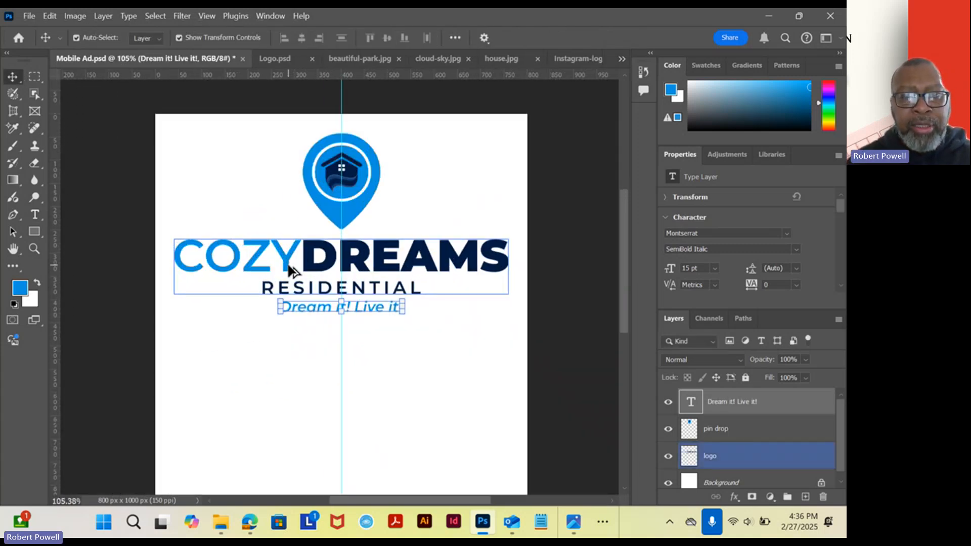
scroll(285, 269, down, 5)
scroll(281, 265, up, 5)
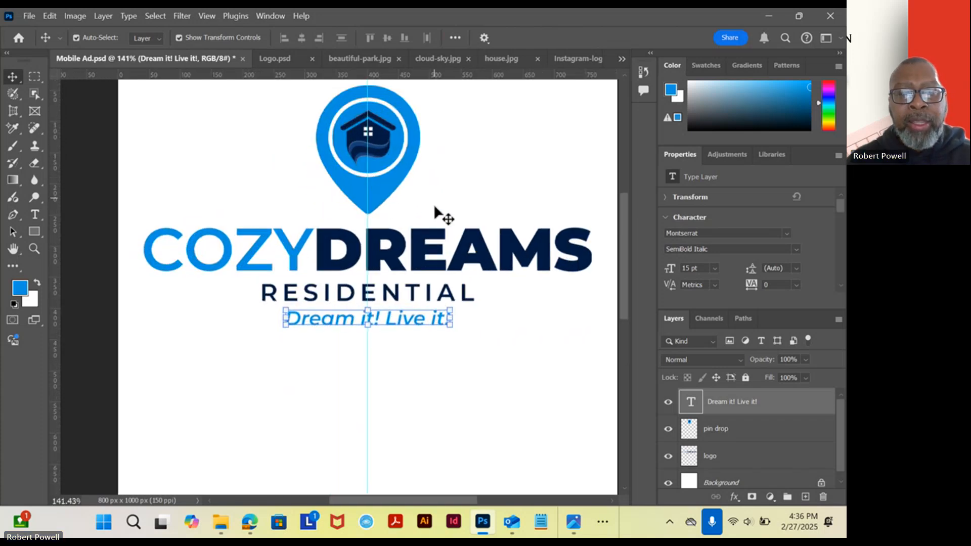
scroll(425, 318, down, 5)
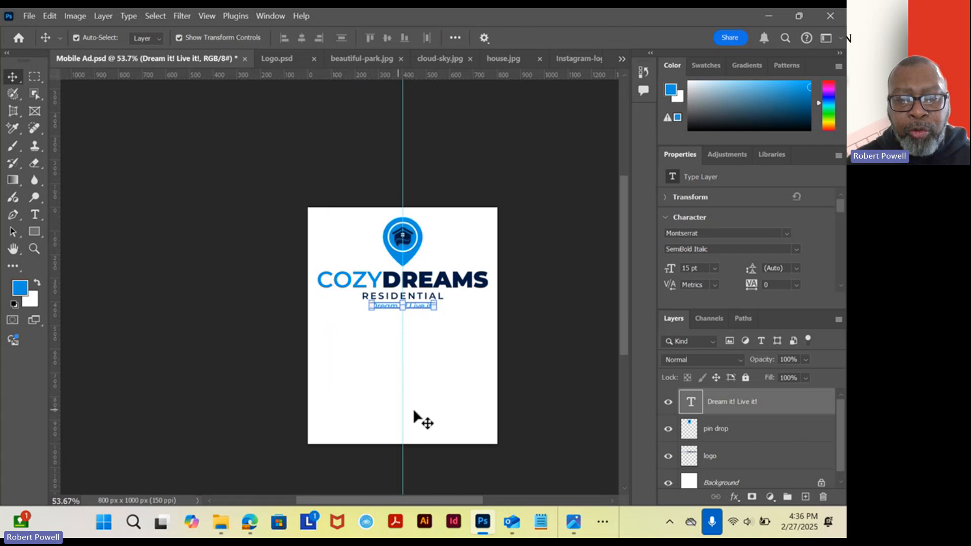
scroll(412, 318, up, 4)
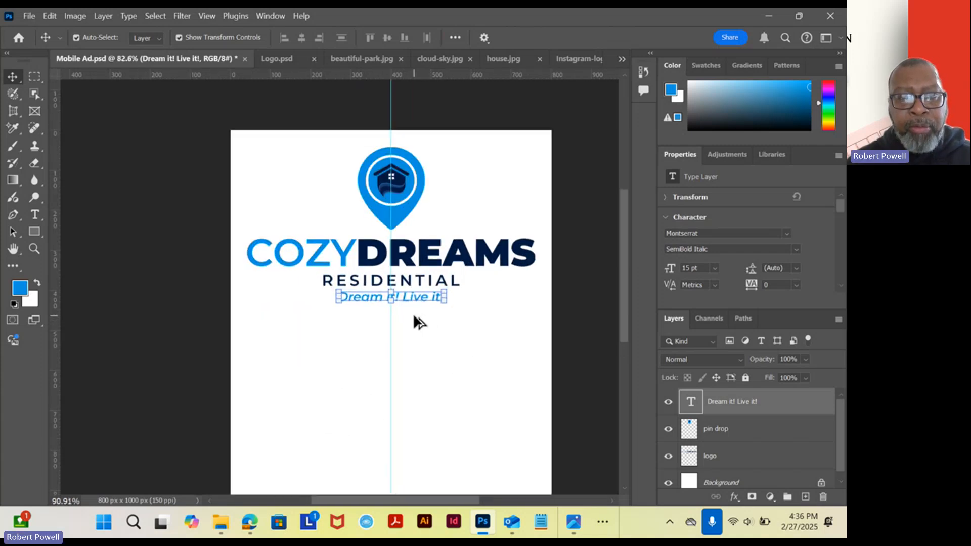
click(410, 169)
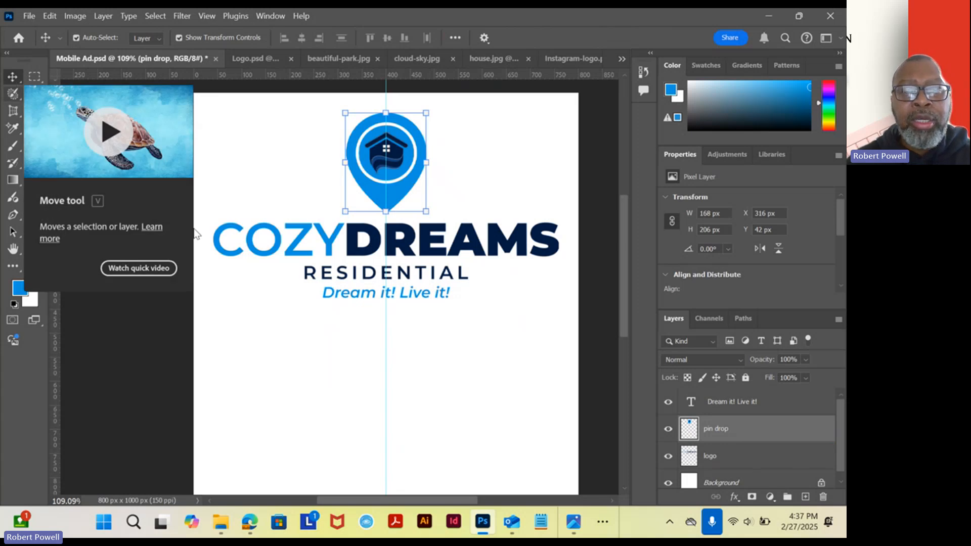
click(431, 247)
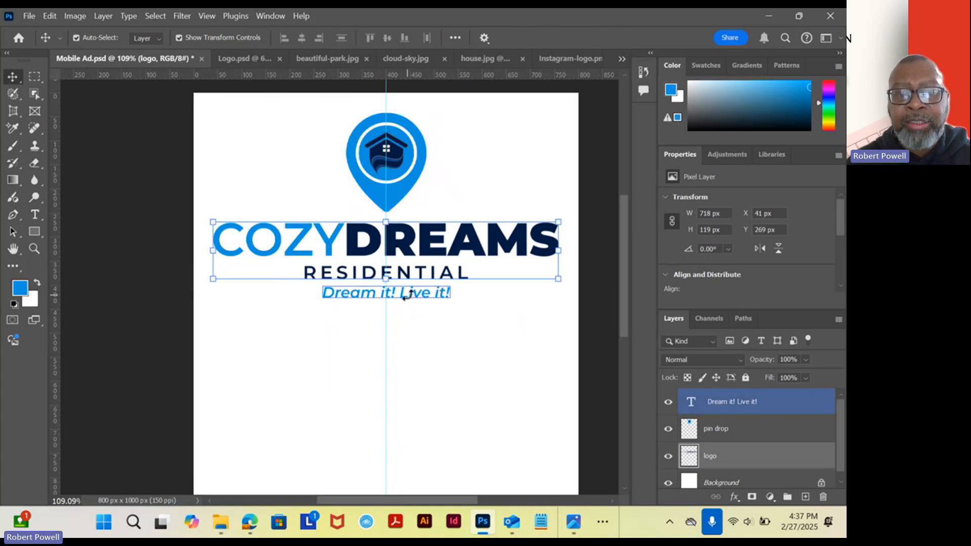
drag(413, 292, 21, 66)
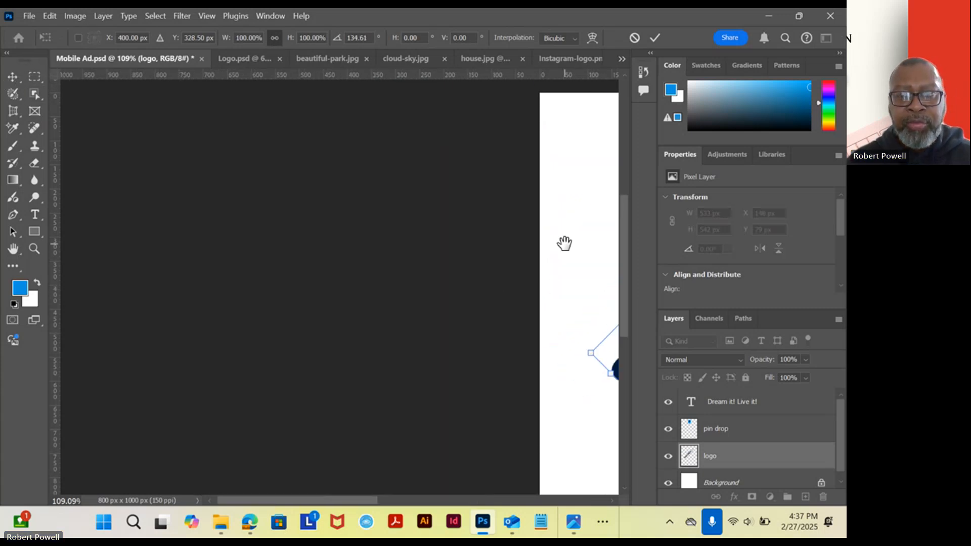
drag(563, 243, 300, 230)
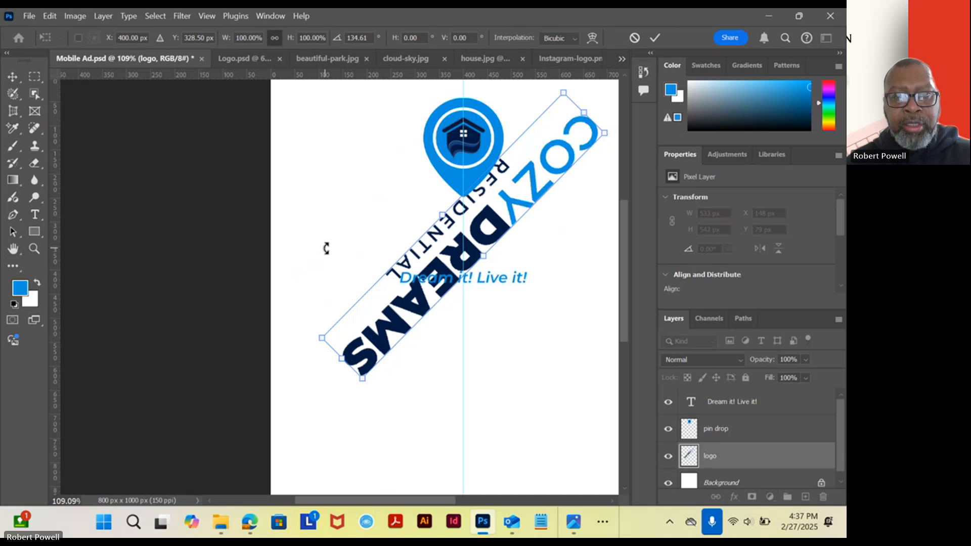
click(50, 16)
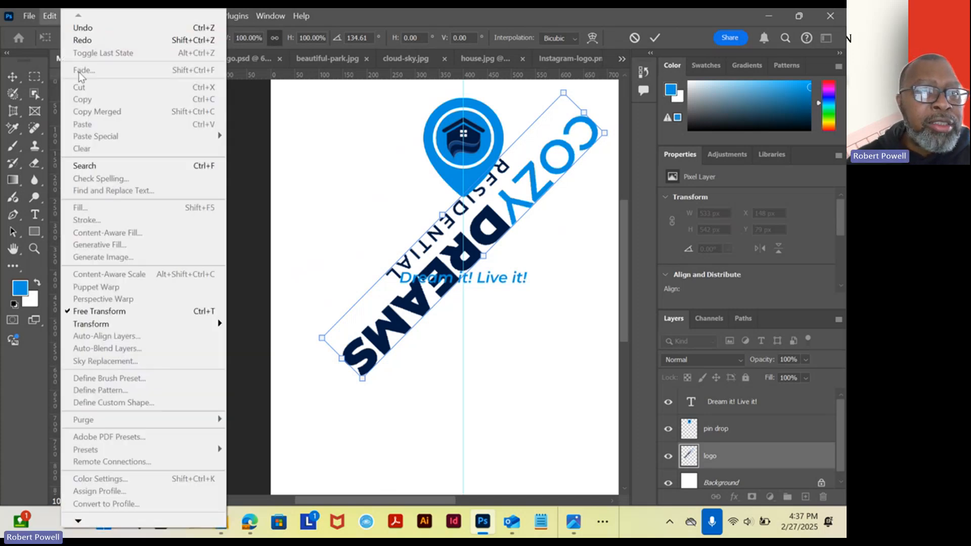
click(13, 77)
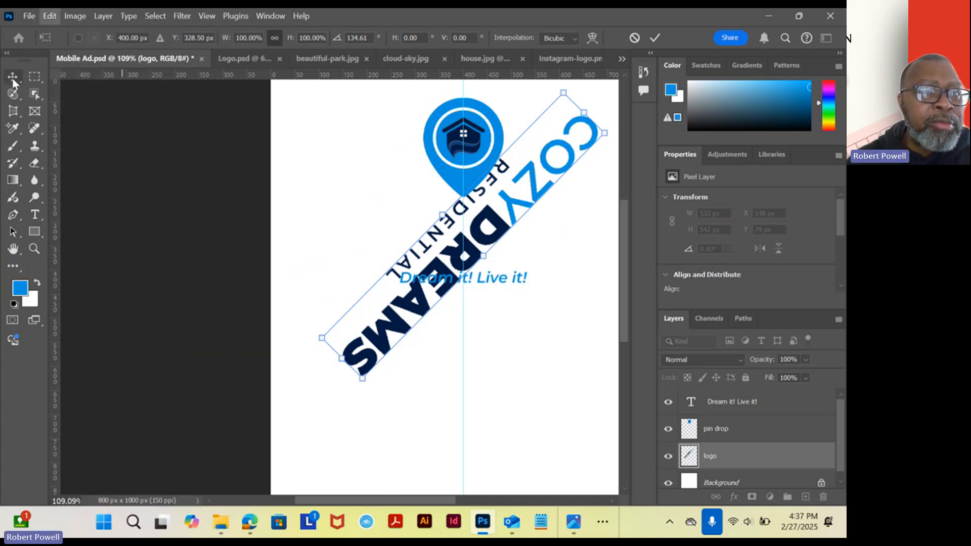
click(50, 17)
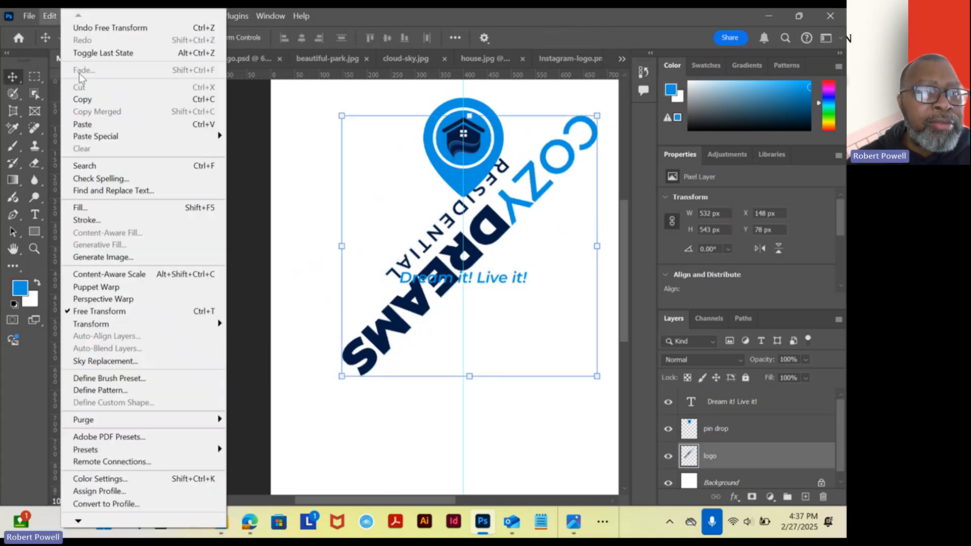
click(101, 29)
drag(483, 174, 325, 154)
drag(346, 194, 359, 219)
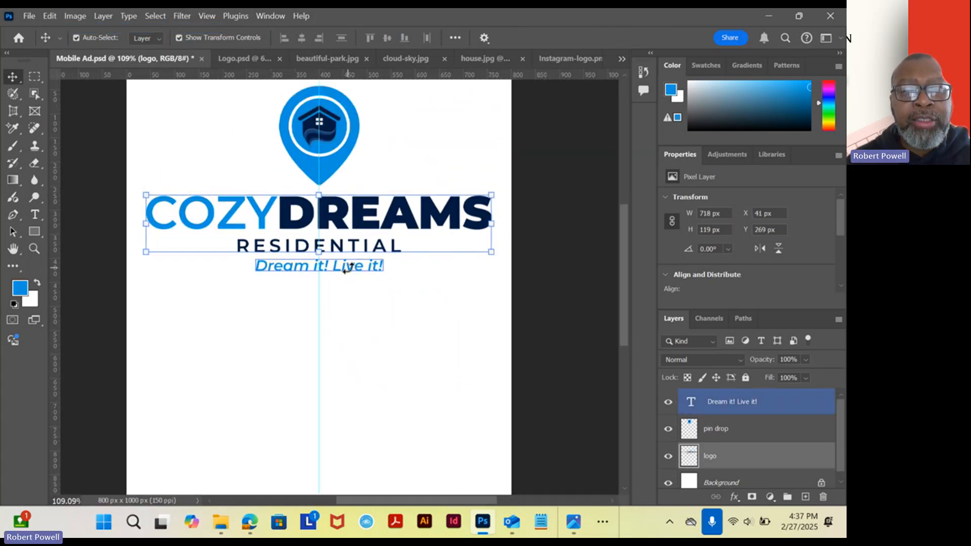
Scale the pin drop down proportionally to about 132 x 162 px, keeping it centred on the guide.
click(353, 310)
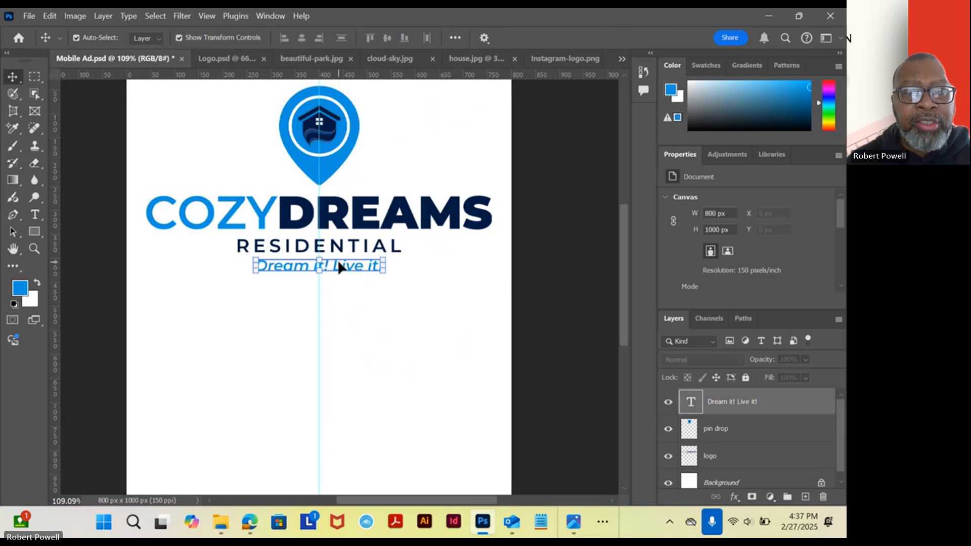
click(338, 268)
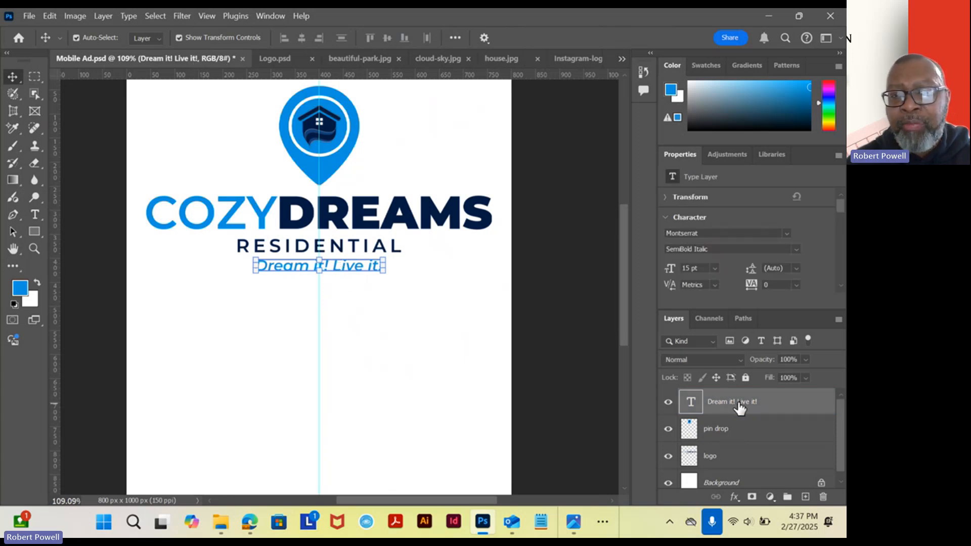
click(394, 226)
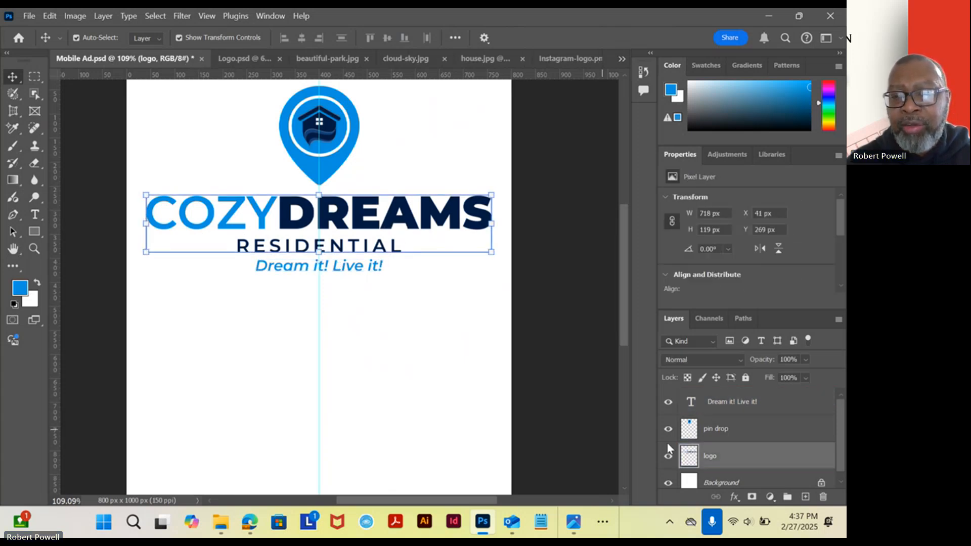
click(352, 144)
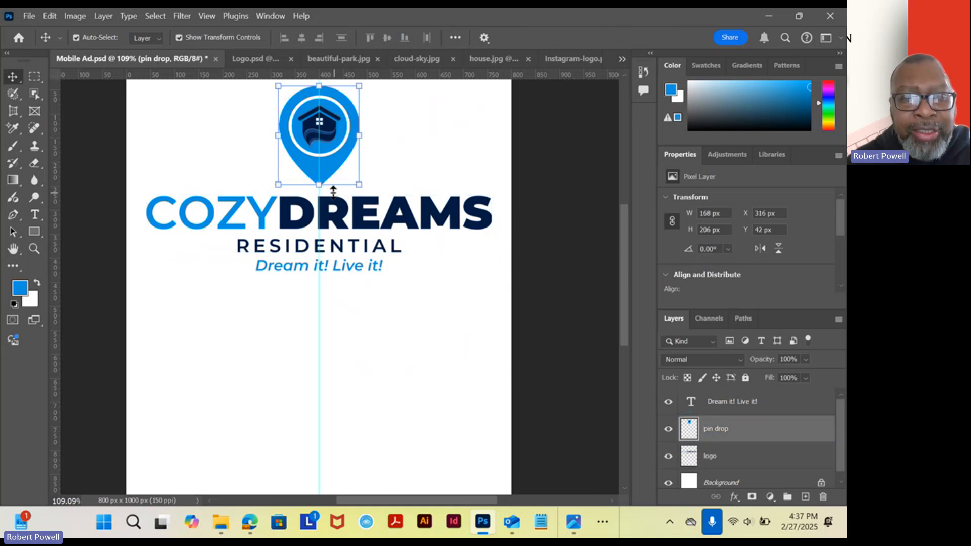
drag(319, 185, 319, 163)
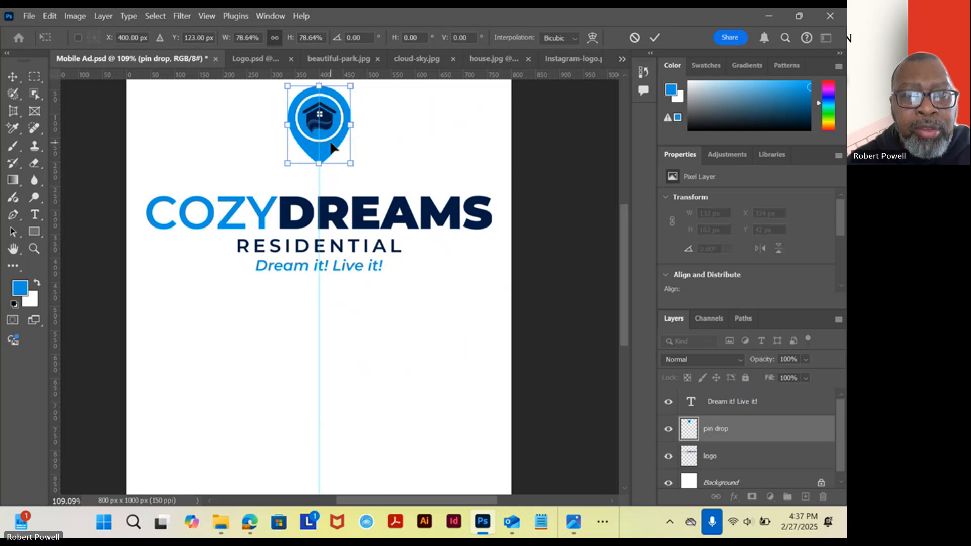
key(Return)
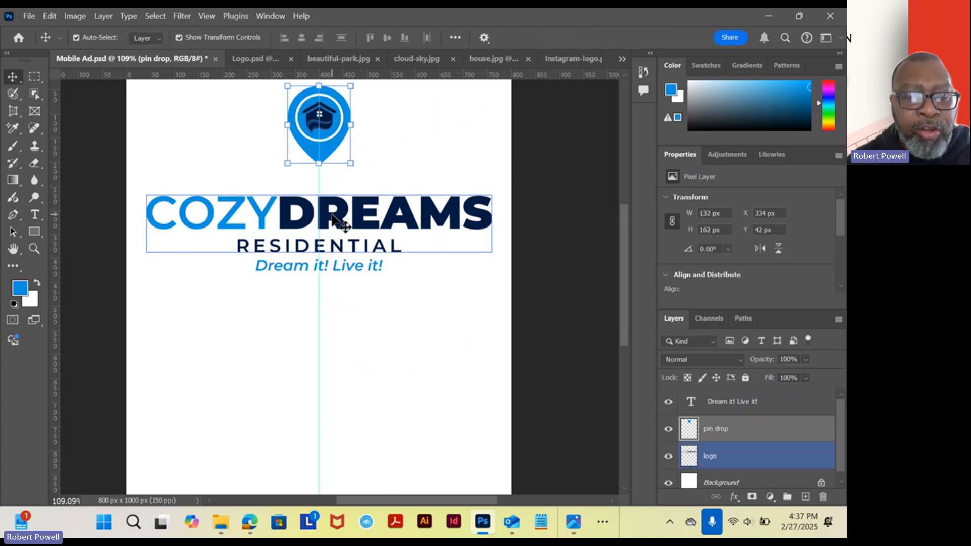
Move the COZYDREAMS RESIDENTIAL lettering and the Dream it! Live it! tagline up beneath the smaller pin drop.
drag(332, 215, 327, 194)
drag(347, 264, 336, 247)
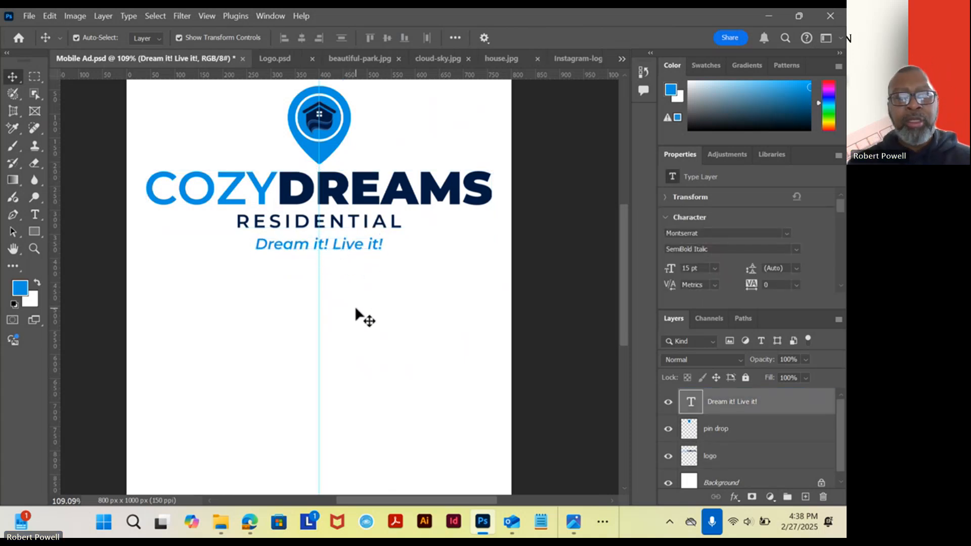
click(355, 309)
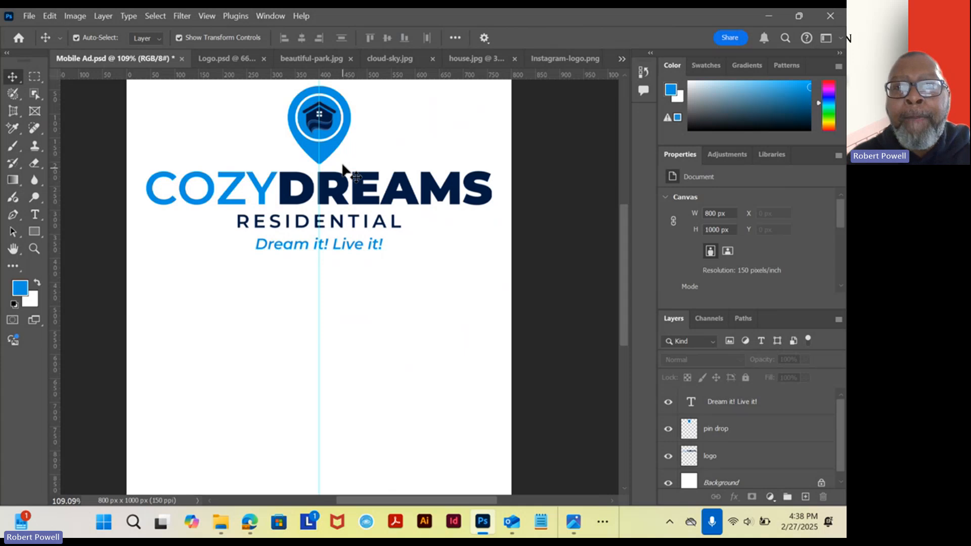
Close Logo.psd without saving its changes.
click(227, 59)
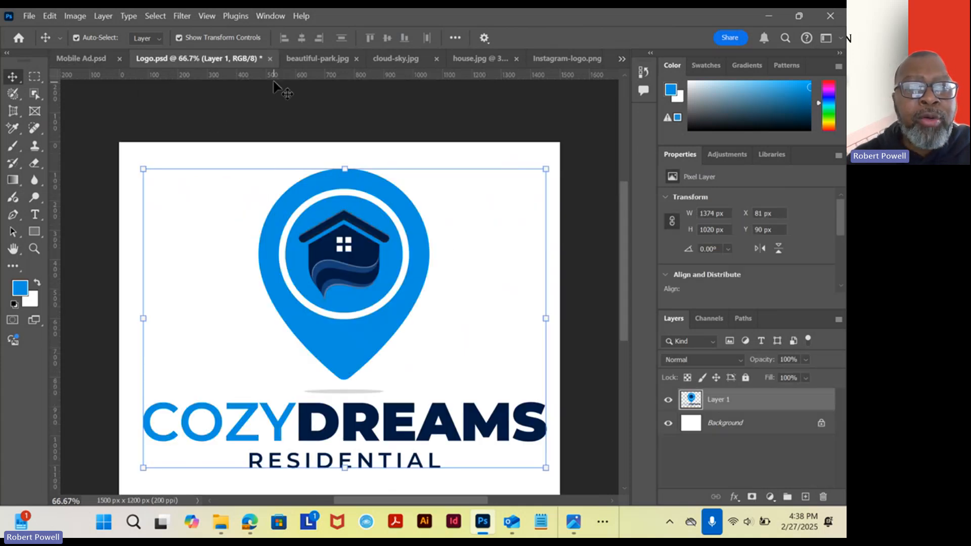
click(270, 58)
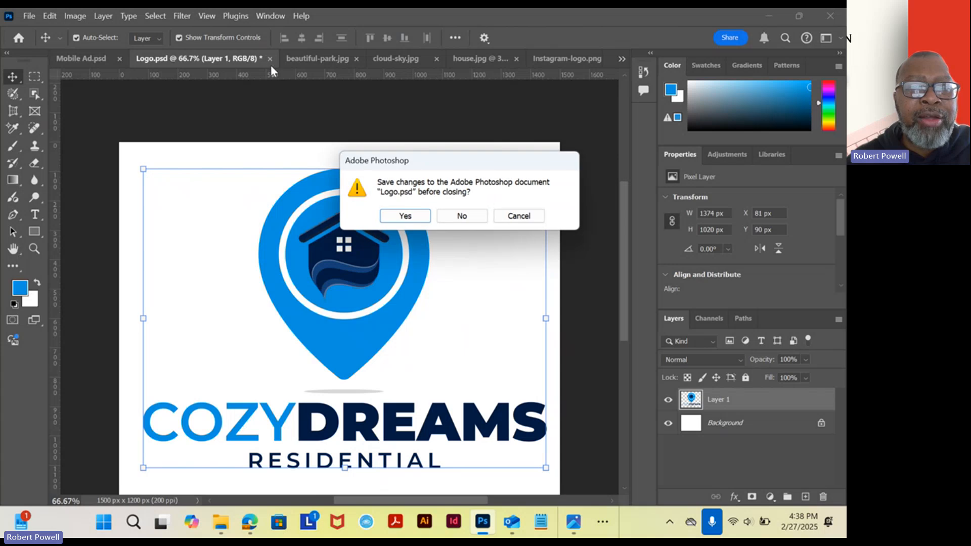
click(461, 221)
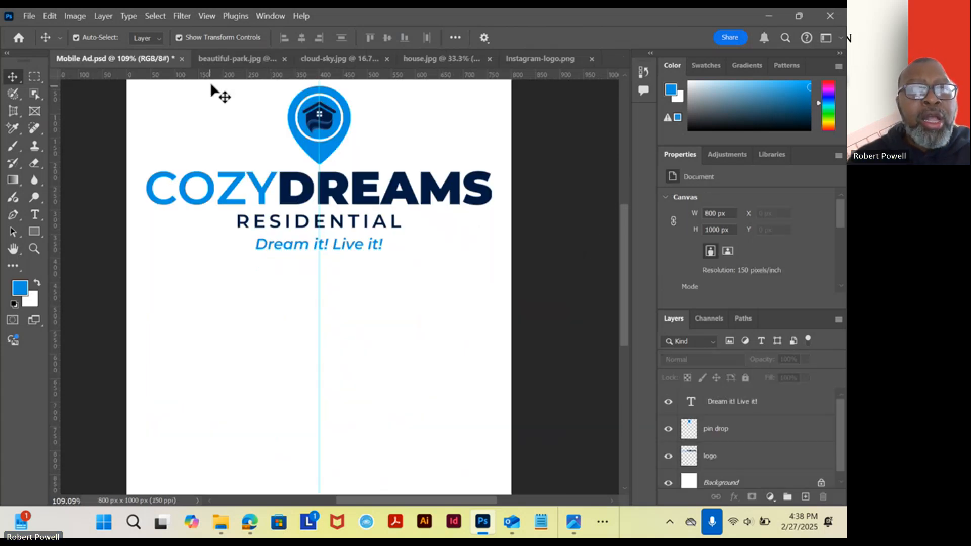
Look over the park and cloud-sky images, and unlock the background layer of beautiful-park.jpg.
click(239, 60)
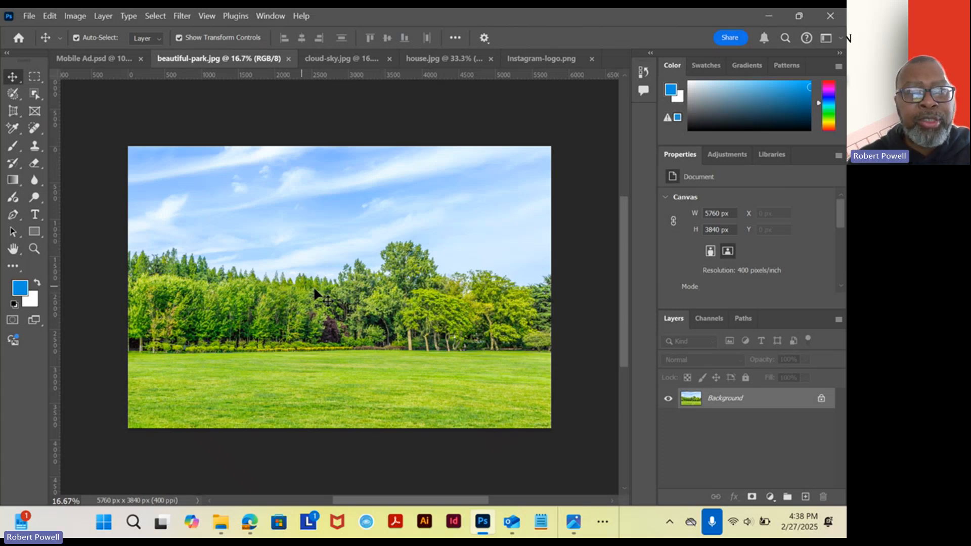
click(335, 58)
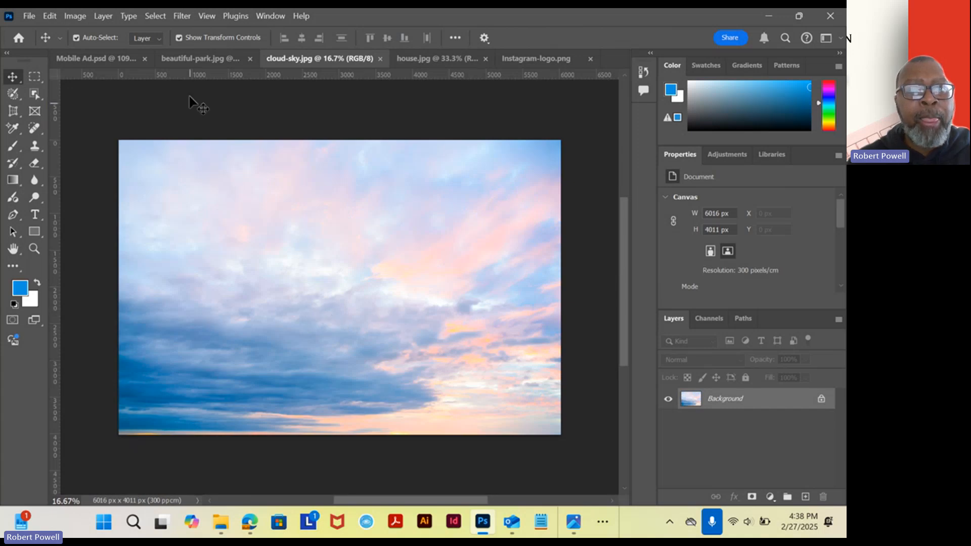
click(196, 58)
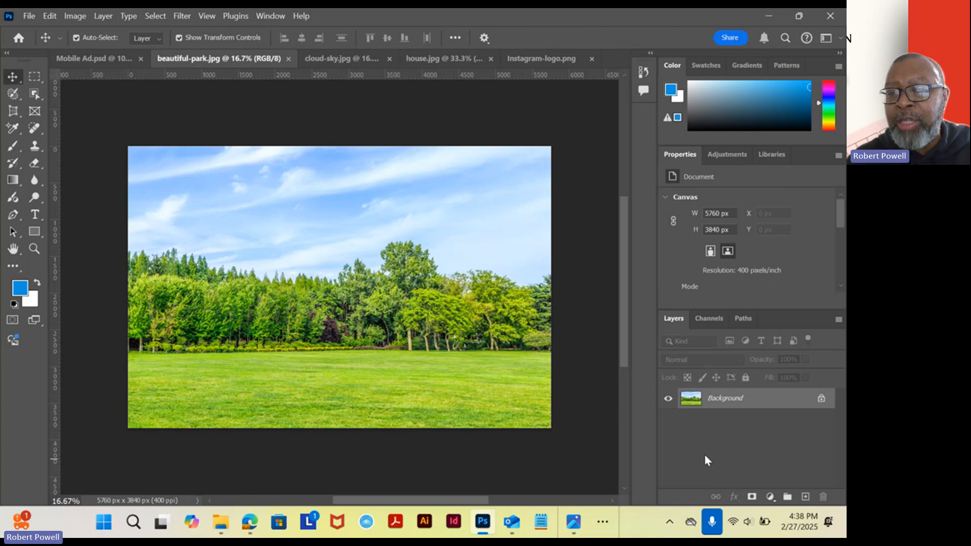
click(821, 402)
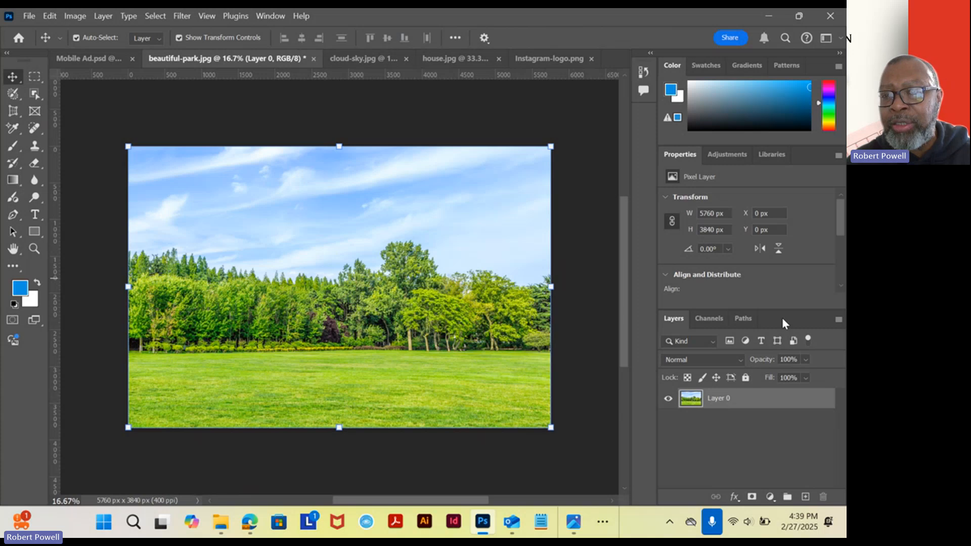
drag(840, 214, 834, 261)
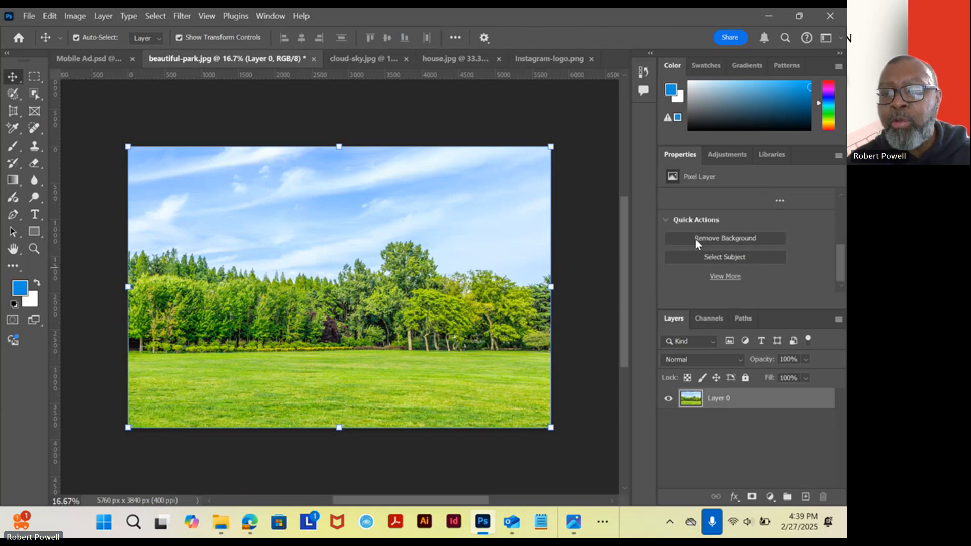
click(726, 244)
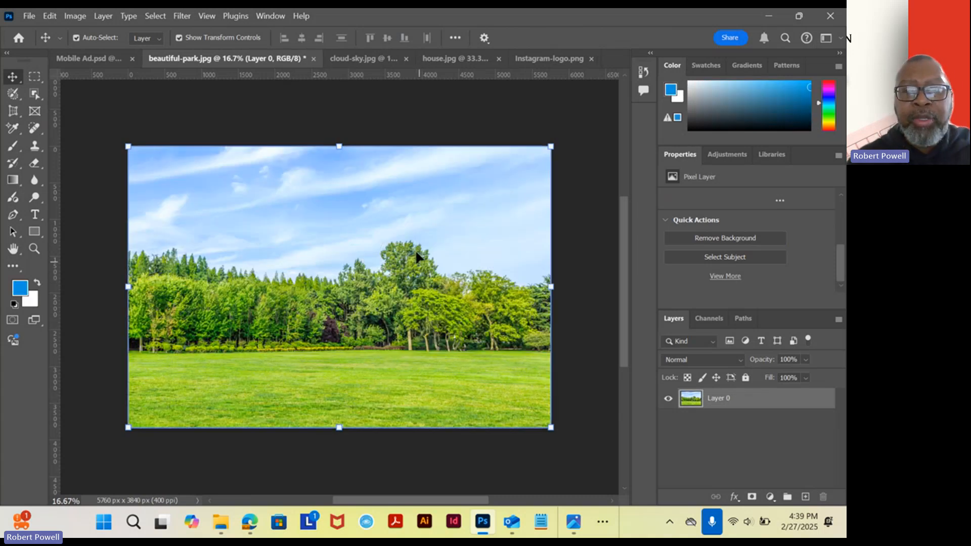
Select the sky above the trees using the Magic Wand with a tolerance of 50.
click(17, 269)
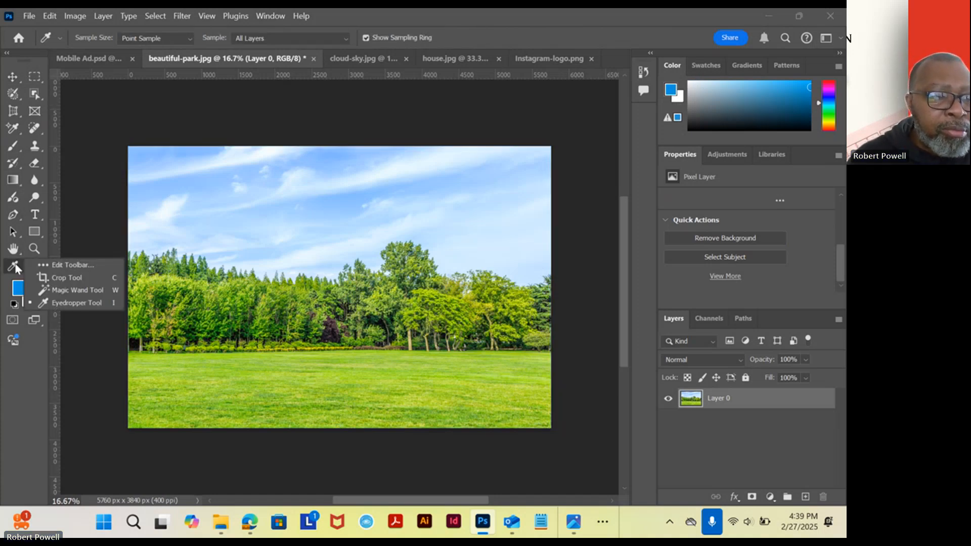
click(69, 288)
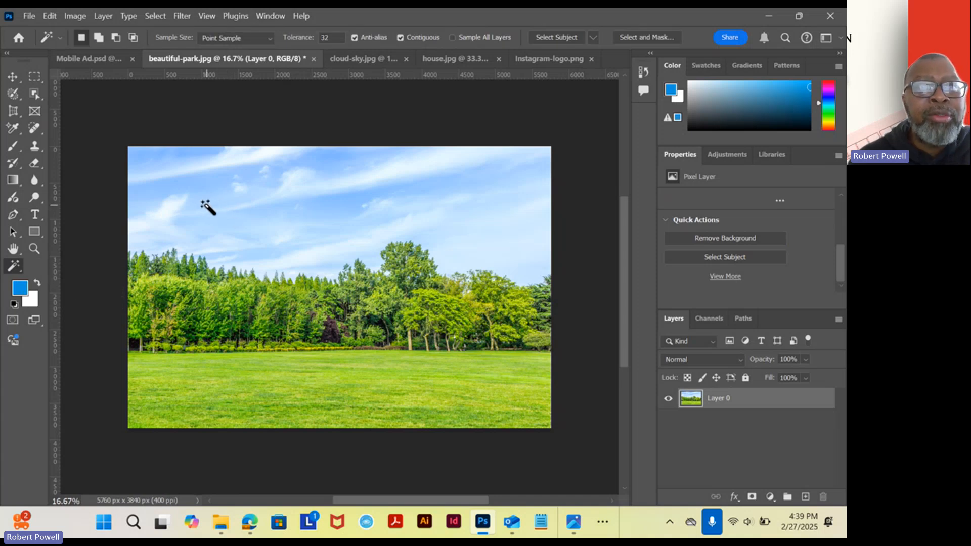
click(334, 37)
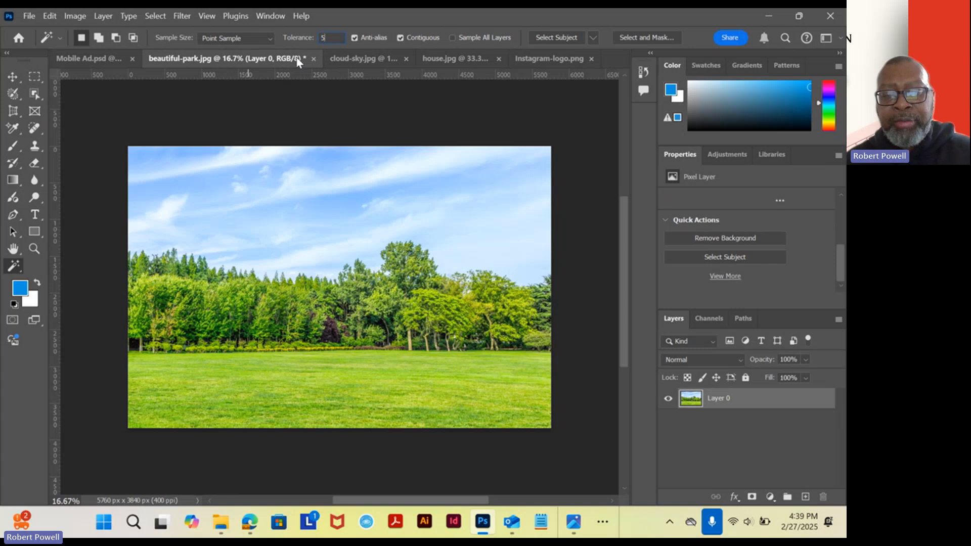
click(201, 172)
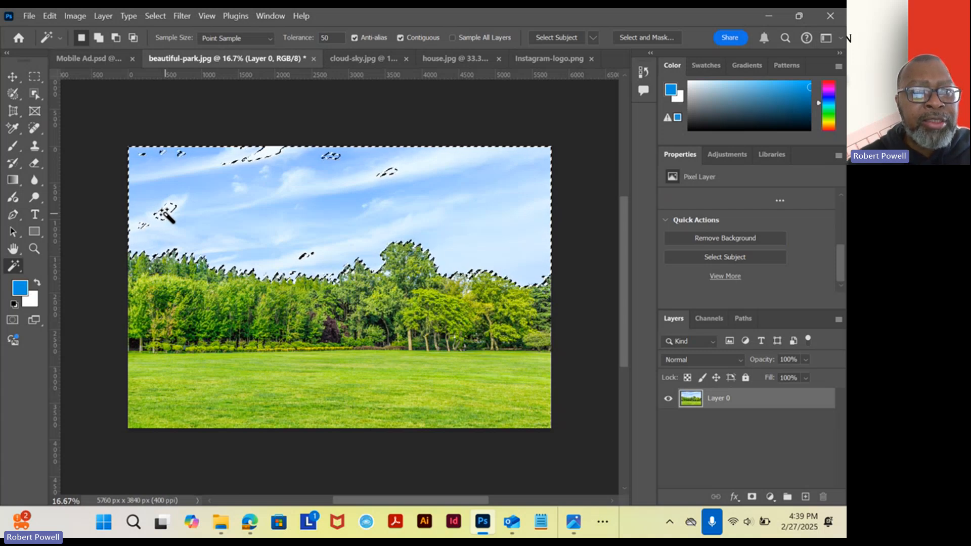
Add the unselected cloud patches at the left and upper left-centre of the sky to the selection.
key(shift)
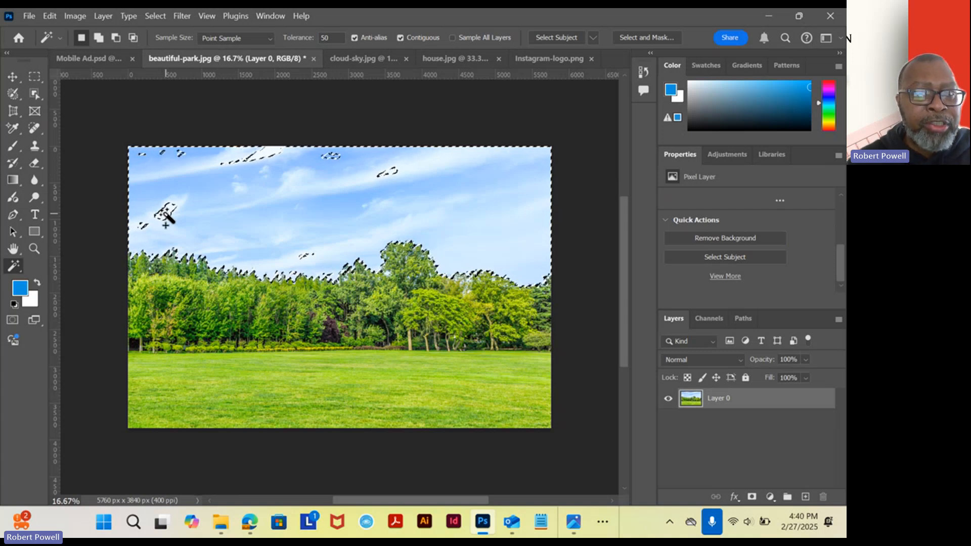
shift+click(165, 213)
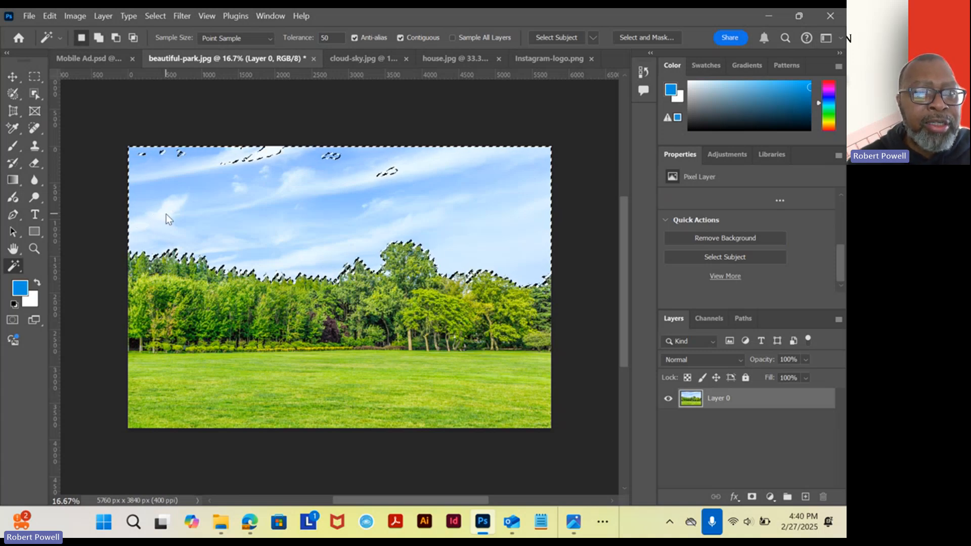
shift+click(261, 159)
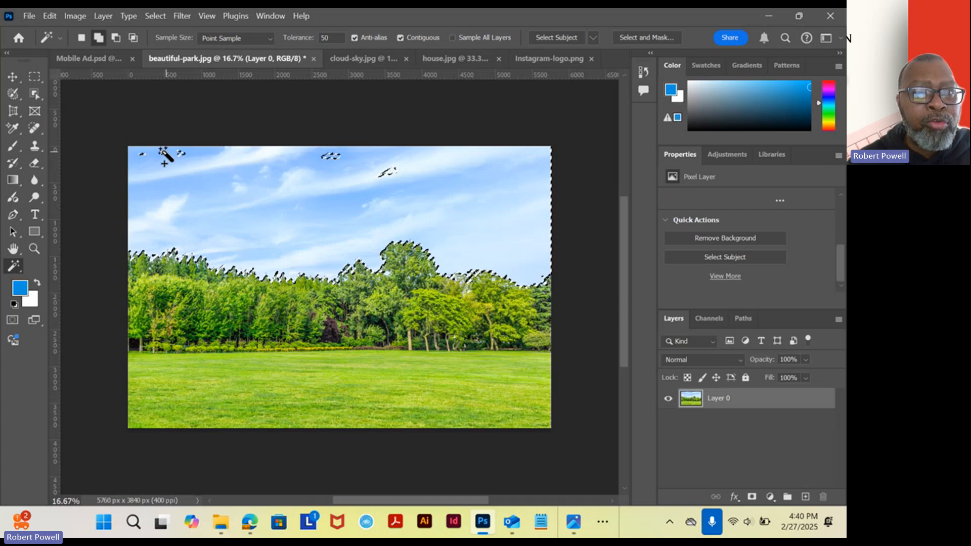
Add the leftover patches in the upper middle of the sky to the selection with the Rectangular Marquee tool.
click(34, 77)
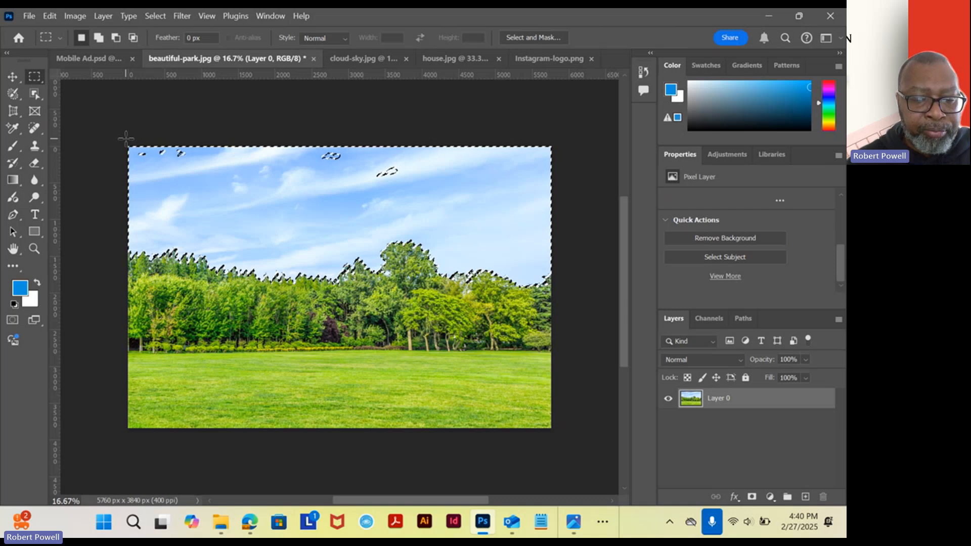
key(alt)
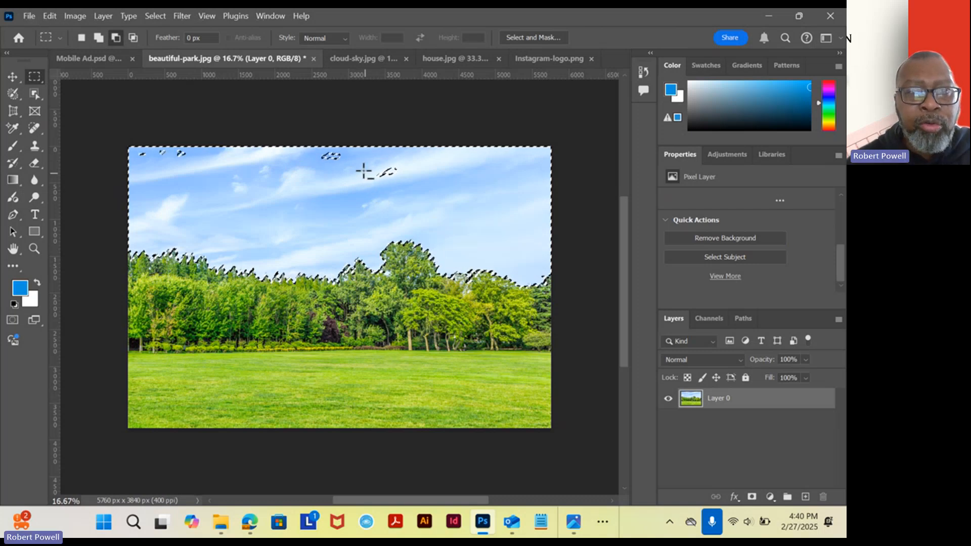
drag(308, 148, 403, 186)
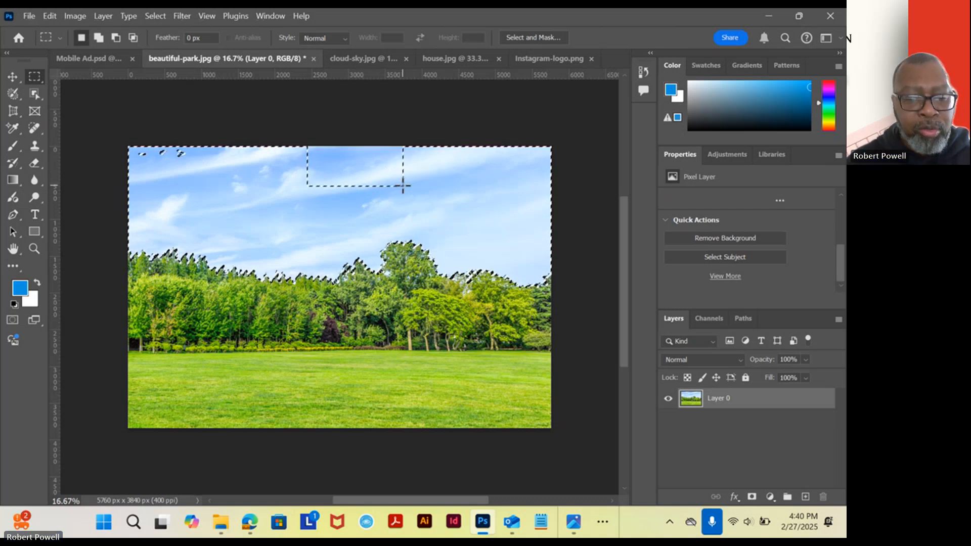
key(ctrl+z)
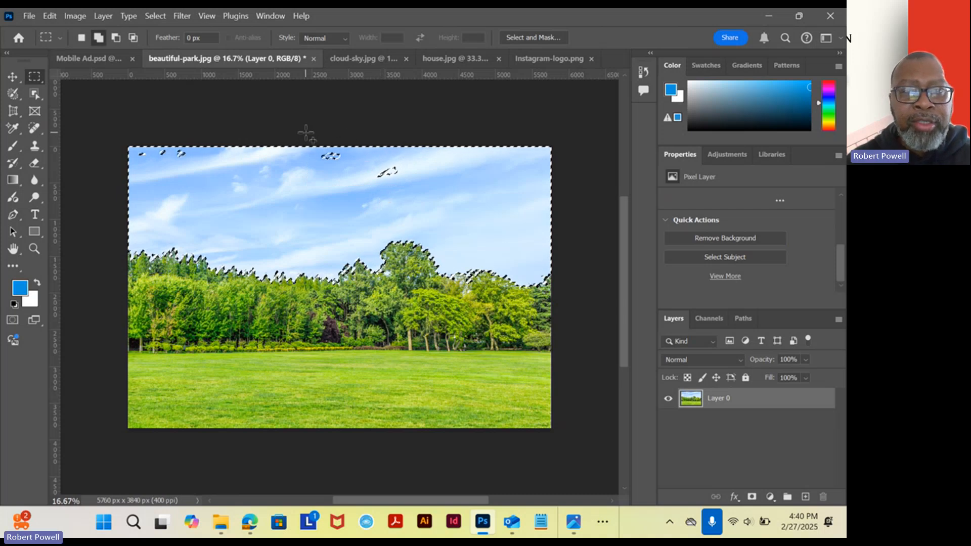
drag(306, 147, 408, 196)
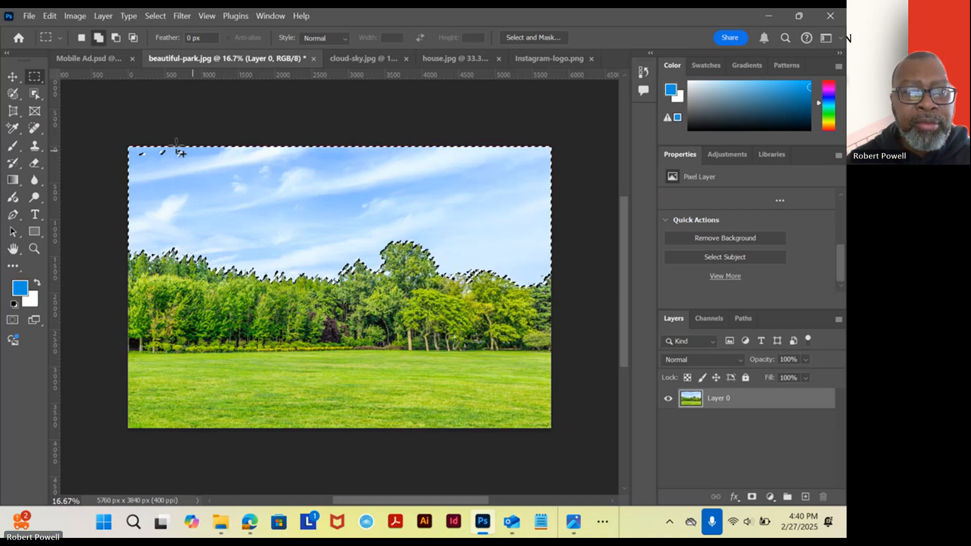
Add the last unselected patches in the sky's upper-left corner to the selection, then invert it to select the trees and grass.
drag(128, 147, 223, 181)
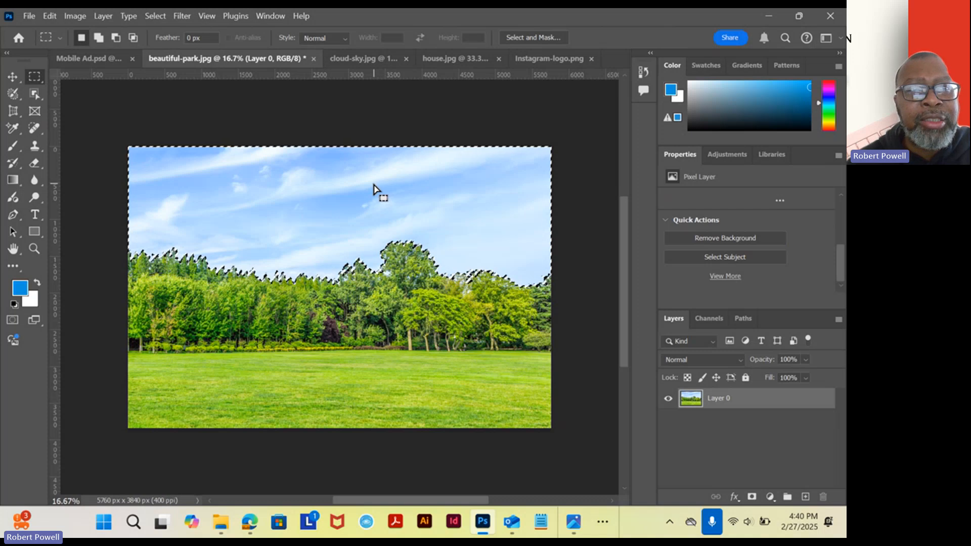
click(155, 16)
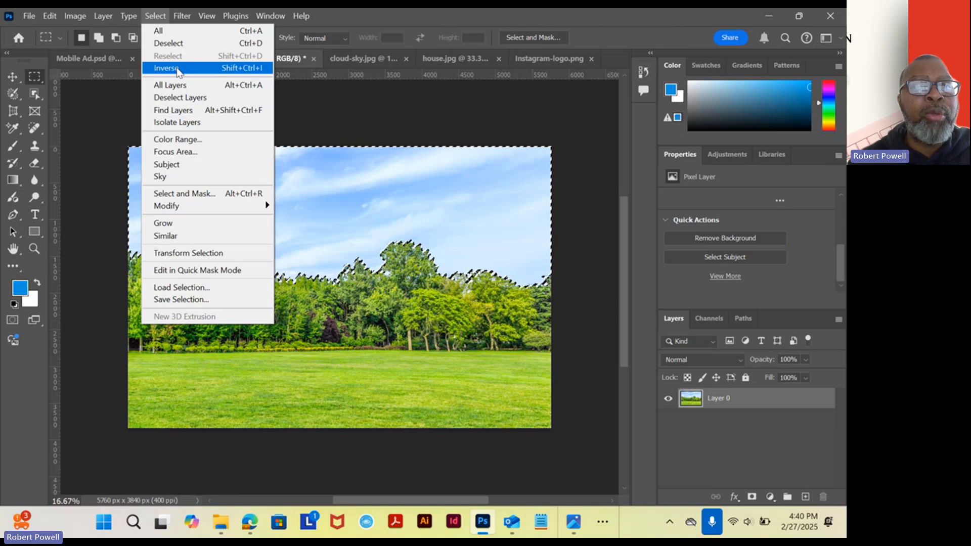
click(178, 69)
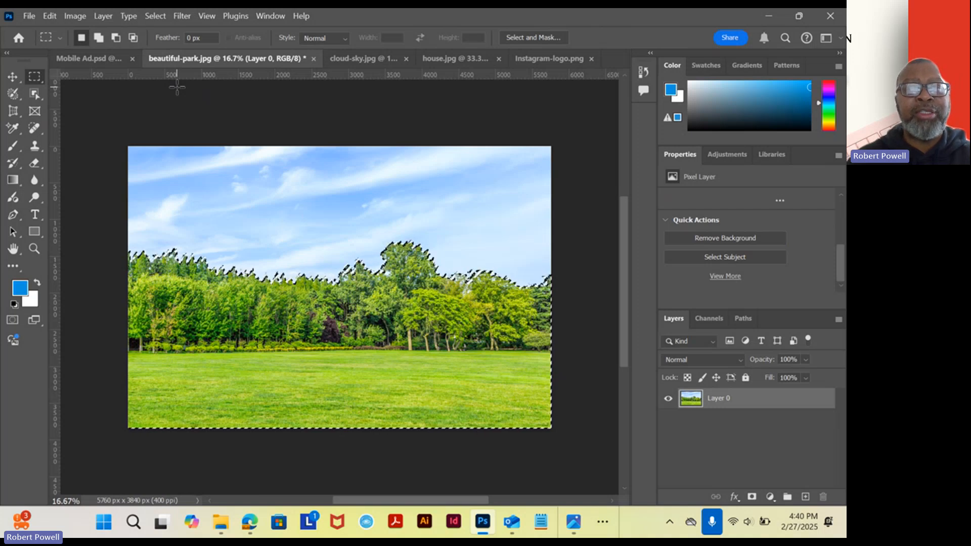
Try to move the selected trees and grass into Mobile Ad.psd with the Move tool, and undo the placement.
click(20, 80)
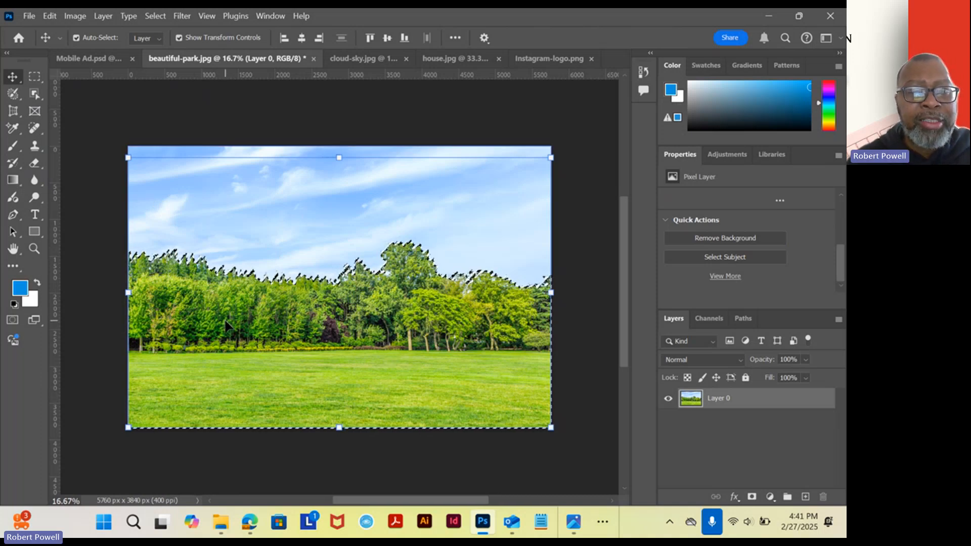
drag(221, 308, 141, 119)
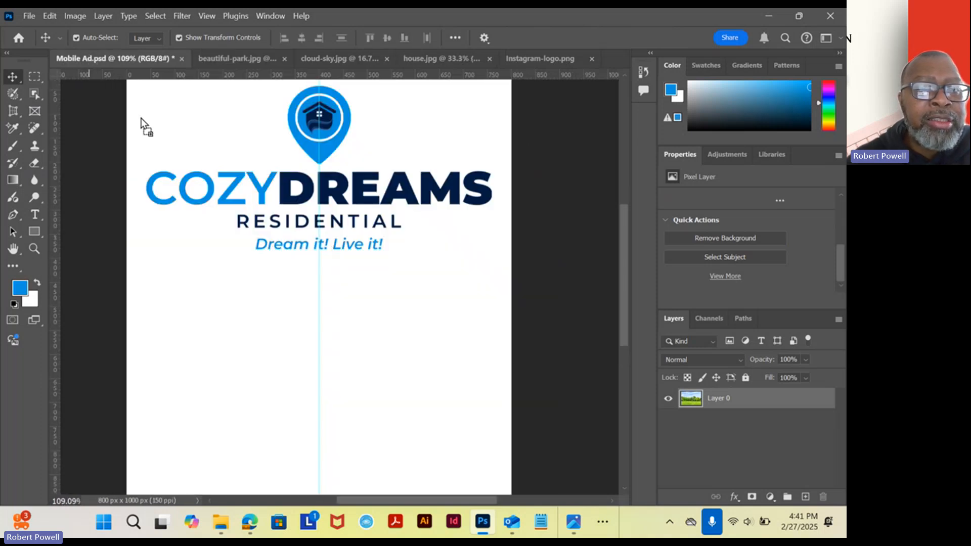
drag(272, 302, 320, 325)
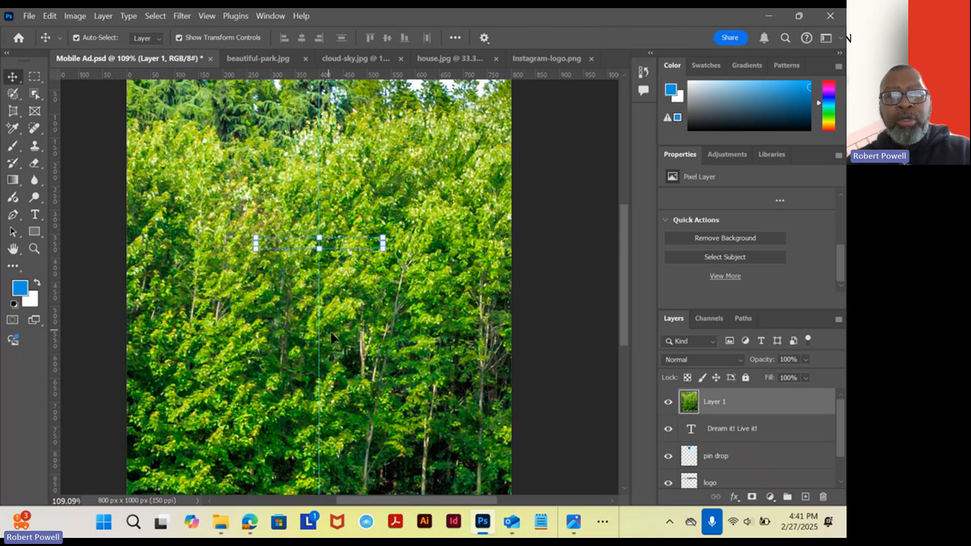
key(ctrl+z)
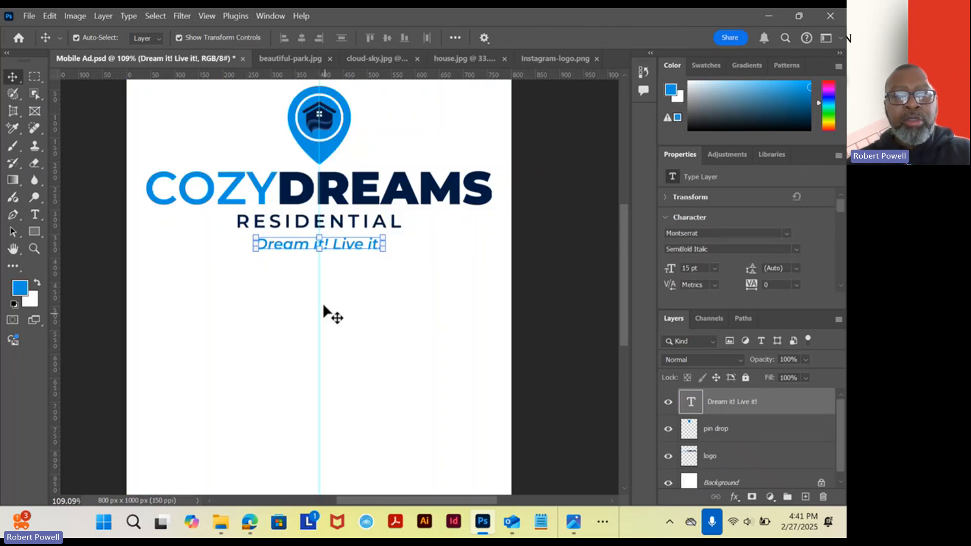
Try to copy the tree and grass selection from beautiful-park.jpg and paste it into Mobile Ad.psd, then undo the paste.
click(289, 59)
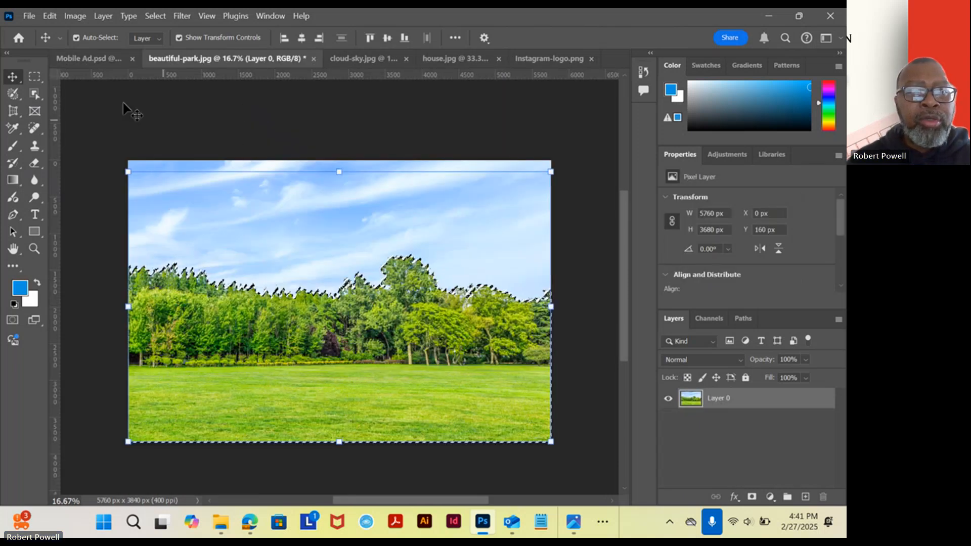
click(49, 16)
click(95, 98)
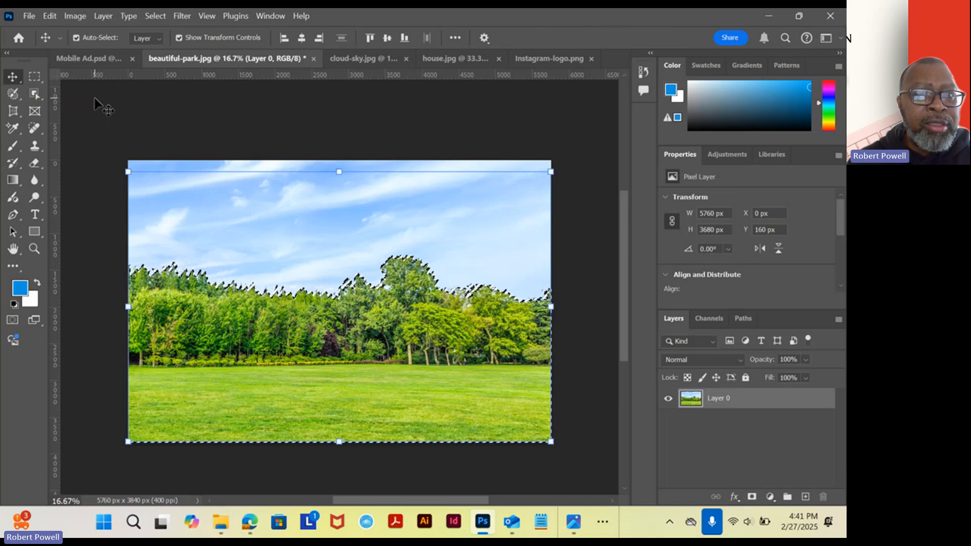
click(82, 57)
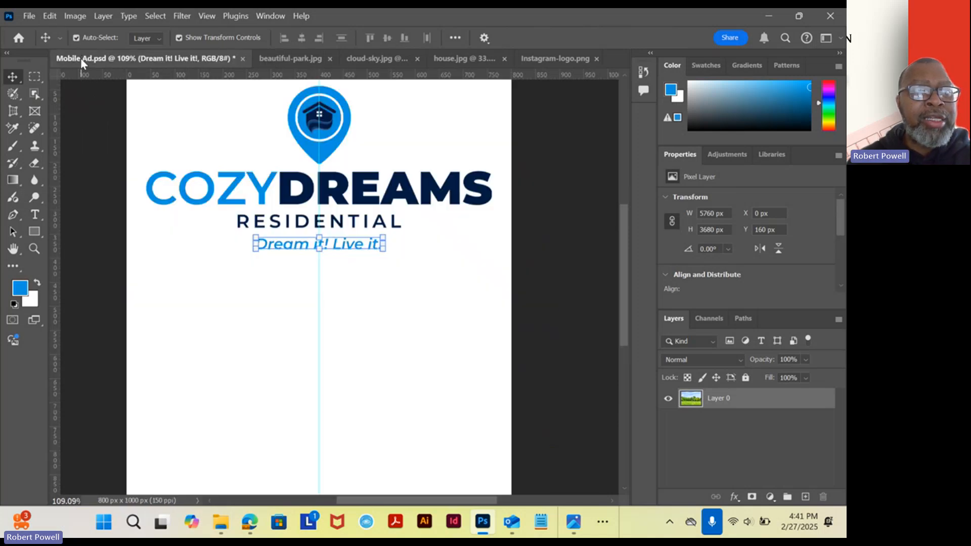
click(49, 16)
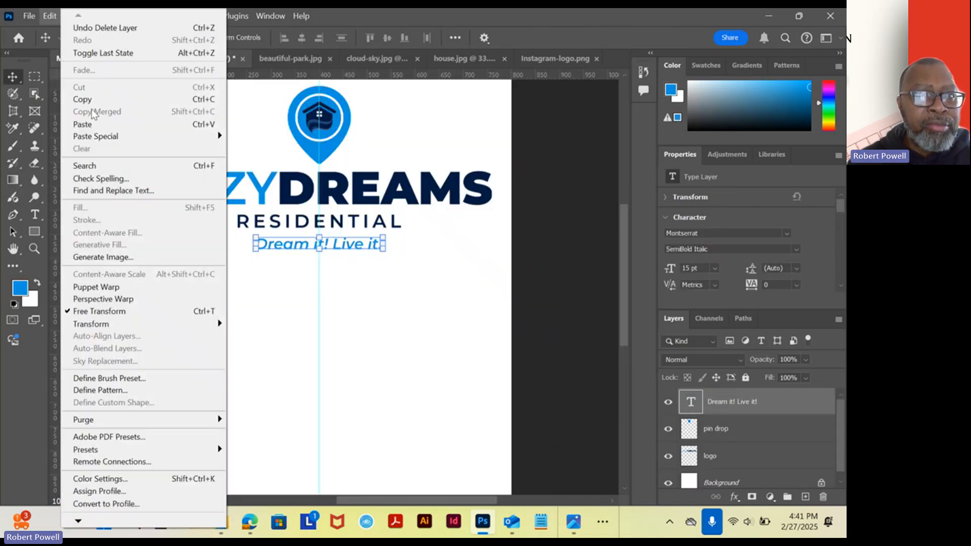
click(85, 124)
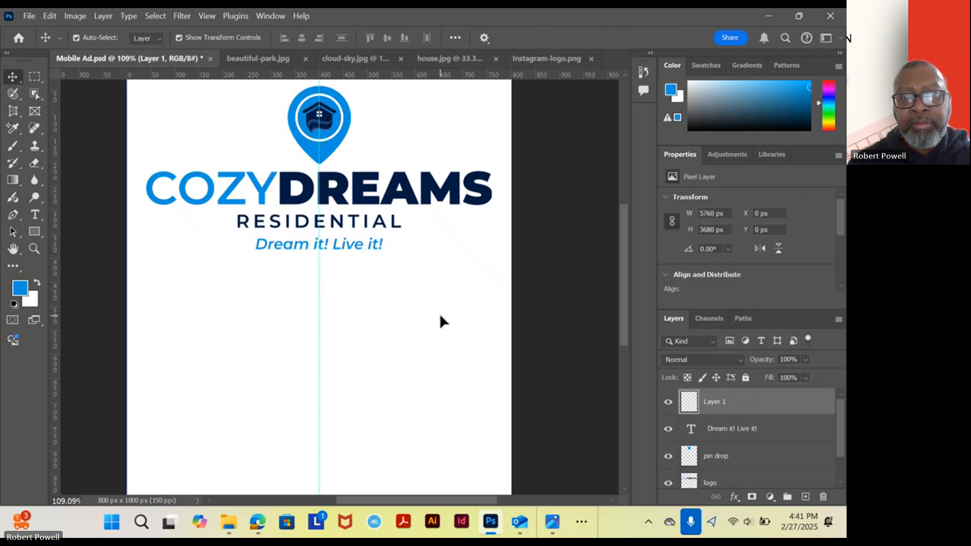
key(ctrl)
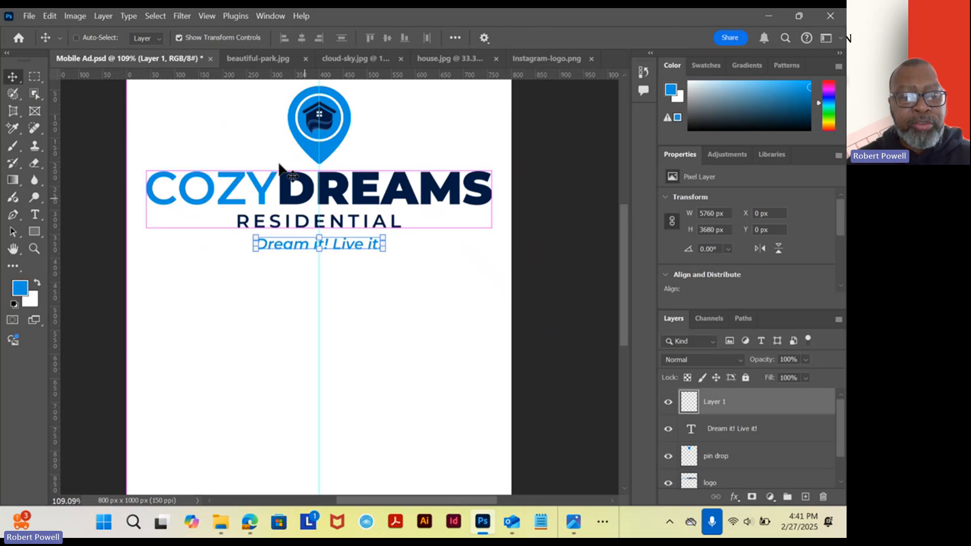
key(ctrl+z)
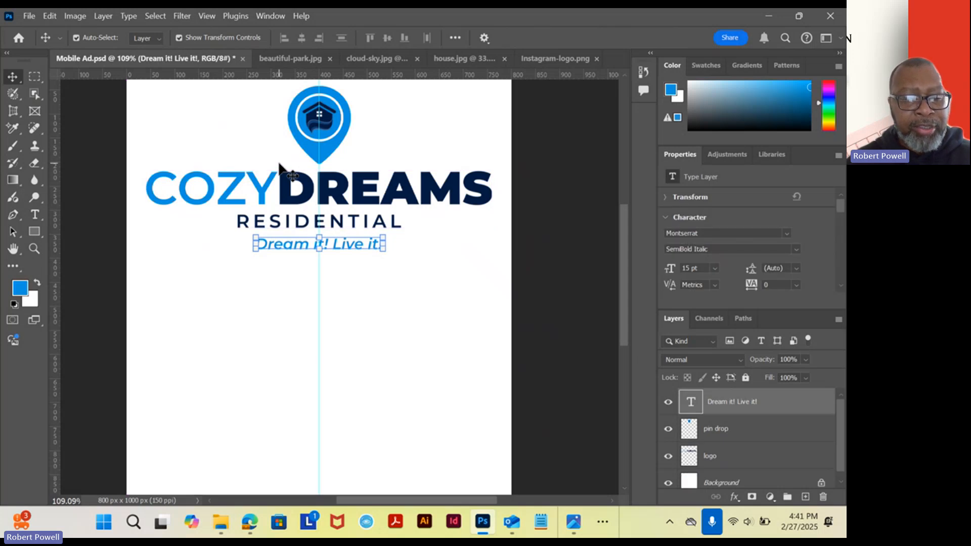
Copy the park selection again, paste it into Mobile Ad.psd, and delete the pasted layer.
click(283, 58)
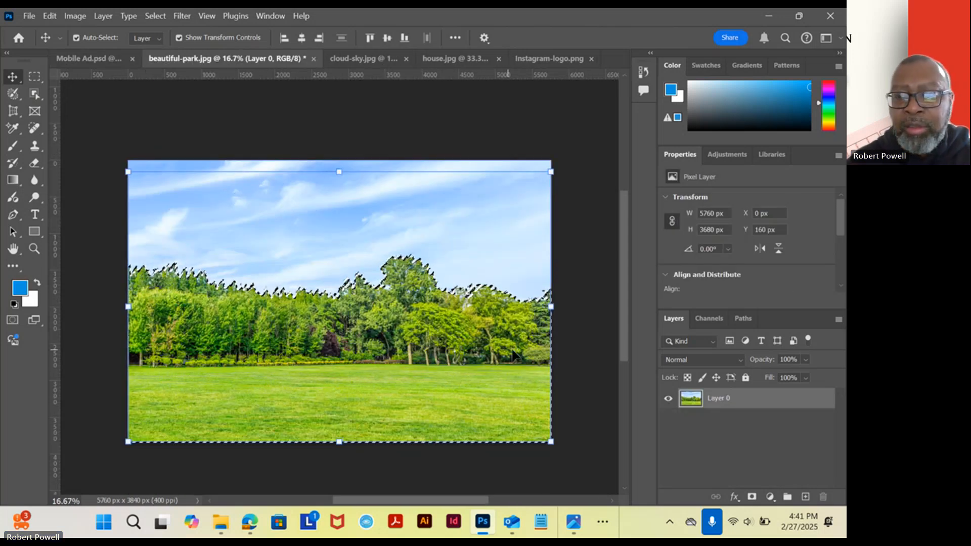
click(50, 15)
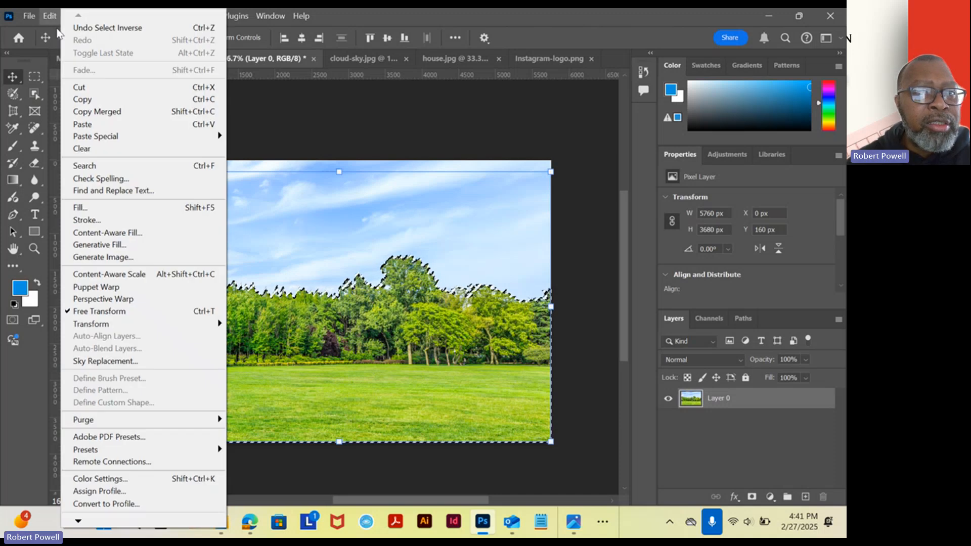
click(83, 100)
click(77, 59)
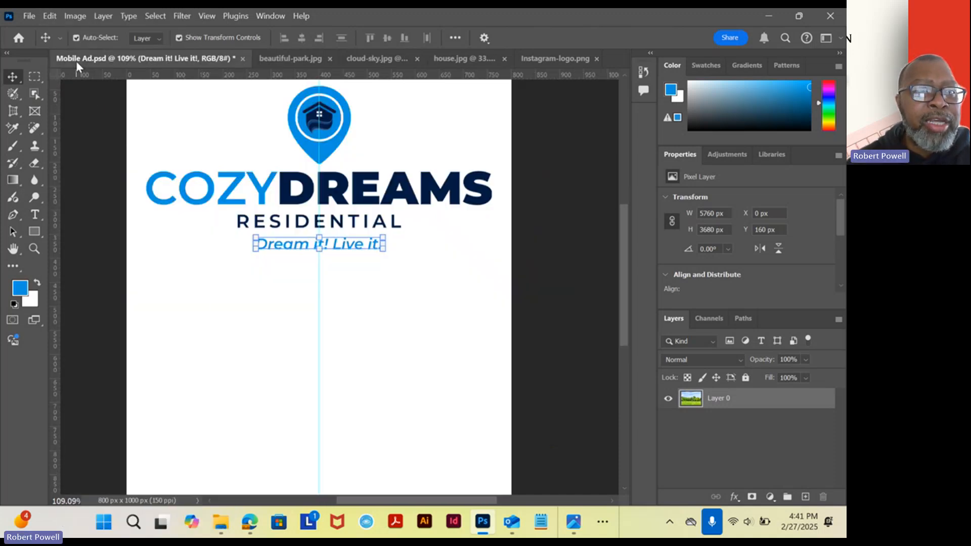
click(50, 16)
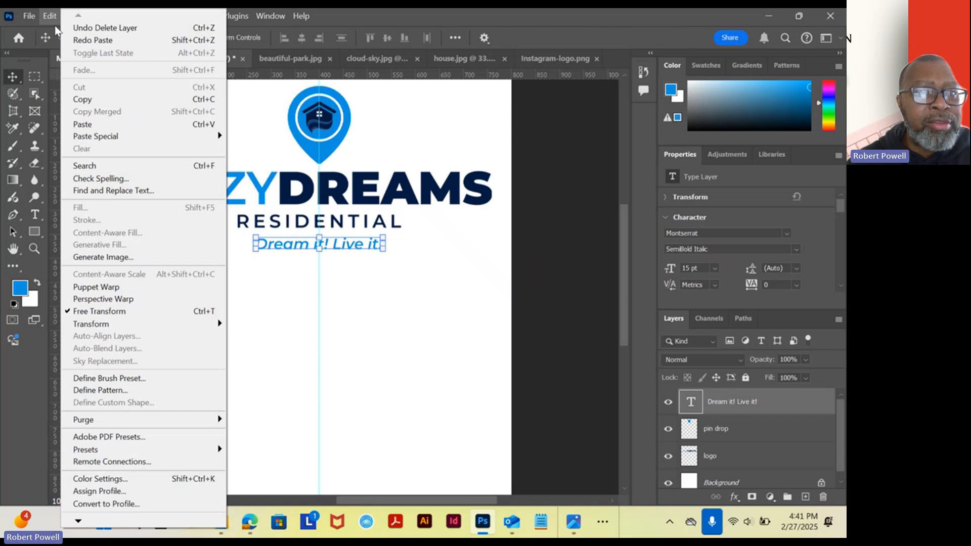
click(96, 125)
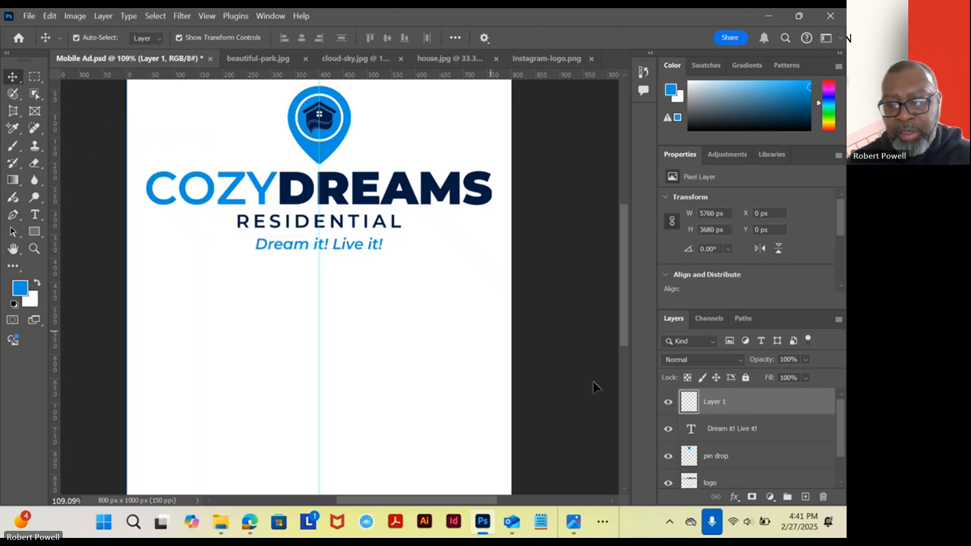
click(668, 402)
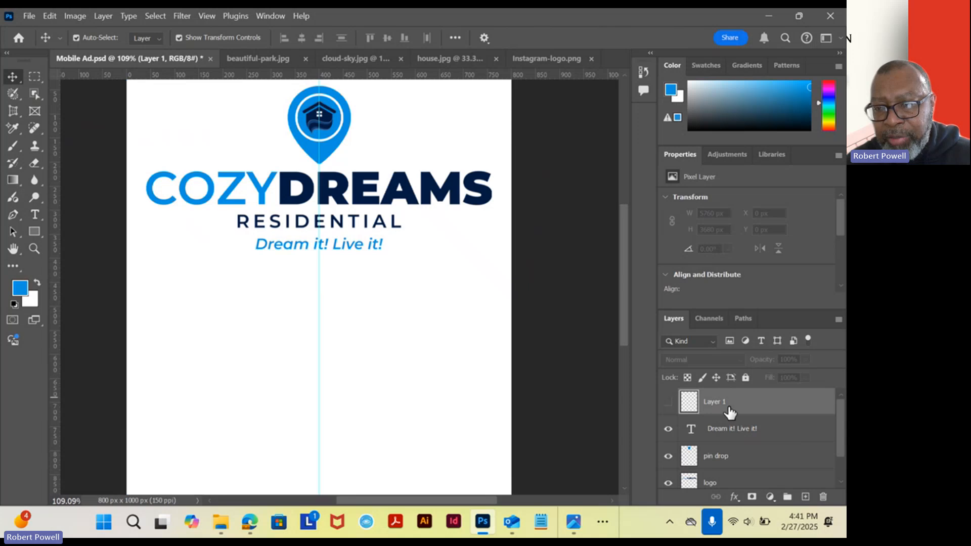
drag(811, 413, 823, 497)
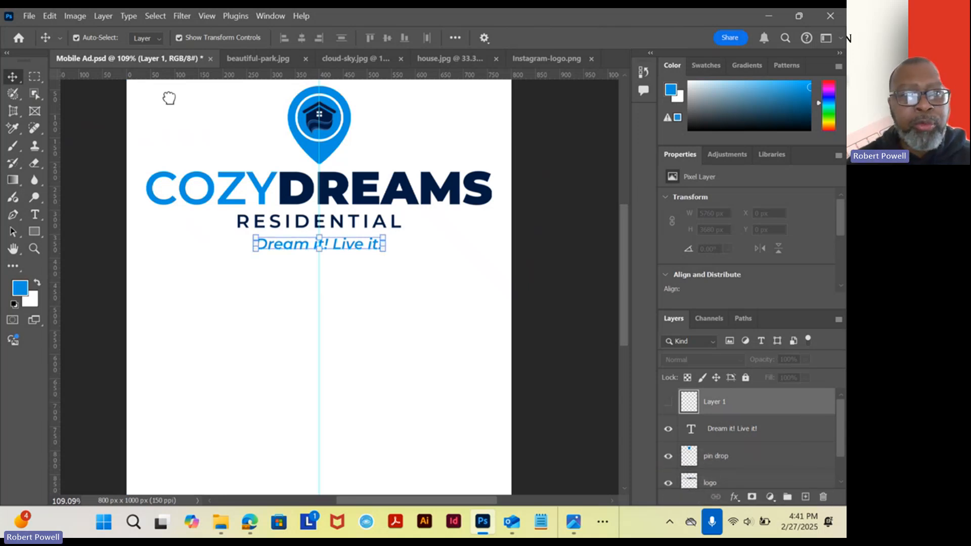
Place a copy of the selected trees and grass from beautiful-park.jpg in Mobile Ad.psd using the Move tool.
click(290, 60)
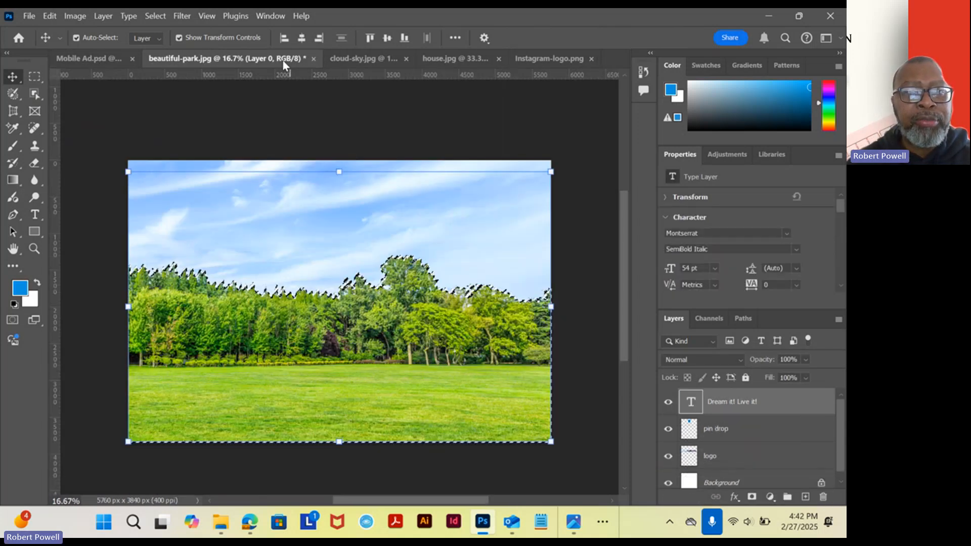
drag(275, 317, 166, 204)
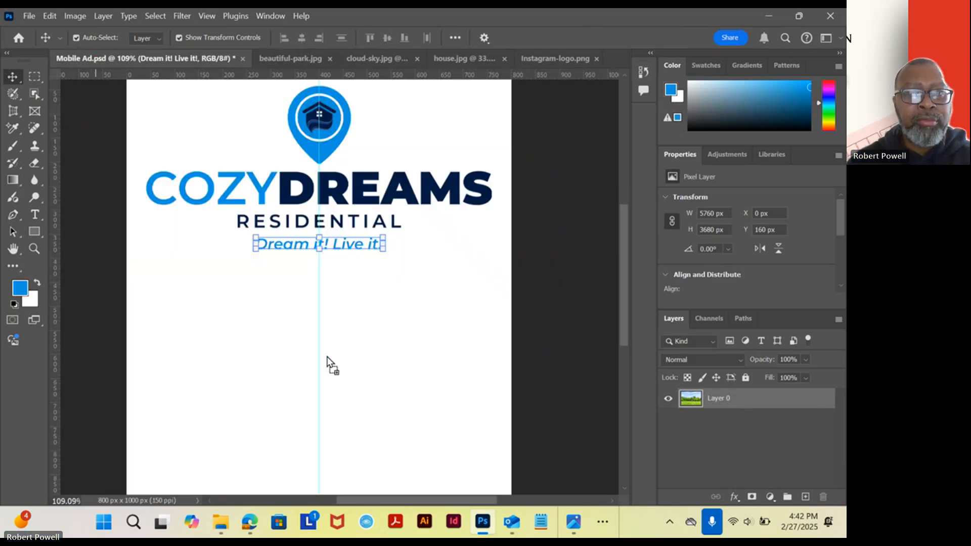
drag(327, 357, 329, 357)
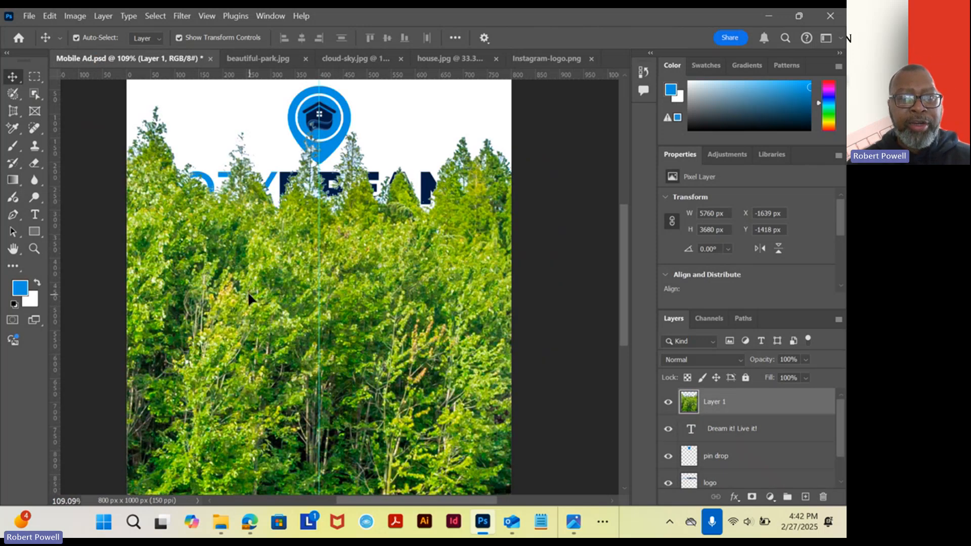
Scale the park layer down proportionally to 13.89% so it spans the 800 px canvas width.
scroll(250, 263, down, 5)
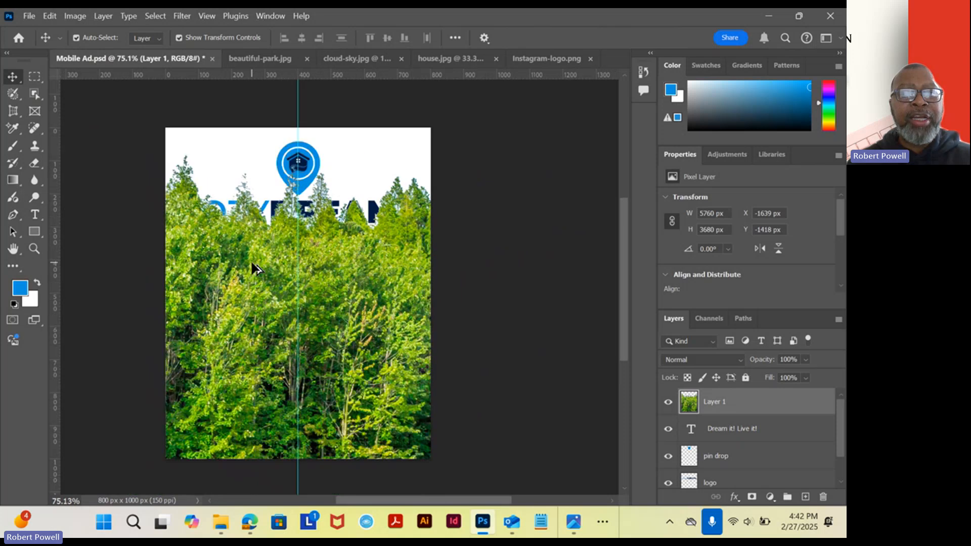
scroll(244, 270, down, 2)
scroll(245, 267, down, 2)
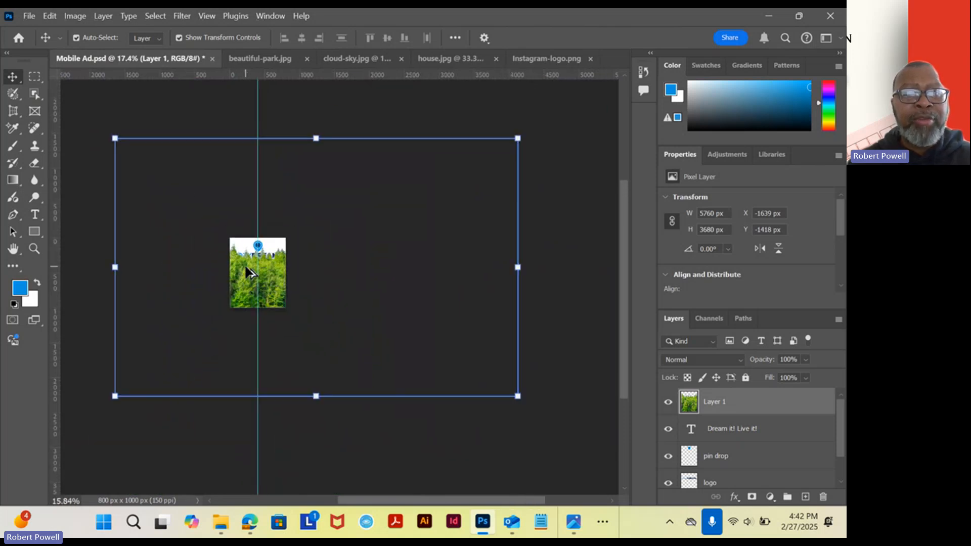
scroll(242, 256, up, 2)
scroll(230, 251, down, 2)
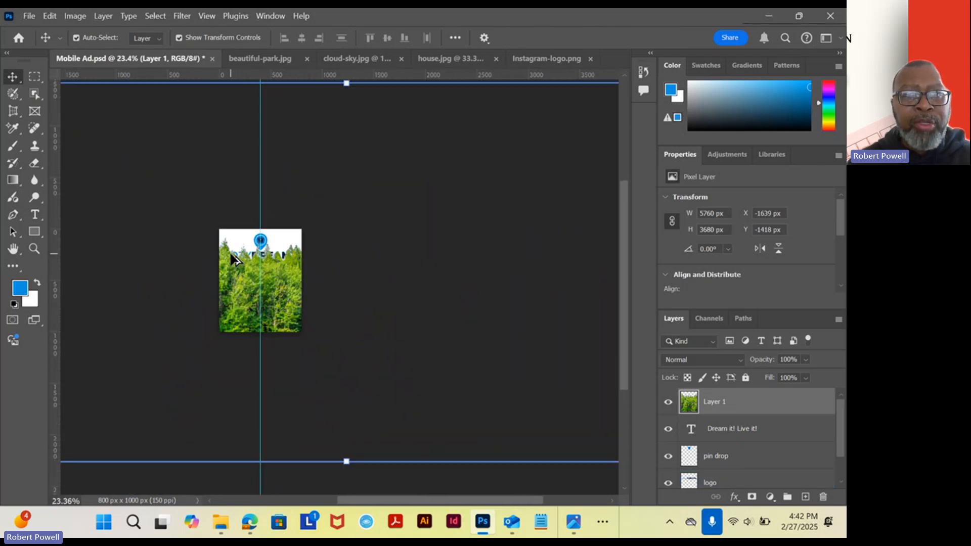
scroll(230, 255, down, 2)
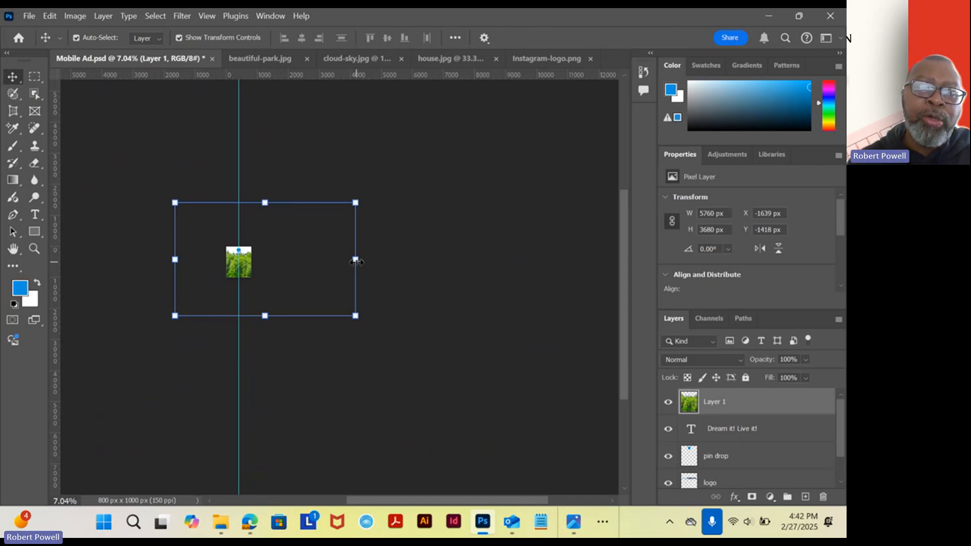
drag(355, 261, 253, 258)
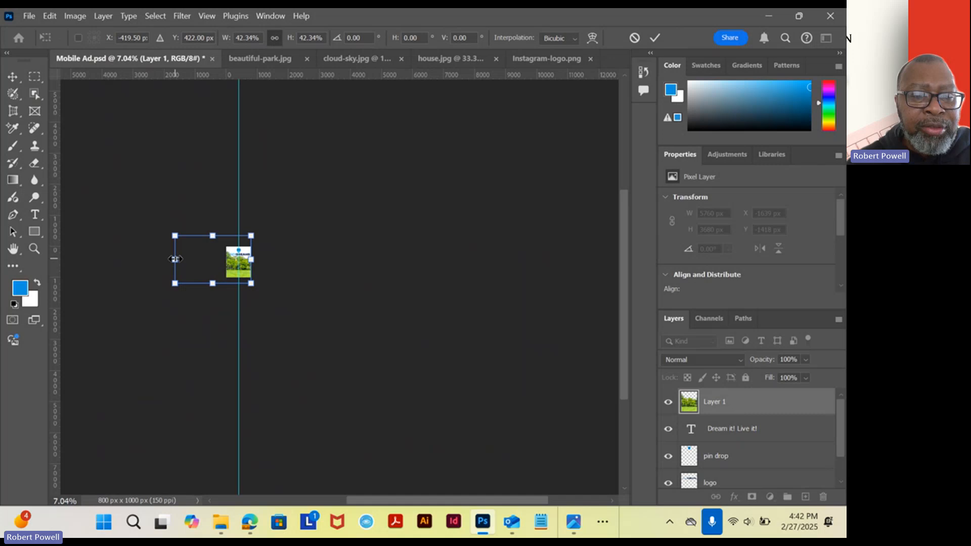
drag(175, 259, 226, 258)
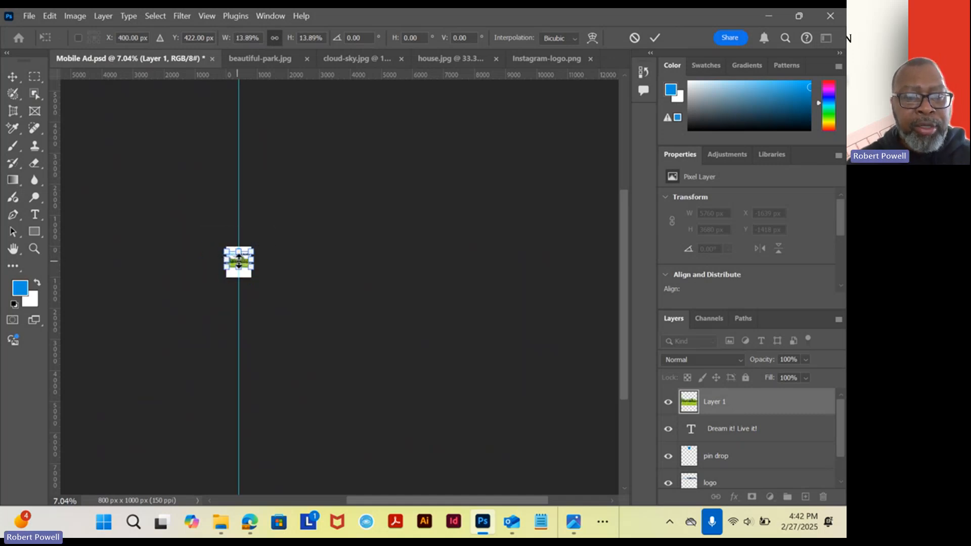
Enlarge the park layer to about 850 px wide, move it straight down about 191 px below the tagline text, and apply the transform.
scroll(226, 257, up, 8)
scroll(226, 249, up, 3)
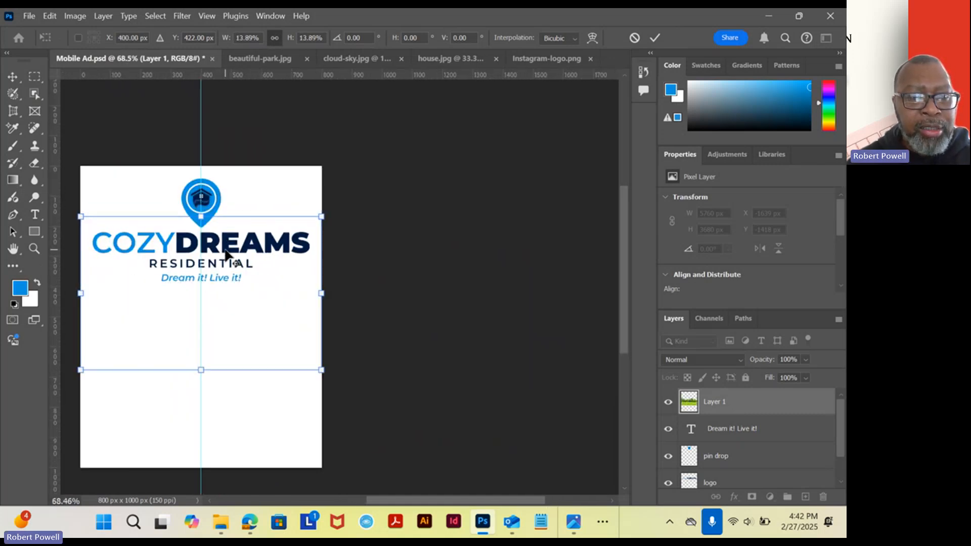
drag(239, 306, 393, 233)
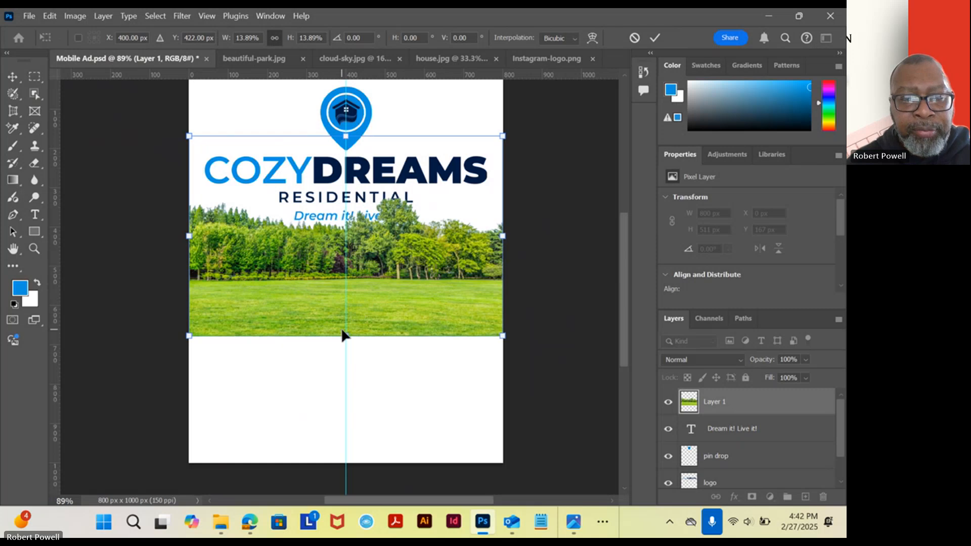
drag(347, 335, 346, 349)
drag(388, 269, 385, 346)
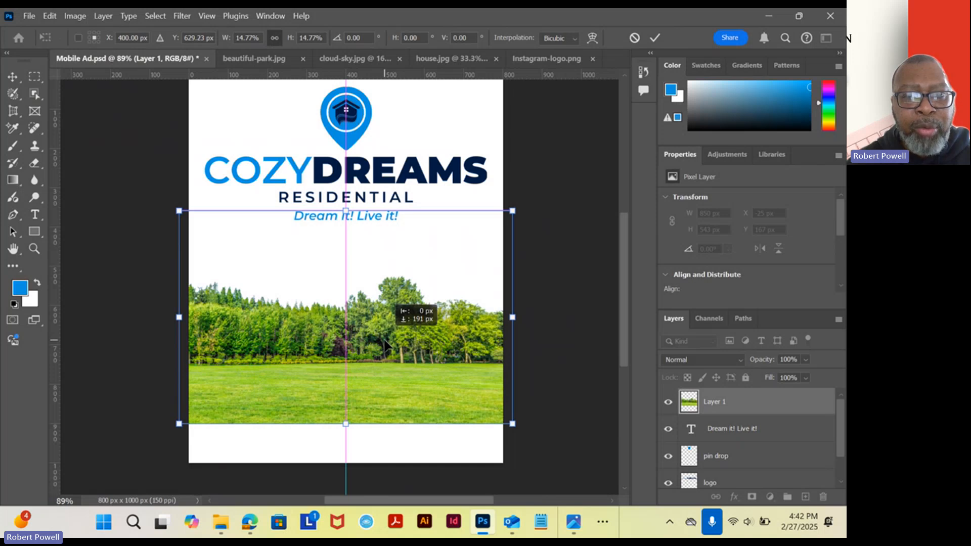
key(Return)
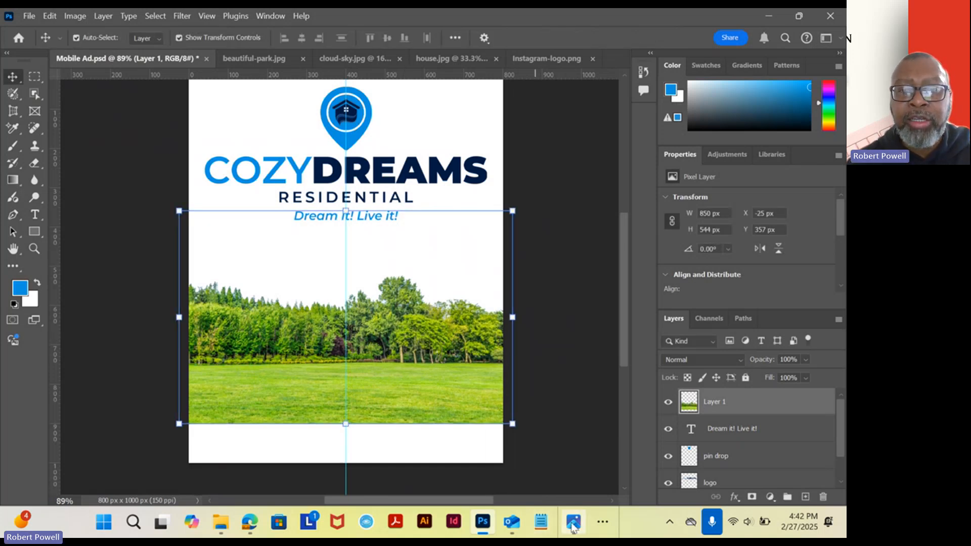
Check the reference ad Week 7 - MobileAd.jpg in Photos, return to Photoshop, and try enlarging the park layer to 106.60%.
mouse_move(573, 527)
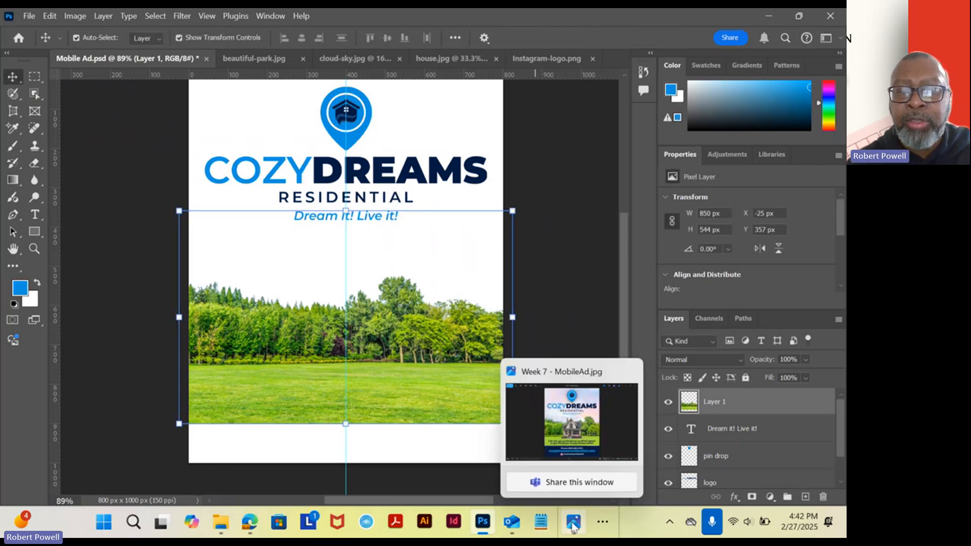
click(597, 453)
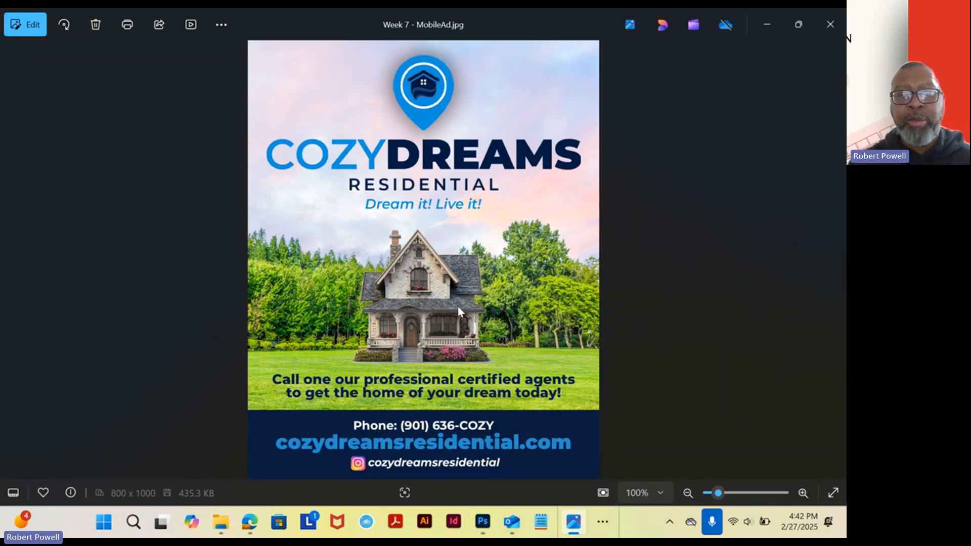
click(484, 523)
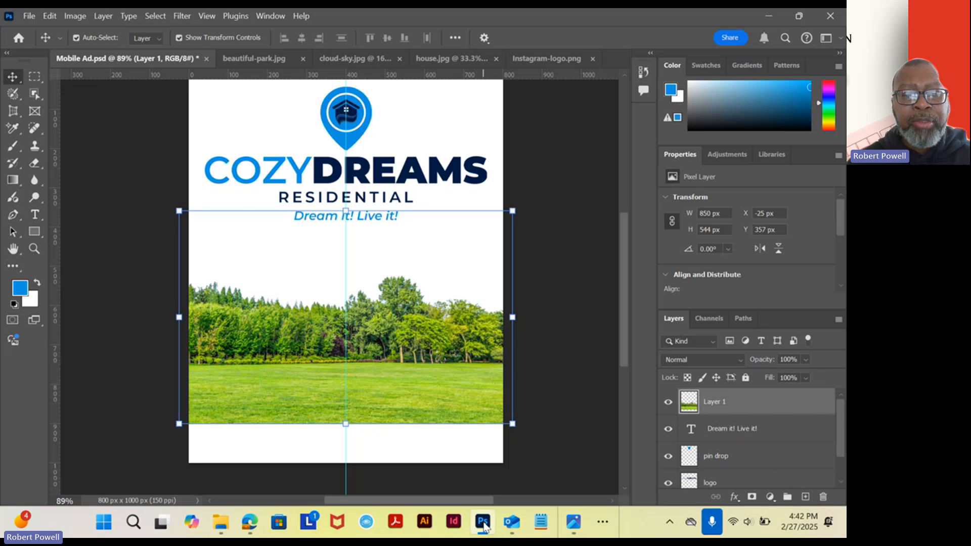
drag(348, 425, 347, 438)
drag(383, 360, 392, 362)
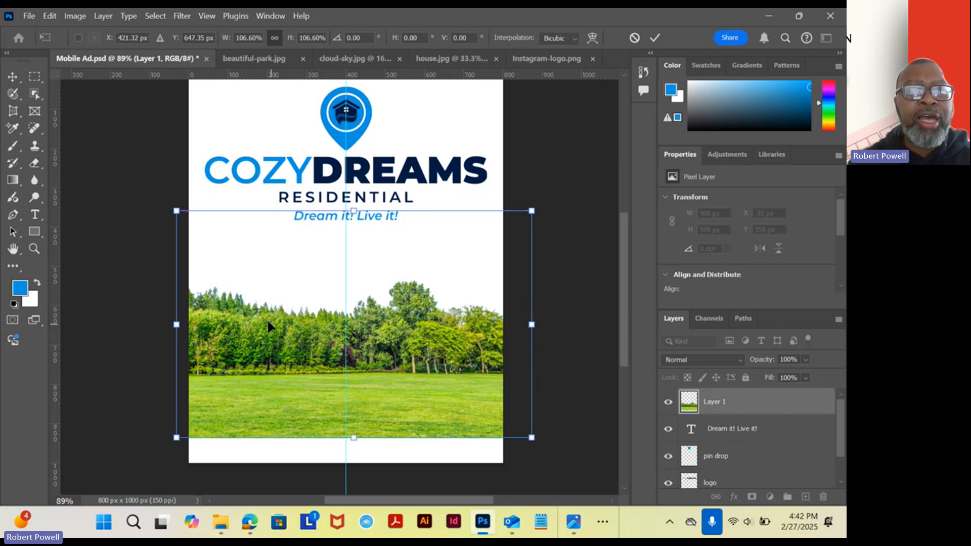
Close beautiful-park.jpg without saving its changes.
click(248, 61)
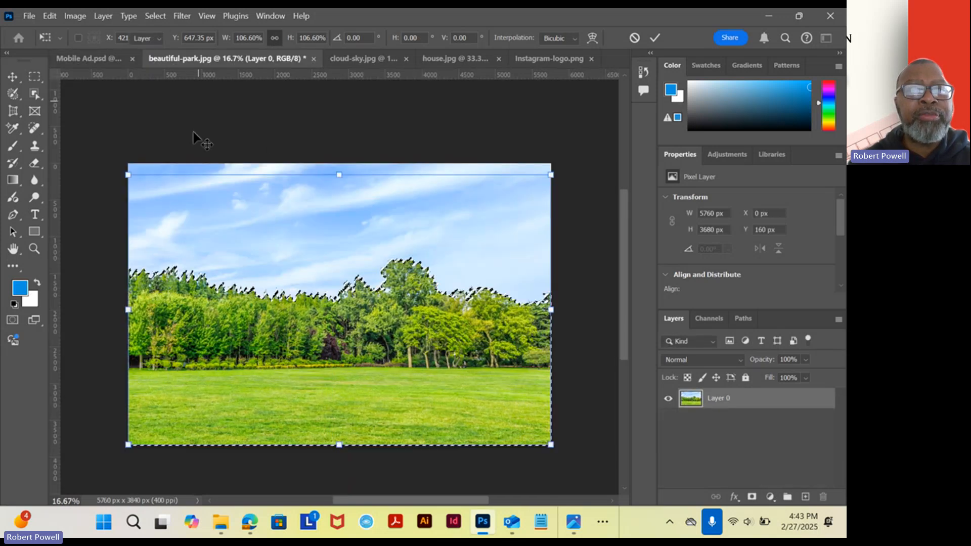
key(Return)
click(313, 58)
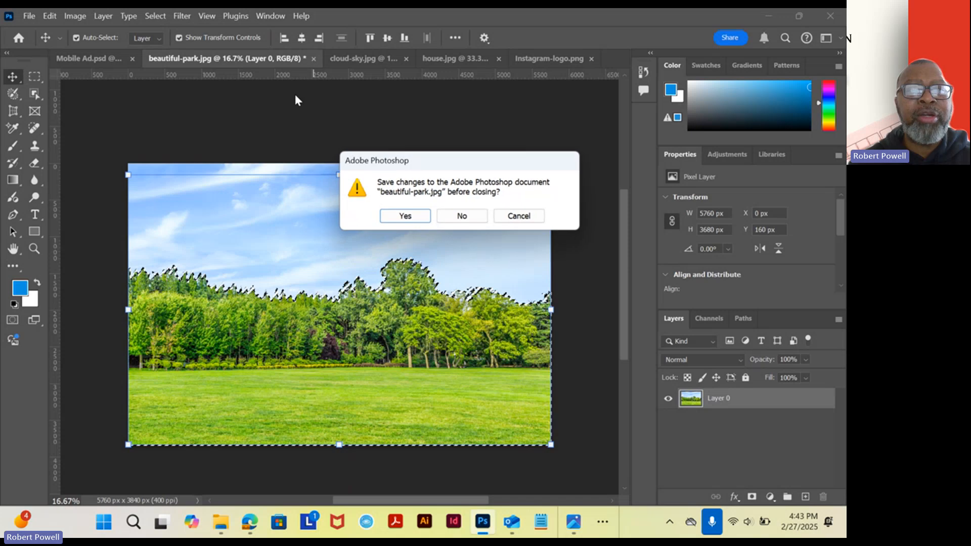
click(469, 216)
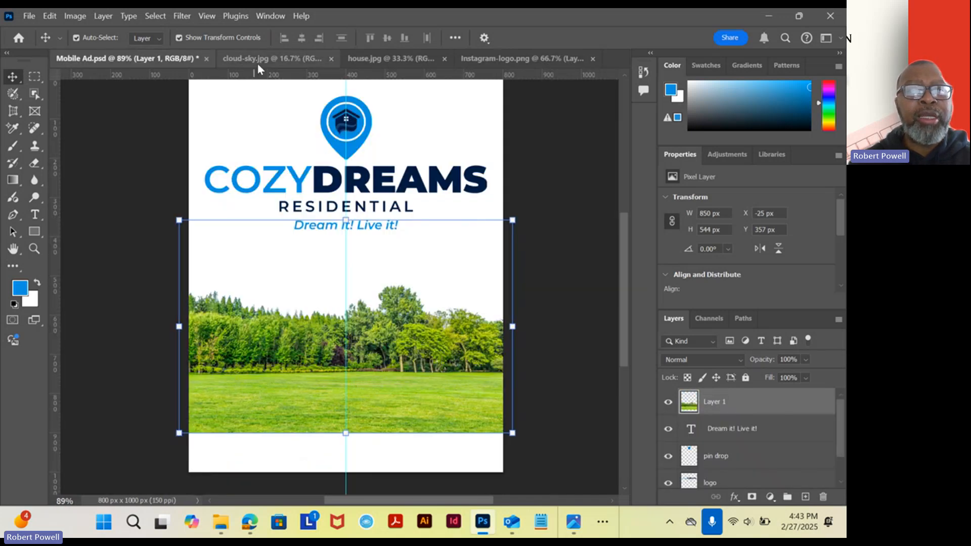
Place a copy of the sky image from cloud-sky.jpg in Mobile Ad.psd using the Move tool.
click(257, 60)
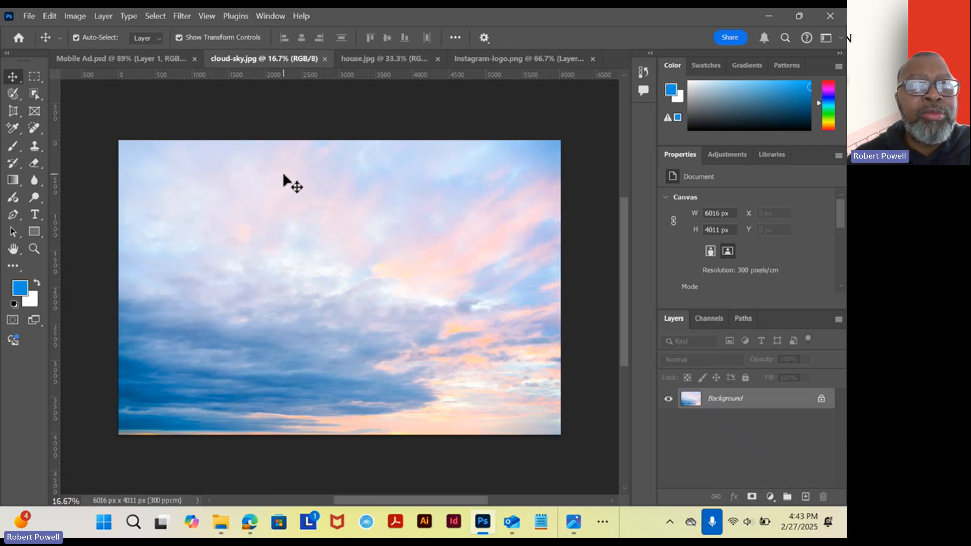
drag(154, 126, 121, 62)
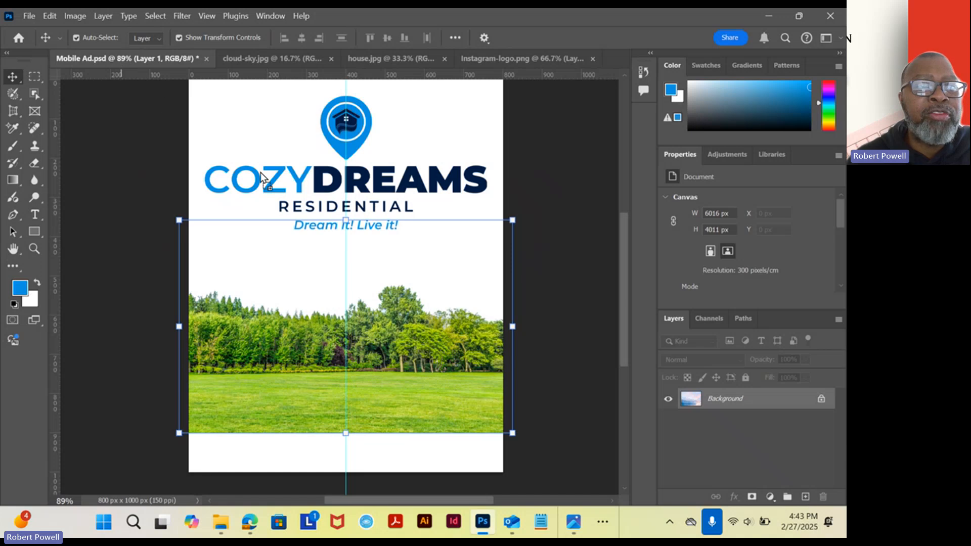
drag(262, 177, 271, 179)
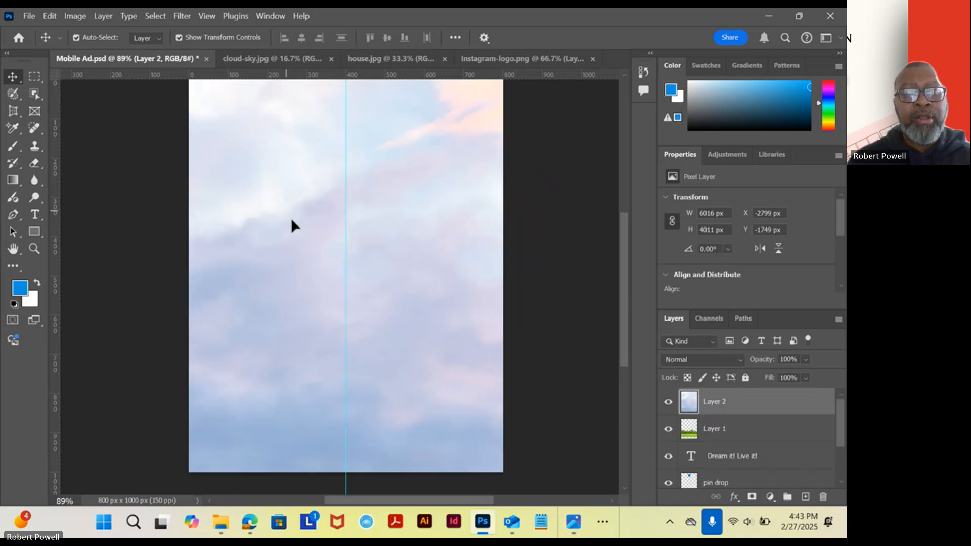
Scale the sky layer proportionally to 22.76%, center it horizontally over the upper part of the canvas, and apply the transform.
scroll(319, 236, down, 5)
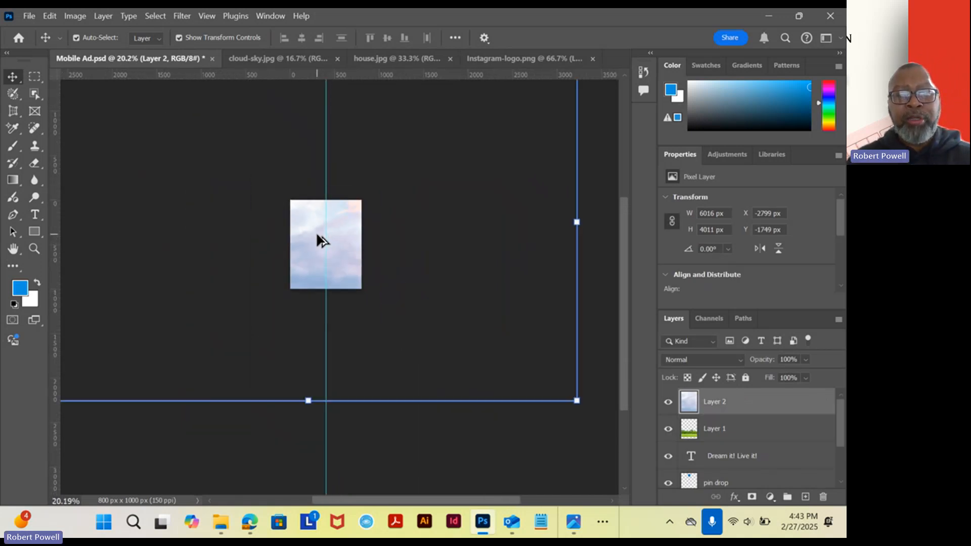
scroll(317, 237, down, 3)
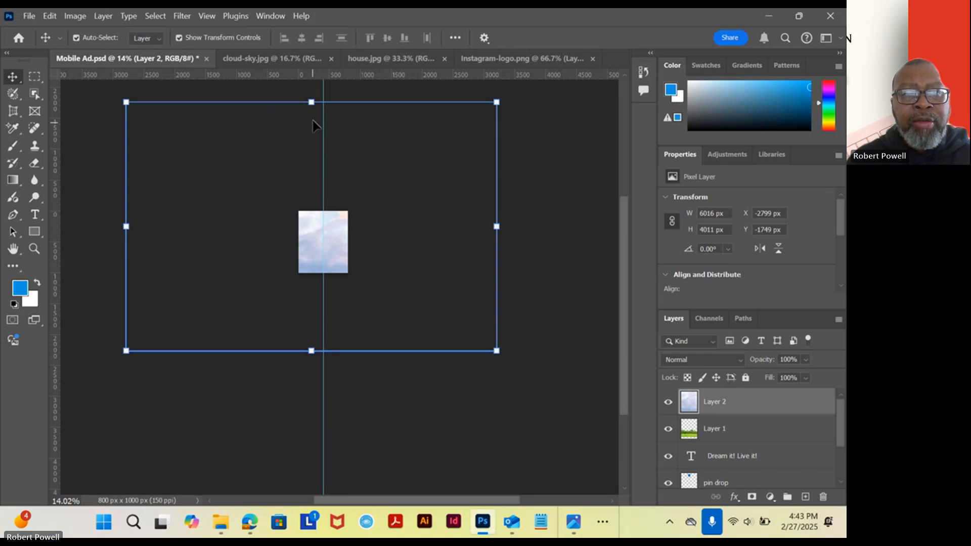
drag(311, 103, 310, 273)
drag(309, 335, 329, 244)
scroll(318, 246, up, 9)
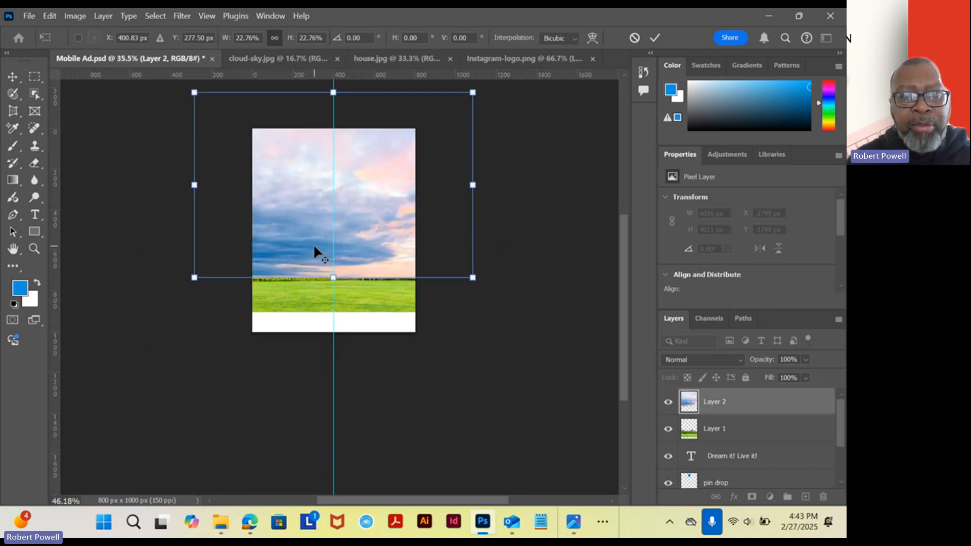
key(Return)
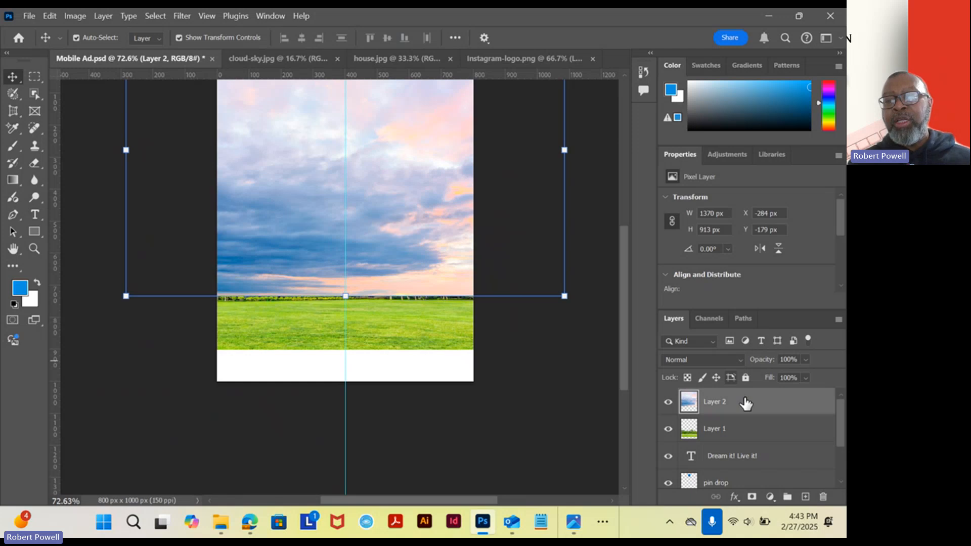
Reorder the sky layer to sit directly above Background, and shift the sky down to about X -265 px, Y -47 px.
drag(745, 418, 720, 453)
scroll(396, 219, up, 3)
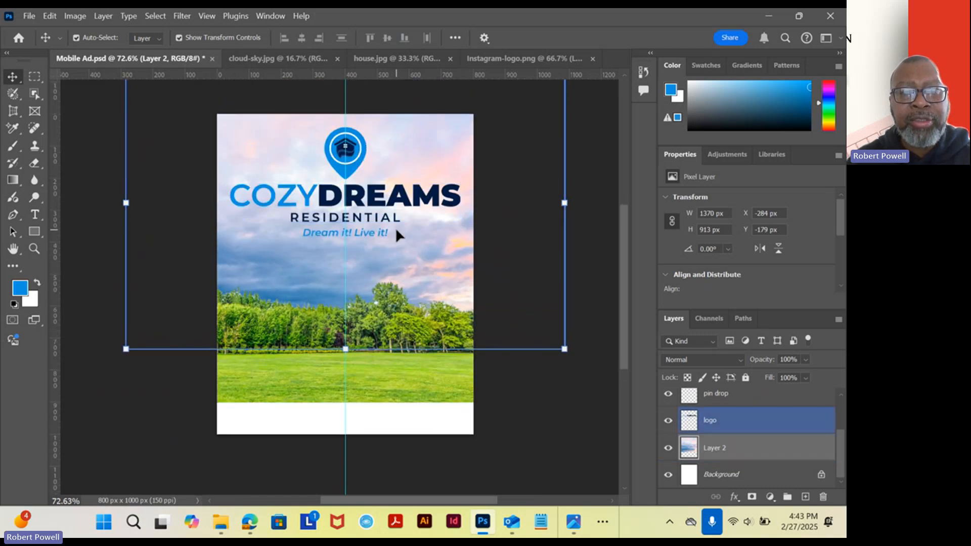
drag(417, 257, 434, 293)
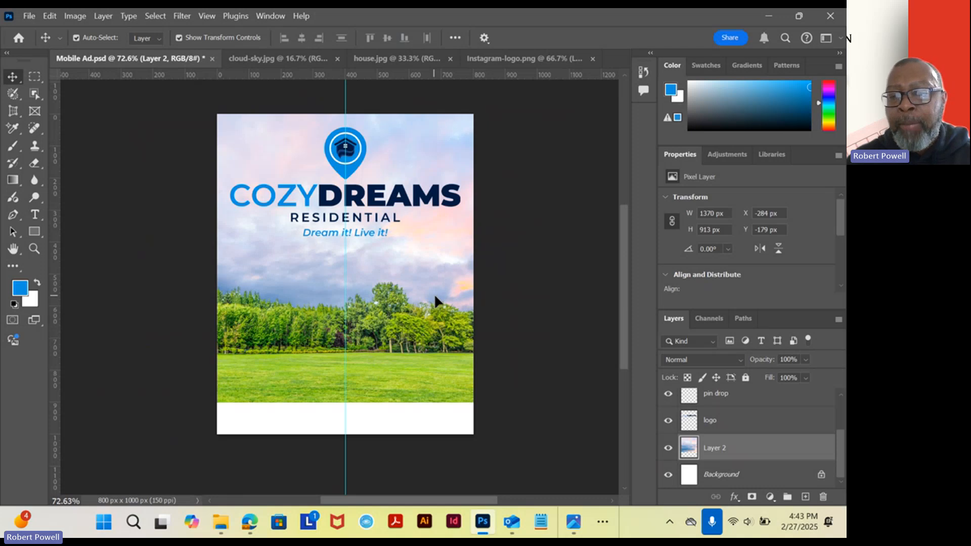
Rename the sky layer as clouds.
double_click(714, 448)
text(d)
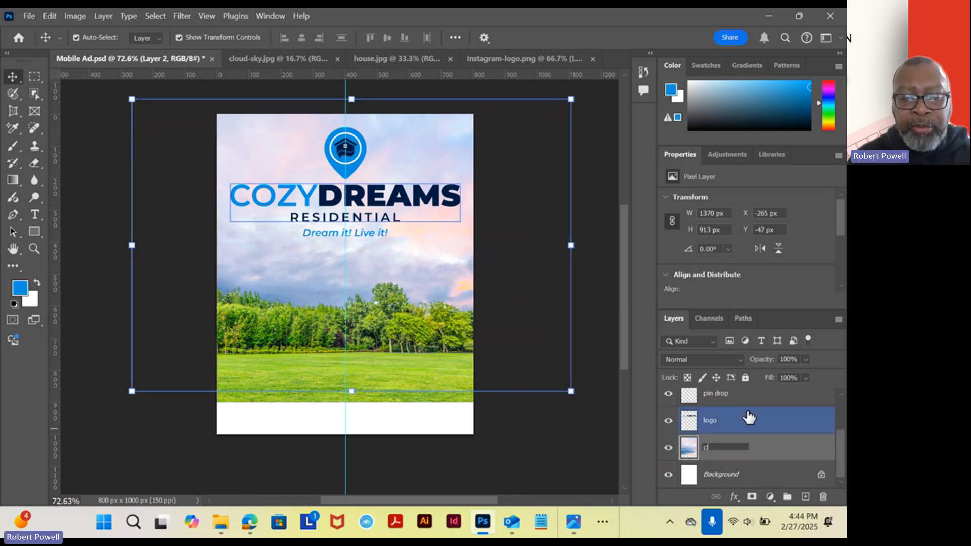
text(ouds)
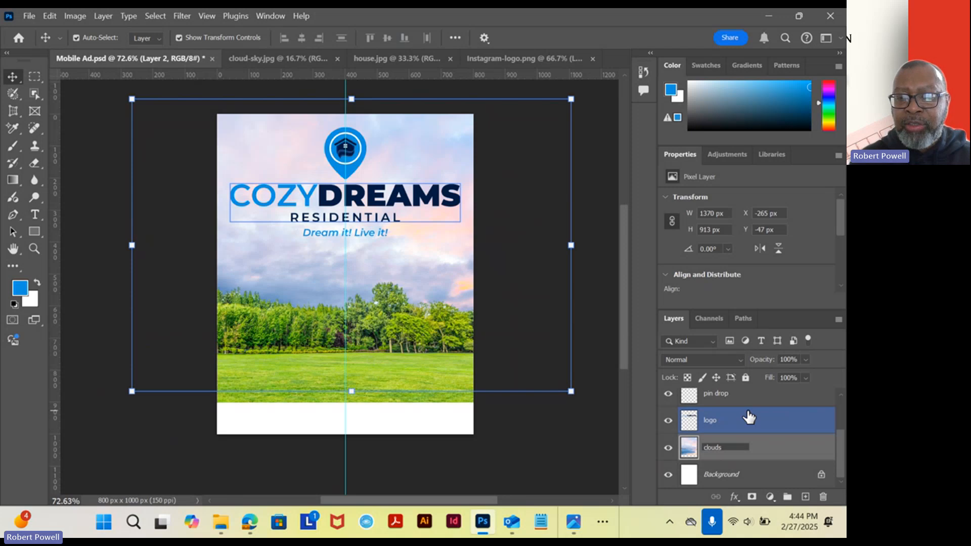
key(Return)
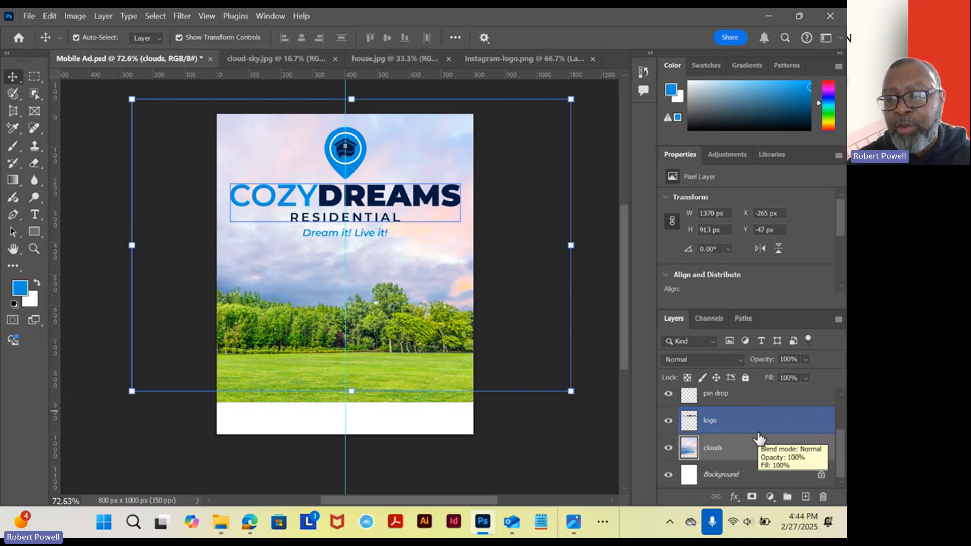
Rename the park layer at the top of the layer stack as trees.
scroll(758, 440, up, 1)
click(758, 433)
scroll(757, 436, up, 1)
click(757, 436)
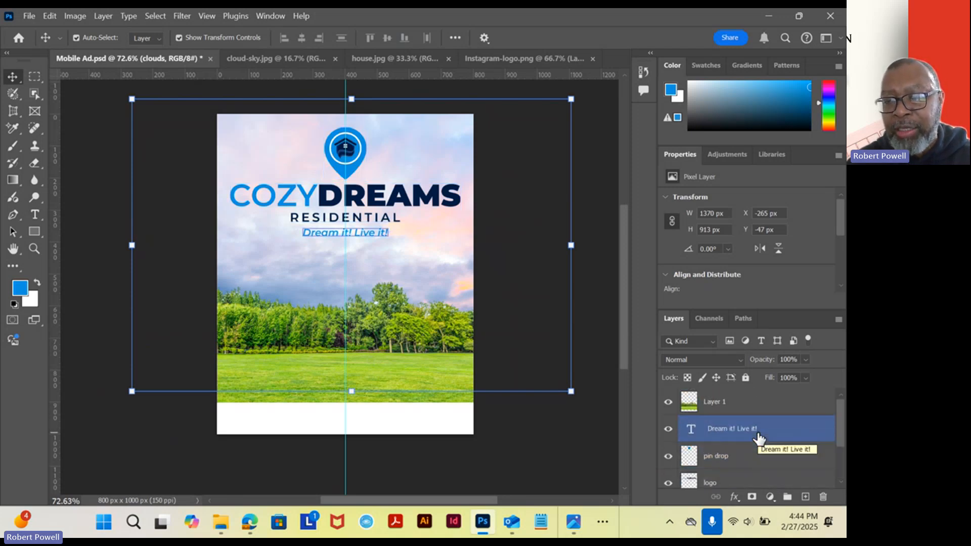
click(396, 253)
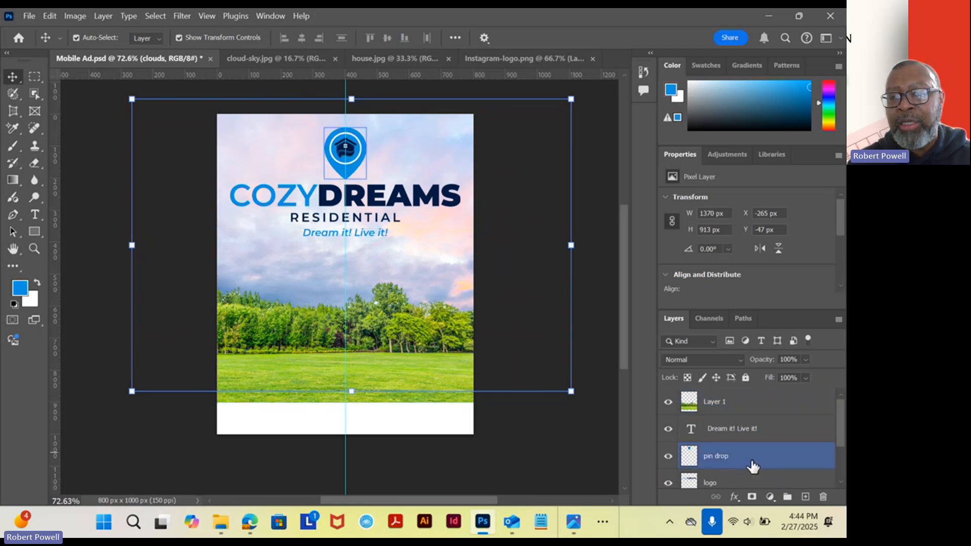
click(715, 407)
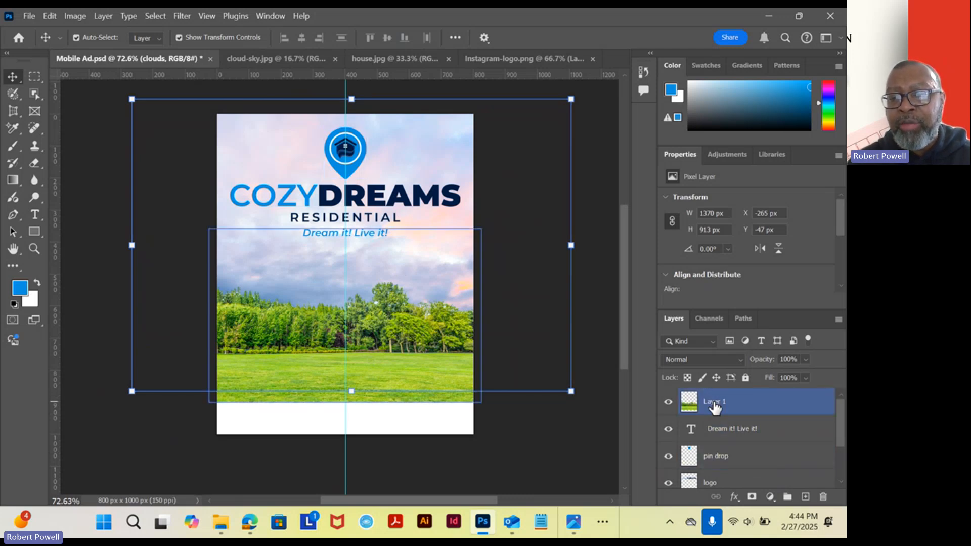
double_click(714, 403)
text(tr)
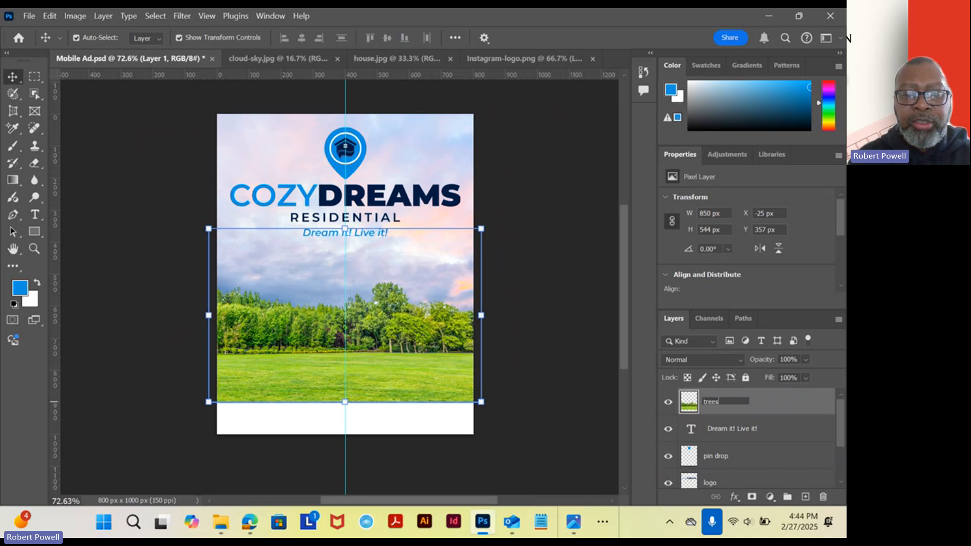
text(ees)
key(Return)
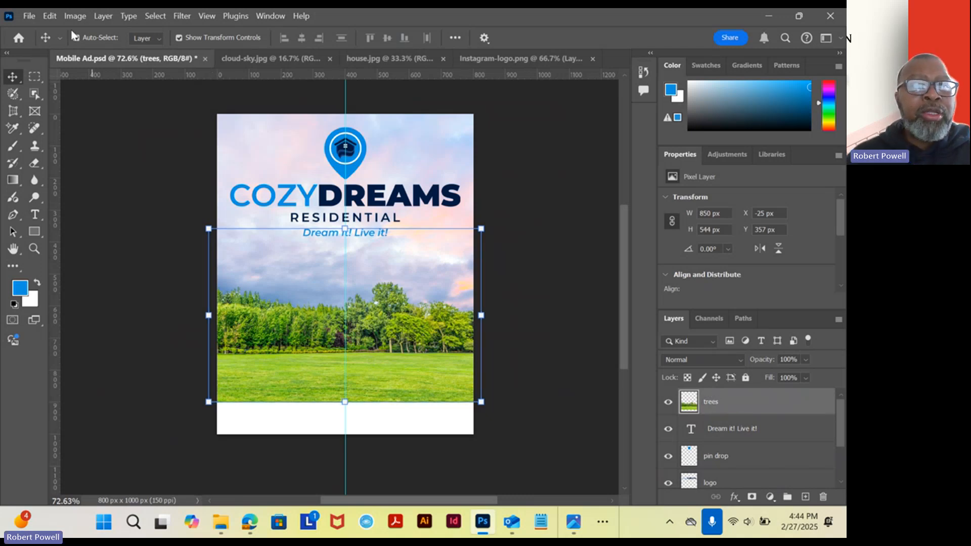
Save Mobile Ad.psd with Maximize Compatibility enabled, and check the reference ad Week 7 - MobileAd.jpg in Photos before returning to Photoshop.
click(29, 16)
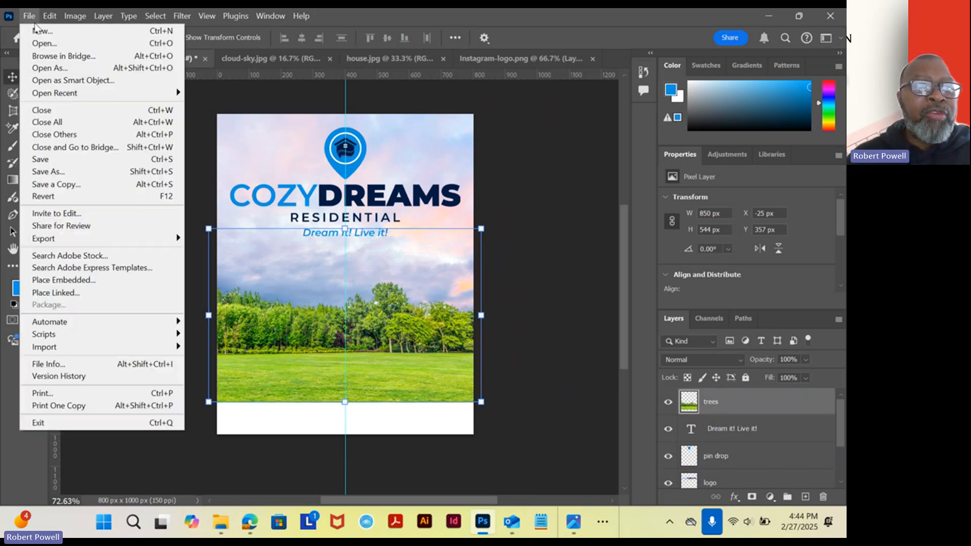
click(50, 162)
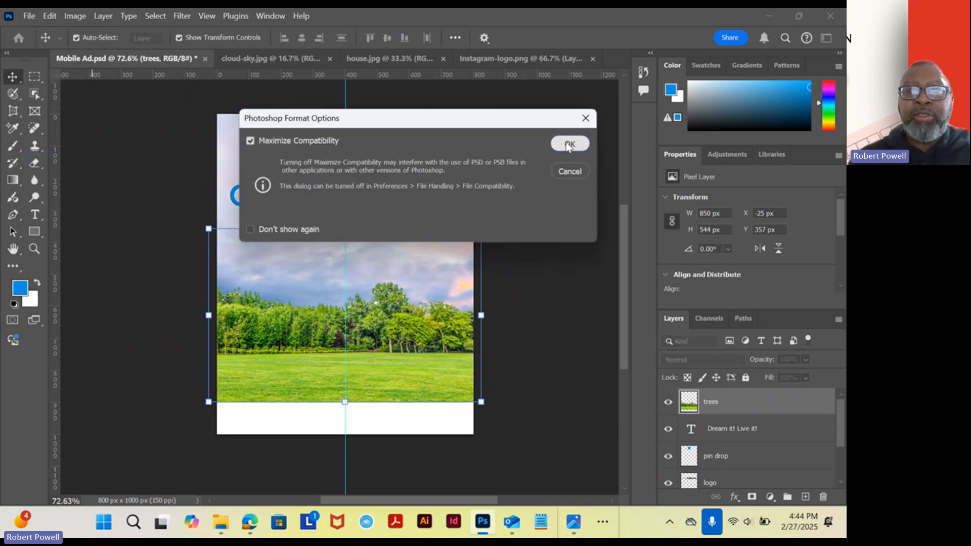
click(570, 145)
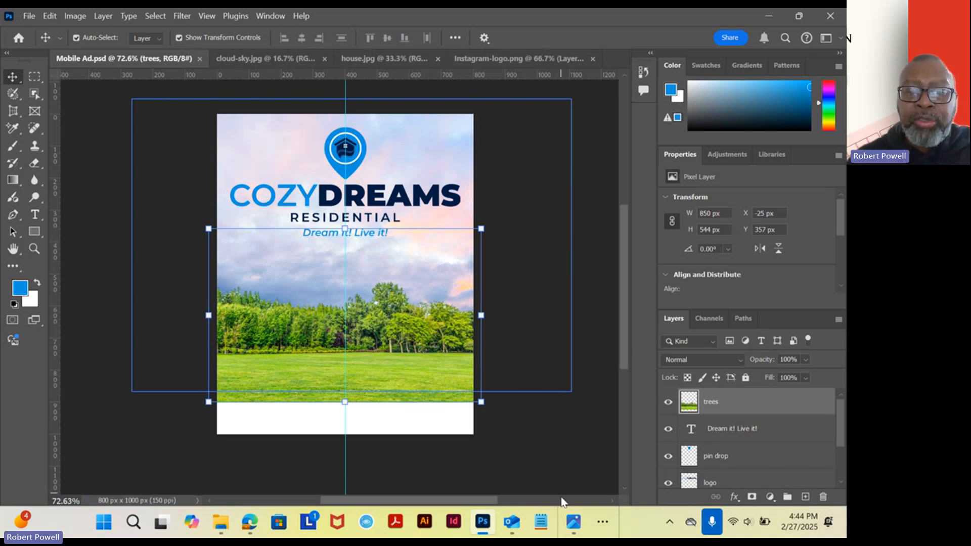
click(574, 521)
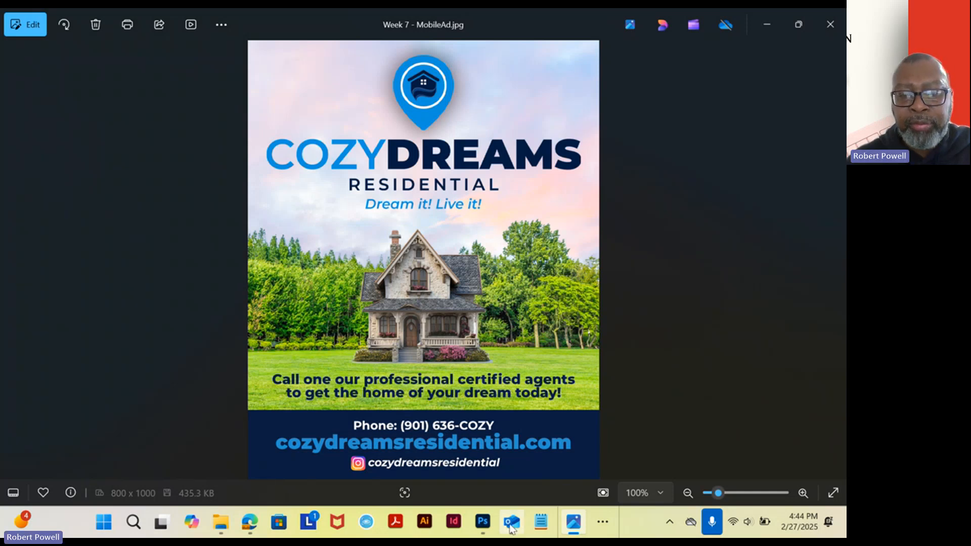
click(482, 521)
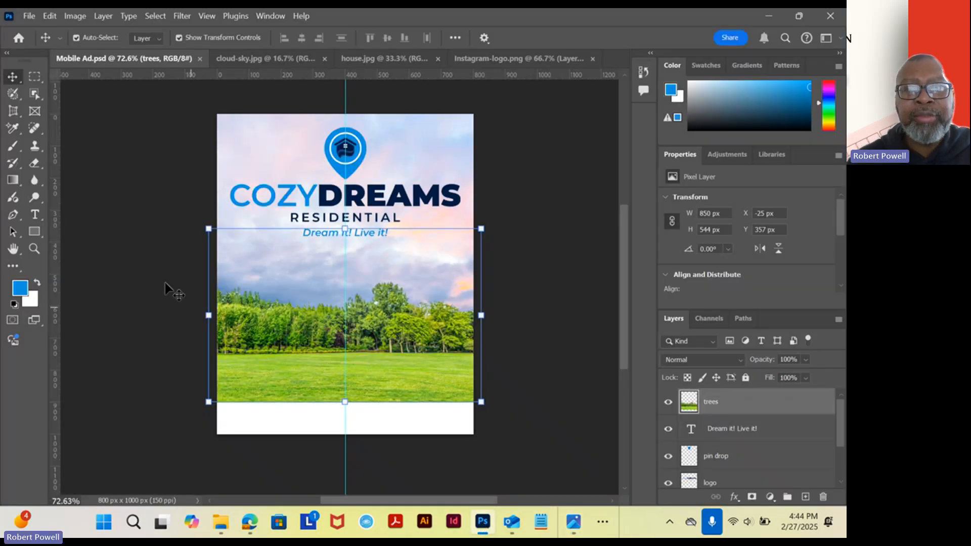
Unlock the Background layer in house.jpg and remove the background around the house.
click(393, 59)
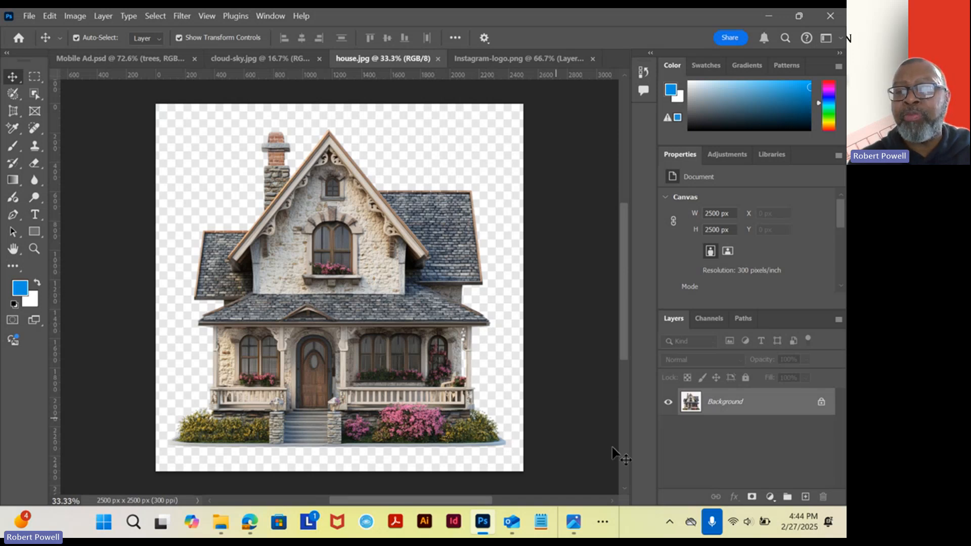
click(821, 403)
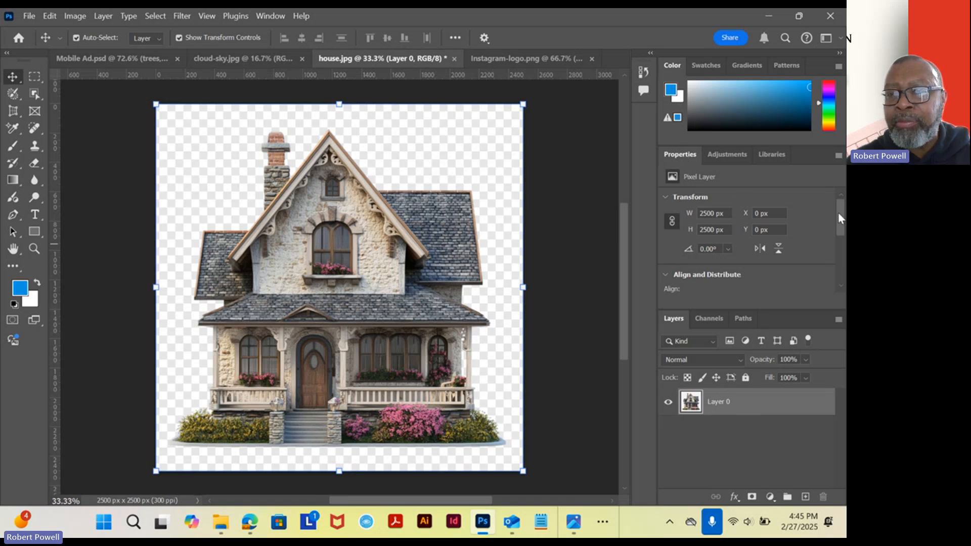
drag(838, 212, 838, 262)
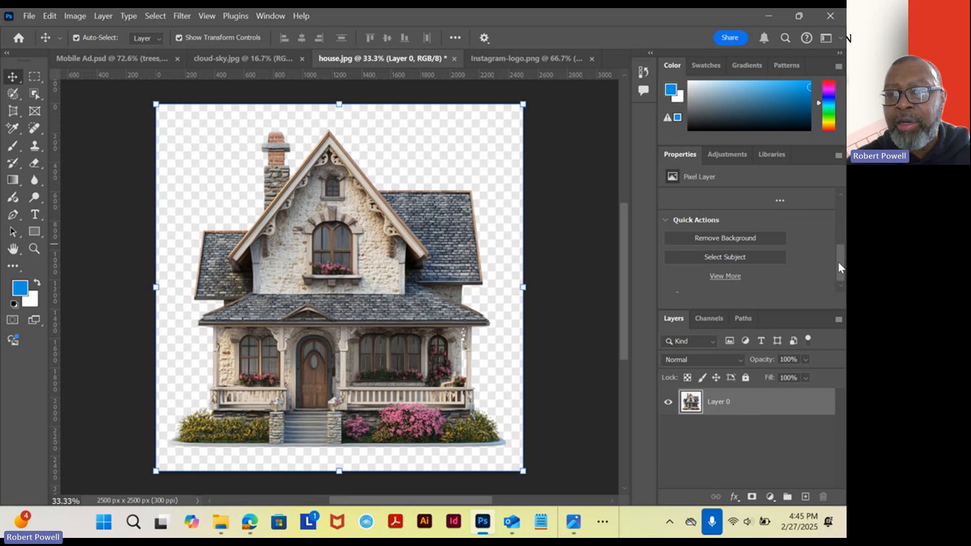
click(737, 239)
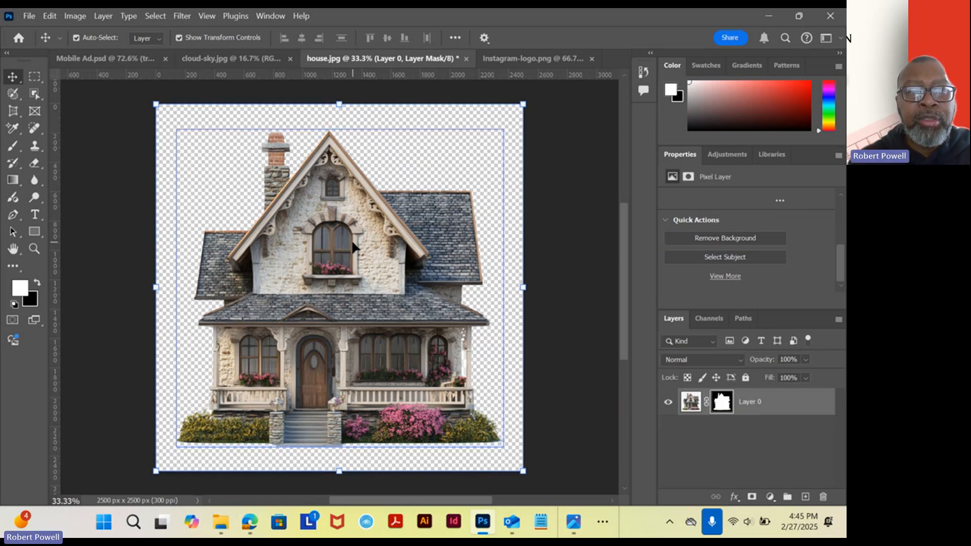
Place a copy of the cut-out house layer with its layer mask in Mobile Ad.psd using the Move tool.
drag(340, 253, 217, 195)
drag(344, 320, 347, 319)
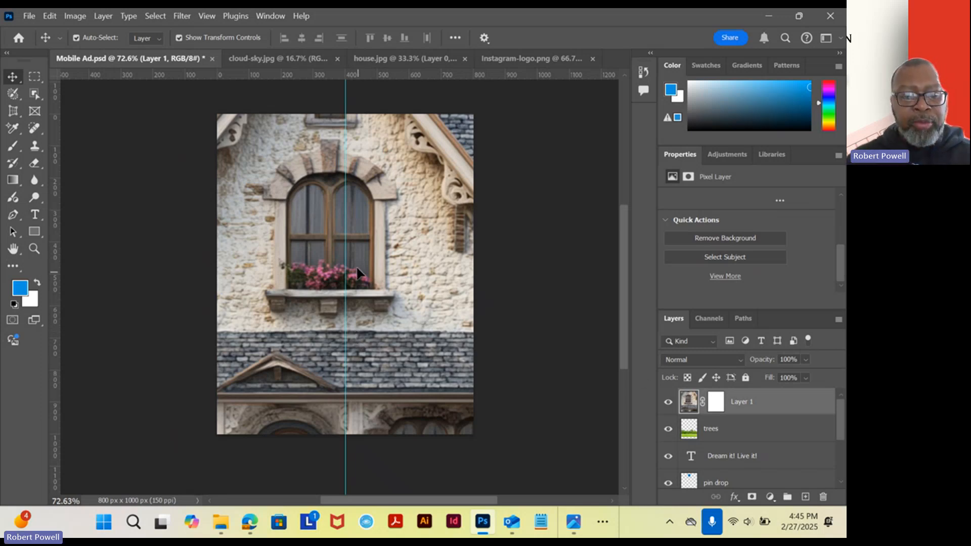
scroll(356, 265, down, 5)
scroll(350, 261, down, 2)
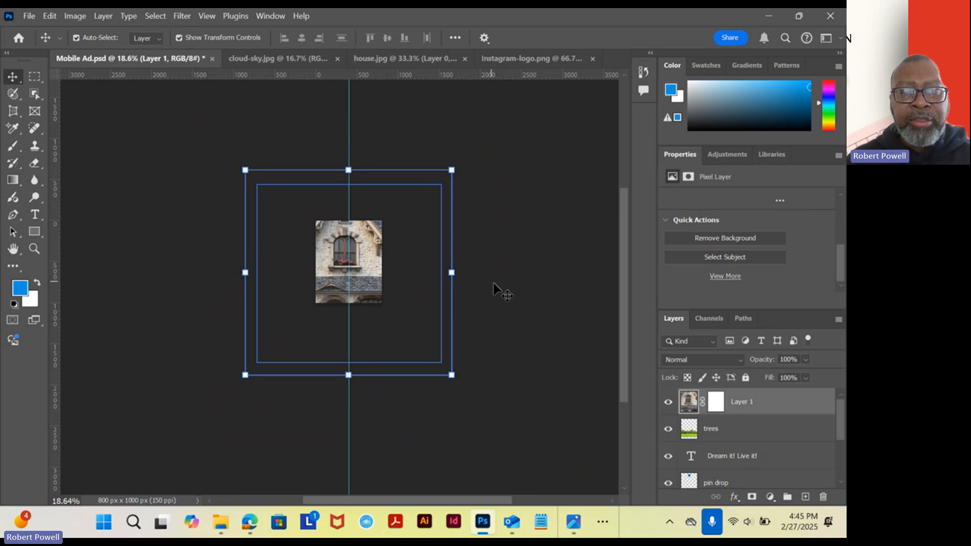
Scale the cut-out house down to about 448 x 447 px and centre it on the vertical guide over the lawn.
click(527, 293)
click(359, 275)
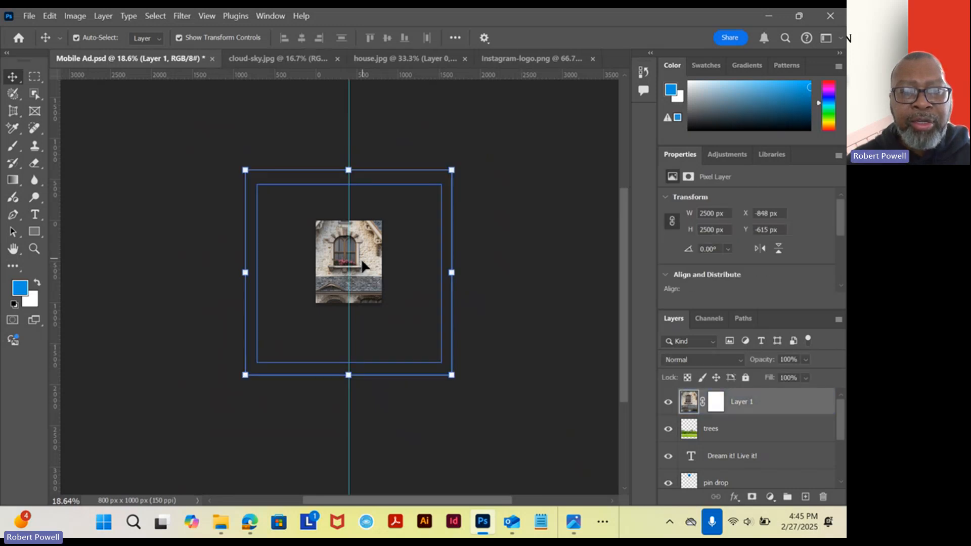
drag(349, 169, 347, 316)
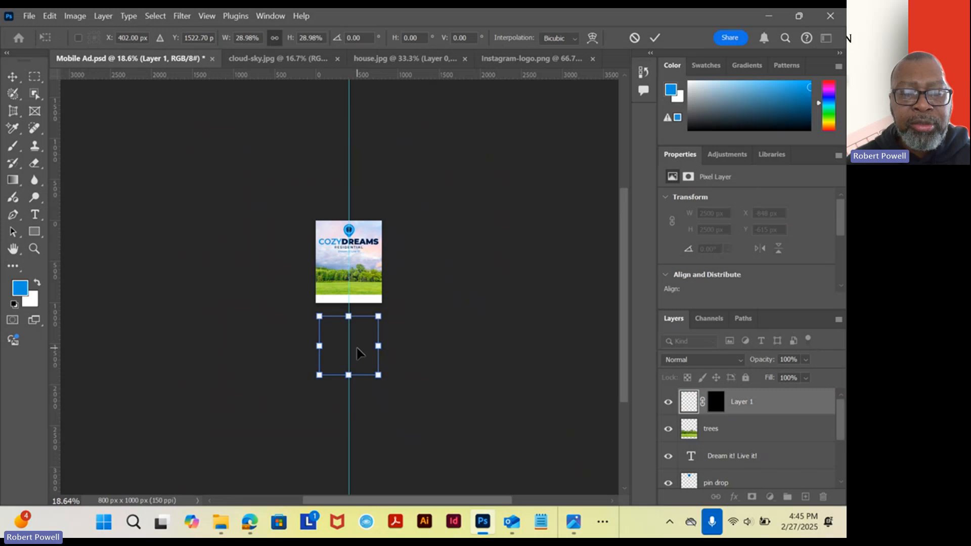
drag(357, 353, 360, 286)
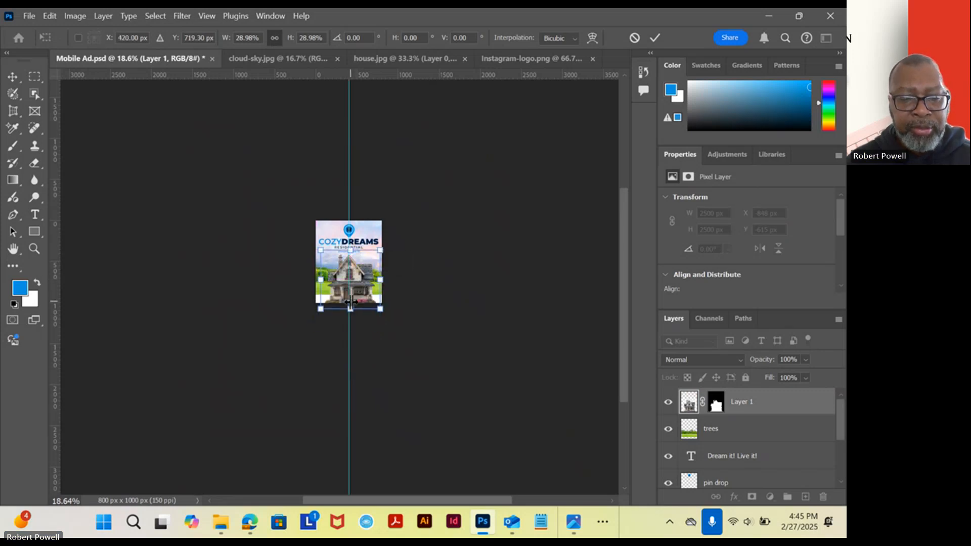
scroll(340, 301, up, 5)
scroll(333, 311, up, 2)
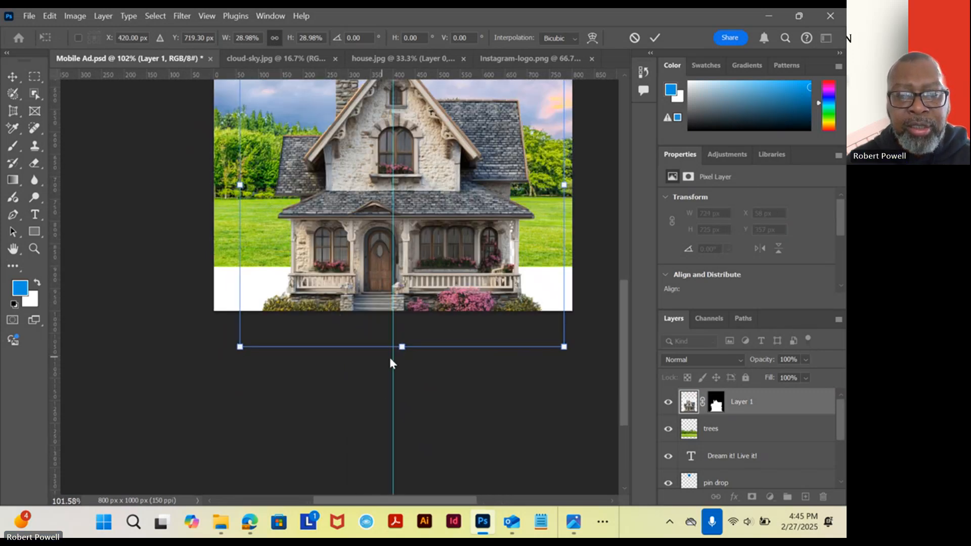
drag(401, 343, 381, 222)
drag(472, 174, 422, 321)
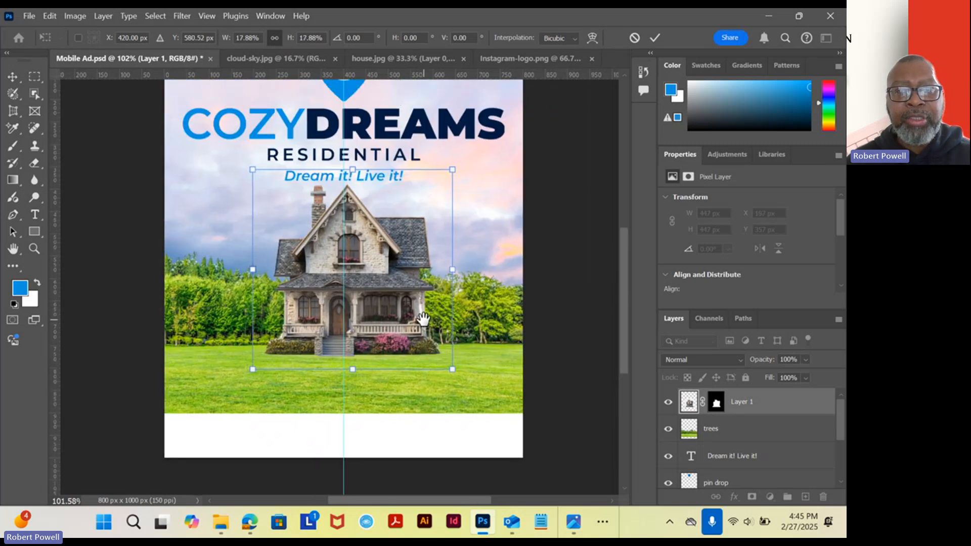
drag(401, 275, 389, 298)
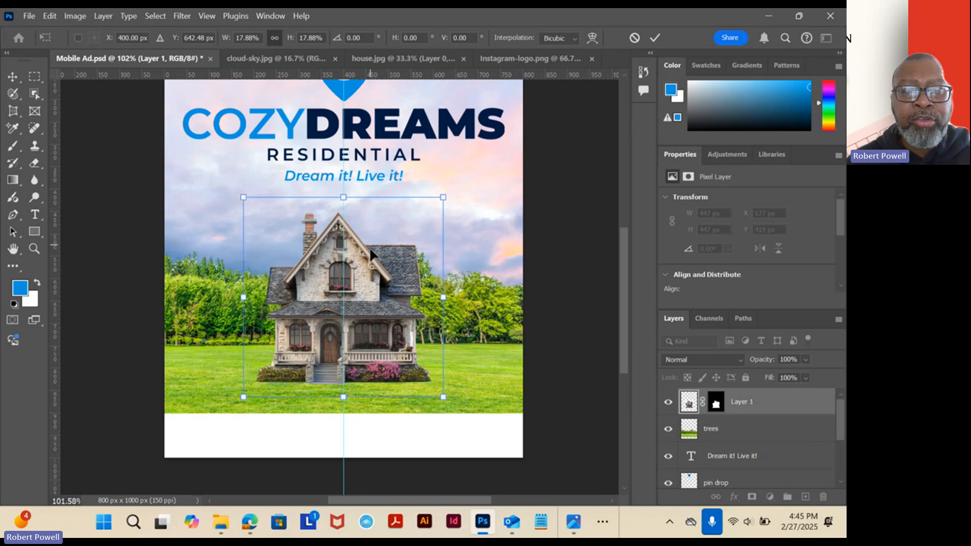
key(Return)
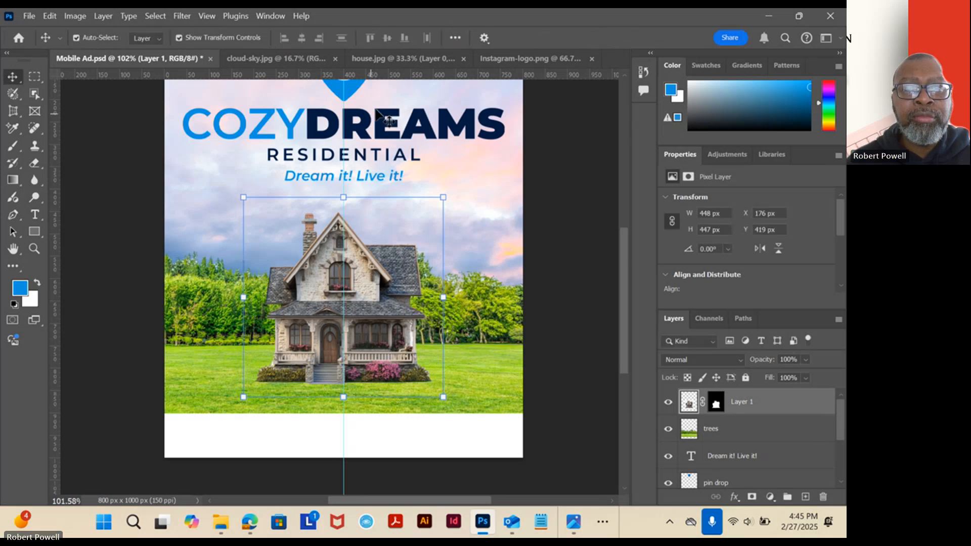
Close house.jpg without saving its changes.
click(411, 59)
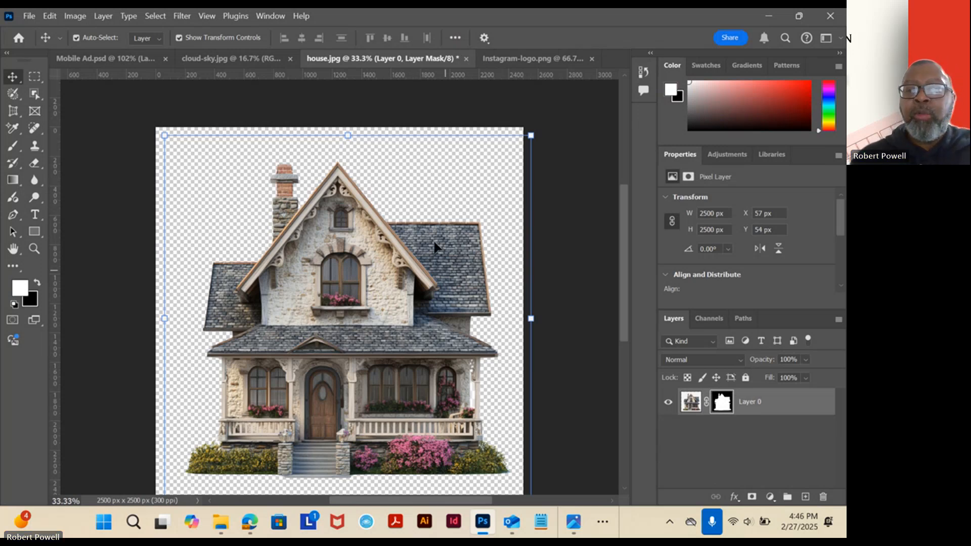
click(466, 59)
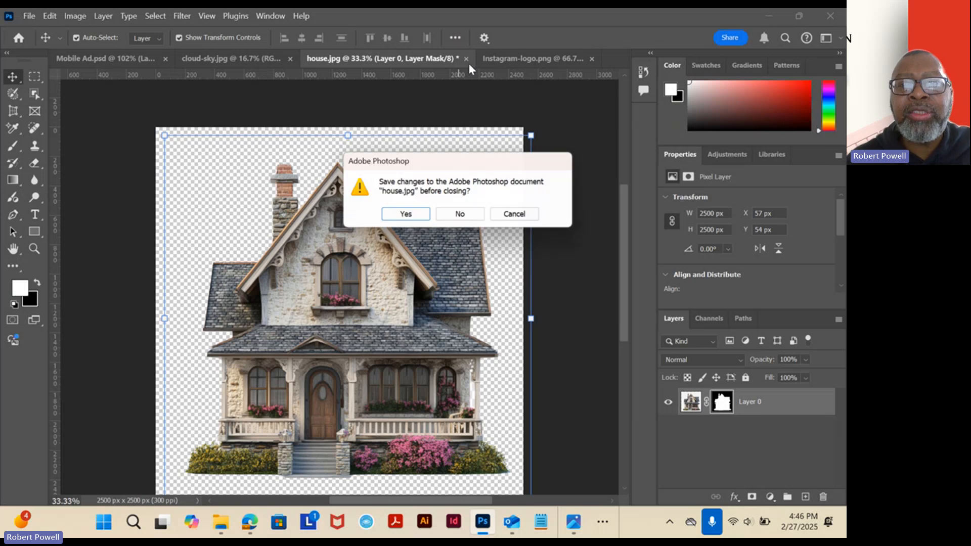
click(462, 216)
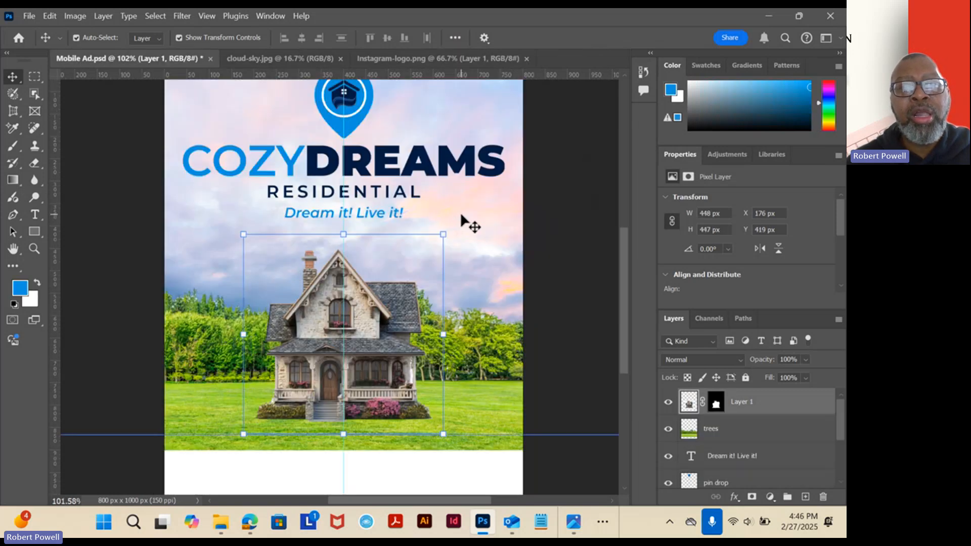
Compare with the reference ad in Photos, then shrink the house to about 384 x 383 px, centred on the guide at the lawn's back edge.
click(574, 524)
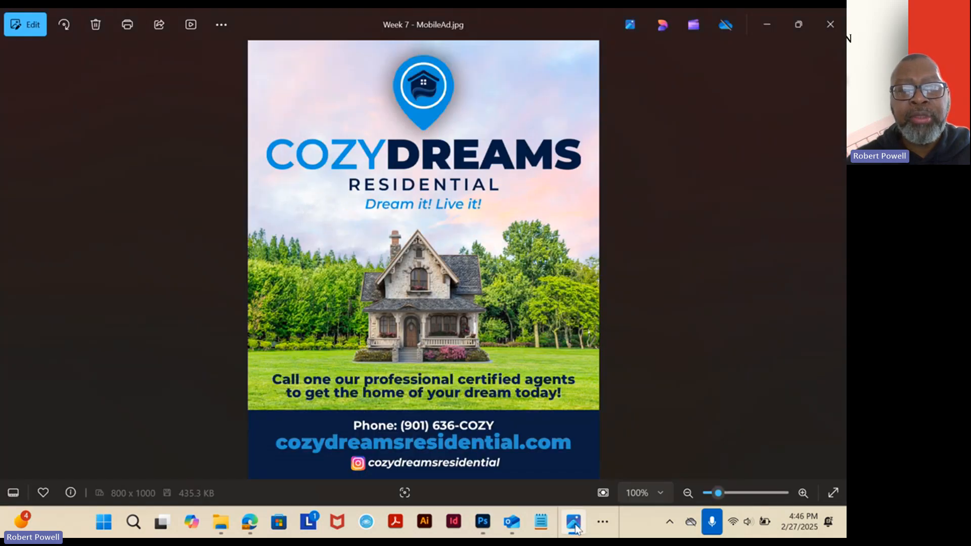
click(575, 526)
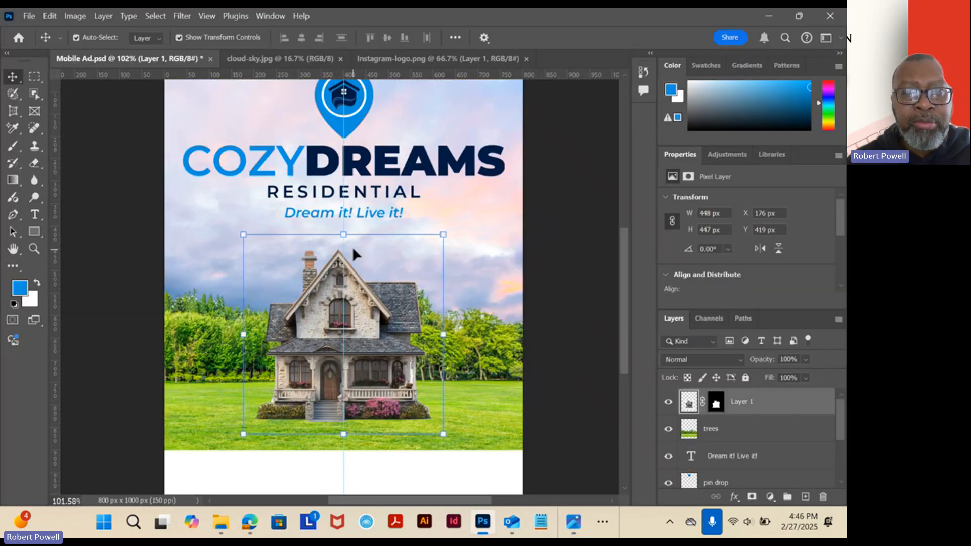
drag(345, 234, 348, 263)
mouse_move(356, 337)
mouse_down()
mouse_move(352, 307)
mouse_move(353, 320)
mouse_up()
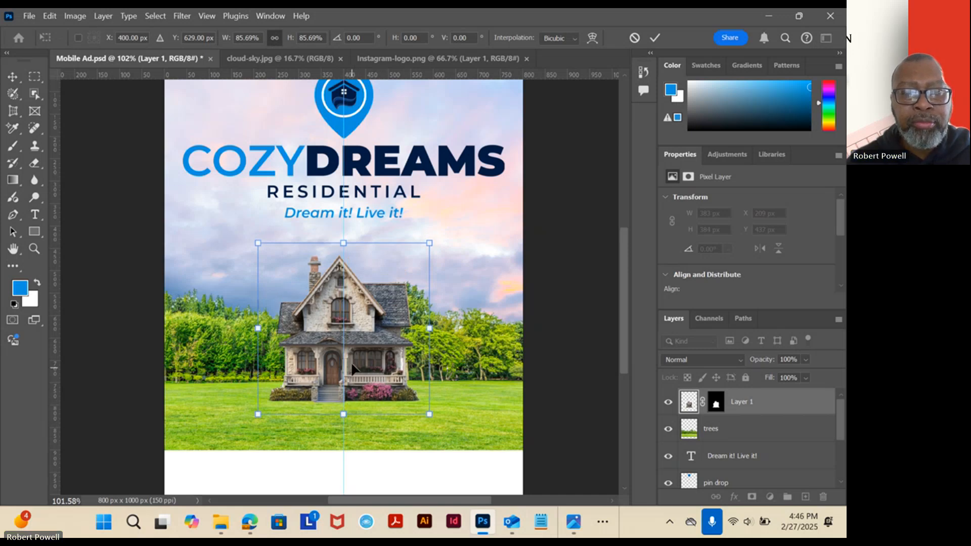
drag(357, 338, 358, 326)
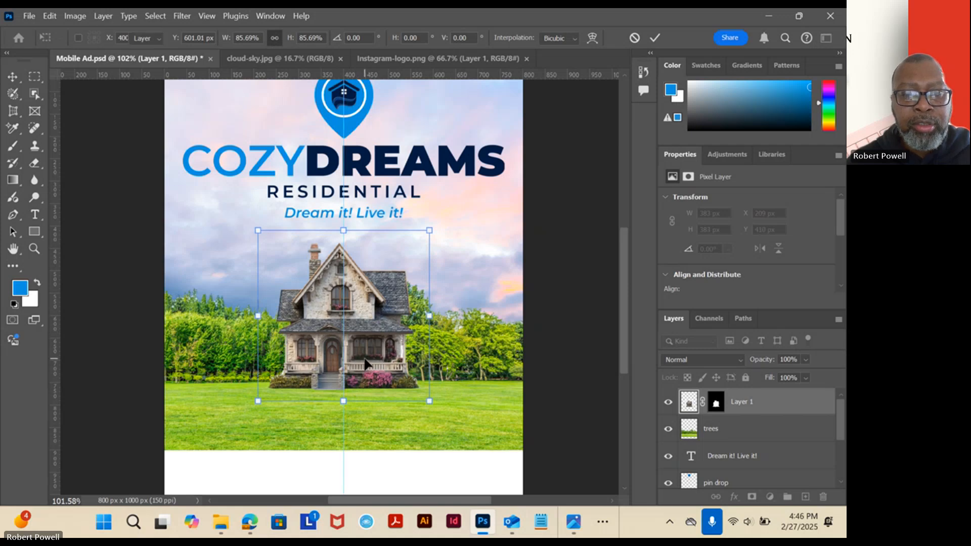
key(Return)
click(486, 377)
click(495, 489)
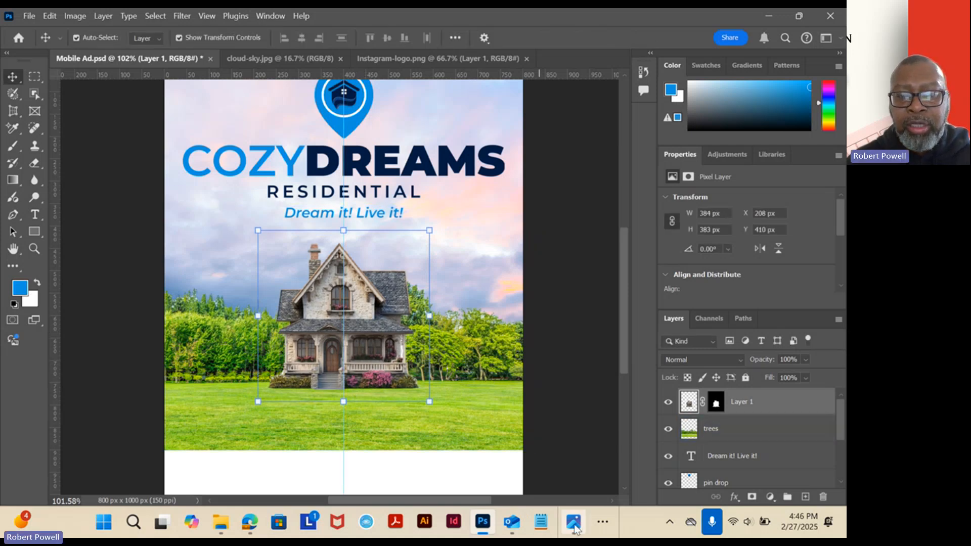
Recheck the reference ad and try to enlarge the trees layer to about 117.5%, shifting it sideways to show the taller tree beside the house.
click(584, 528)
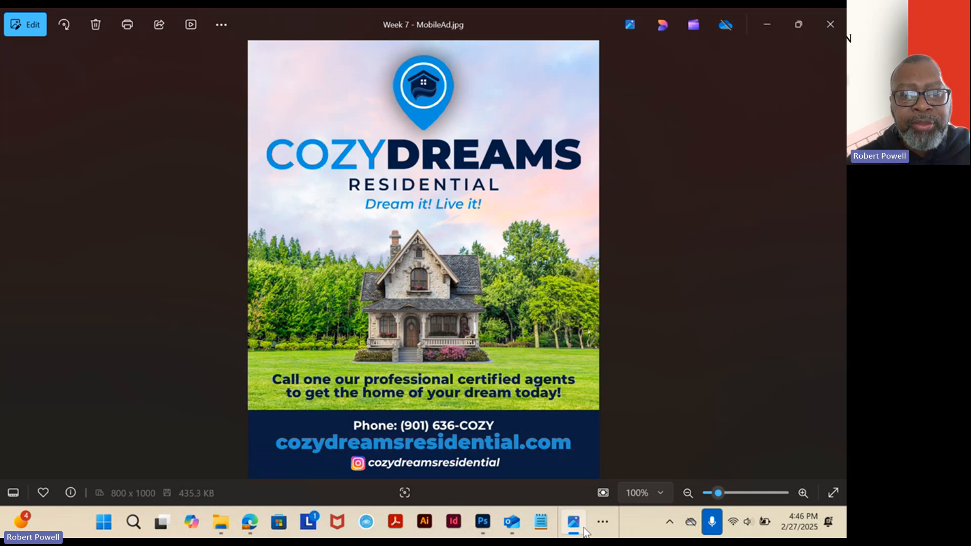
click(583, 529)
click(468, 382)
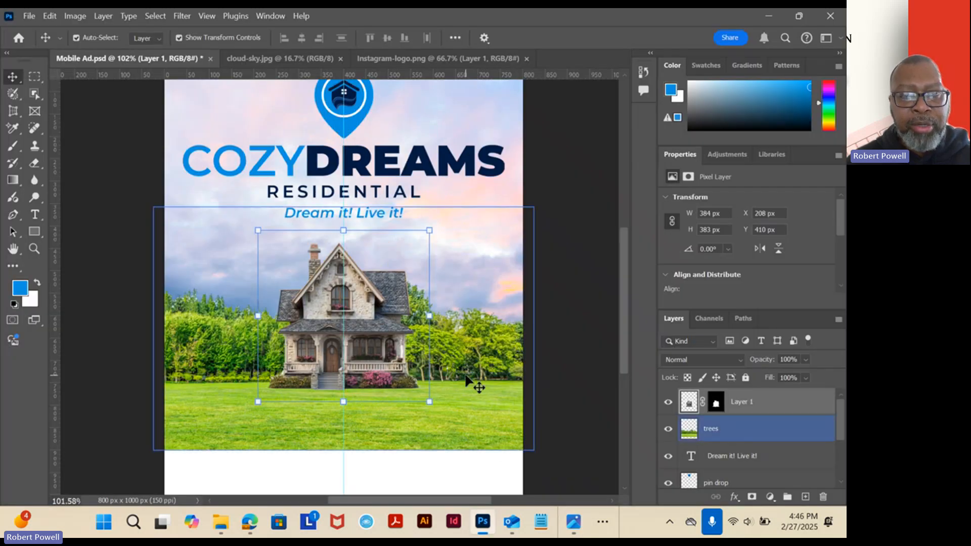
click(465, 364)
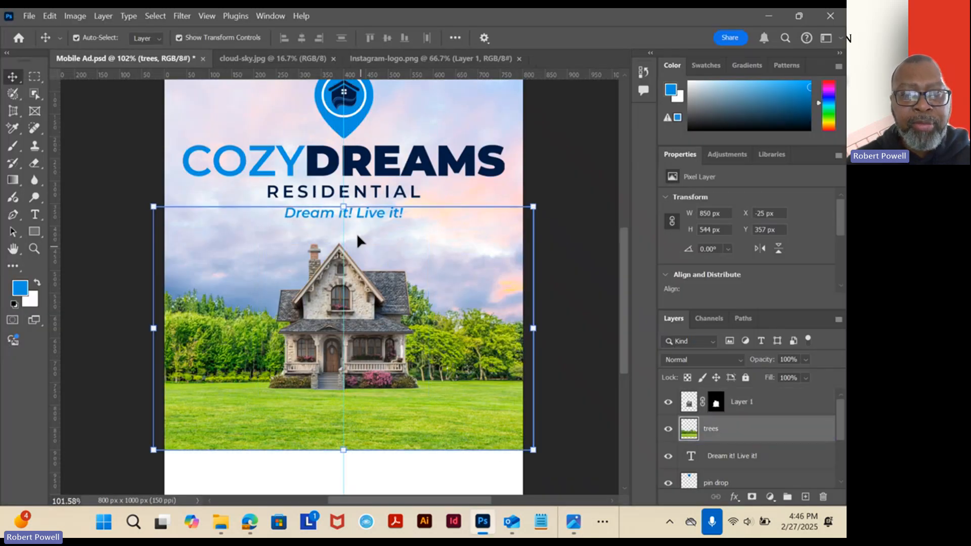
drag(343, 206, 344, 166)
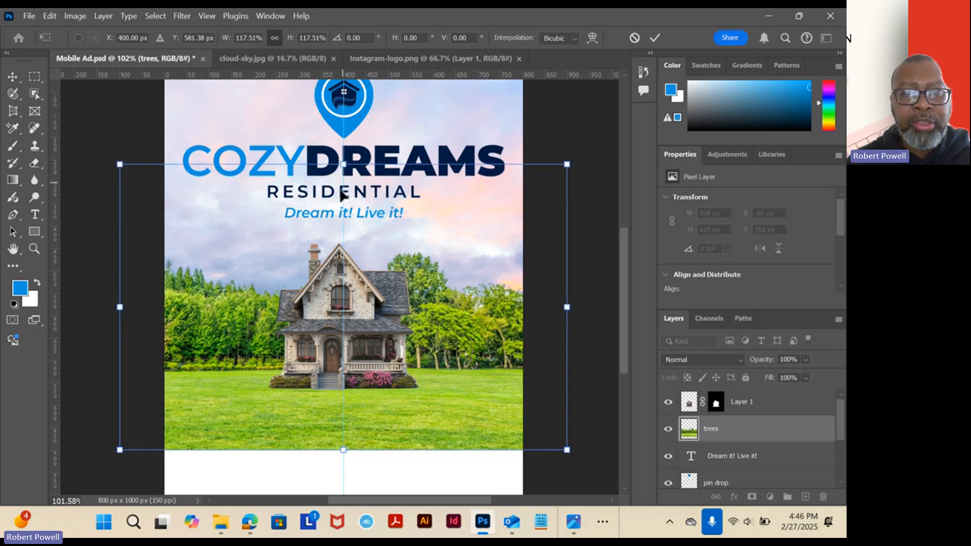
drag(450, 344, 482, 344)
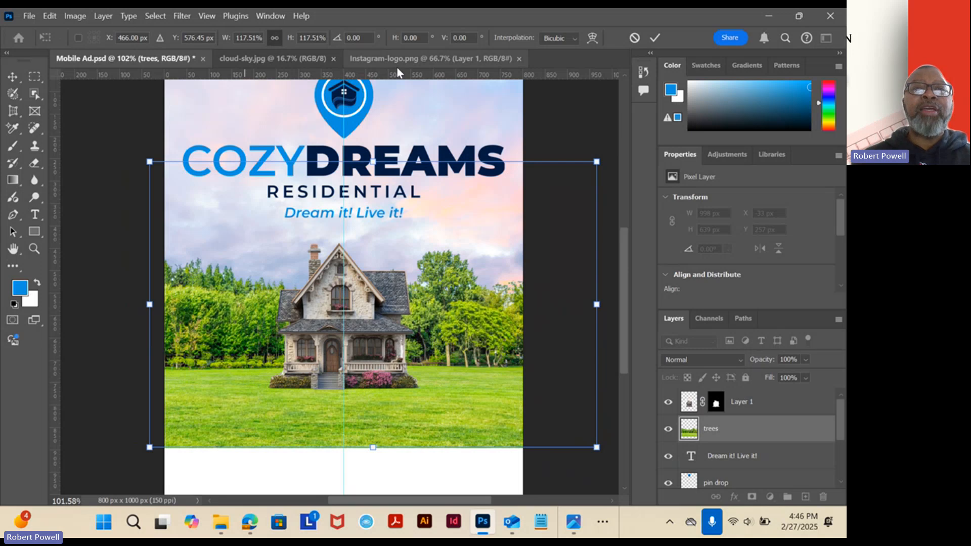
Close cloud-sky.jpg.
click(266, 59)
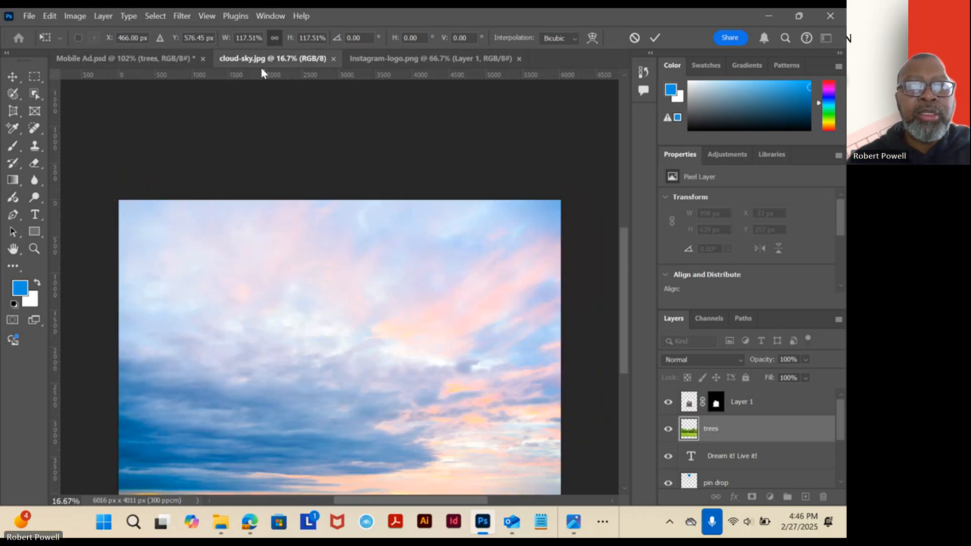
click(332, 58)
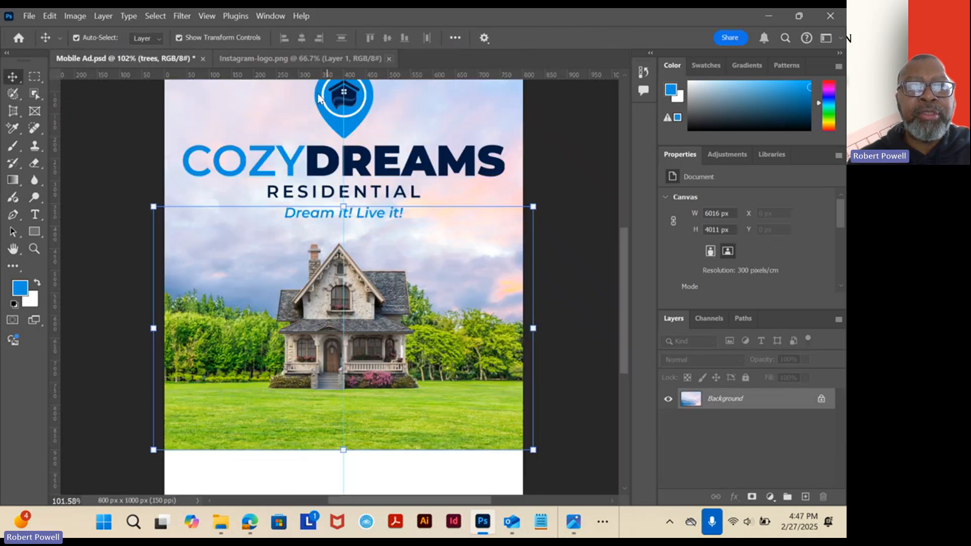
Look at Instagram-logo.png without changing it, then check the reference ad in Photos and return to Mobile Ad.psd in Photoshop.
click(302, 64)
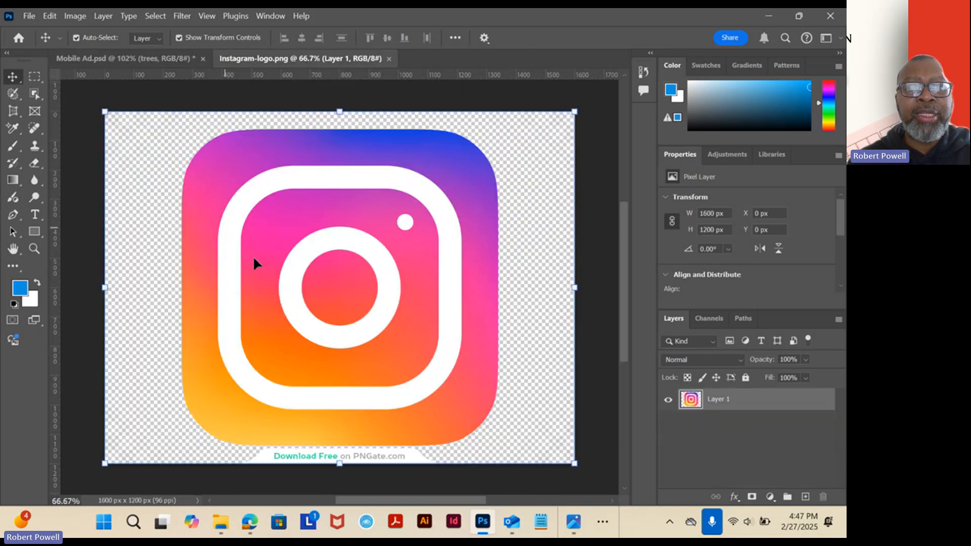
mouse_move(410, 242)
mouse_down()
mouse_move(426, 263)
mouse_move(403, 234)
mouse_move(429, 229)
mouse_move(459, 262)
mouse_move(419, 250)
mouse_up()
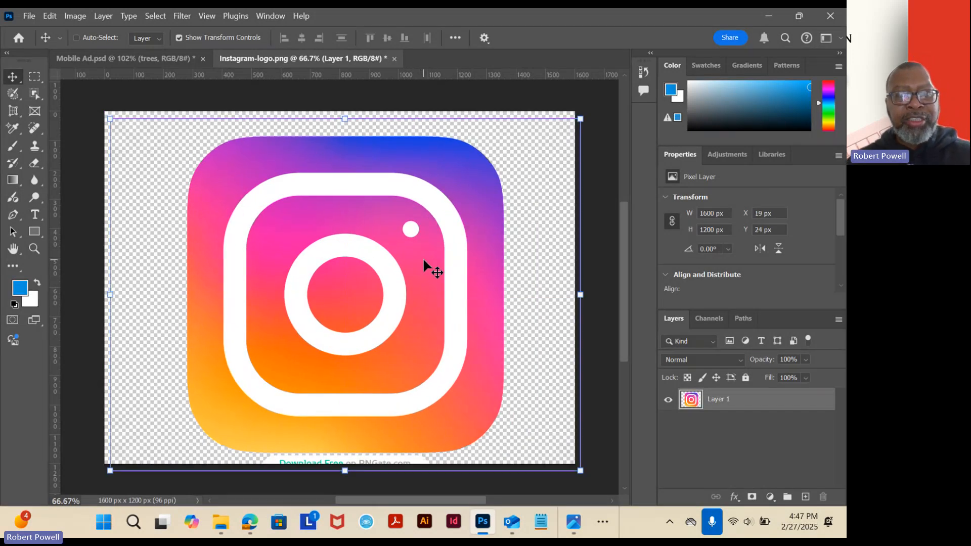
key(ctrl+z)
click(150, 59)
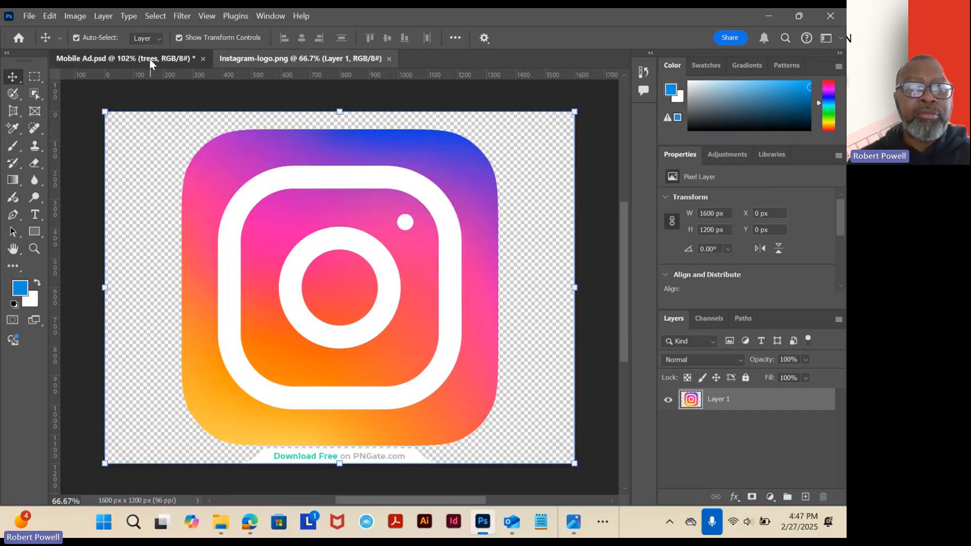
click(571, 520)
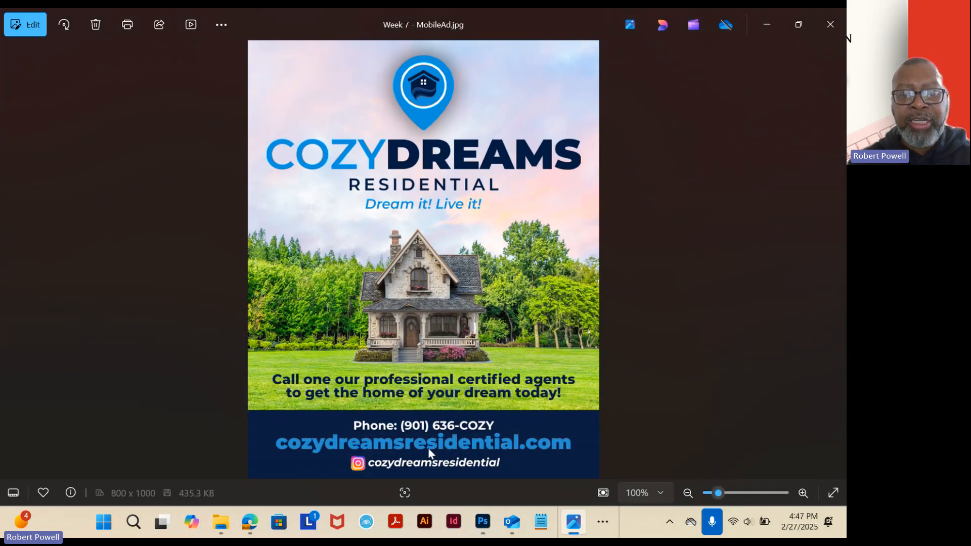
click(487, 528)
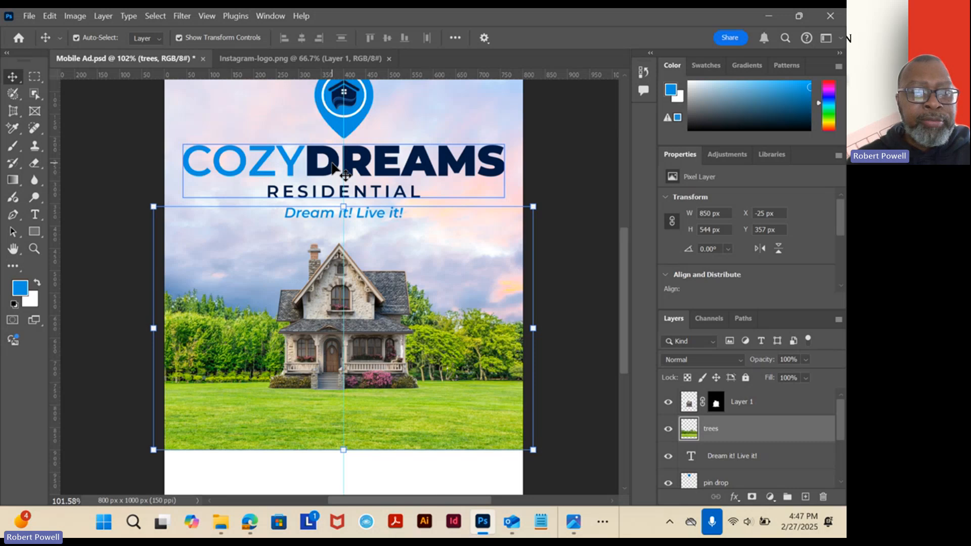
Sample the navy of the word DREAMS as the foreground colour with the Eyedropper tool.
click(18, 267)
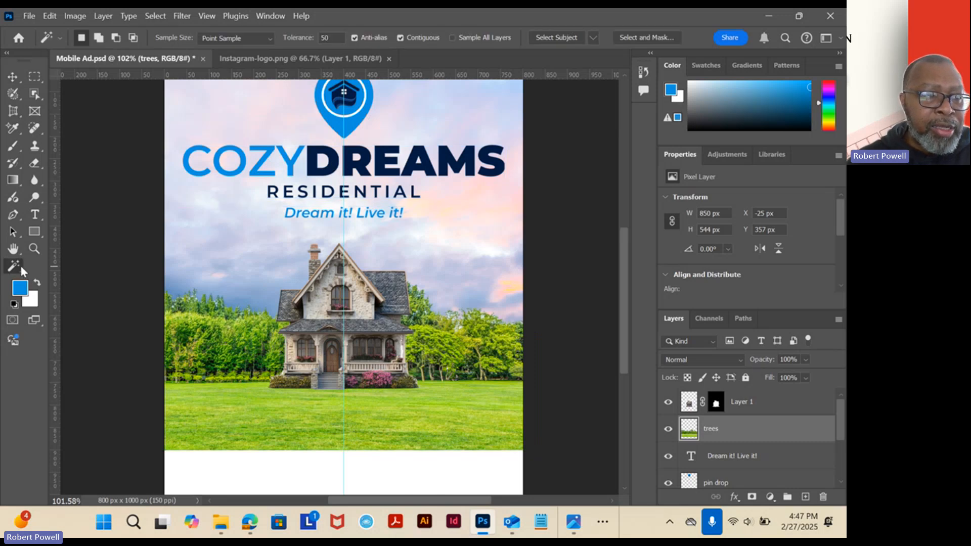
right_click(20, 266)
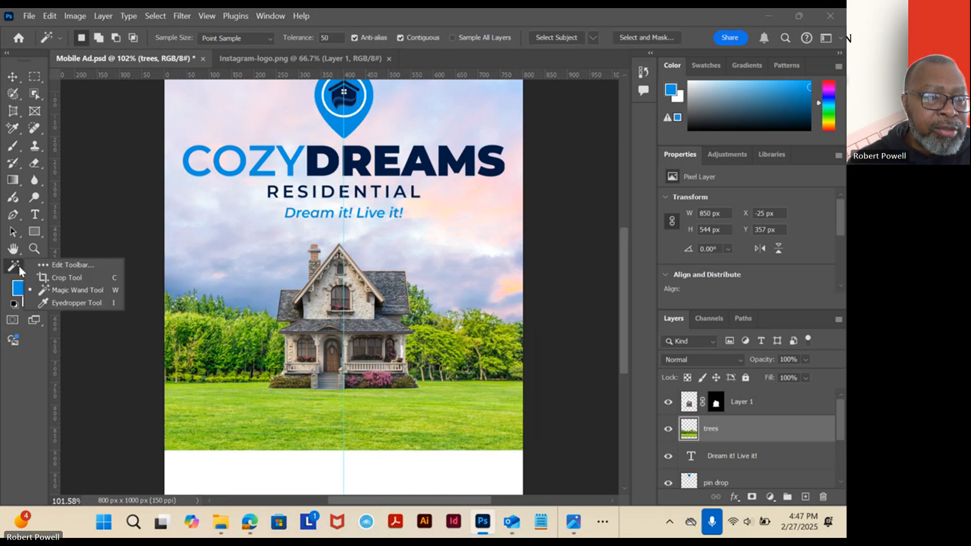
click(71, 303)
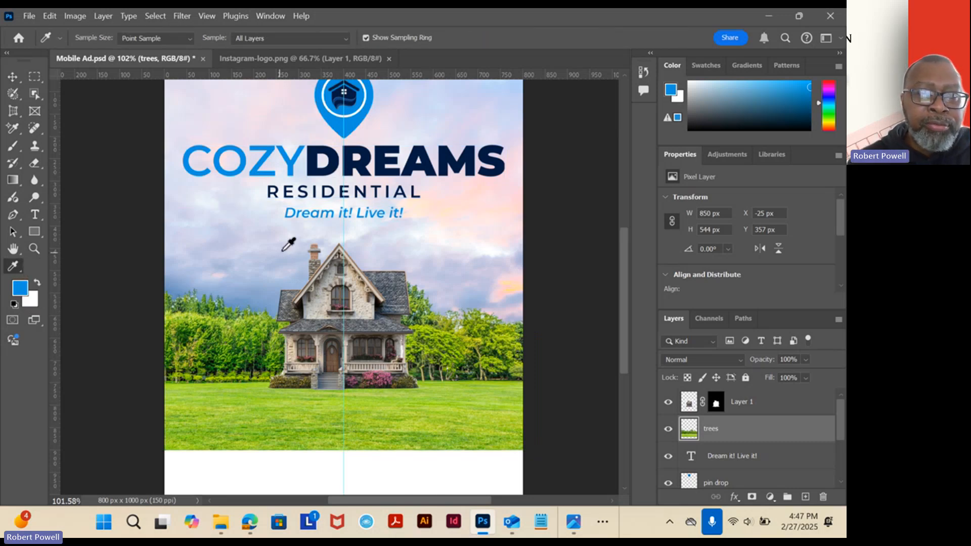
click(314, 160)
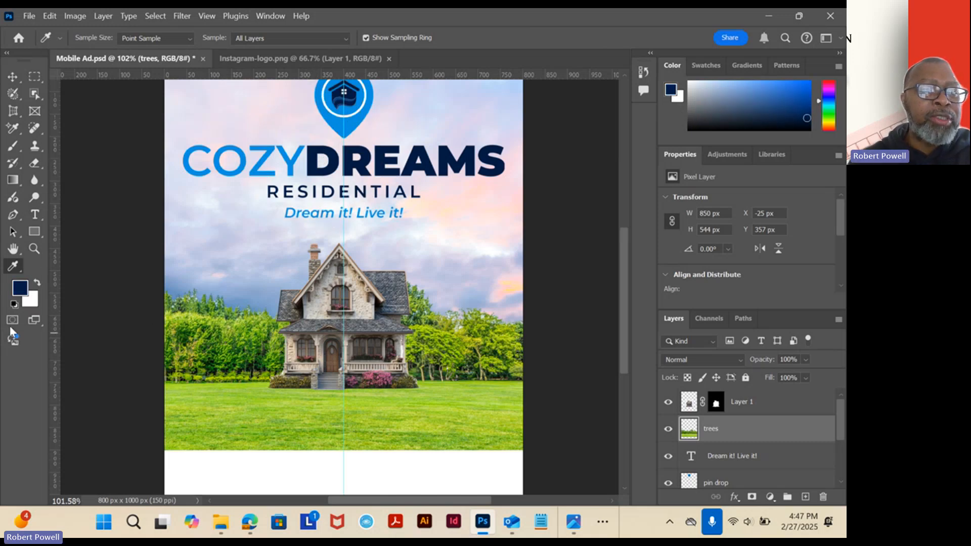
Draw a navy rectangle about 906 x 254 px over the white strip below the lawn and centre it on the vertical guide.
click(34, 232)
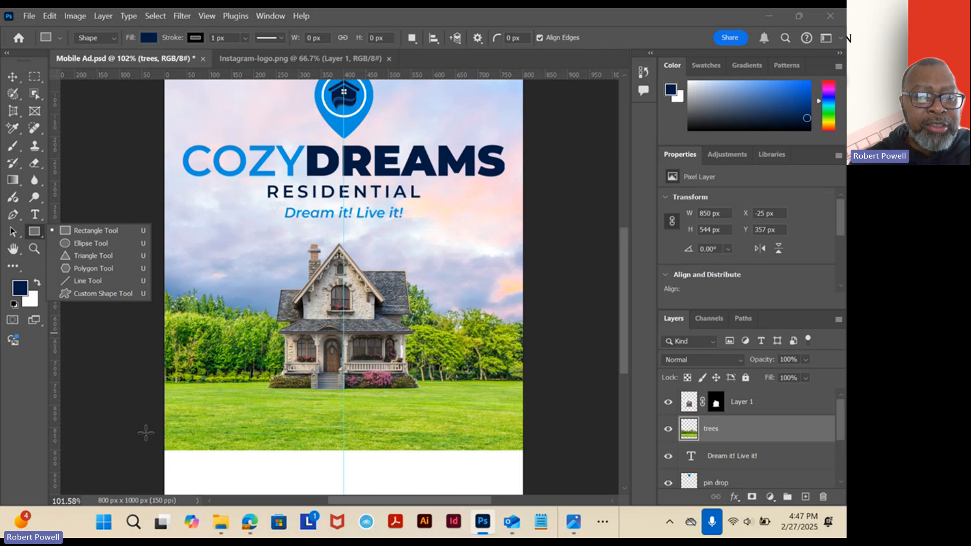
drag(145, 430, 550, 423)
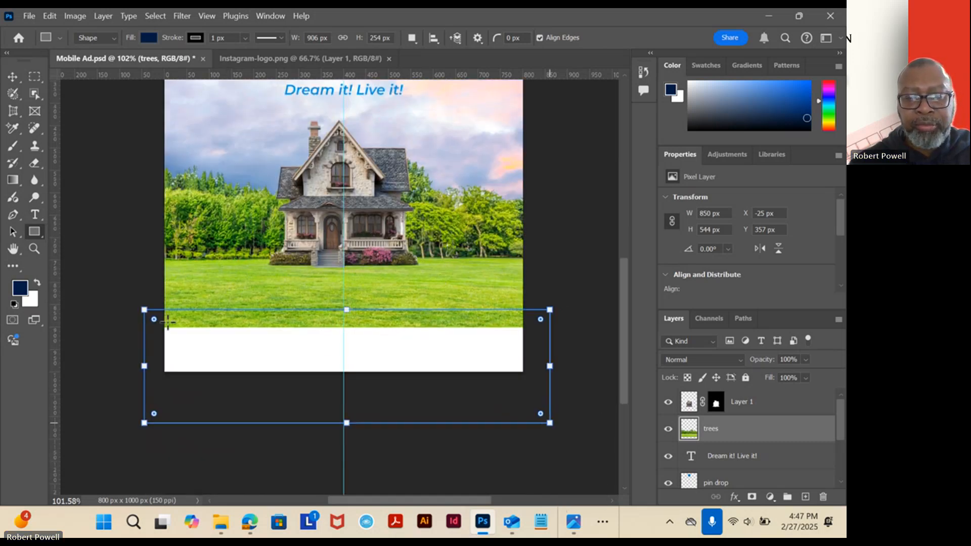
click(15, 77)
mouse_move(421, 360)
mouse_down()
mouse_move(417, 343)
mouse_move(418, 353)
mouse_up()
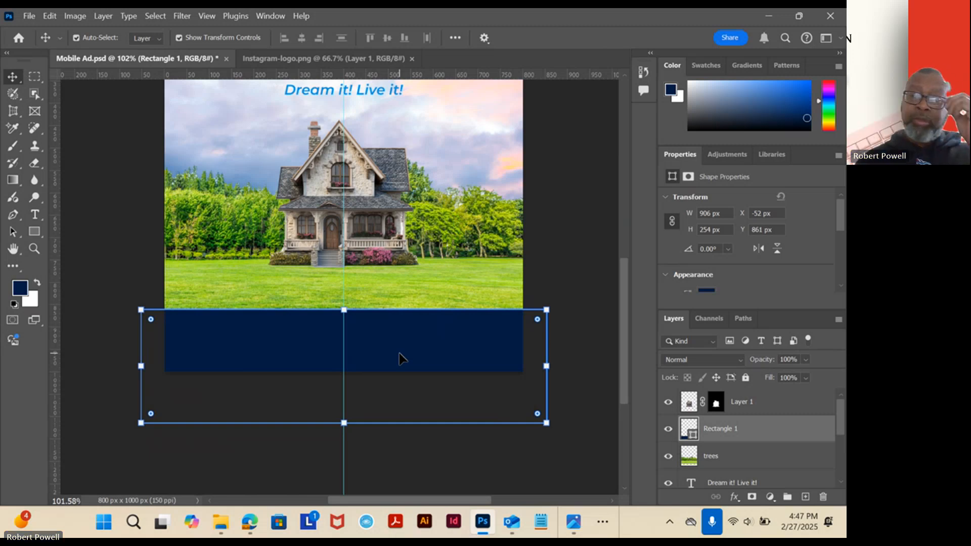
scroll(448, 211, up, 5)
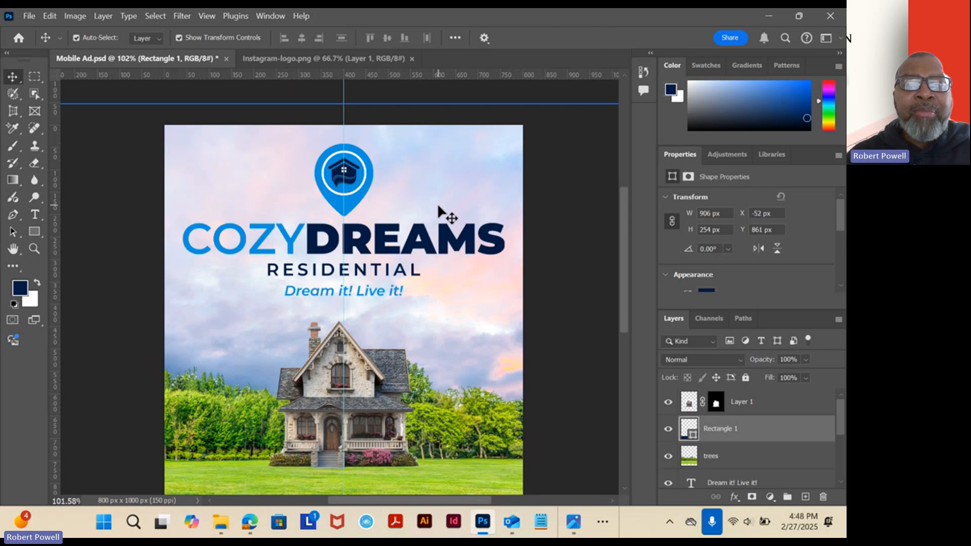
scroll(436, 202, down, 1)
scroll(434, 223, down, 1)
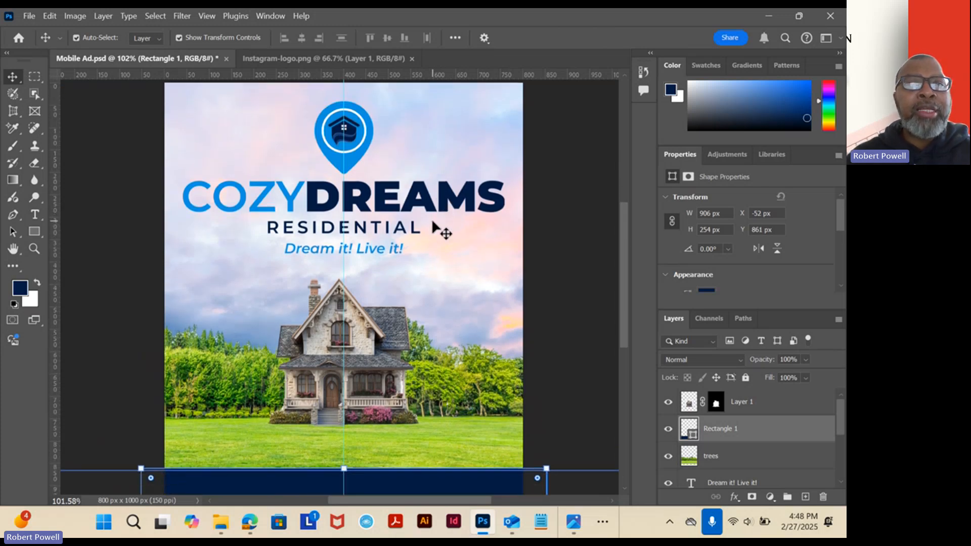
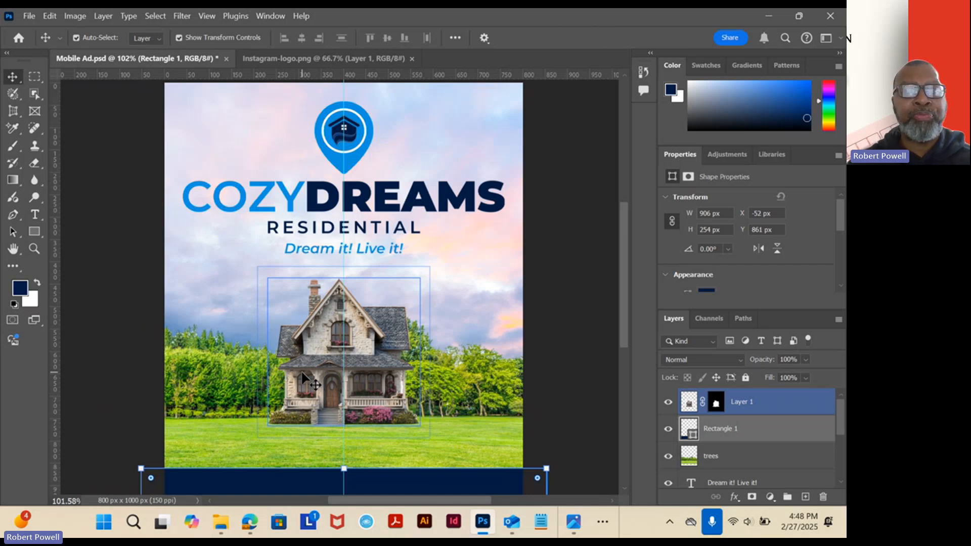
Move the trees layer up slightly, to Y 330 px, so the lawn meets the navy footer.
click(209, 374)
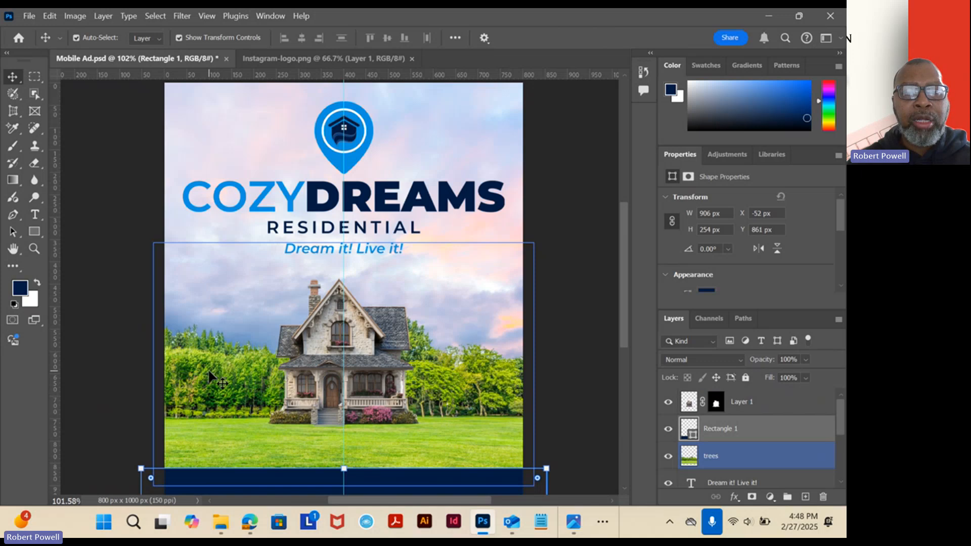
drag(208, 372, 209, 362)
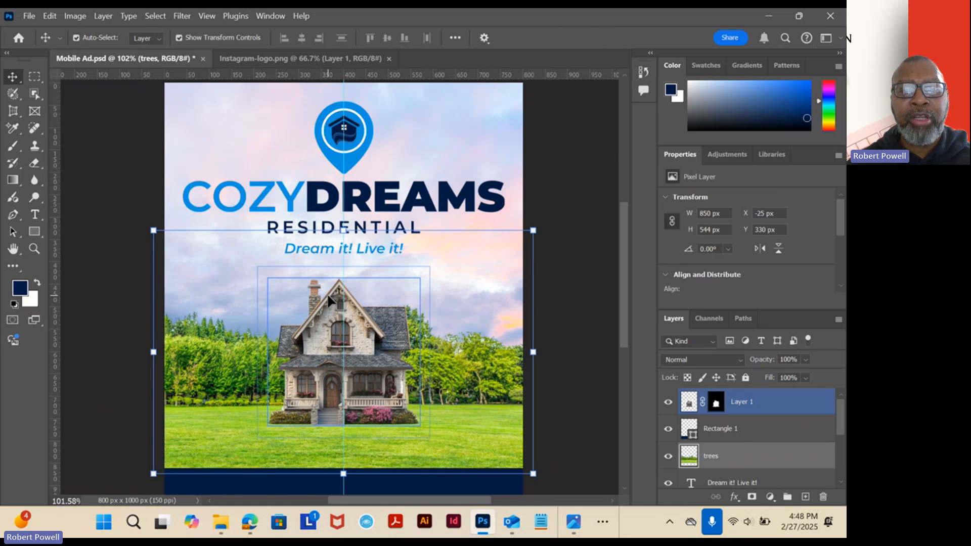
scroll(499, 213, down, 5)
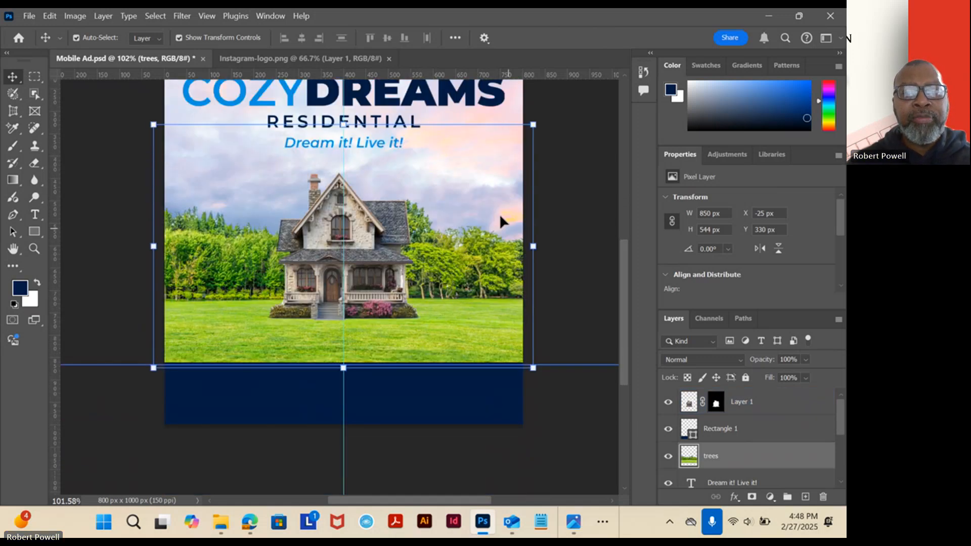
scroll(493, 229, up, 1)
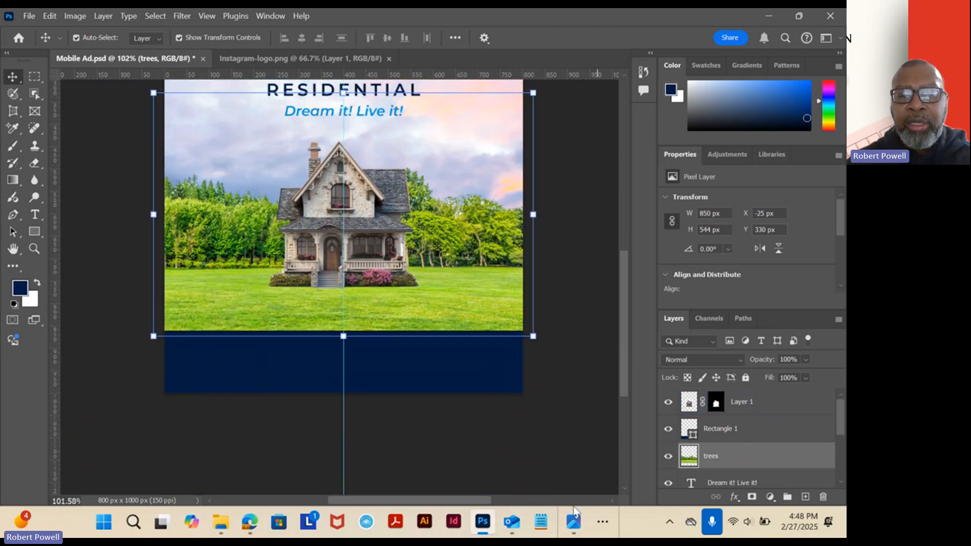
Check the slogan in the reference ad in Photos, then draw a text box about 740 px wide in Photoshop across the lawn below the house.
click(581, 525)
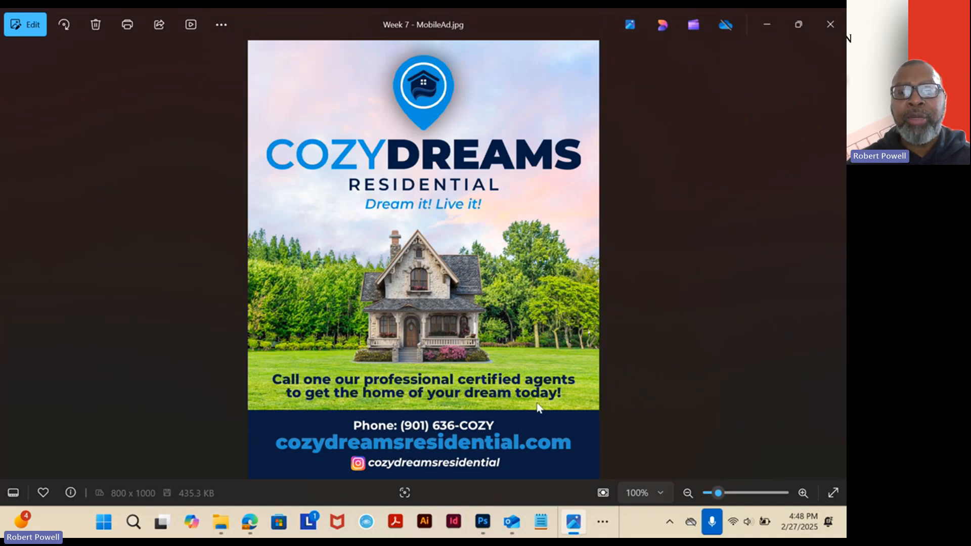
click(481, 519)
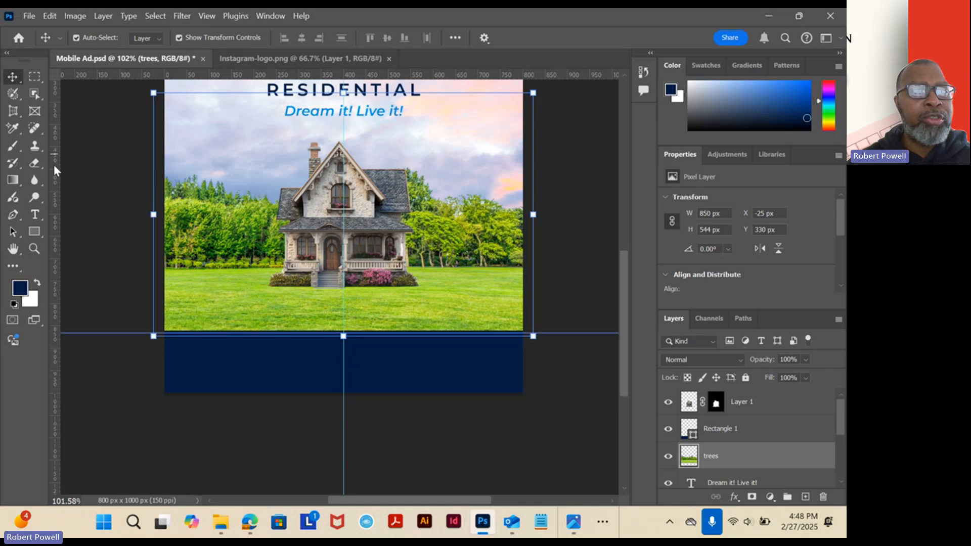
click(35, 214)
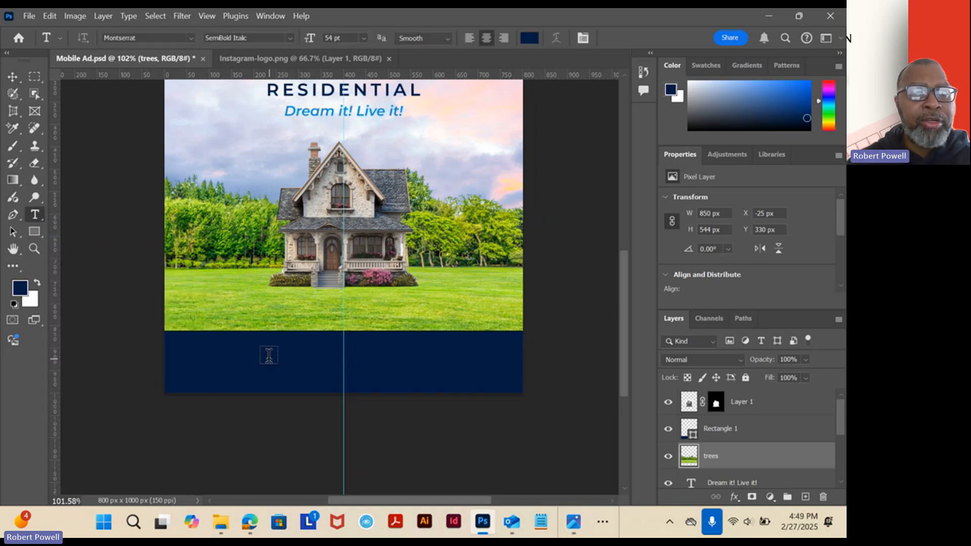
scroll(393, 202, up, 3)
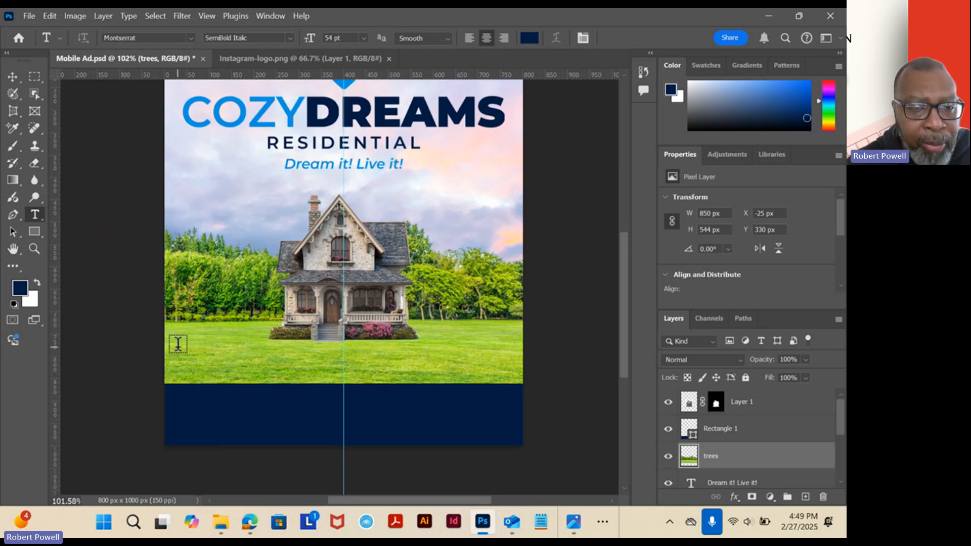
drag(183, 348, 513, 372)
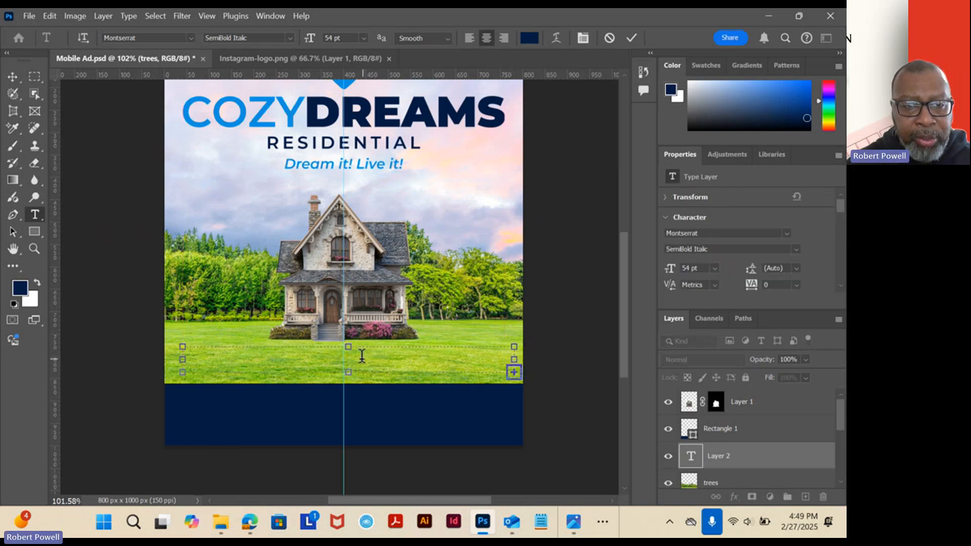
scroll(353, 344, up, 4)
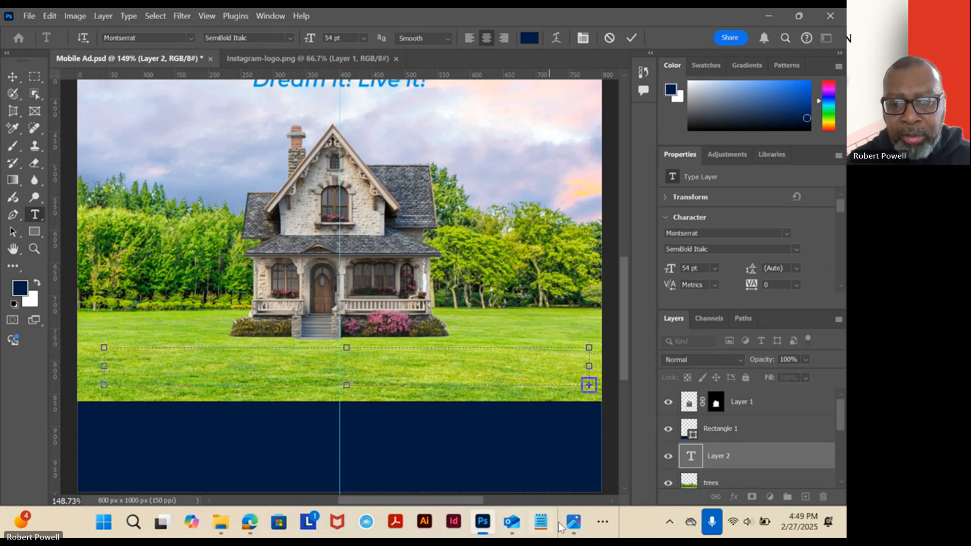
Recheck the reference ad in Photos, return to Photoshop, commit the new lawn text layer and set its font size to 14 pt.
click(575, 523)
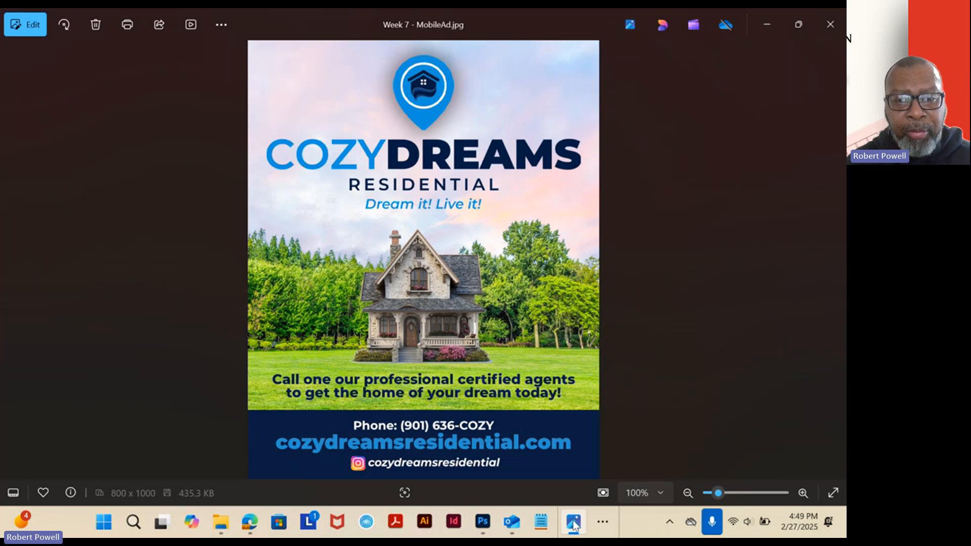
click(571, 526)
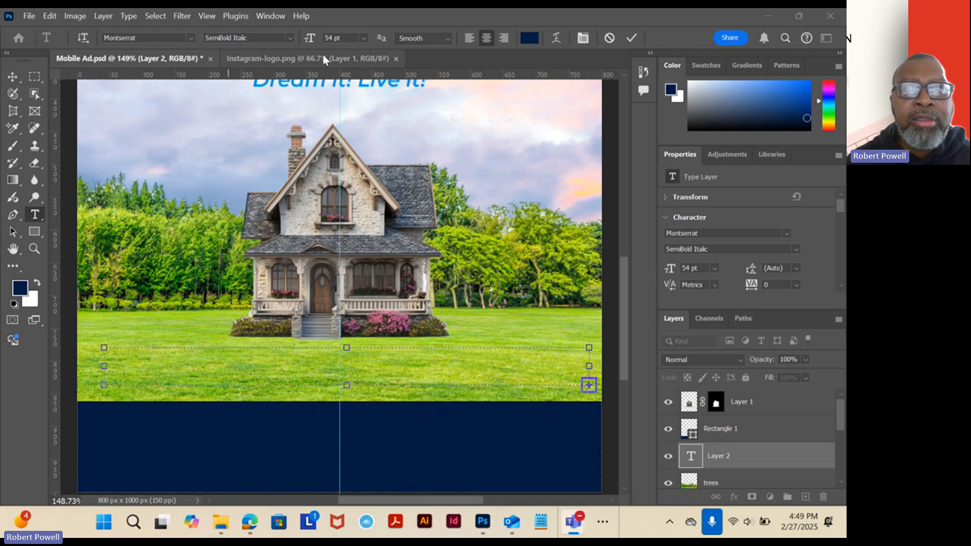
click(459, 53)
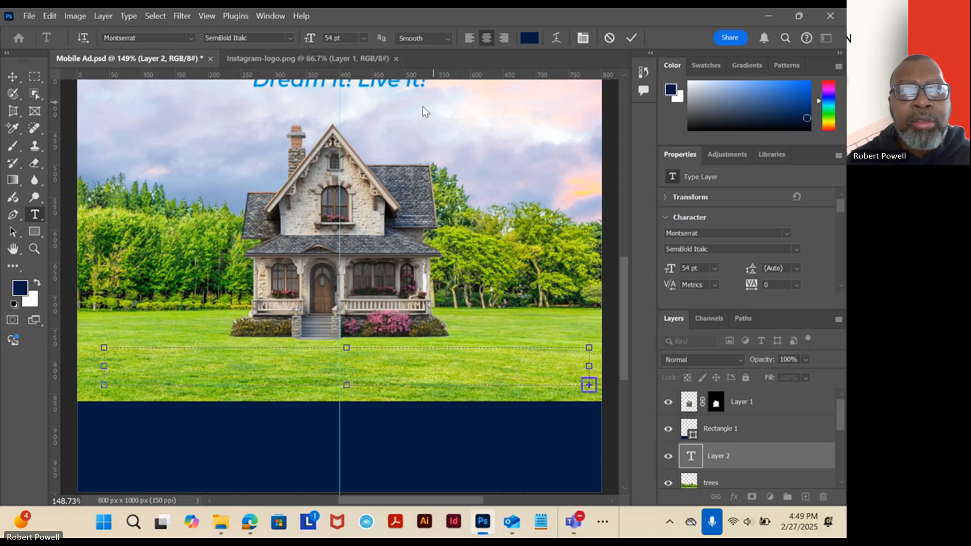
click(134, 128)
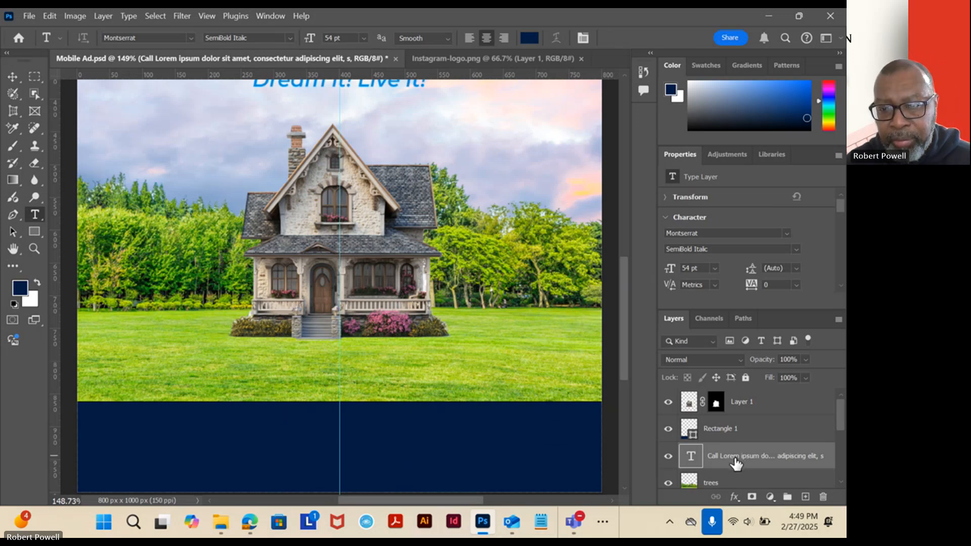
click(362, 39)
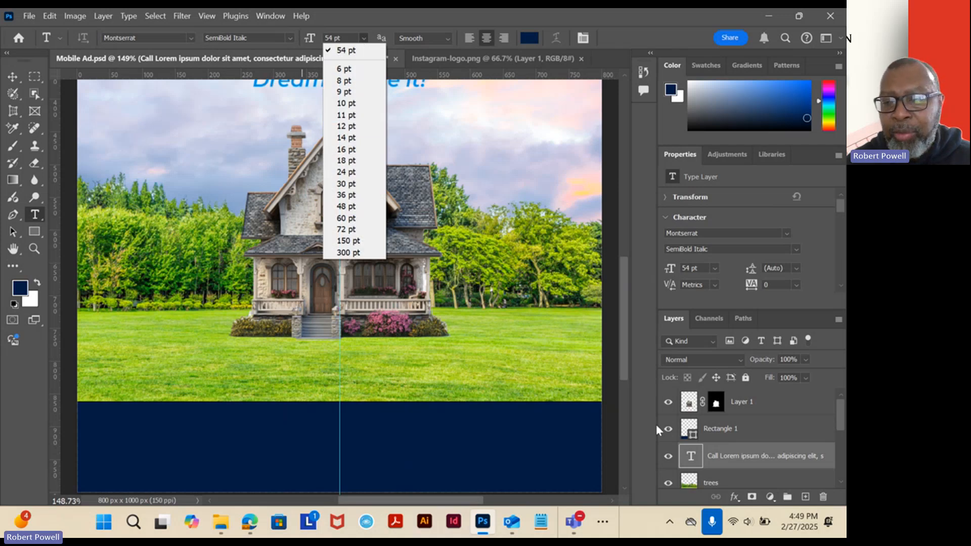
click(354, 137)
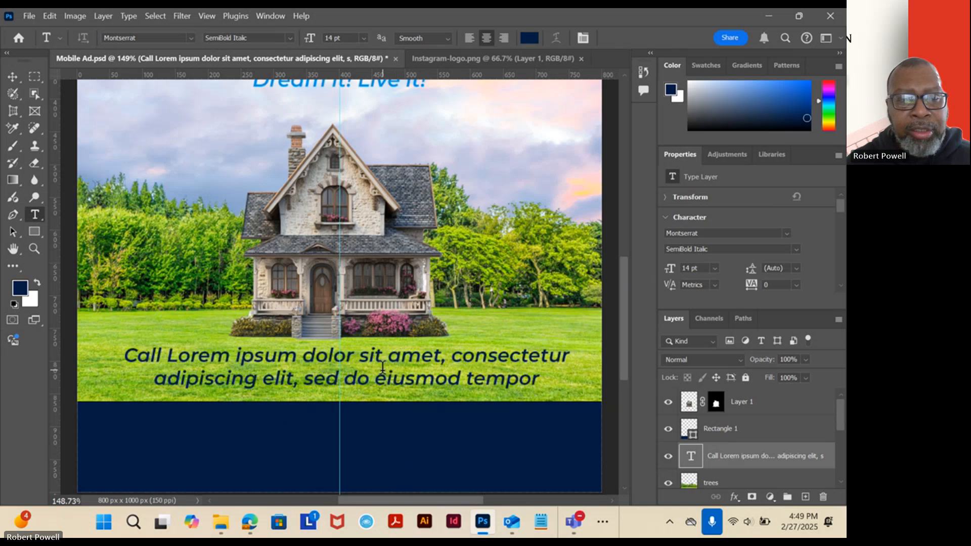
Replace the placeholder text on the lawn with "Call one of our professional agents to get the".
click(460, 373)
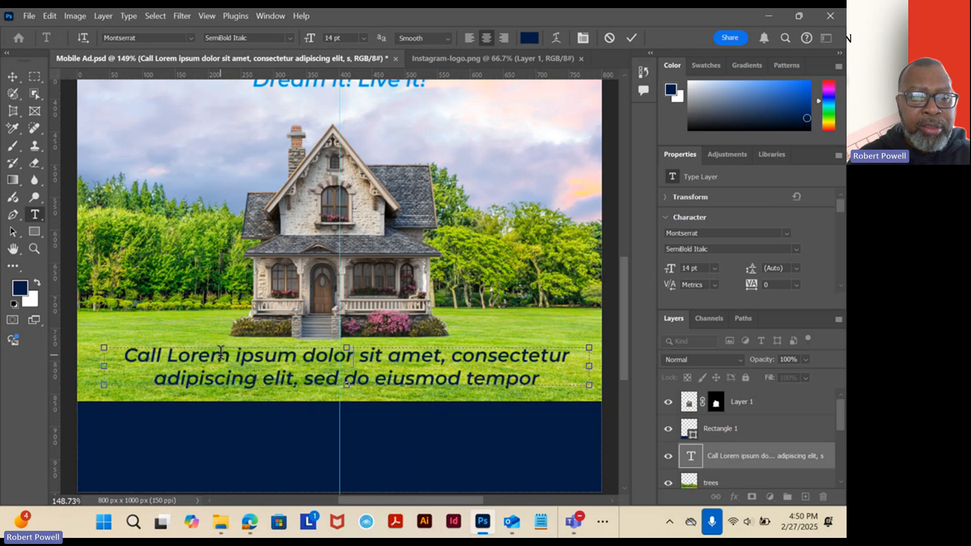
text(Call)
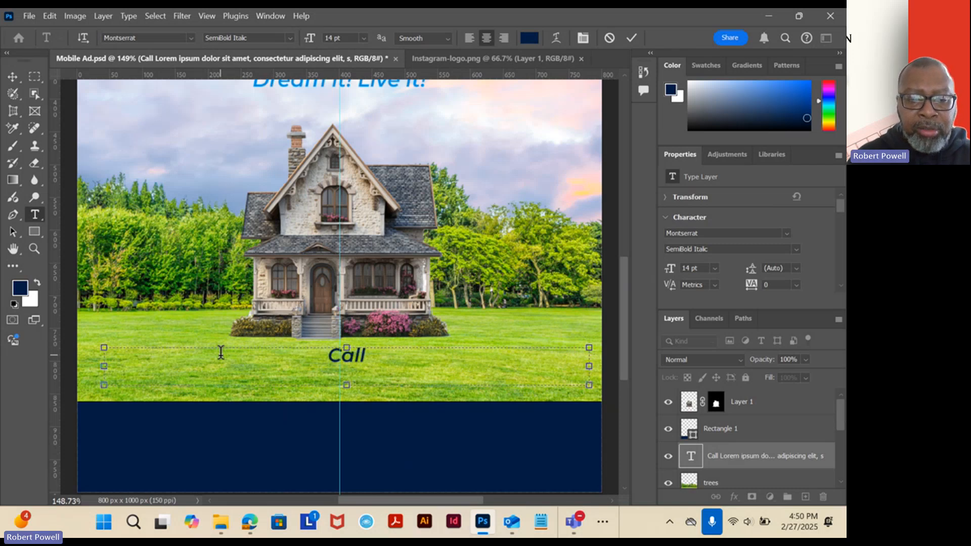
text( one of ou)
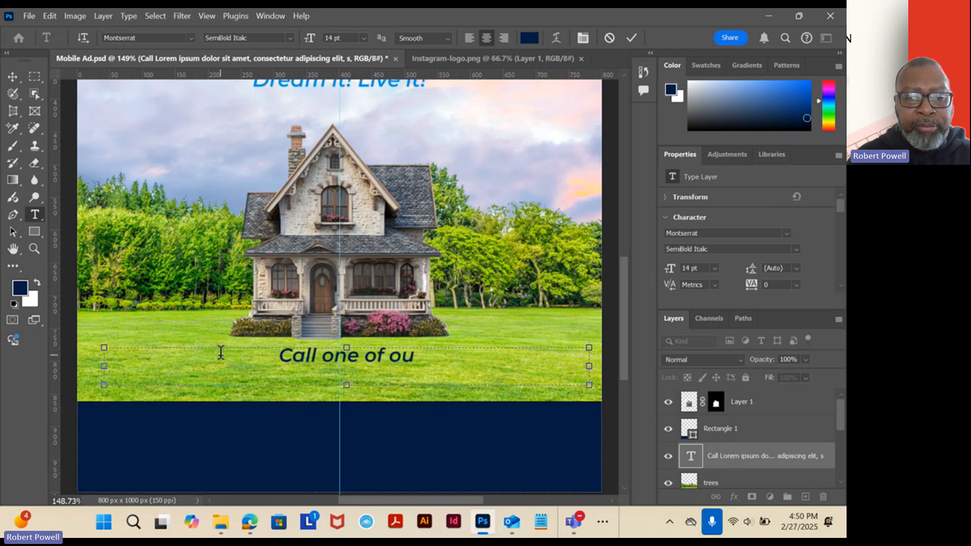
text(r pro)
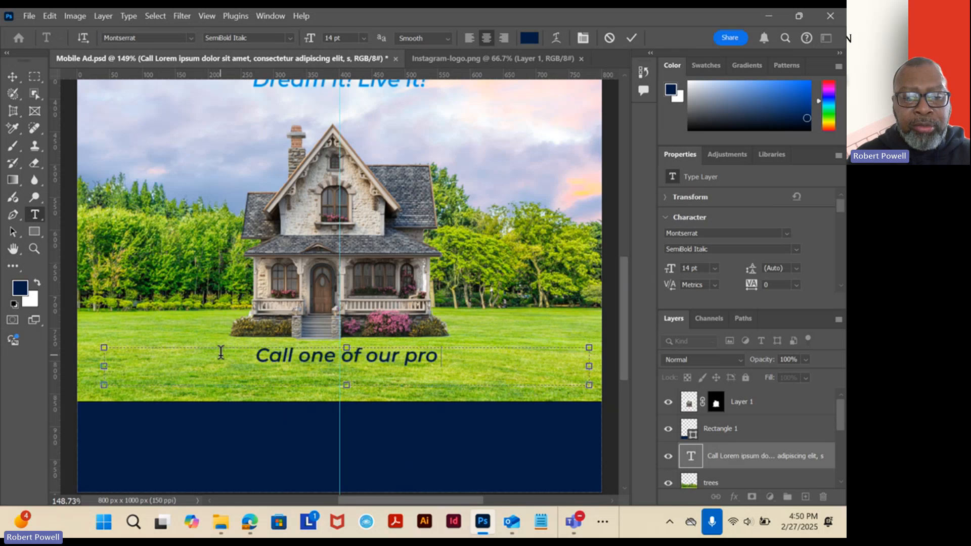
text(fessional)
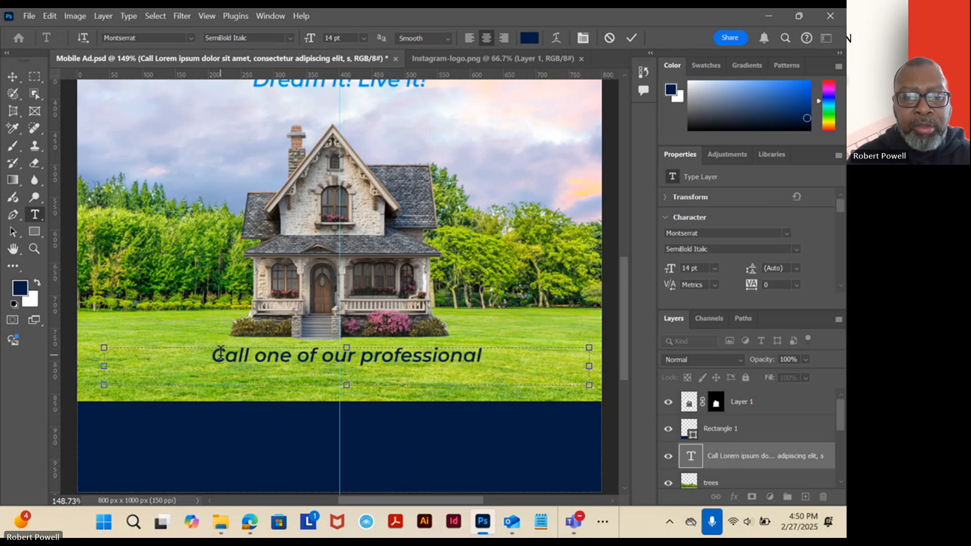
text( agents)
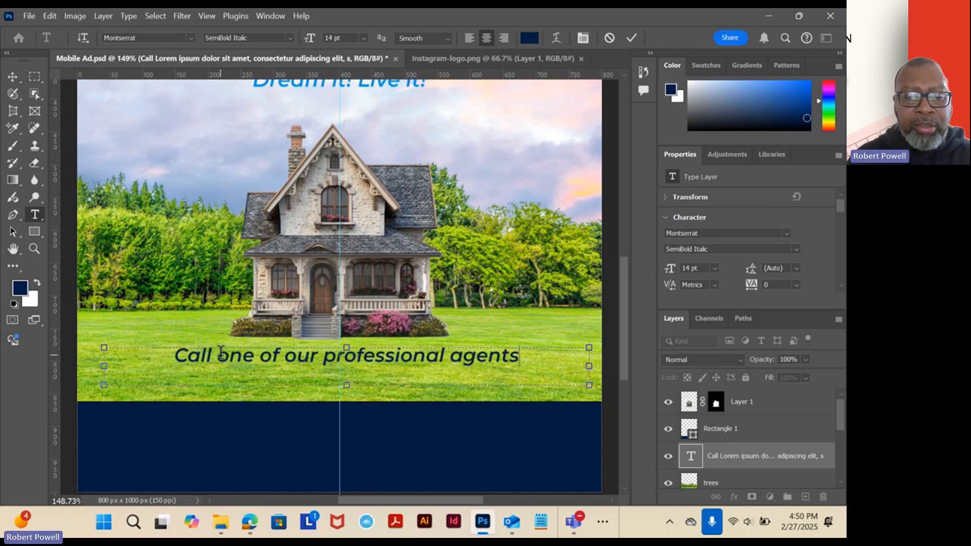
text( to ge)
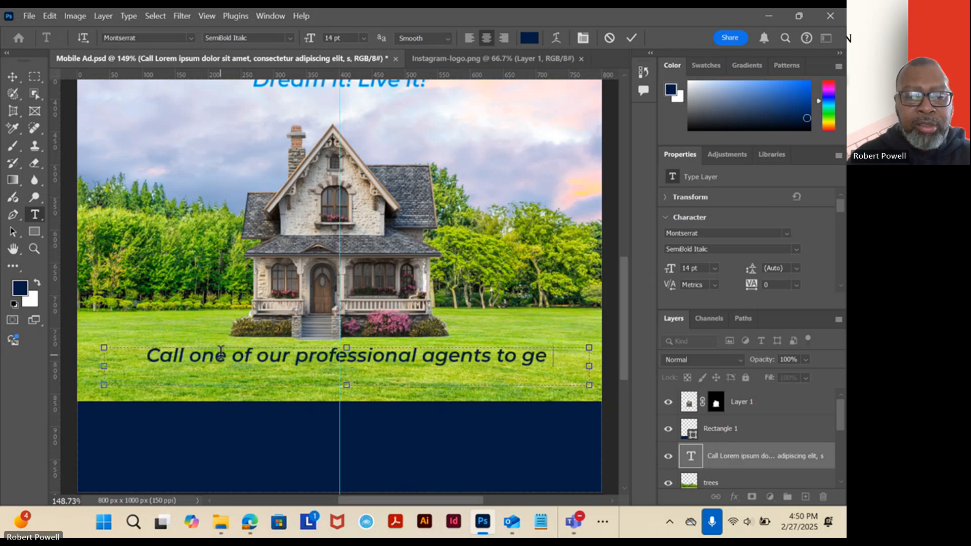
text(et the)
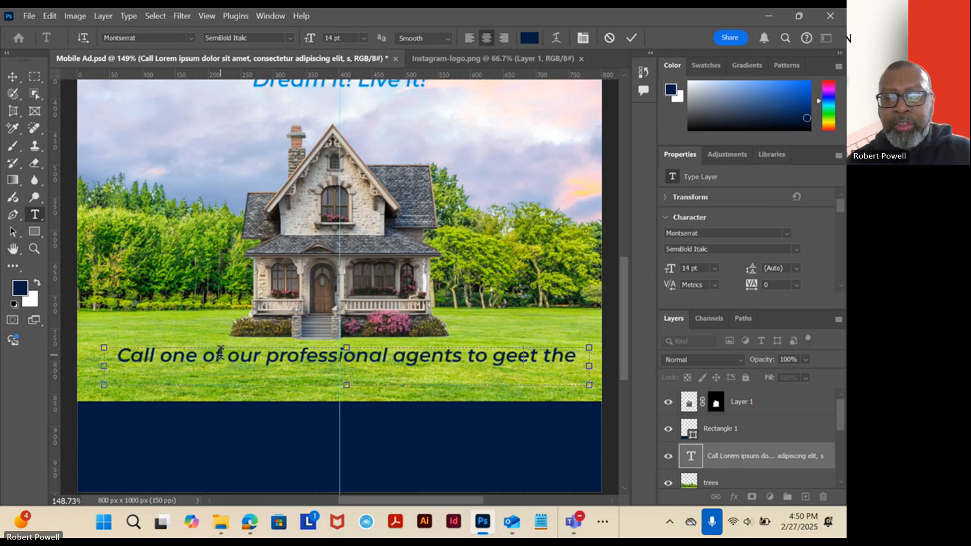
key(BackSpace)
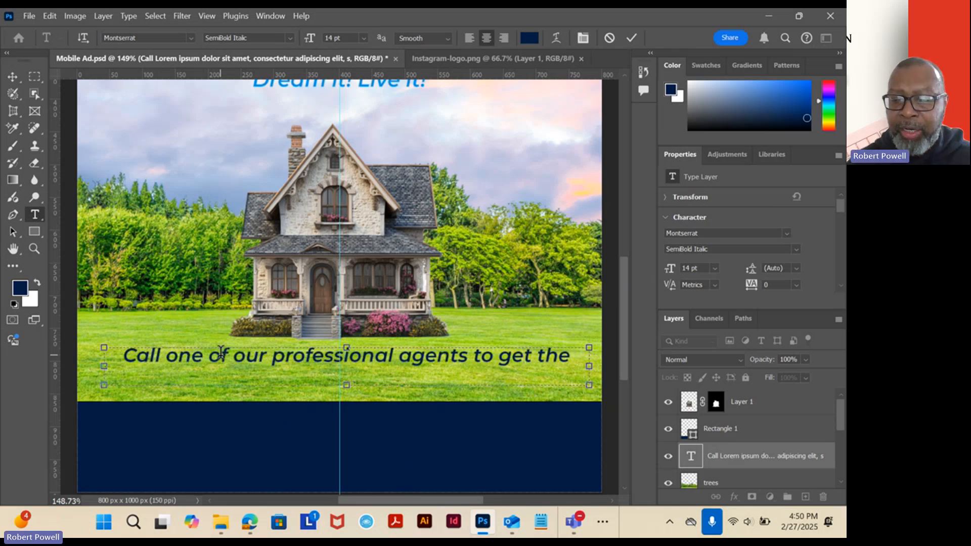
Replace the final word "the" in the lawn text with "your dream home today!".
key(Right)
key(Right)
key(Right)
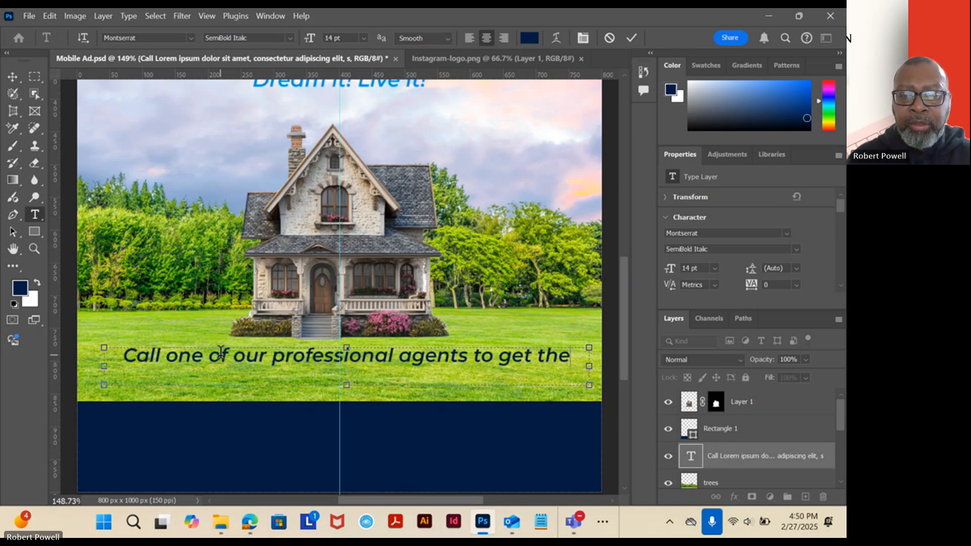
key(BackSpace)
key(BackSpace)
key(BackSpace)
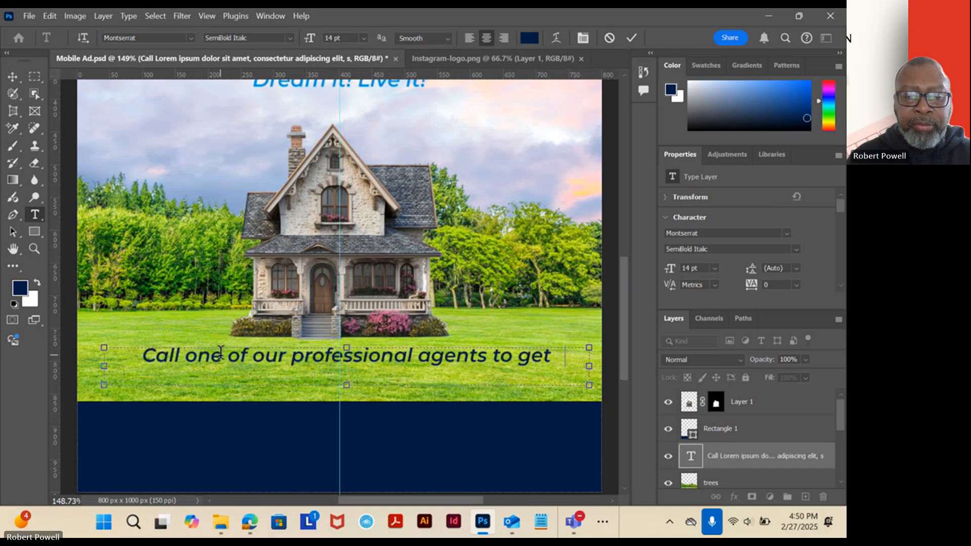
text(your dream)
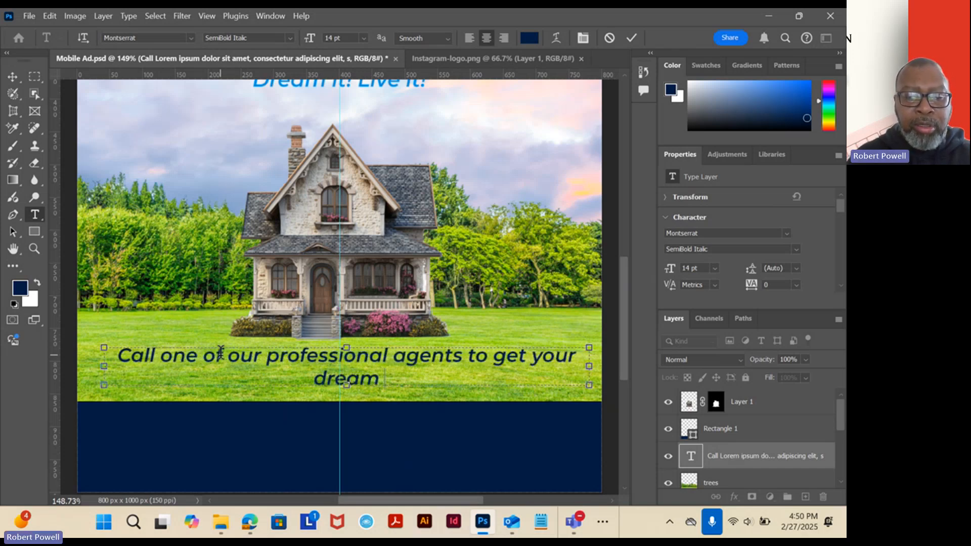
text( honm)
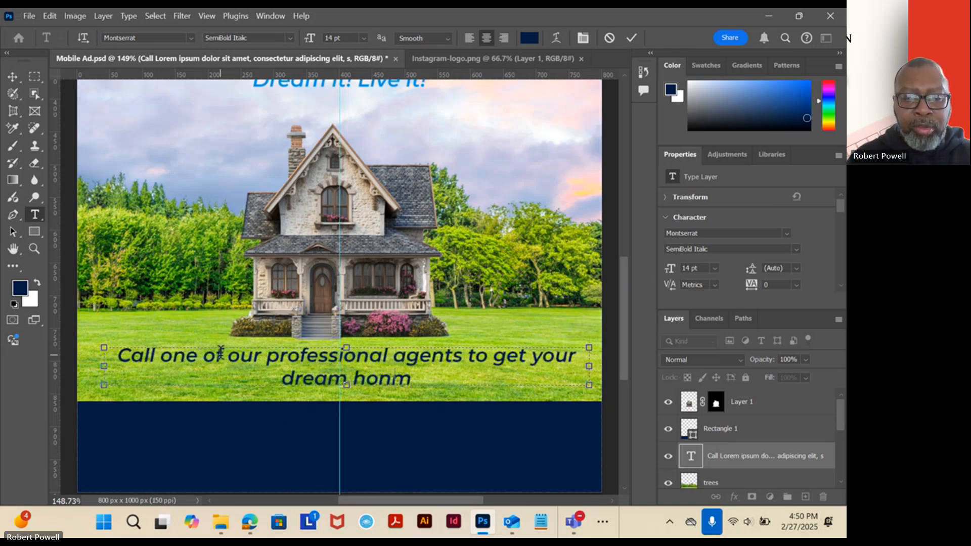
key(BackSpace)
key(BackSpace)
text(me toda)
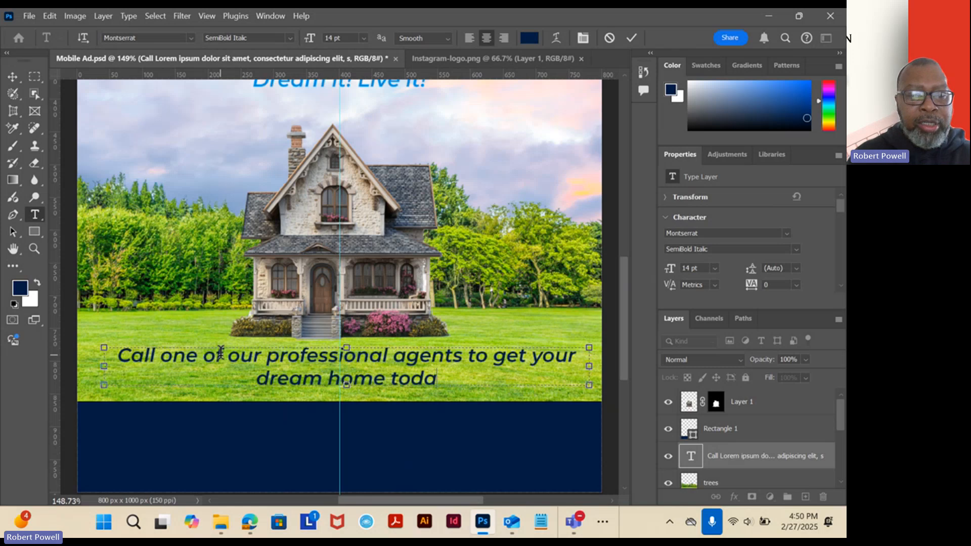
text(y!)
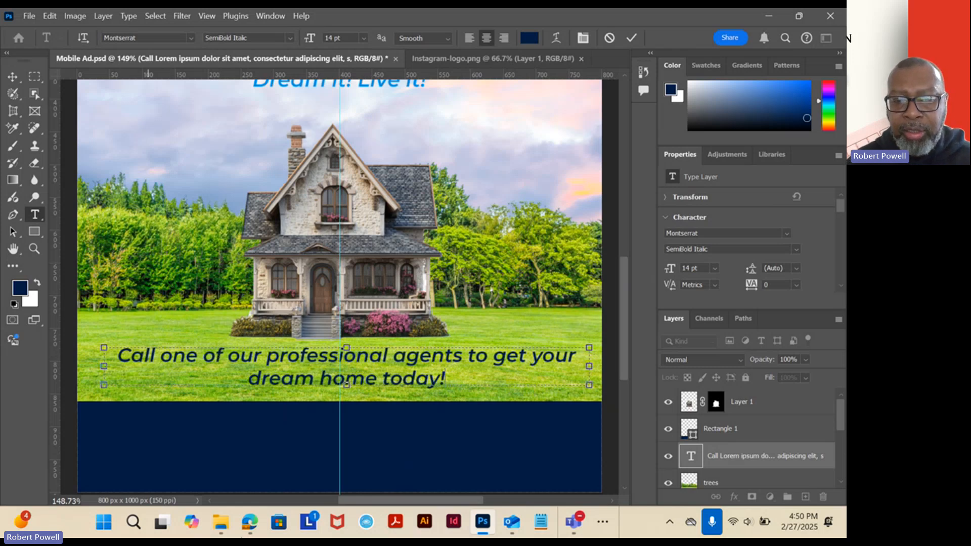
Switch to Photos and compare the slogan's wording and styling with the reference ad Week 7 - MobileAd.jpg.
mouse_move(484, 524)
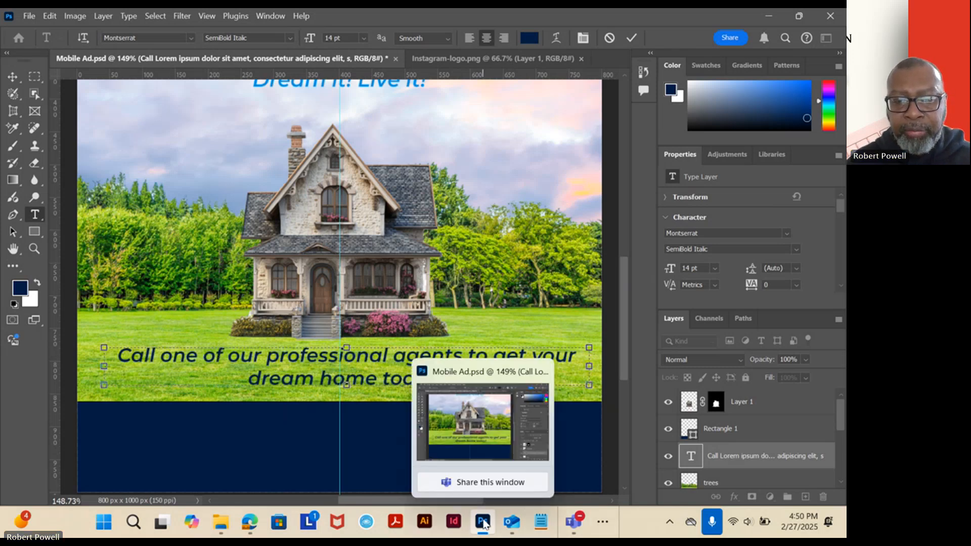
mouse_move(514, 524)
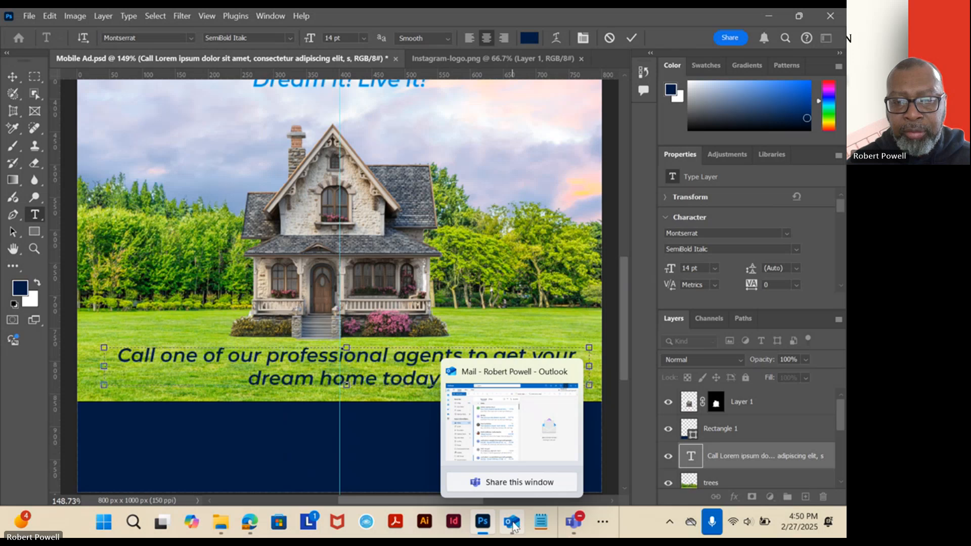
click(603, 522)
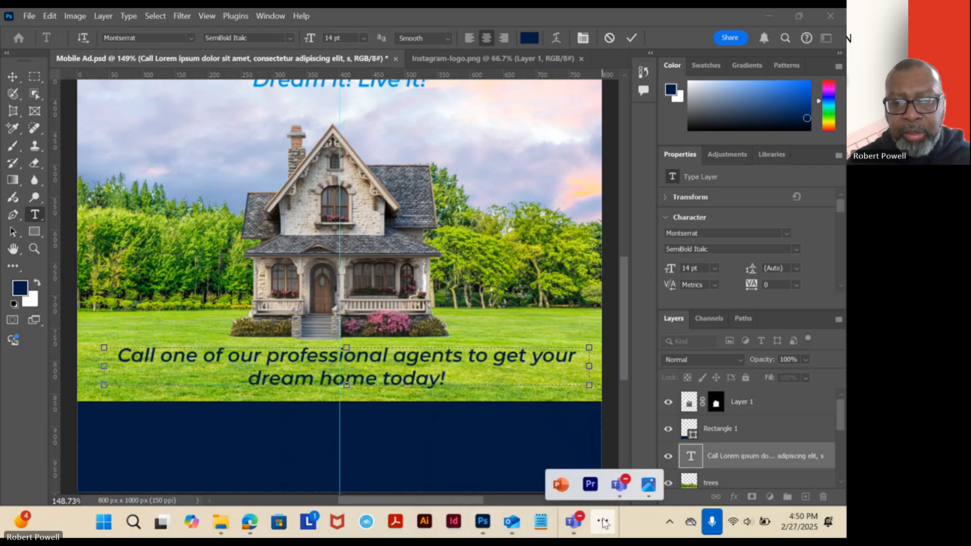
click(647, 482)
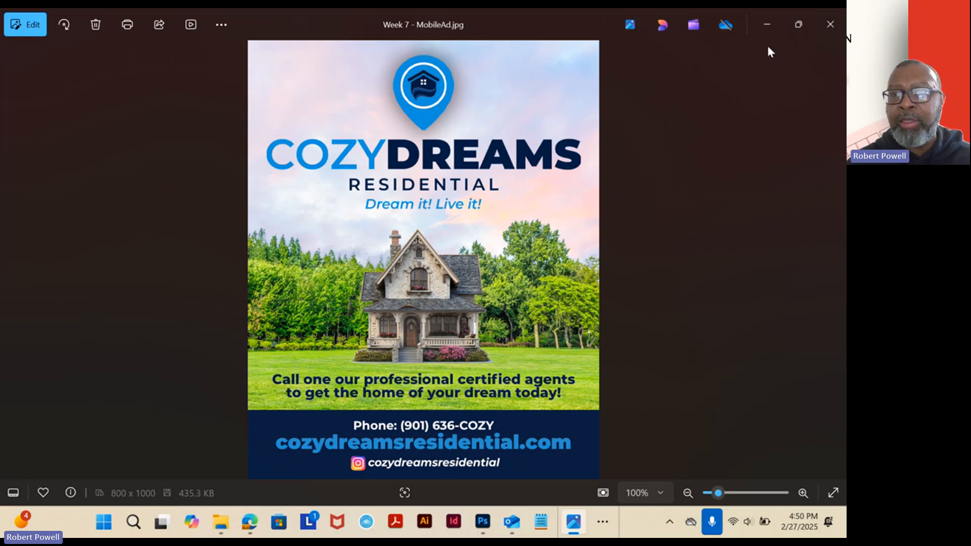
Return to Photoshop and insert "certified" before "professional" in the lawn text.
click(766, 25)
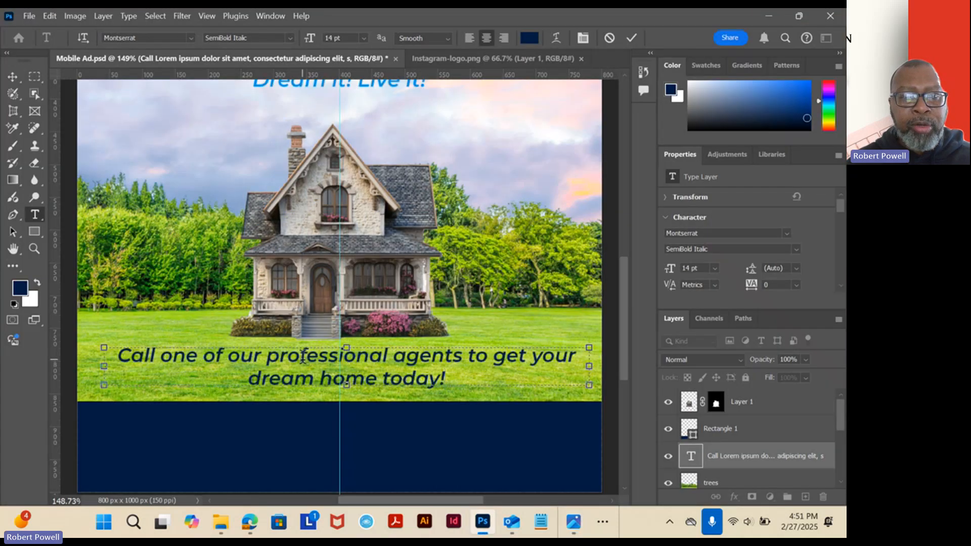
click(265, 354)
text(certifie)
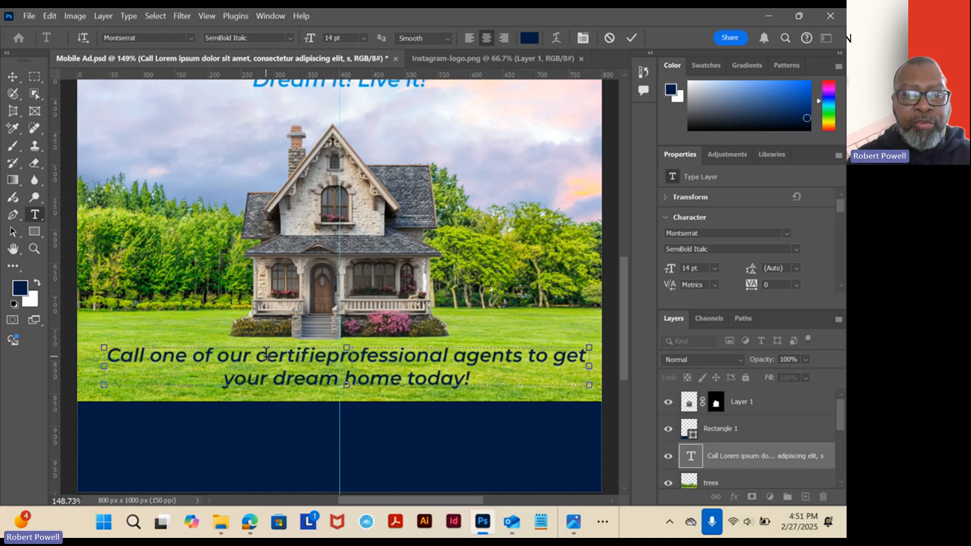
text(d)
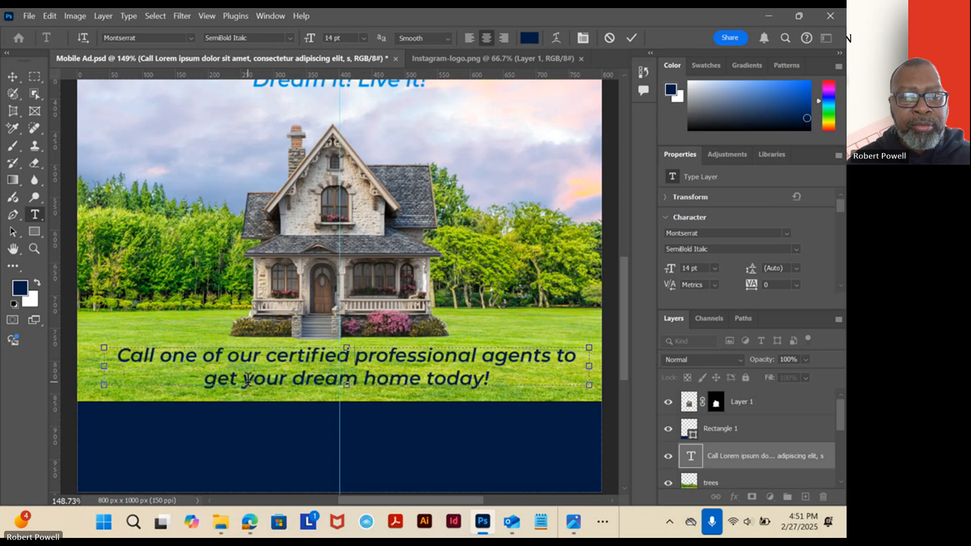
Replace "your dream home" in the lawn text with "the home of your dreams", keeping "today!" at the end.
drag(243, 379, 361, 384)
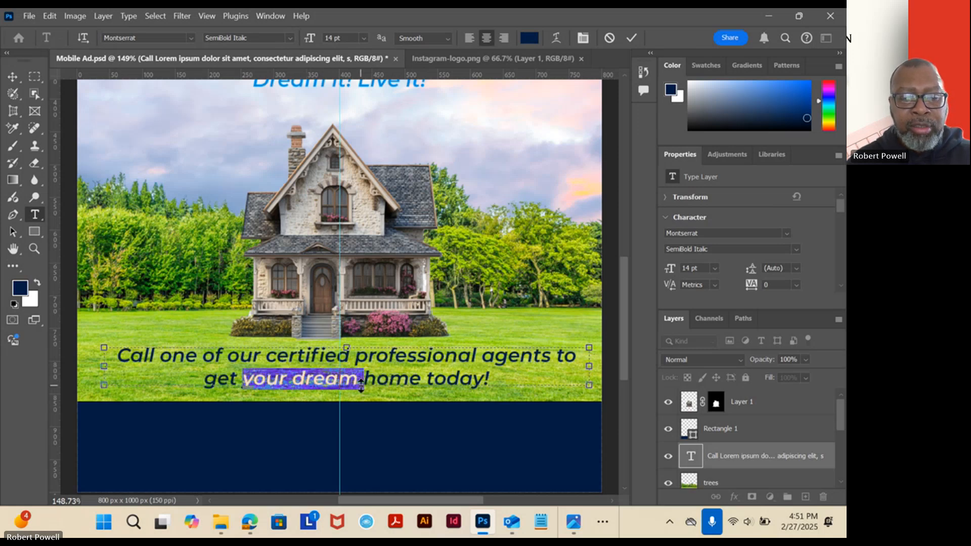
text(the)
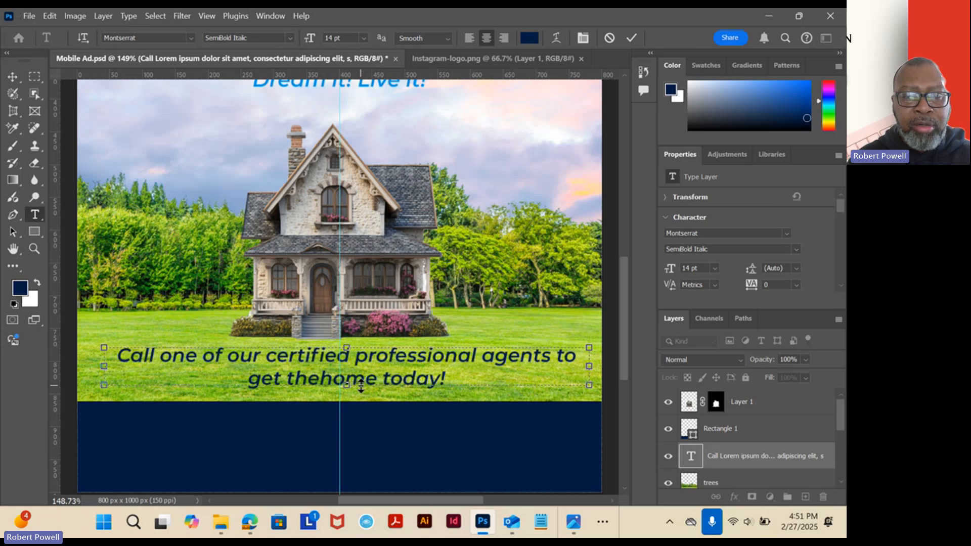
text( home)
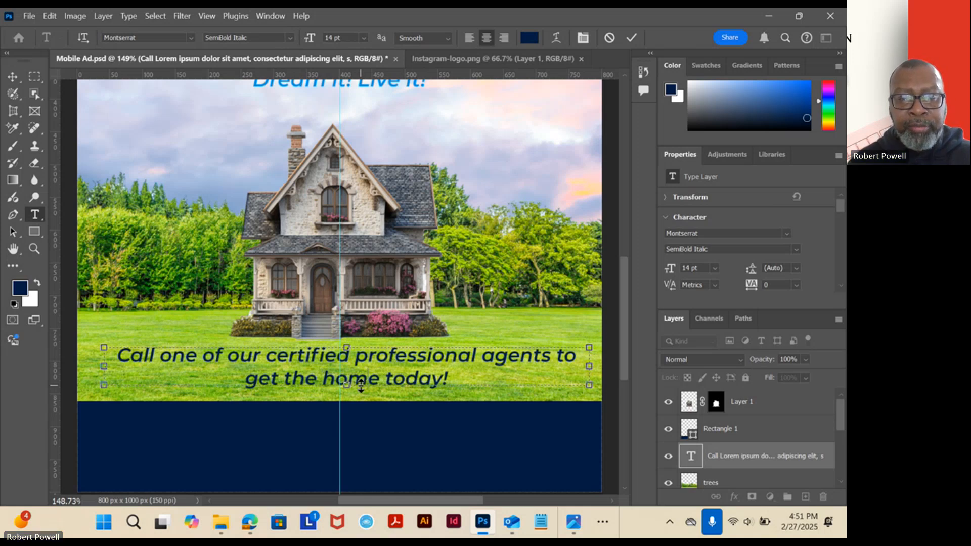
text( of your d)
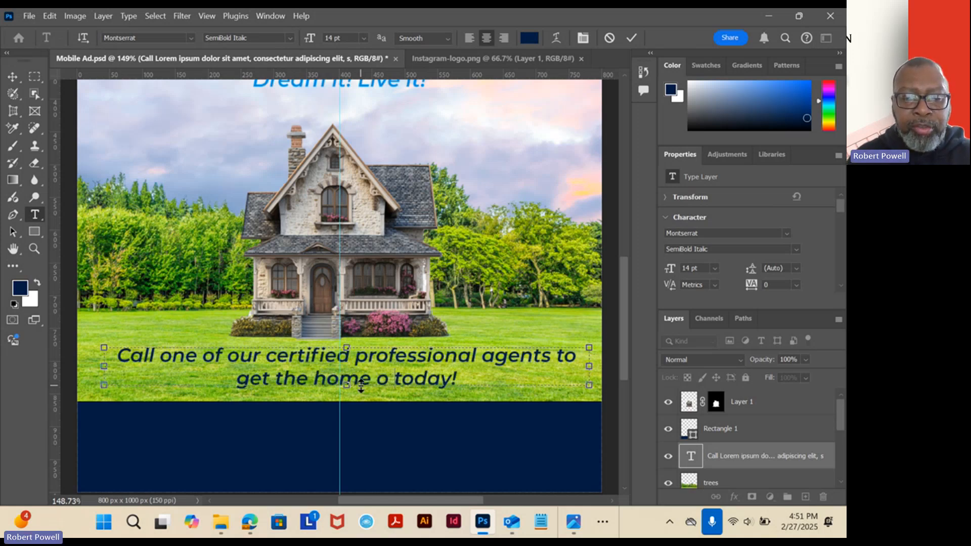
text(reams to)
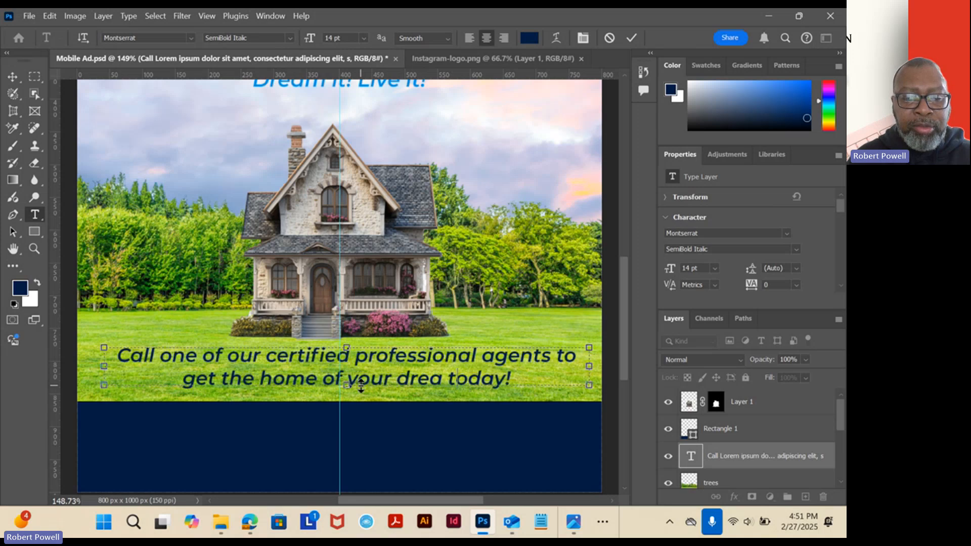
key(BackSpace)
key(BackSpace)
key(BackSpace)
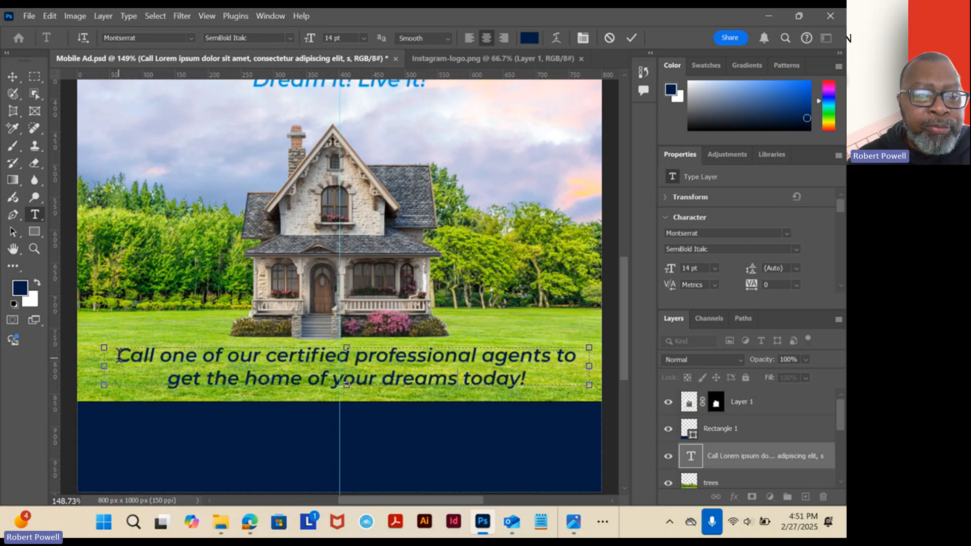
Change the font style of the whole lawn text to Montserrat Black and commit the edit.
drag(119, 355, 545, 380)
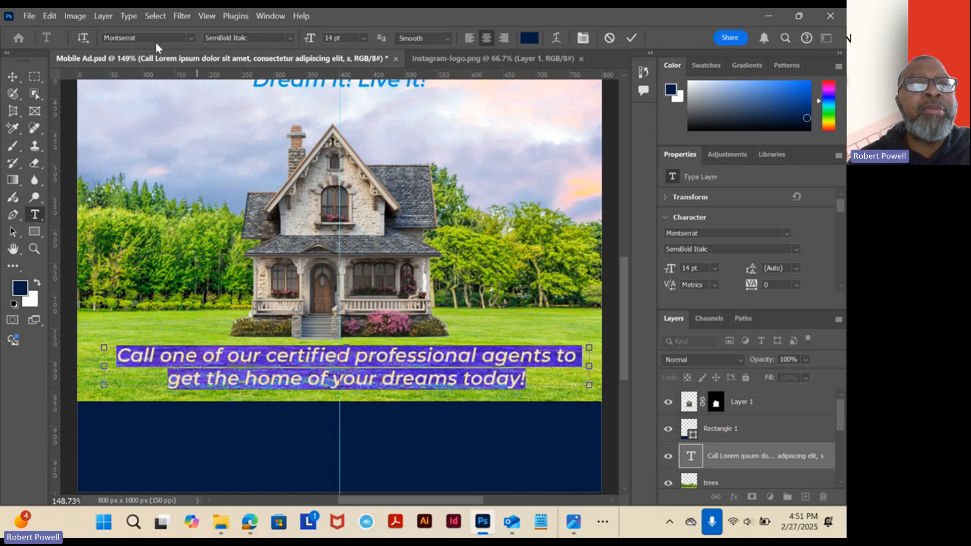
click(289, 38)
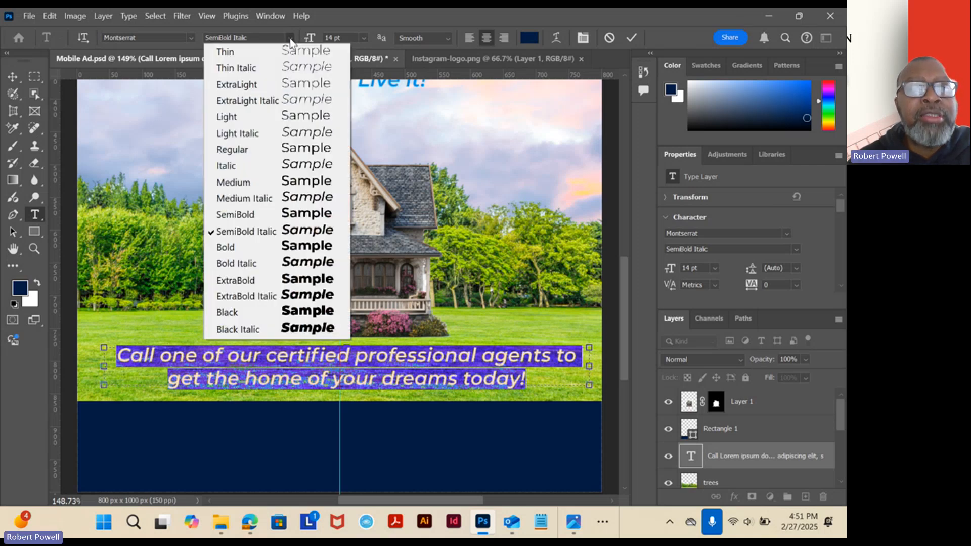
click(239, 313)
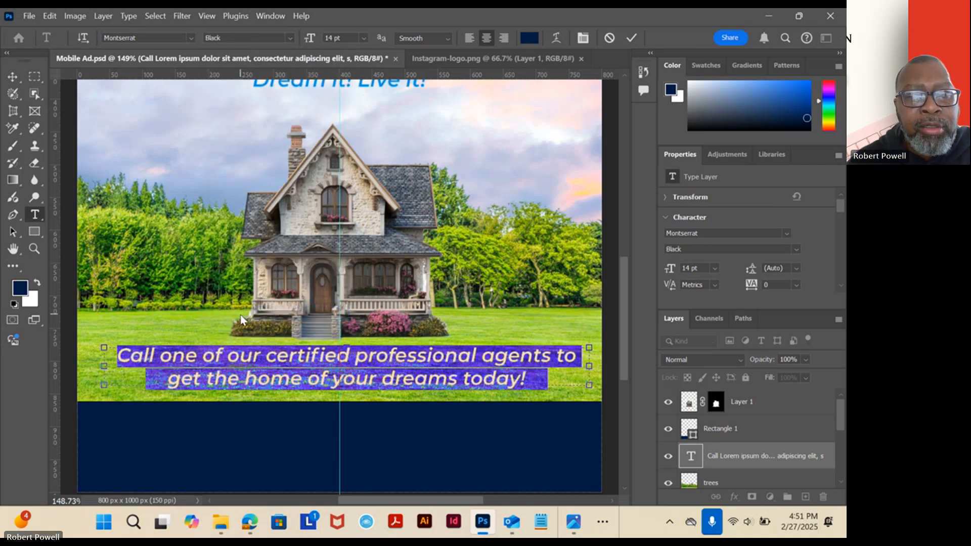
click(13, 77)
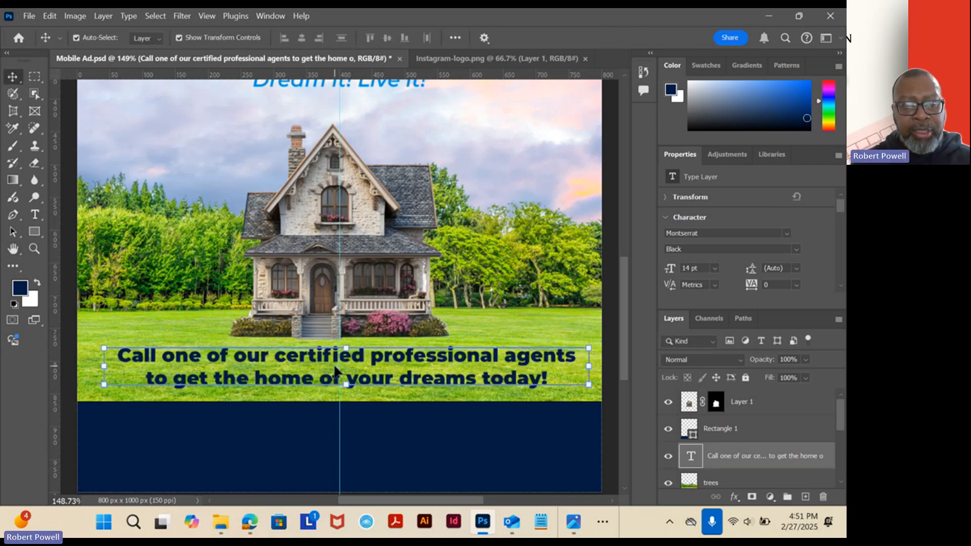
Centre the lawn text box on the vertical guide and move it slightly down, away from the house steps.
scroll(336, 360, up, 5)
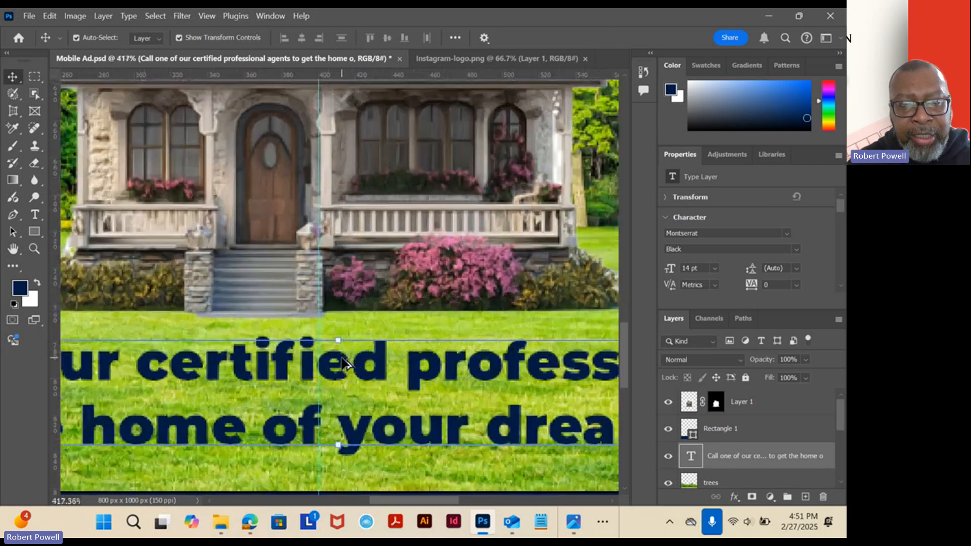
scroll(337, 364, down, 3)
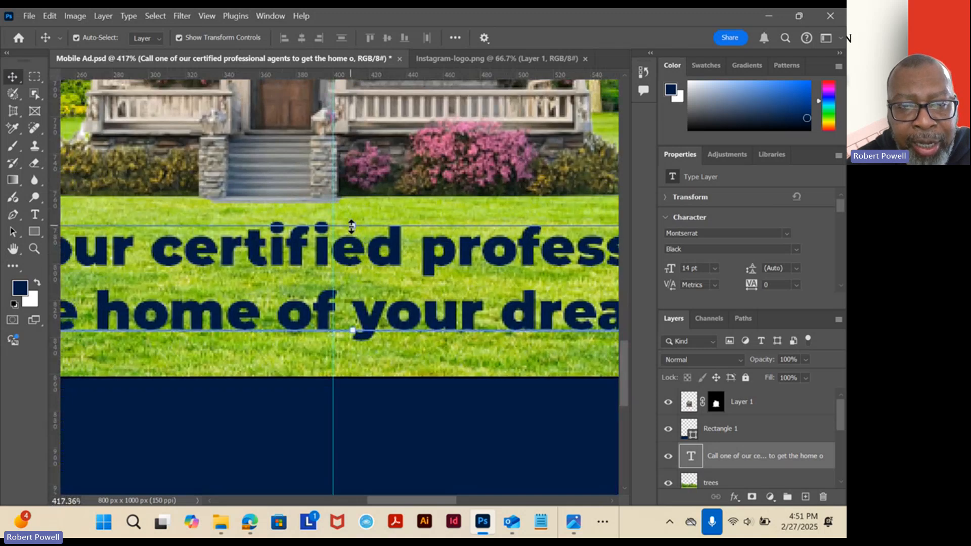
click(333, 177)
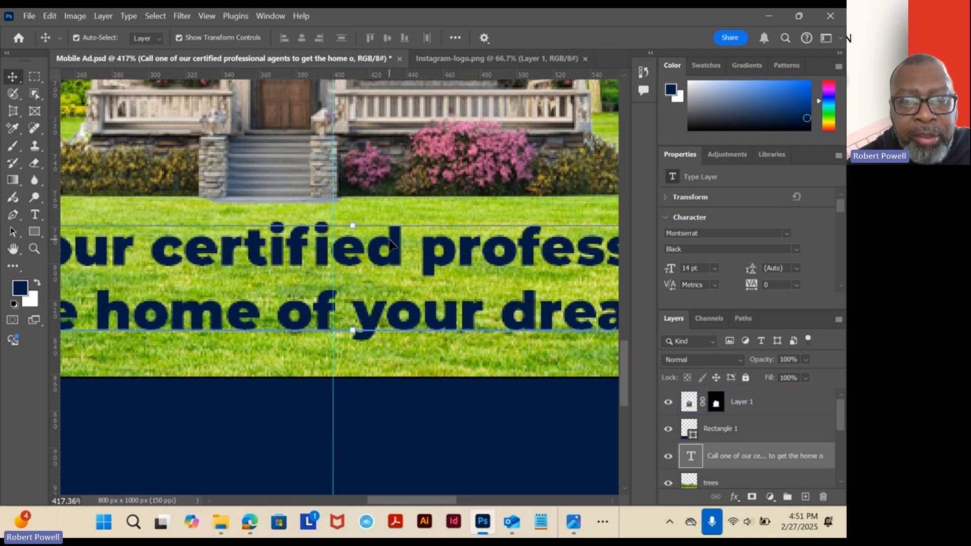
drag(389, 240, 373, 247)
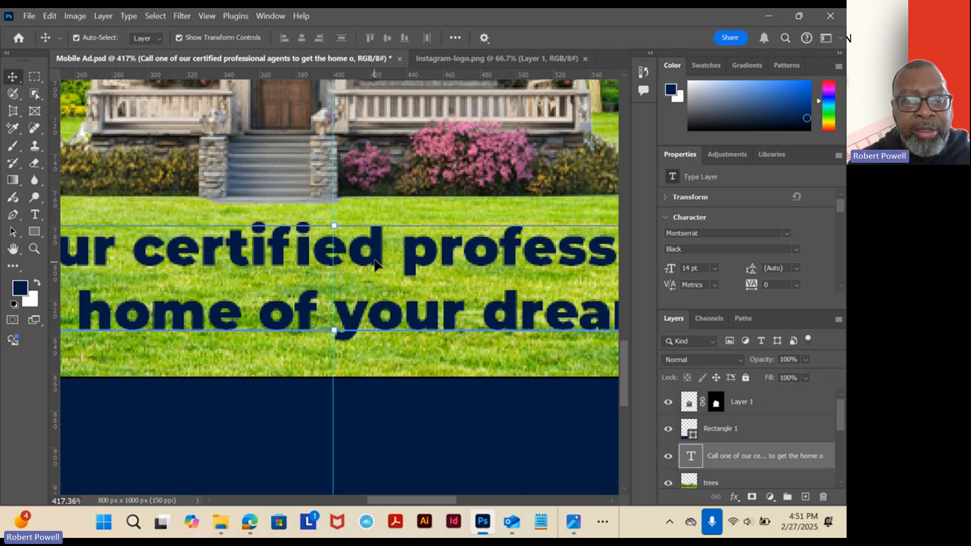
drag(372, 263, 368, 275)
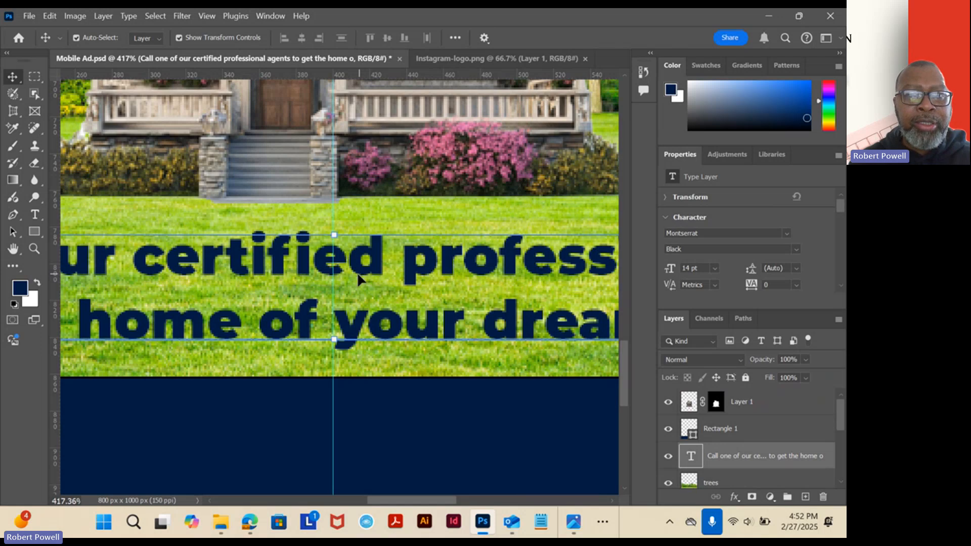
Set the leading of the lawn text's second line, "to get the home of your dreams today!", to 14 pt and commit.
scroll(358, 278, down, 6)
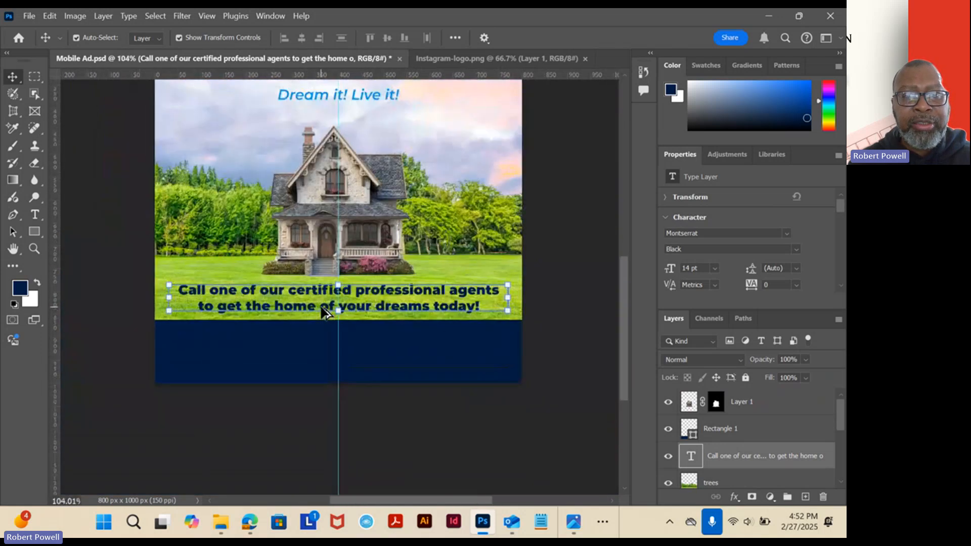
scroll(323, 308, up, 4)
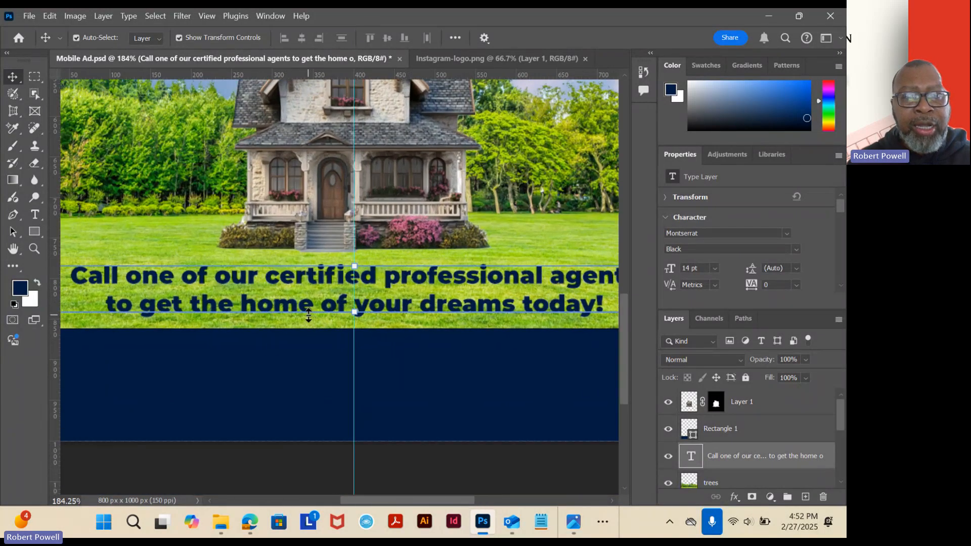
scroll(308, 315, up, 1)
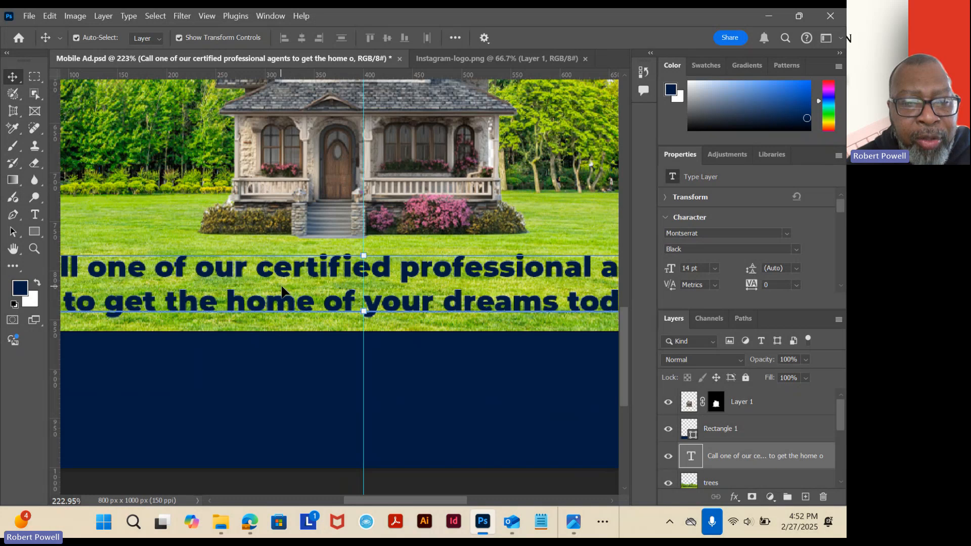
click(34, 216)
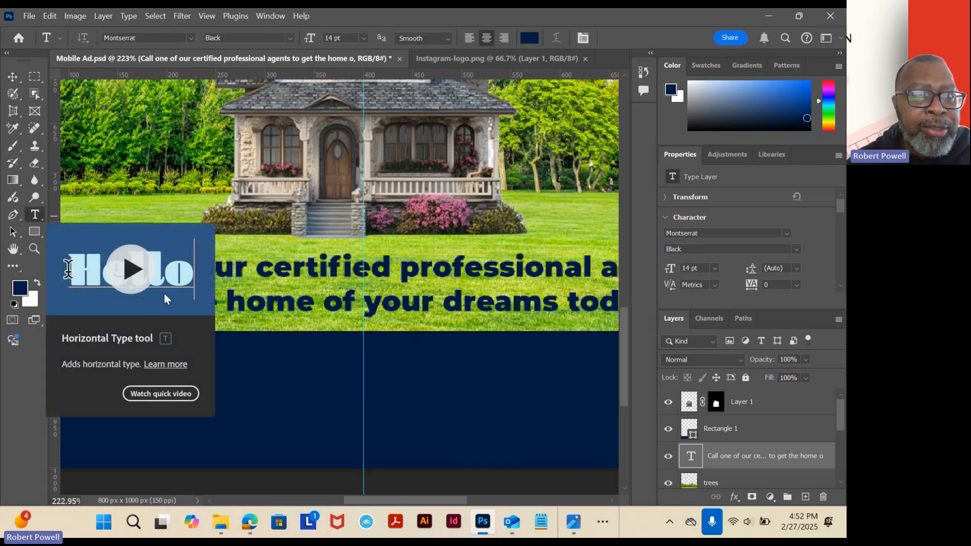
double_click(255, 301)
click(254, 301)
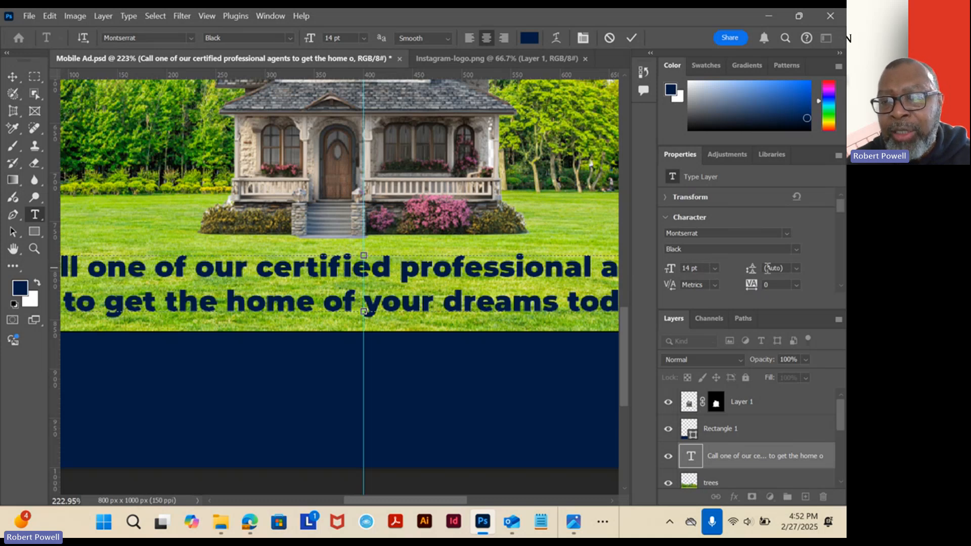
click(796, 272)
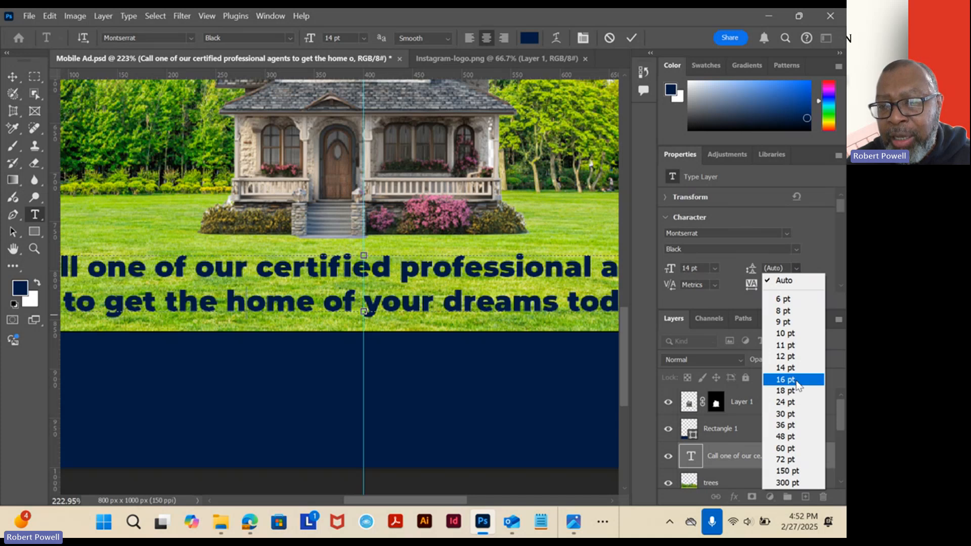
click(787, 368)
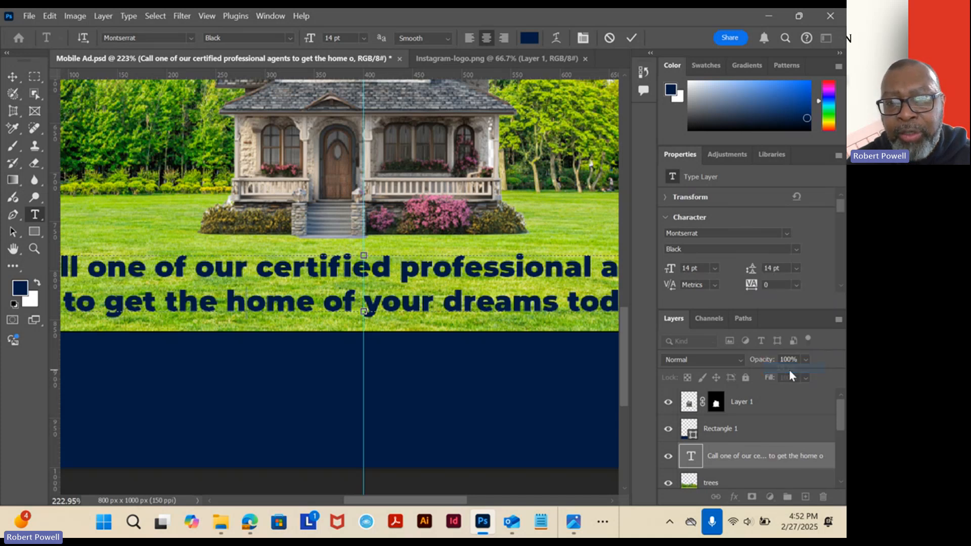
triple_click(477, 297)
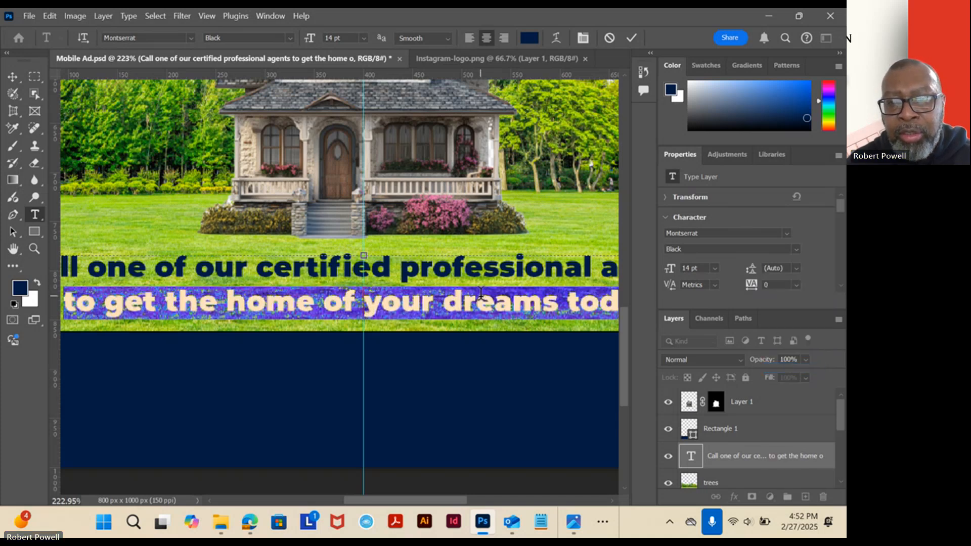
click(796, 268)
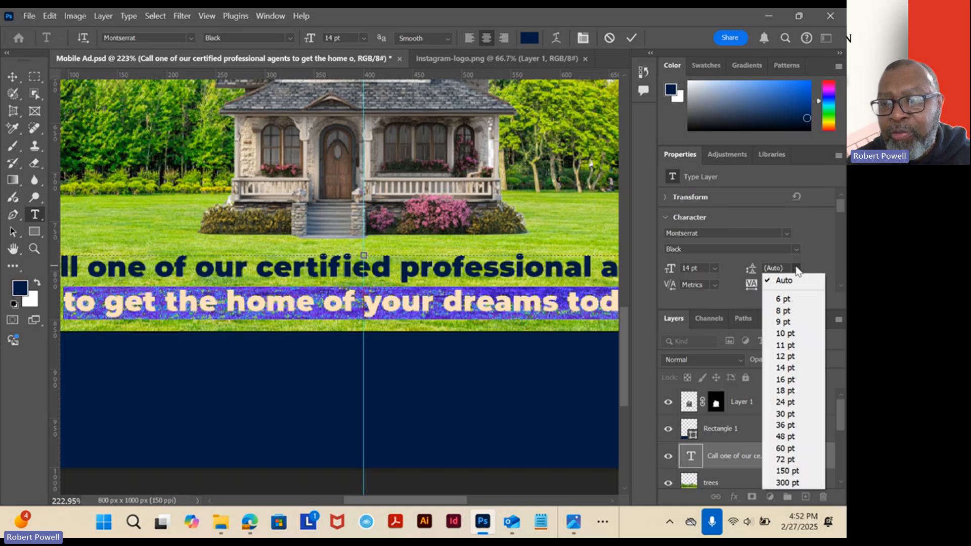
click(790, 369)
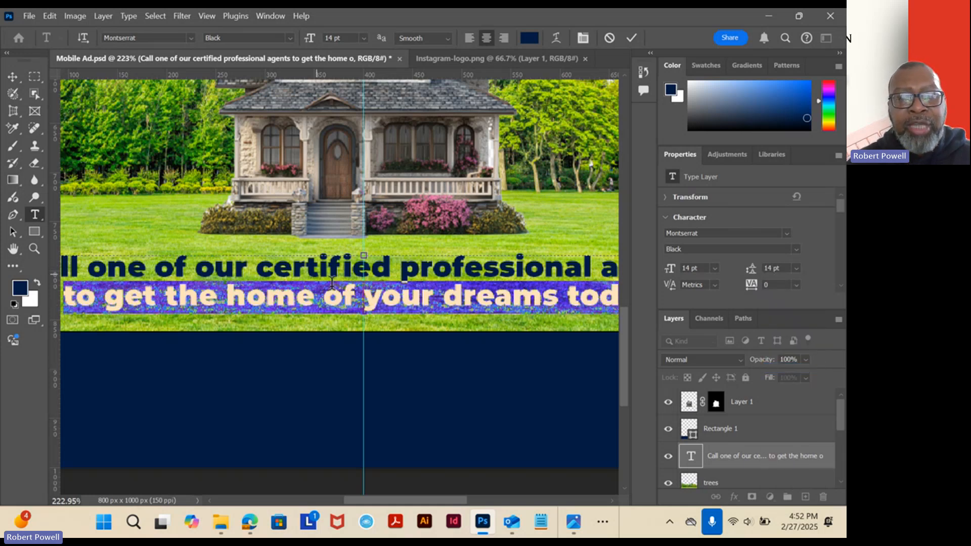
click(13, 77)
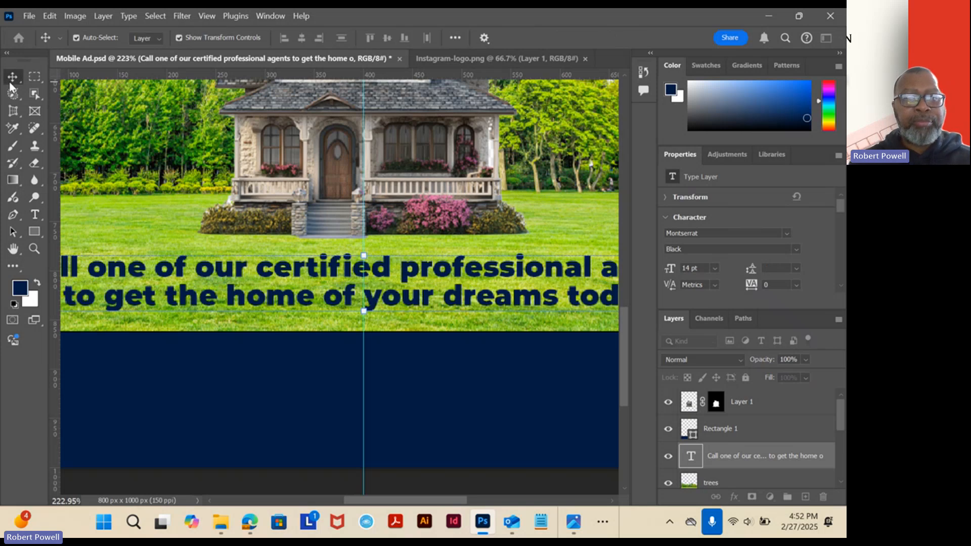
Review the ad's overall layout from the logo and tagline down to the lawn text and empty navy footer.
scroll(298, 272, down, 5)
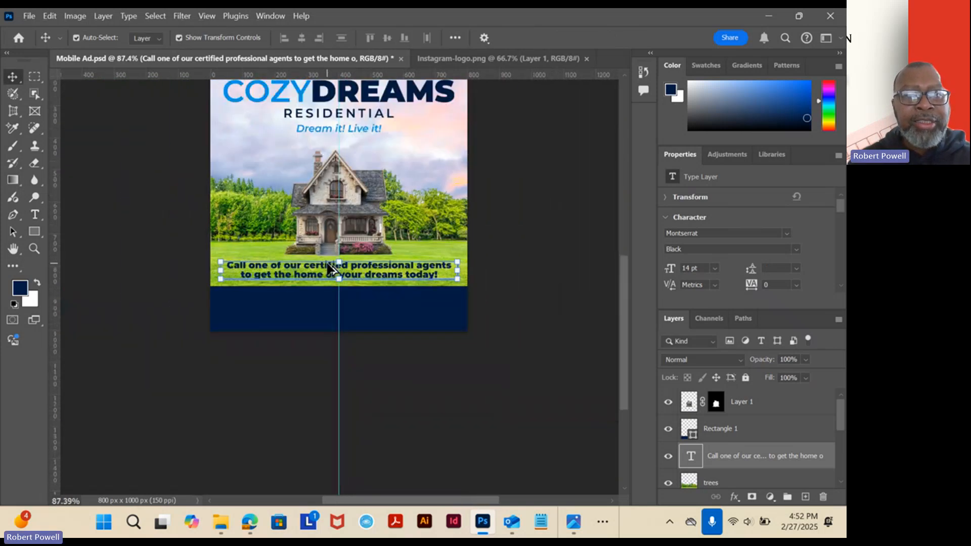
scroll(328, 264, up, 3)
drag(418, 163, 413, 266)
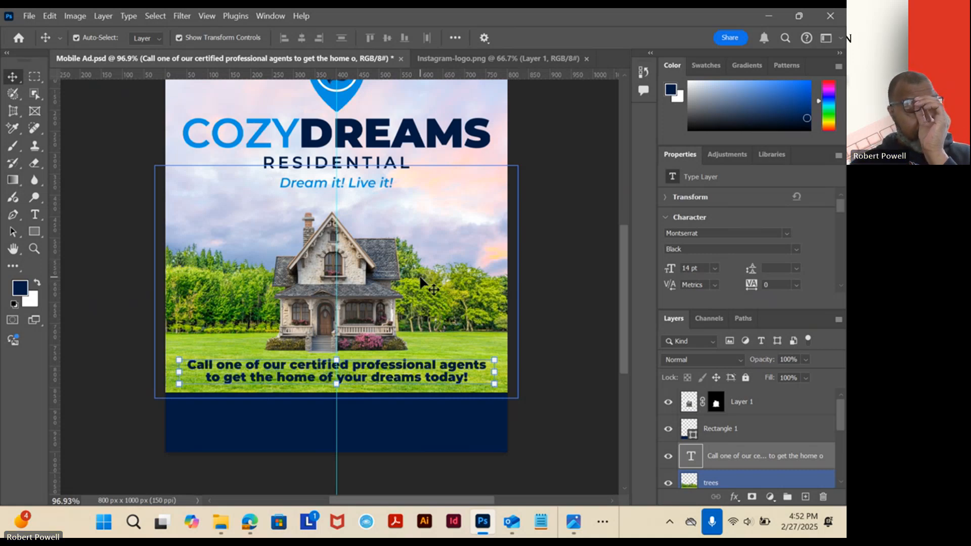
click(417, 278)
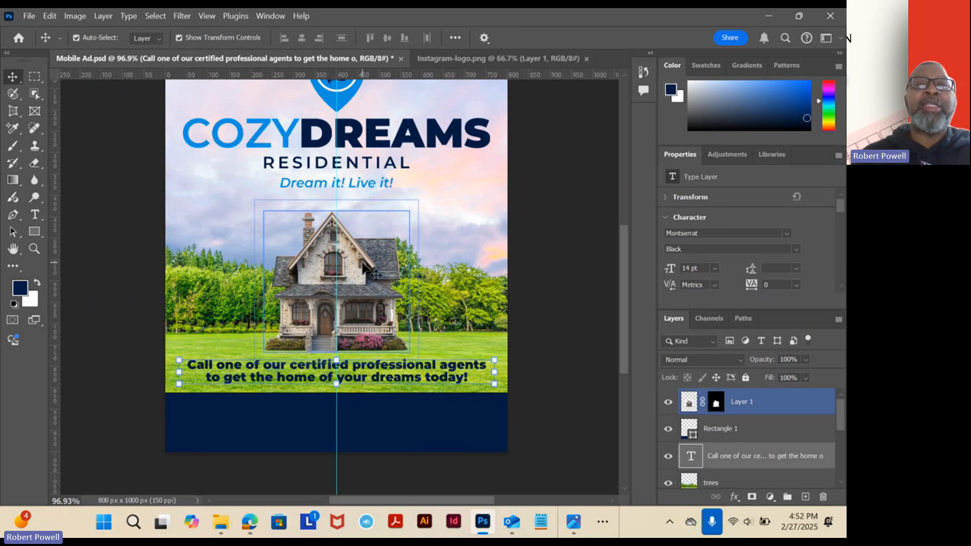
scroll(312, 222, up, 3)
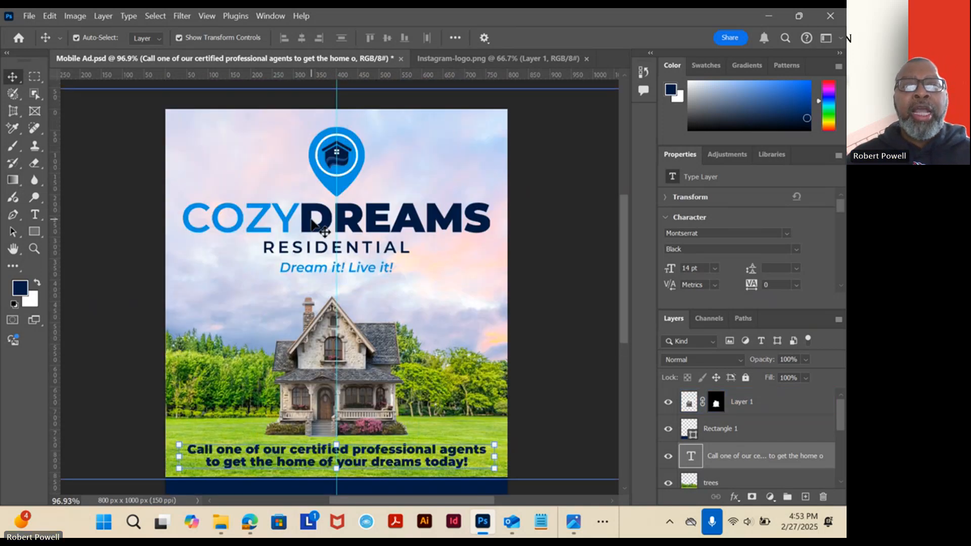
scroll(312, 220, down, 5)
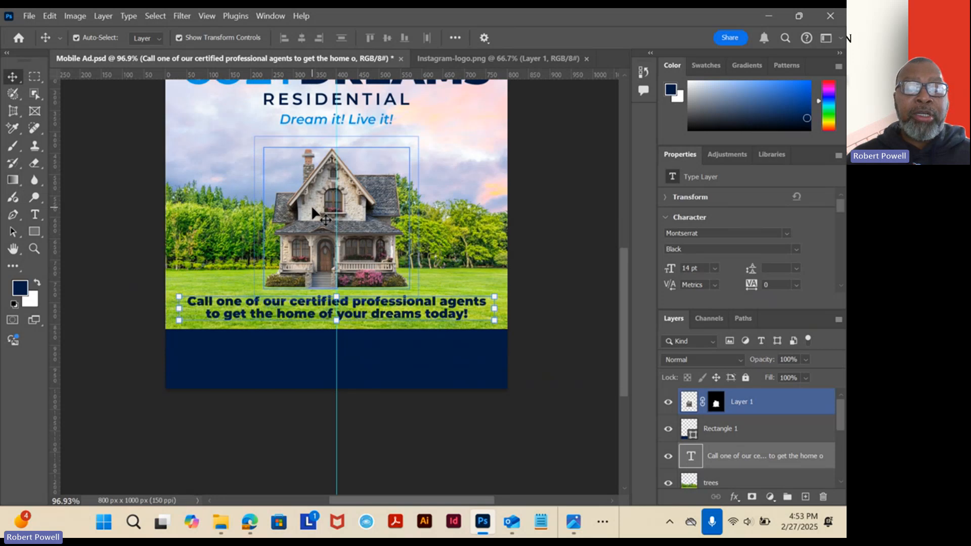
scroll(311, 205, down, 1)
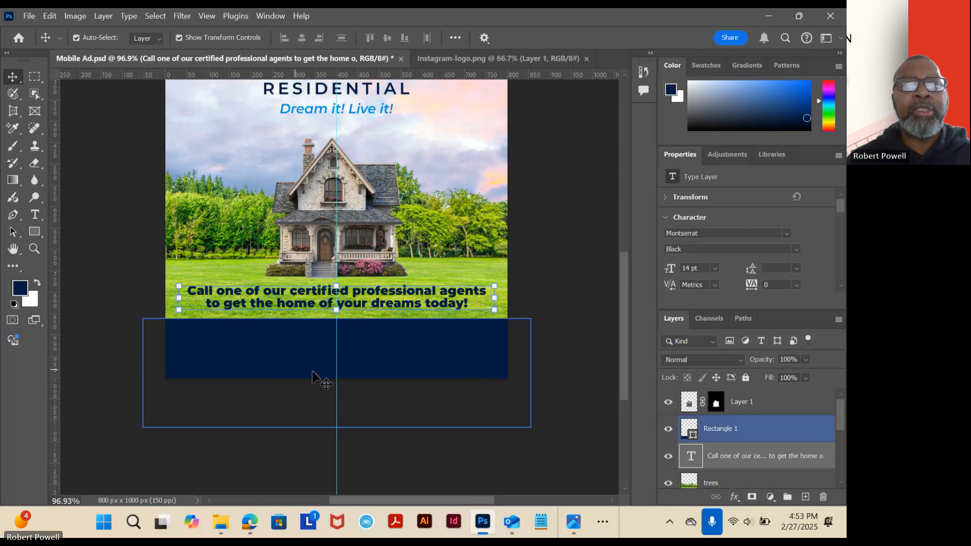
Compare the ad's layout with the reference image Week 7 - MobileAd.jpg, paying attention to the contact lines in its footer.
scroll(548, 340, up, 5)
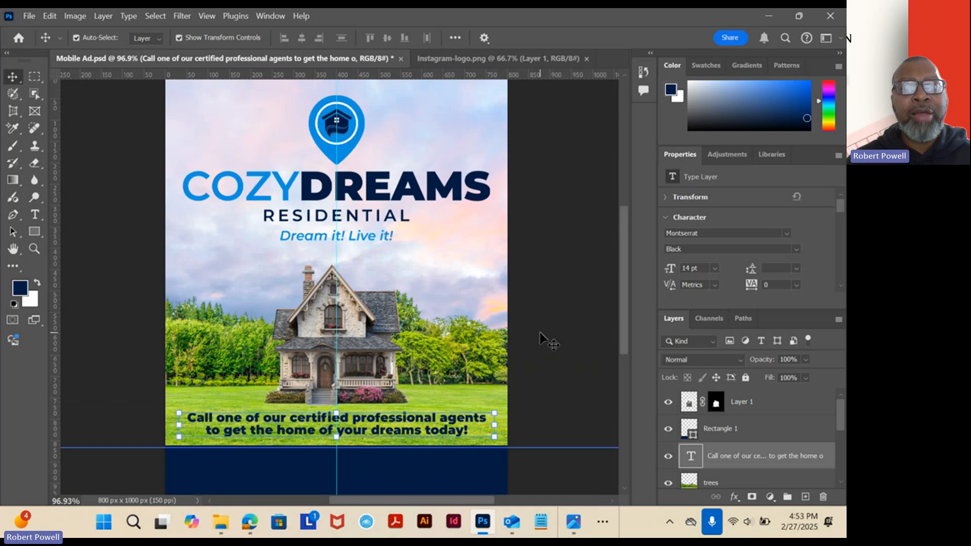
scroll(548, 340, down, 5)
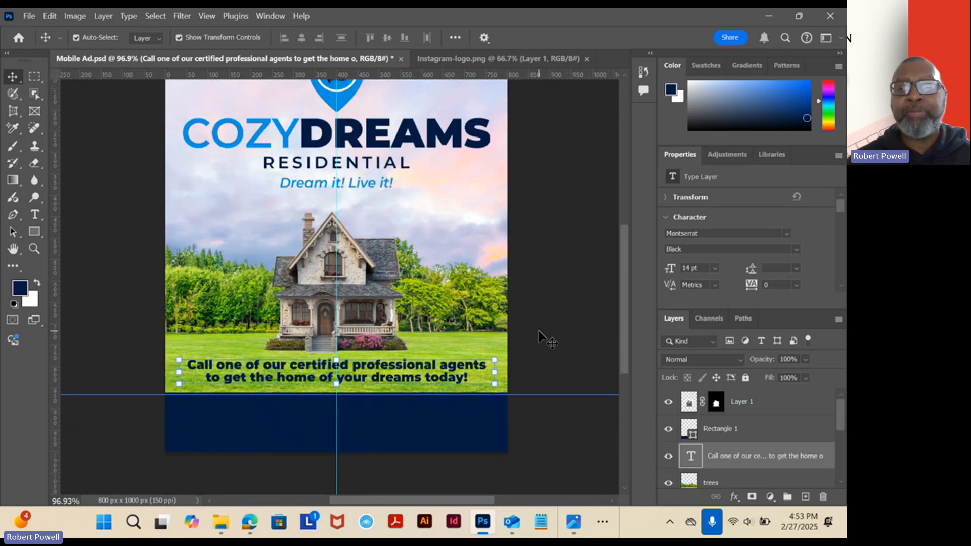
click(700, 436)
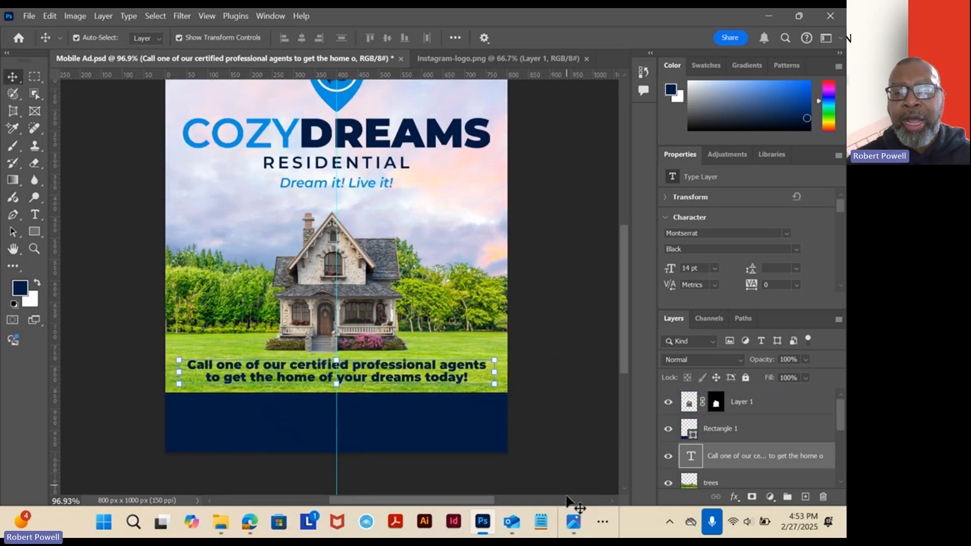
click(570, 527)
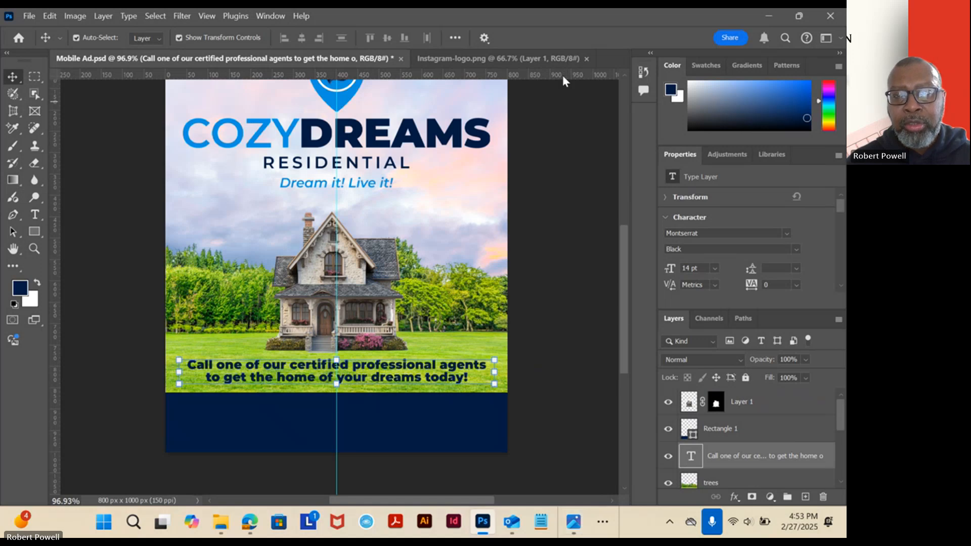
click(573, 526)
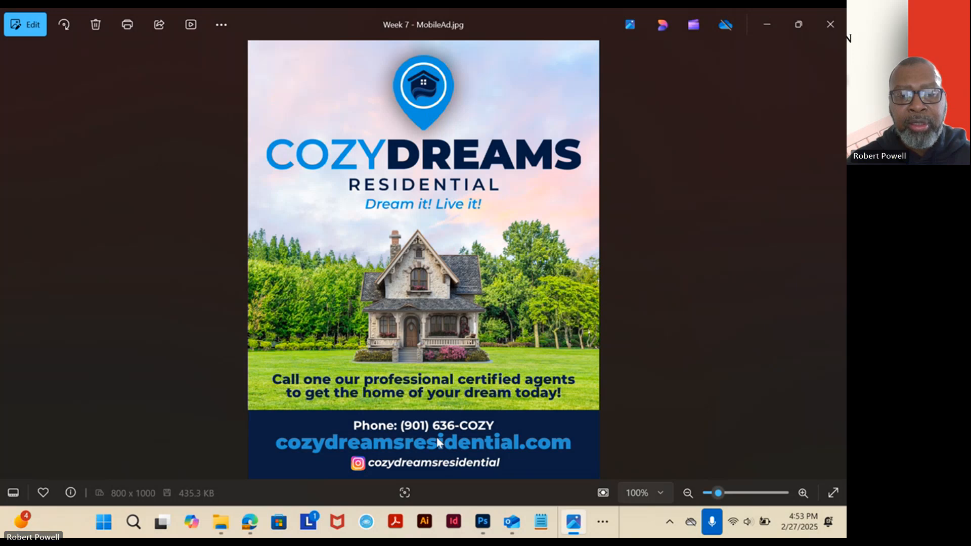
click(767, 24)
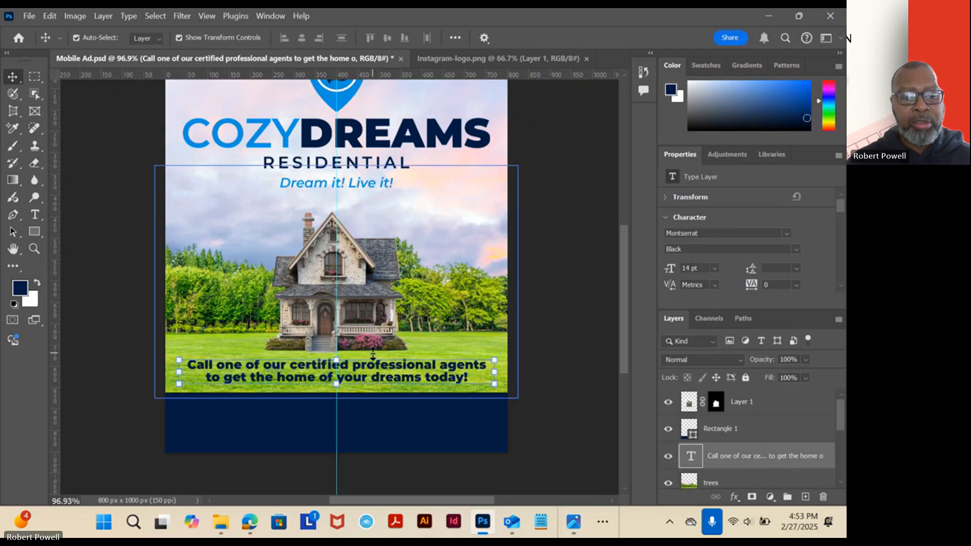
Add a centred text line on the vertical guide near the navy footer's upper edge, reading "Phone:" followed by the company's phone number.
scroll(374, 360, up, 3)
scroll(372, 354, up, 2)
drag(311, 354, 398, 200)
scroll(344, 273, down, 2)
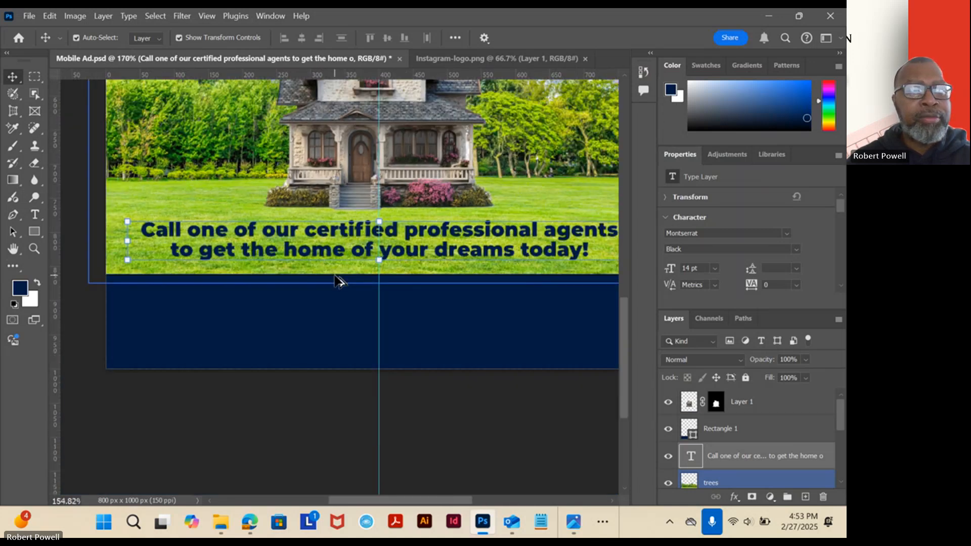
click(36, 215)
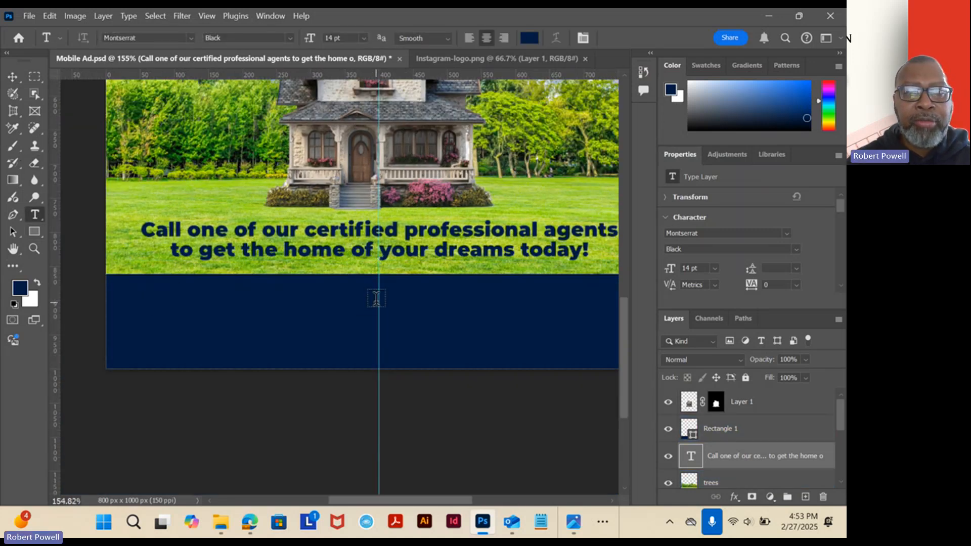
click(37, 283)
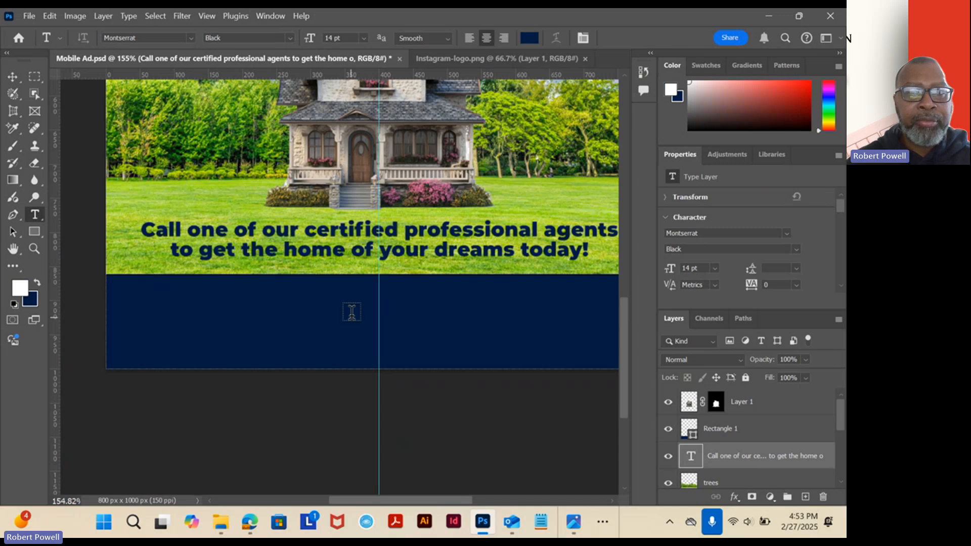
click(381, 287)
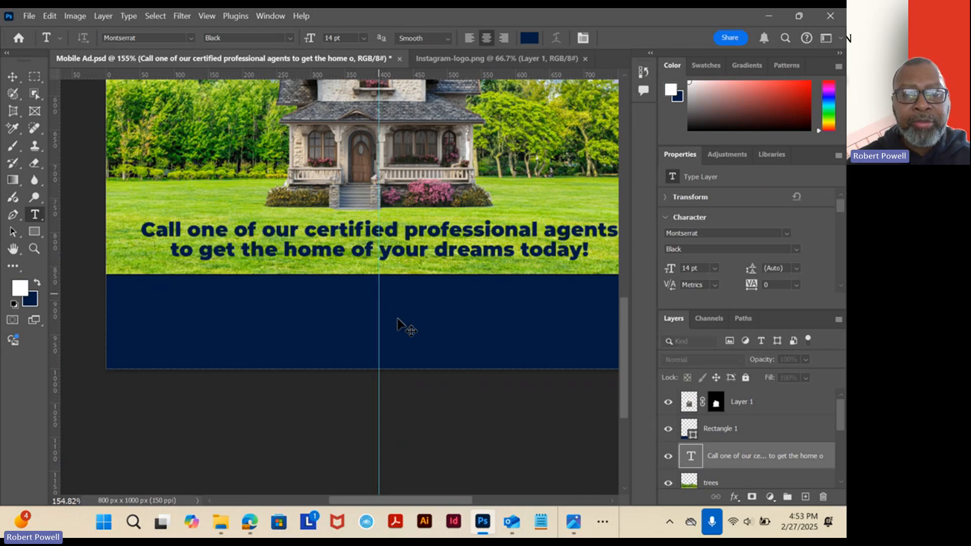
text(Phone: )
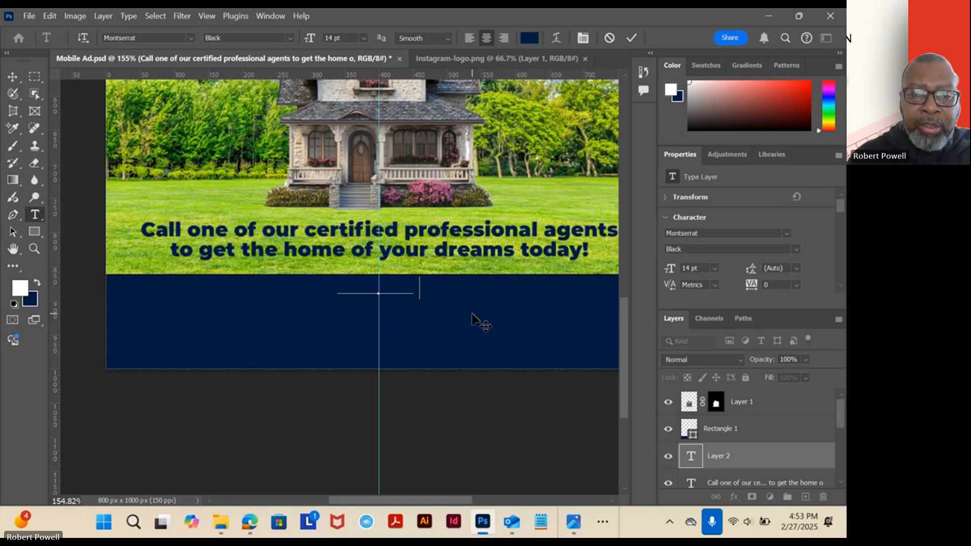
text(5)
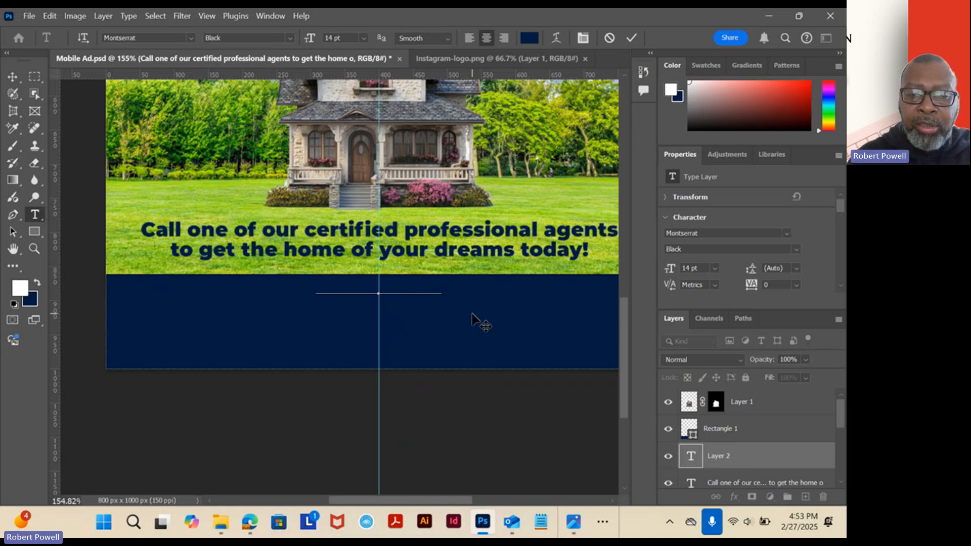
text(: )
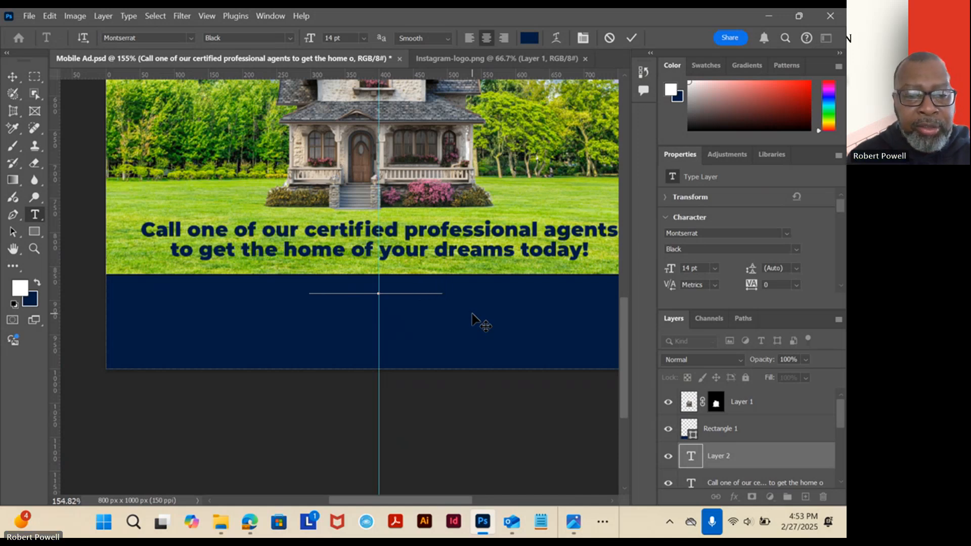
text(555-)
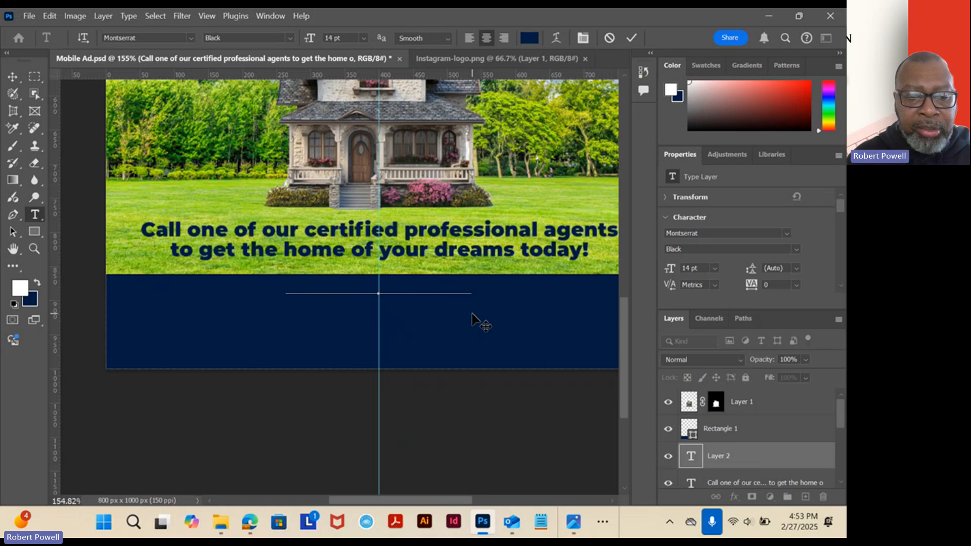
text(555-5)
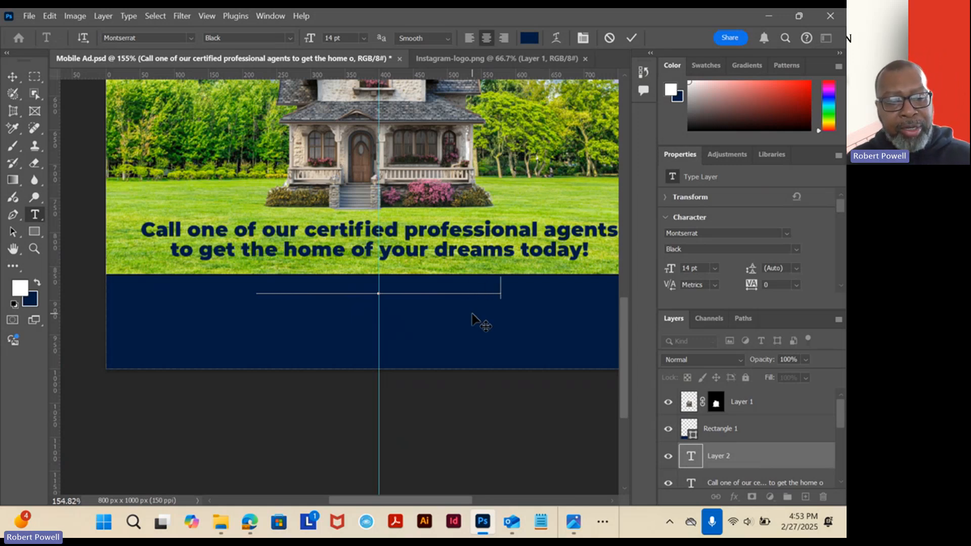
Colour the whole phone line white and move its text layer to the top of the layer stack, above Layer 1.
key(ctrl)
key(ctrl+a)
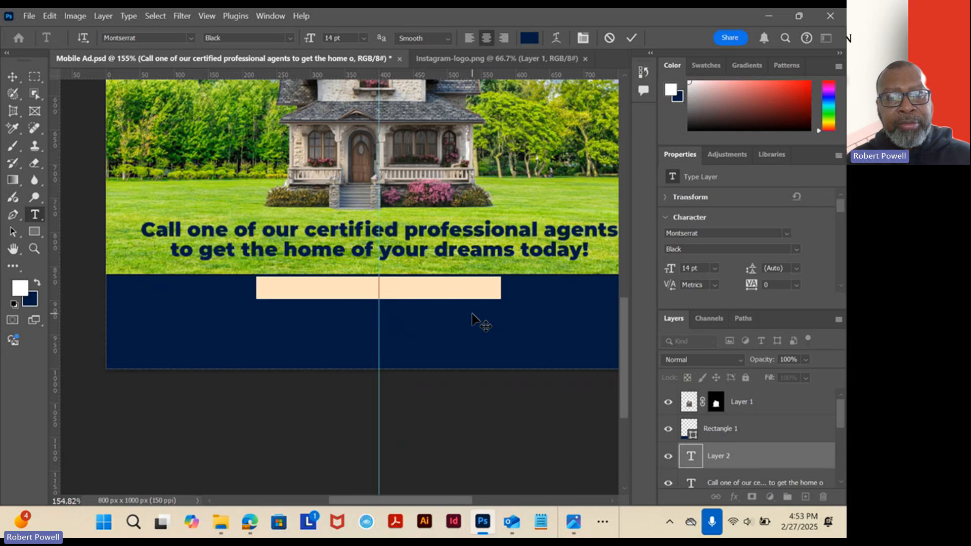
click(37, 285)
click(37, 284)
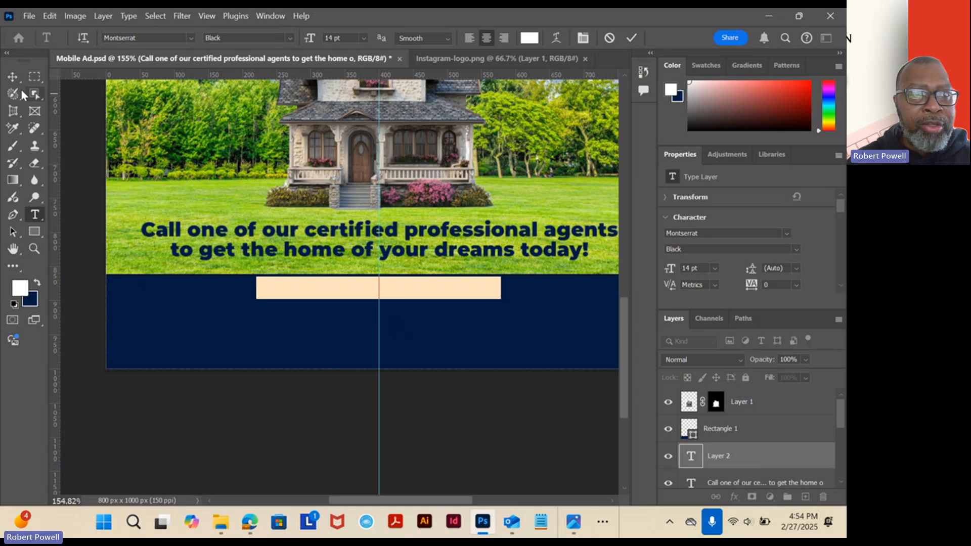
click(12, 75)
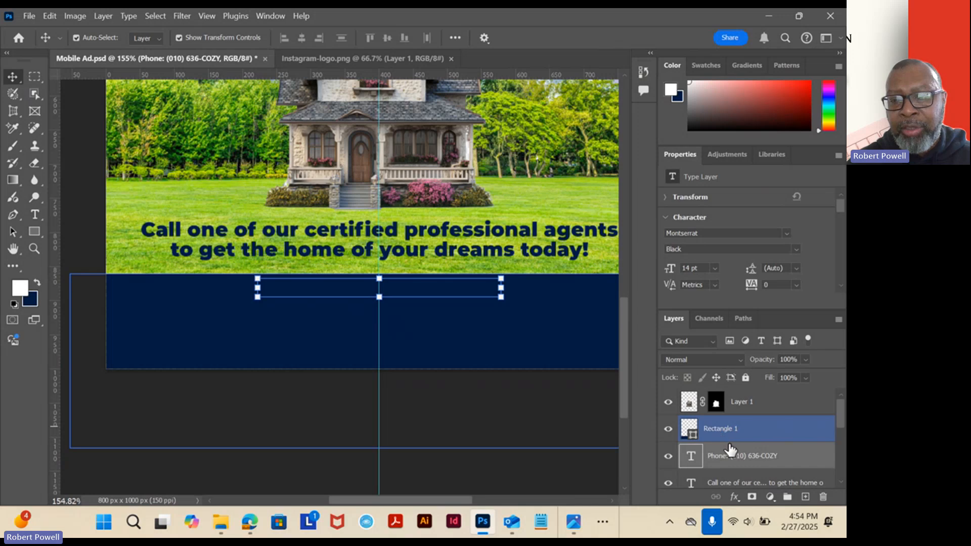
drag(747, 461, 740, 402)
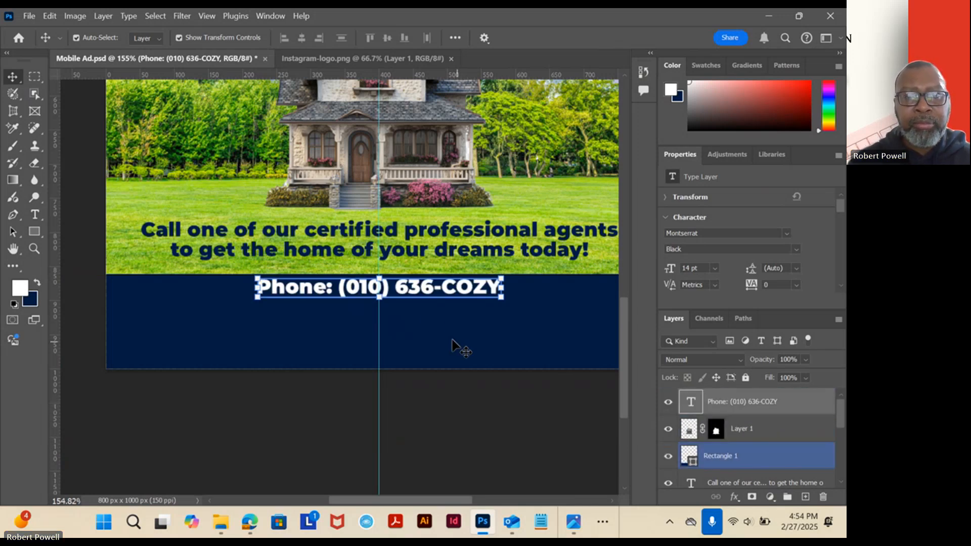
Correct the area code in the footer's phone line to match the reference ad.
scroll(413, 300, up, 5)
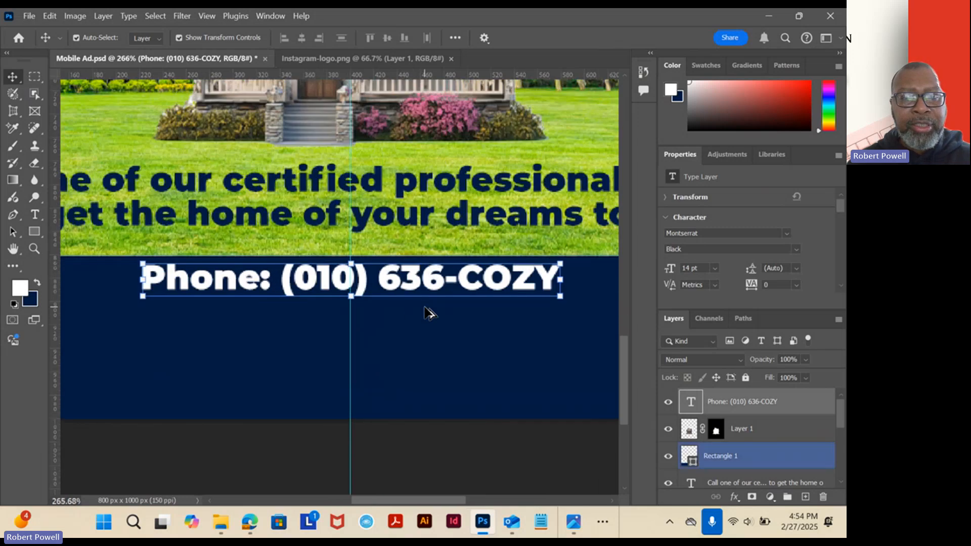
click(37, 214)
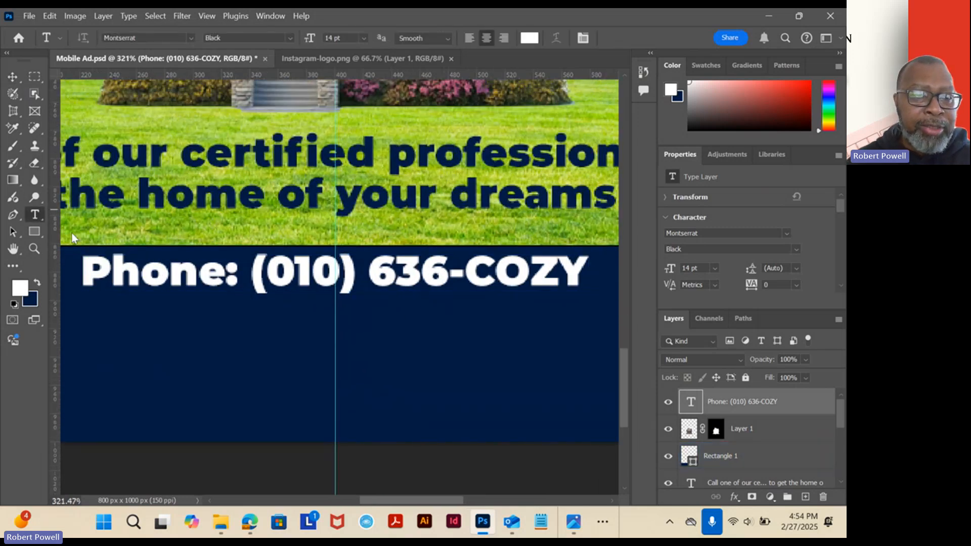
click(269, 274)
text(0)
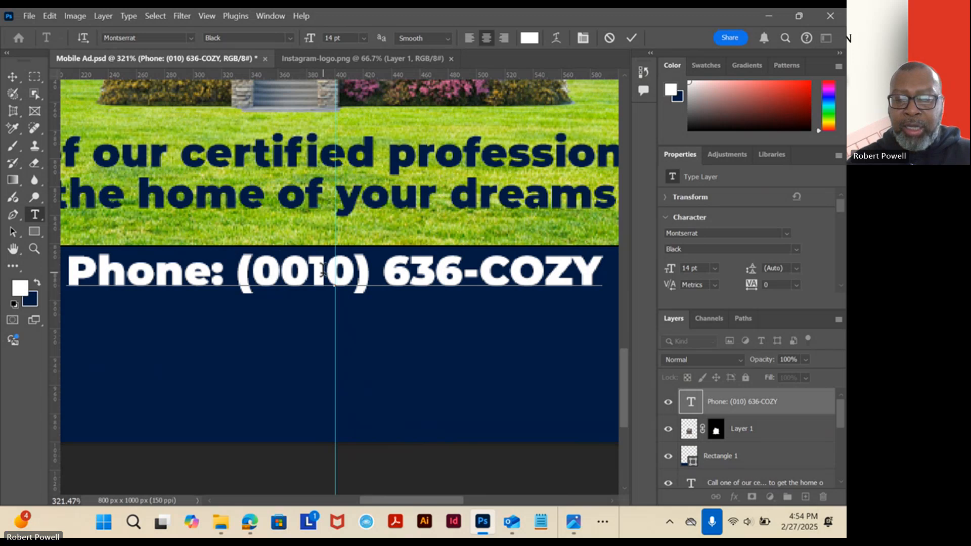
key(BackSpace)
text(9)
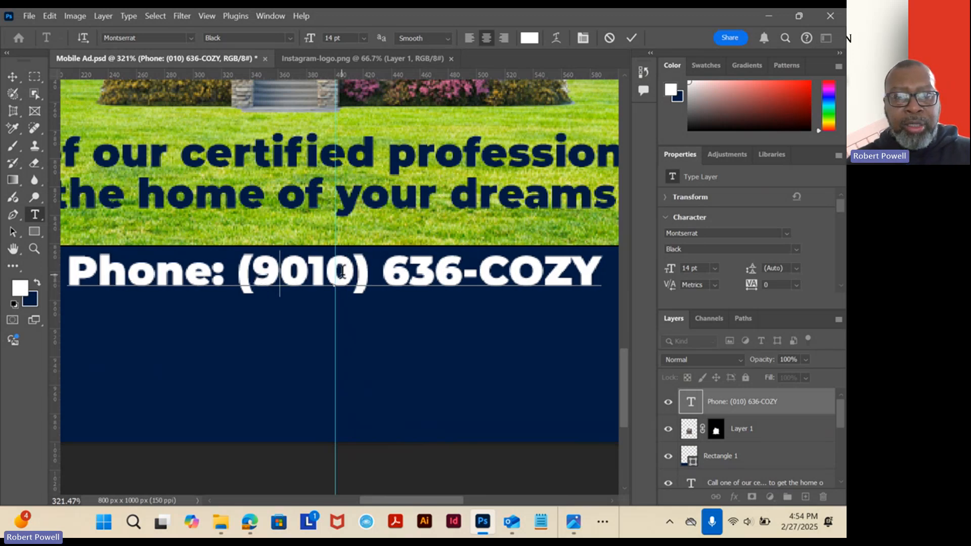
click(343, 274)
key(BackSpace)
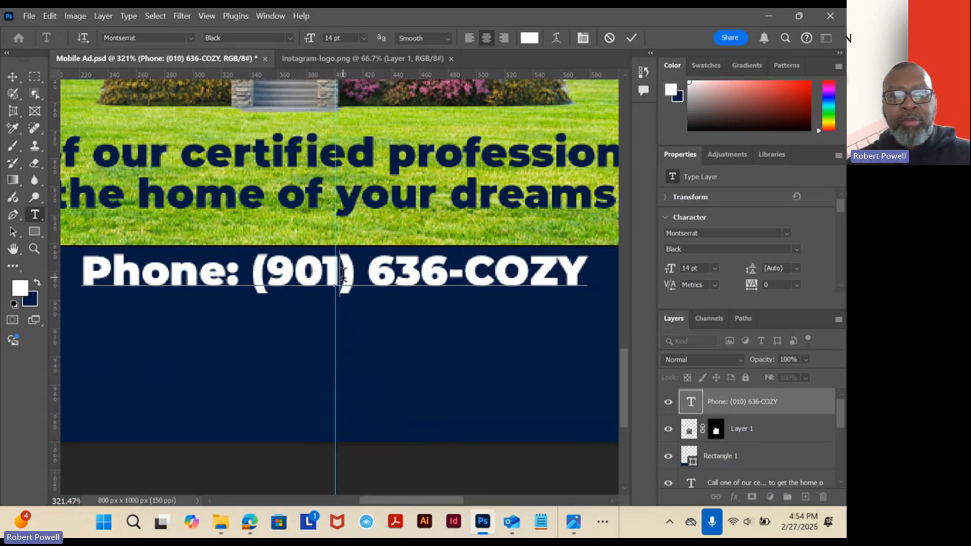
Set the whole phone line to Montserrat Bold Italic at 13 pt and commit the edit.
double_click(316, 267)
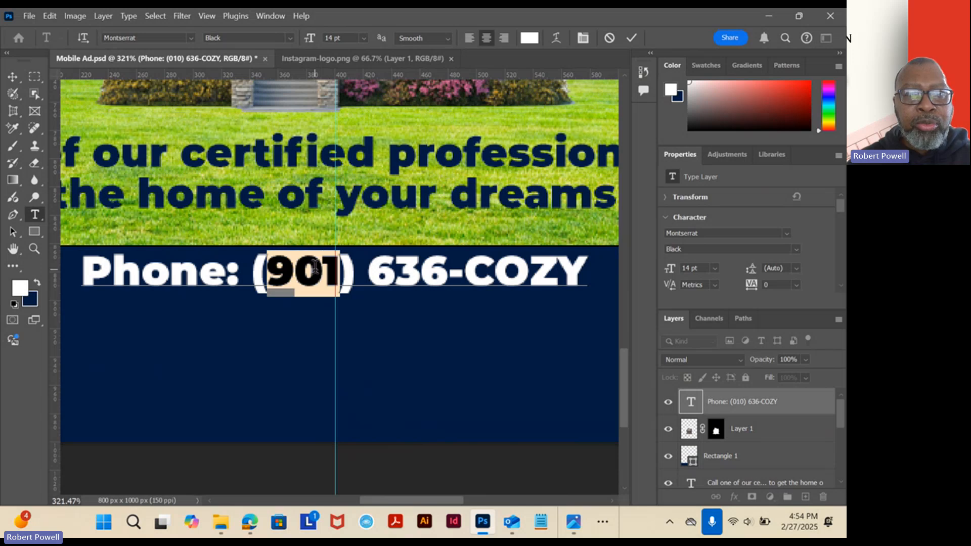
key(ctrl+a)
click(290, 40)
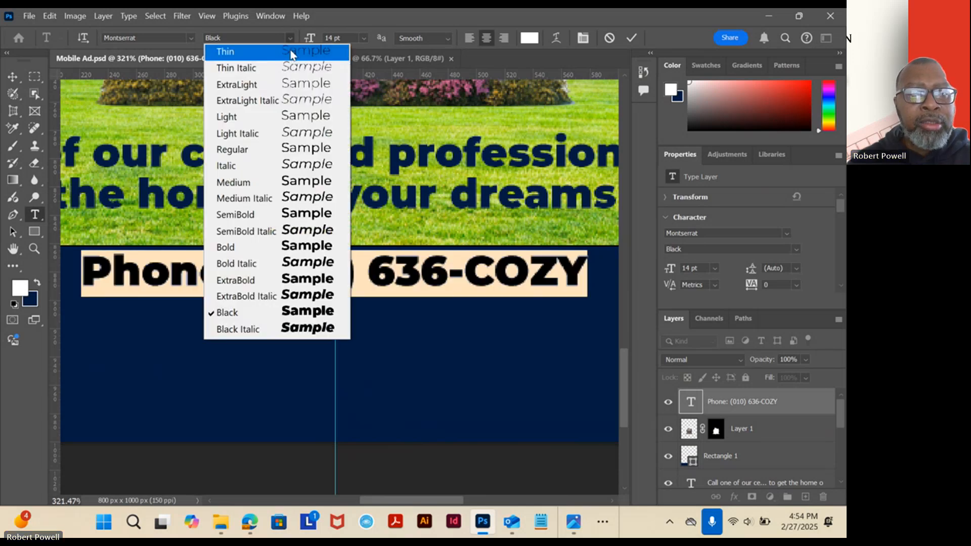
click(241, 263)
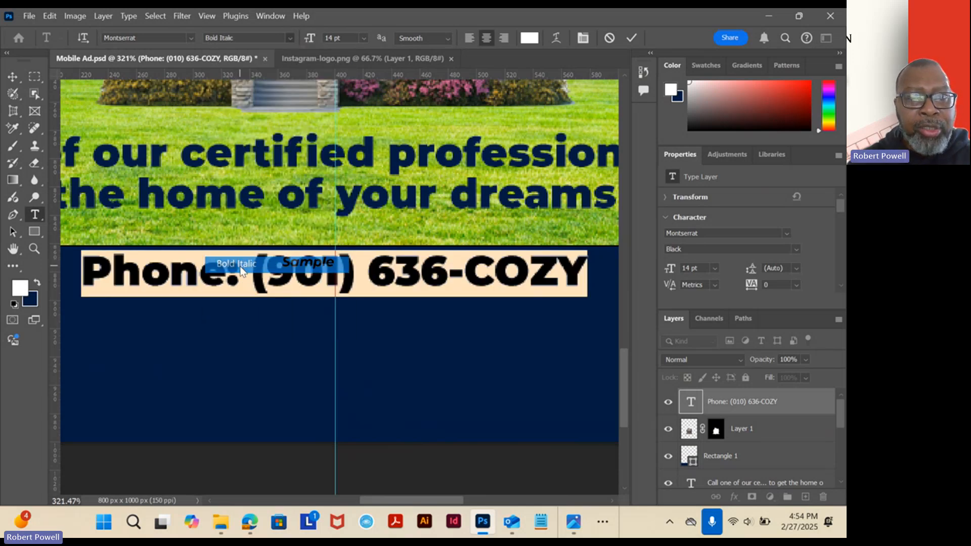
click(244, 273)
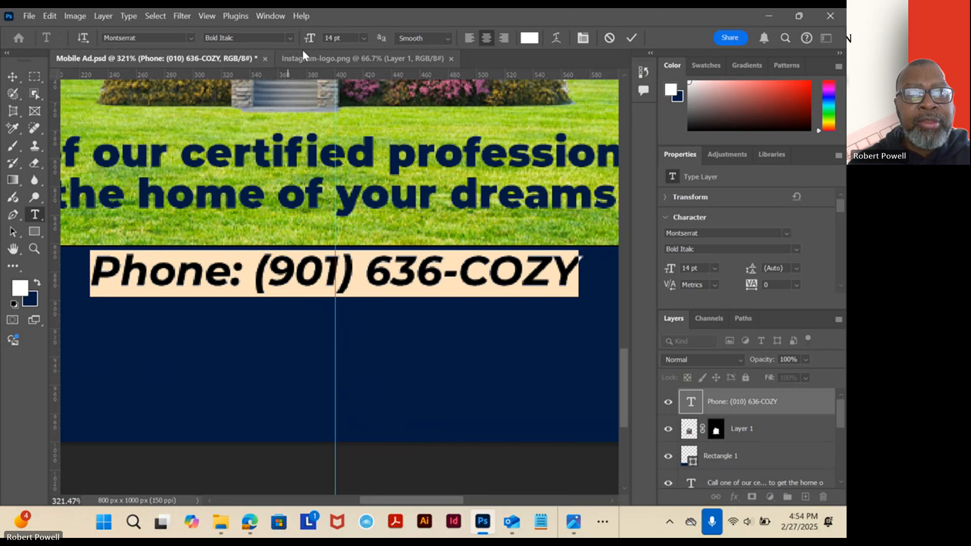
click(349, 38)
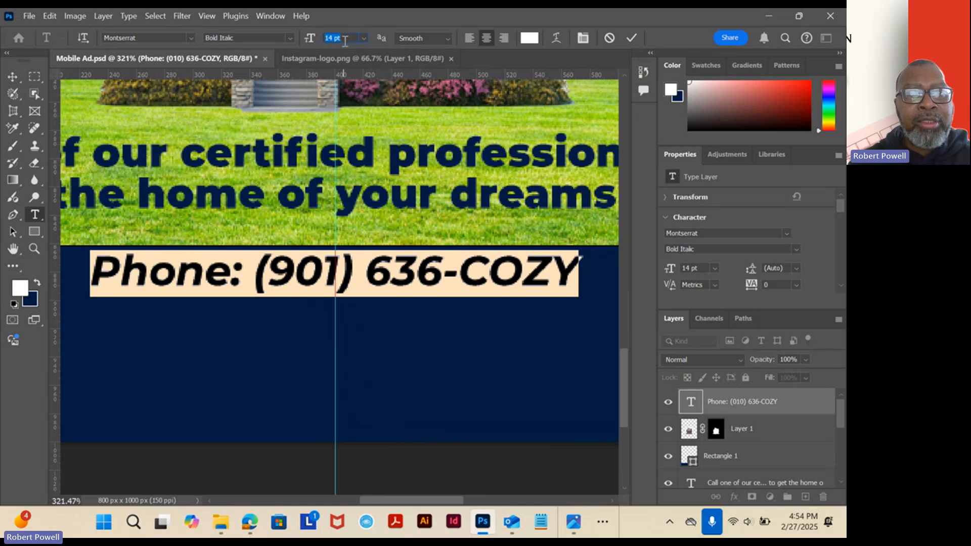
key(Down)
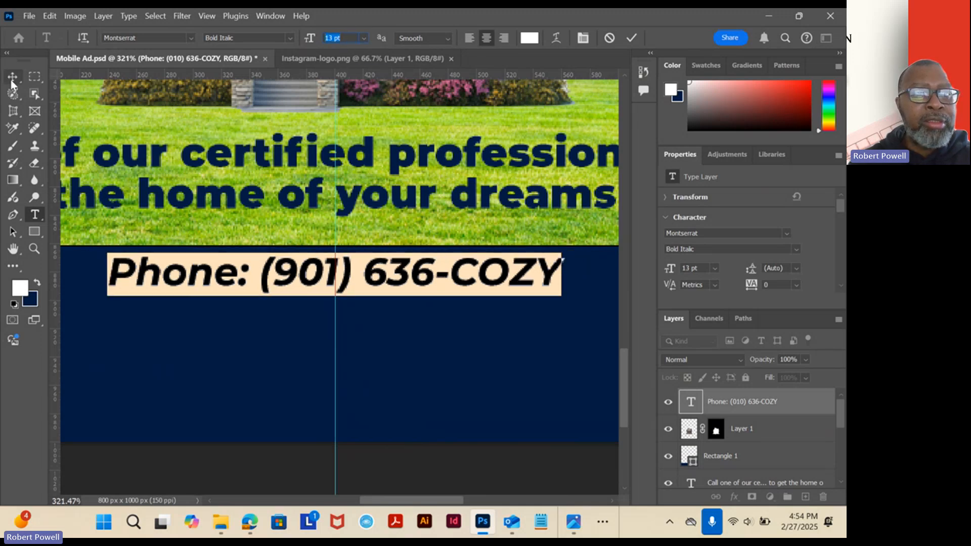
click(11, 79)
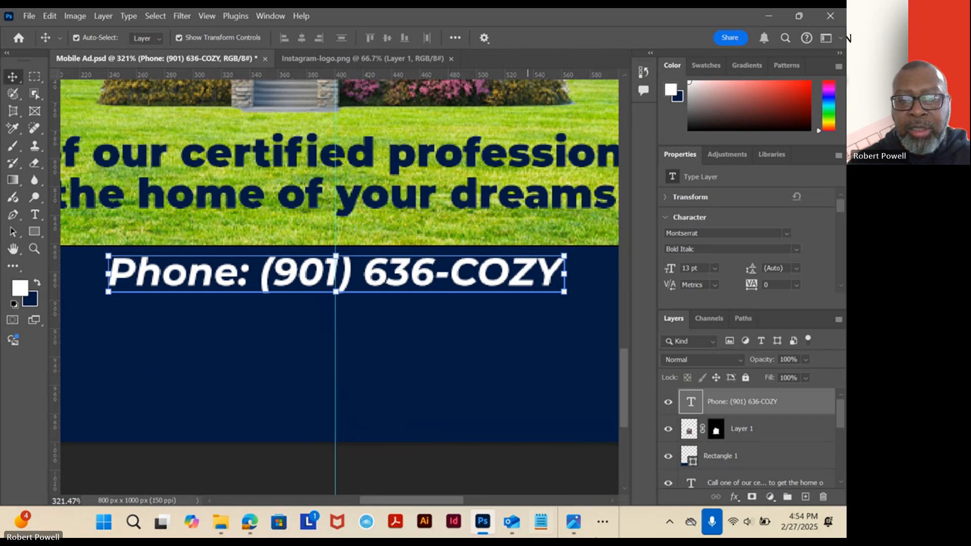
Check the phone line against the reference ad and set the whole line to Montserrat SemiBold, committing the edit.
click(577, 529)
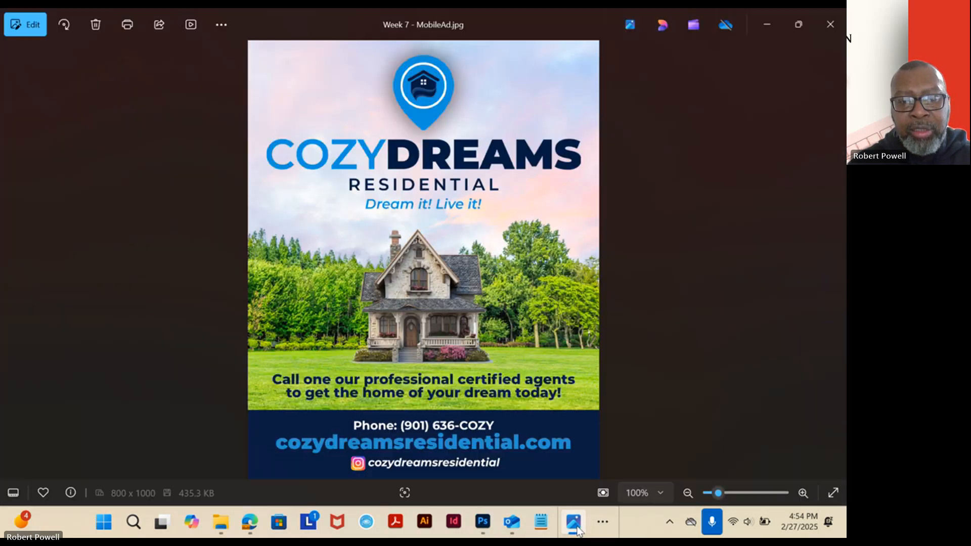
click(577, 529)
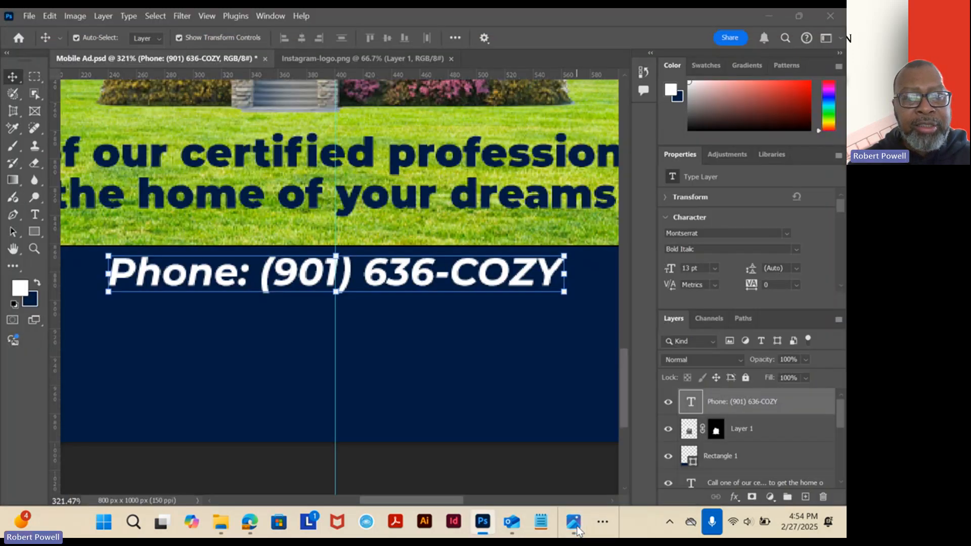
click(576, 529)
click(577, 529)
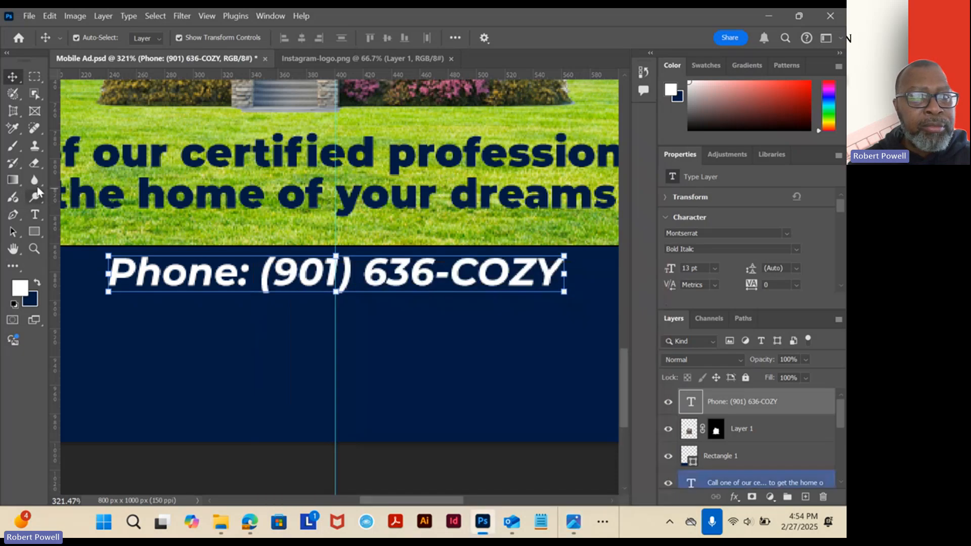
key(t)
triple_click(158, 270)
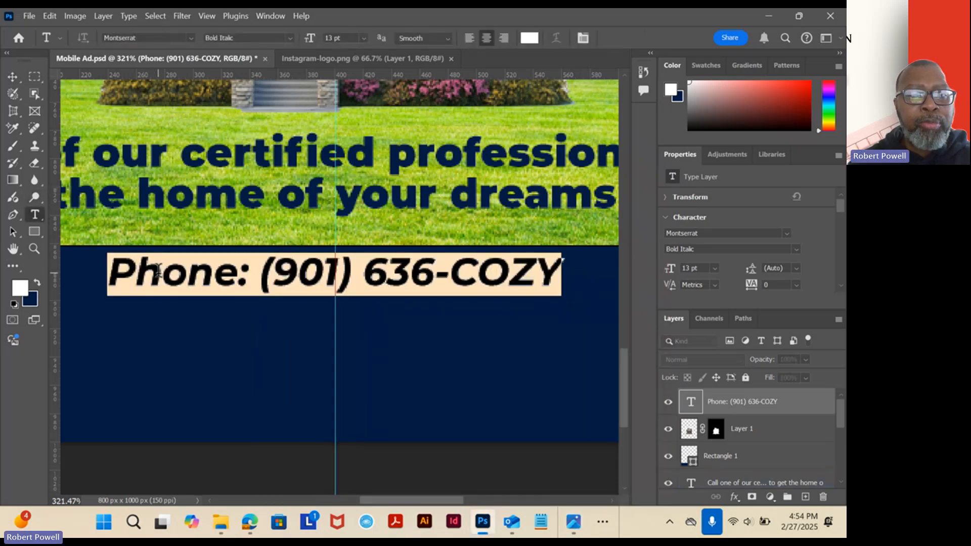
click(290, 37)
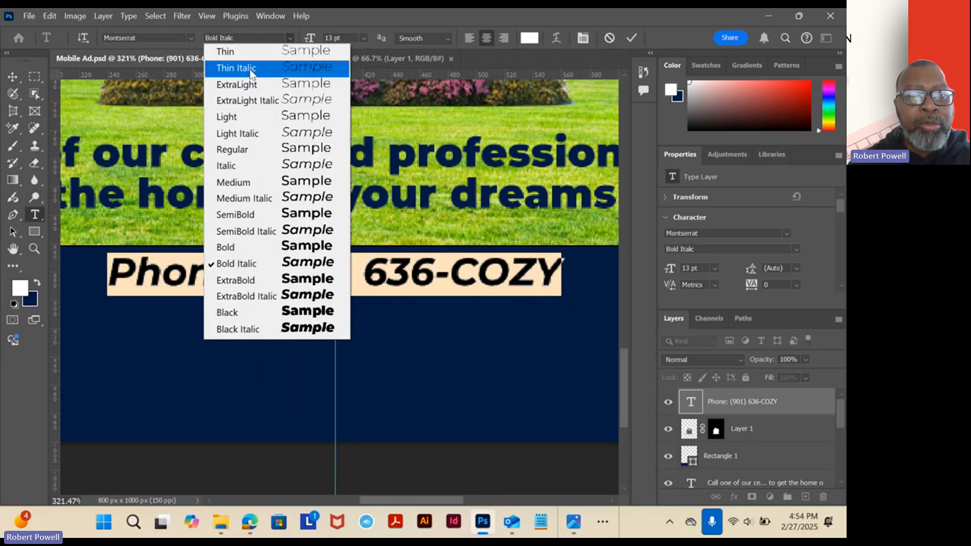
click(233, 221)
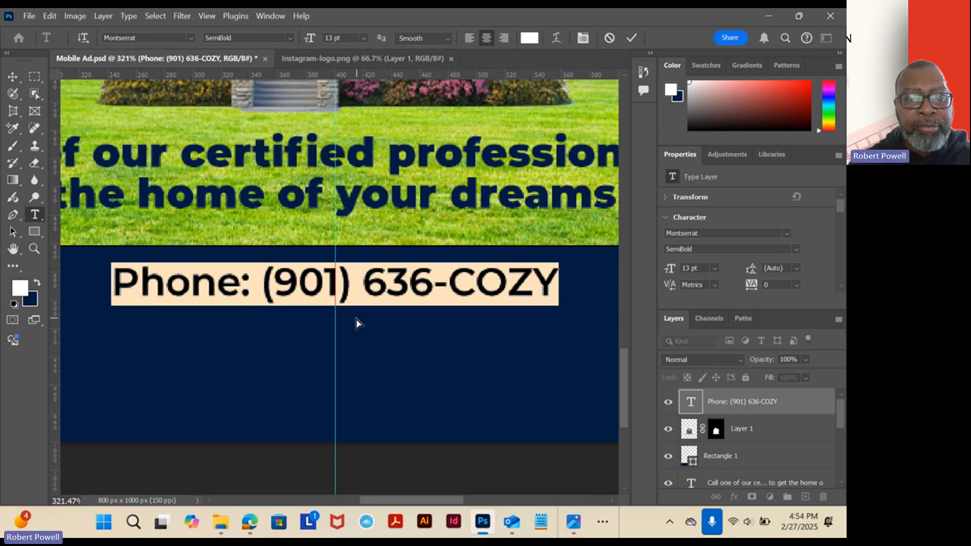
click(12, 76)
Check the footer in the reference ad, and sample the light blue of "COZY" in the logo text as the foreground colour.
scroll(308, 208, down, 2)
scroll(307, 207, down, 5)
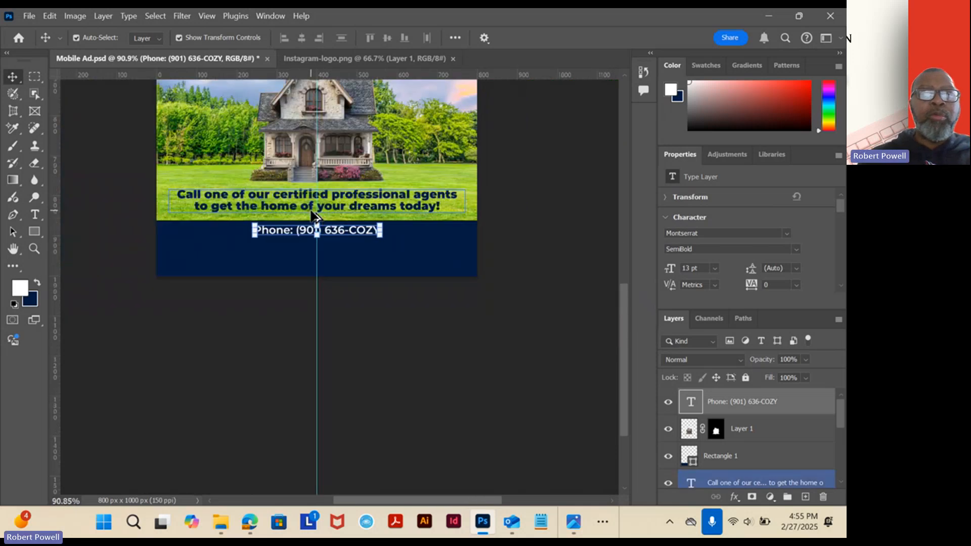
scroll(311, 208, up, 4)
scroll(313, 210, down, 1)
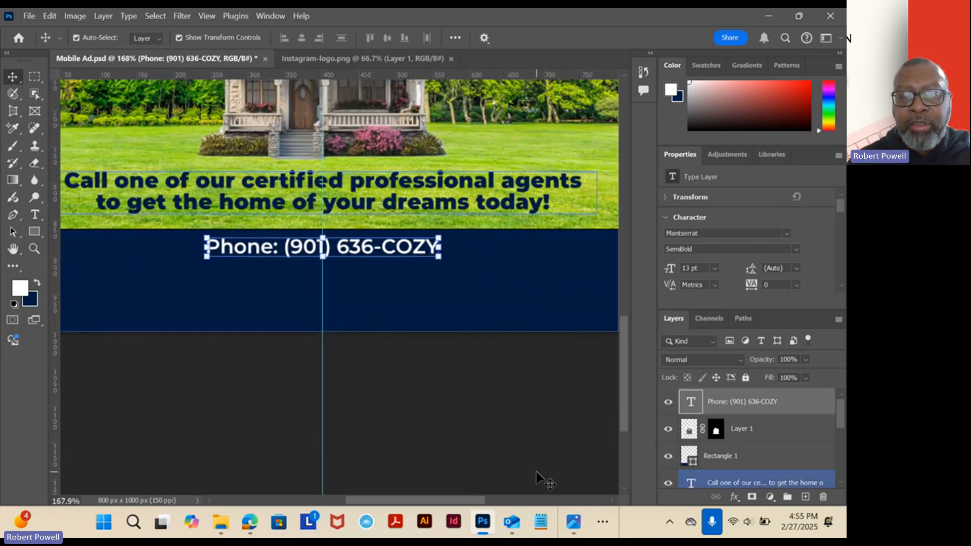
click(573, 521)
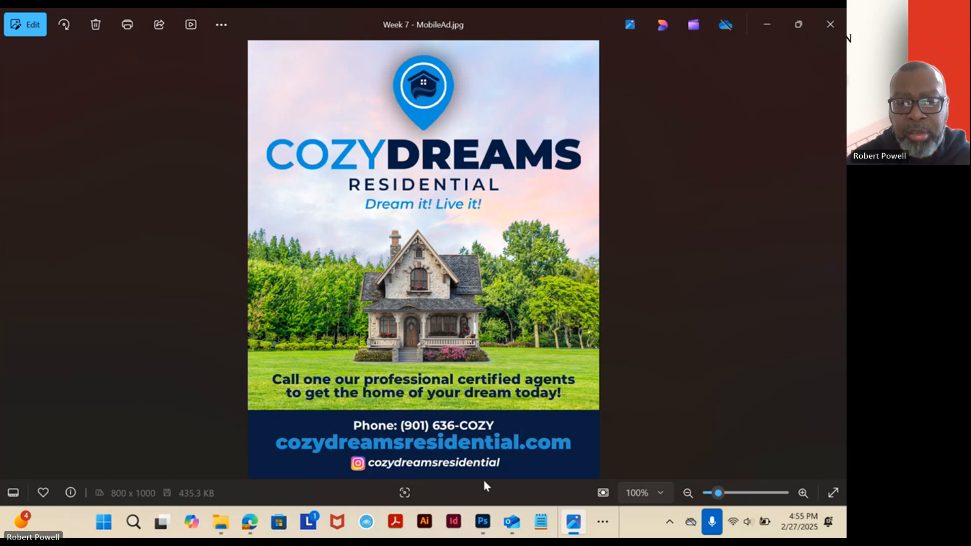
click(483, 521)
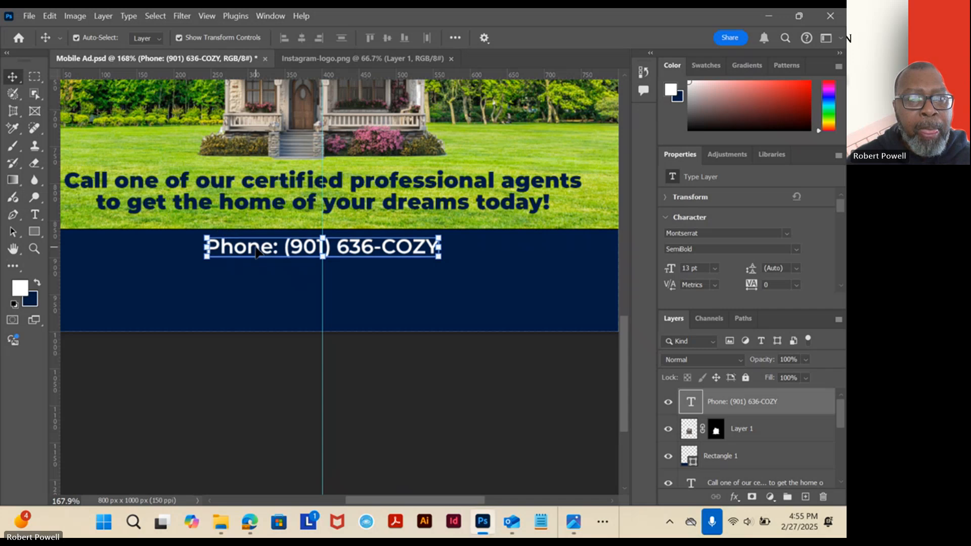
scroll(258, 240, down, 3)
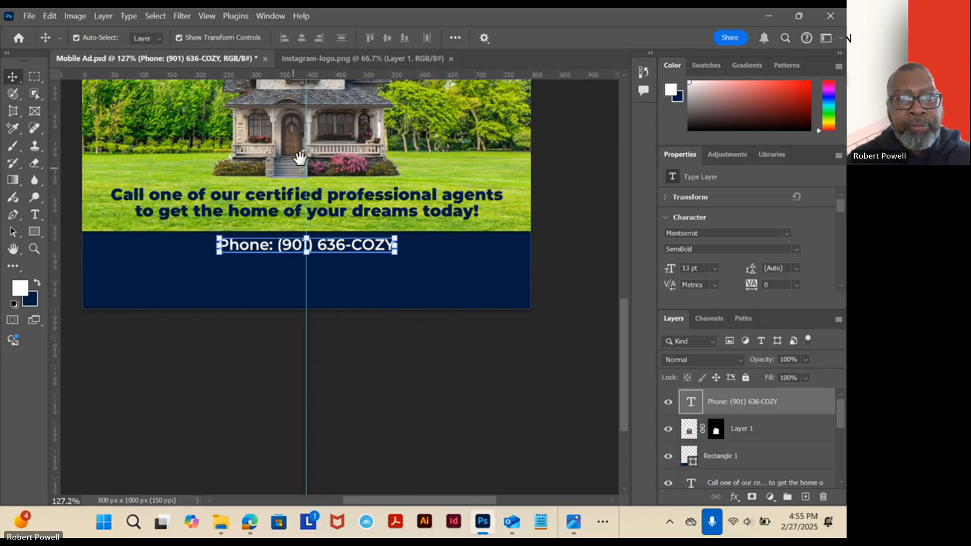
drag(300, 157, 315, 375)
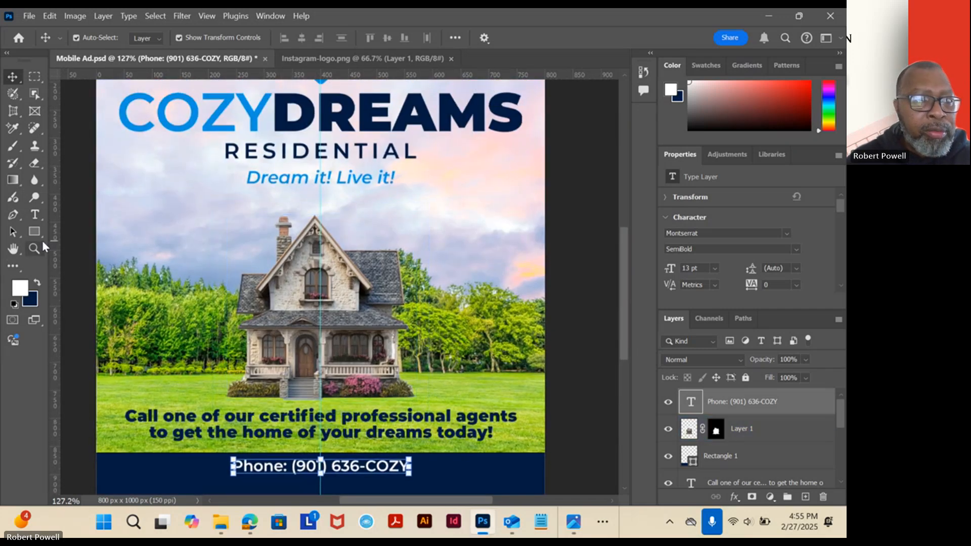
click(17, 263)
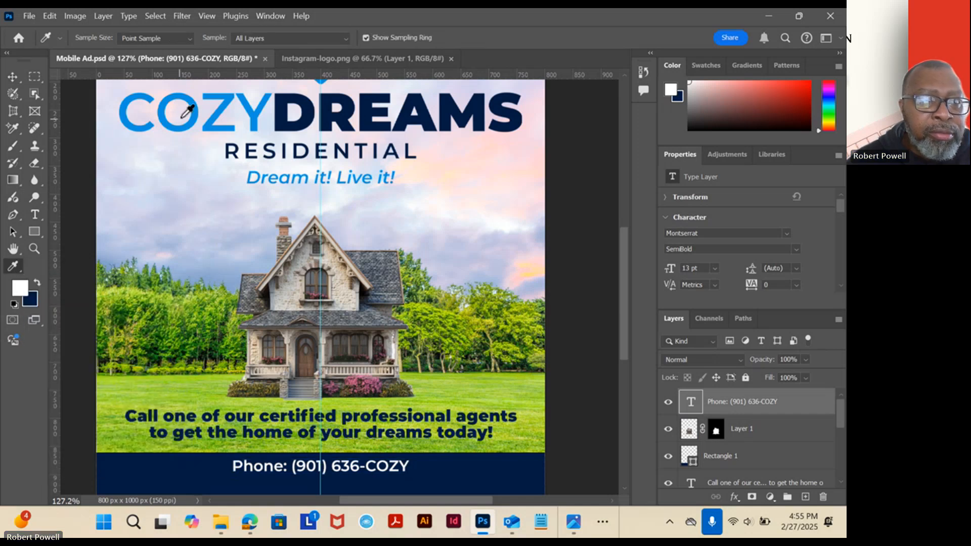
click(196, 113)
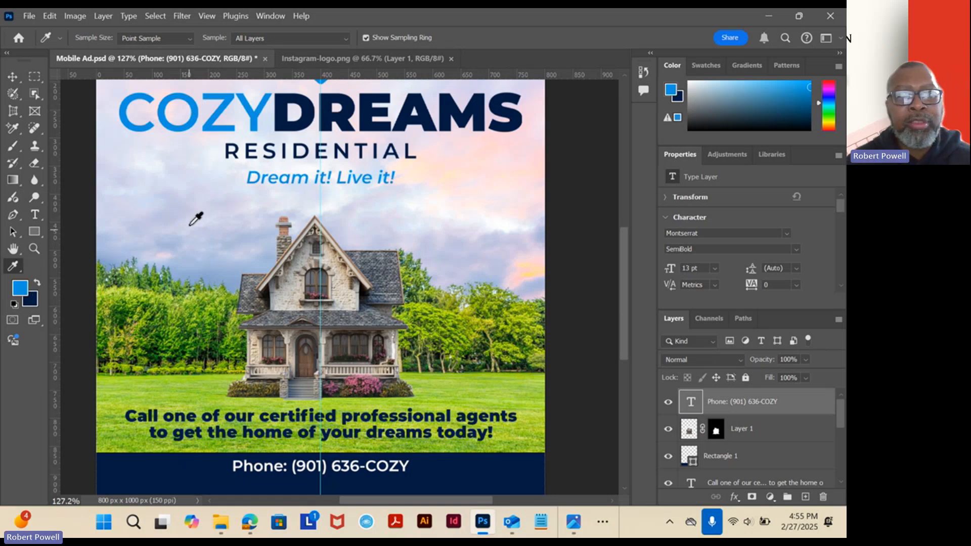
Add a centred text line on the vertical guide below the phone line, reading "cozydreamsresidential.com".
drag(325, 216, 325, 19)
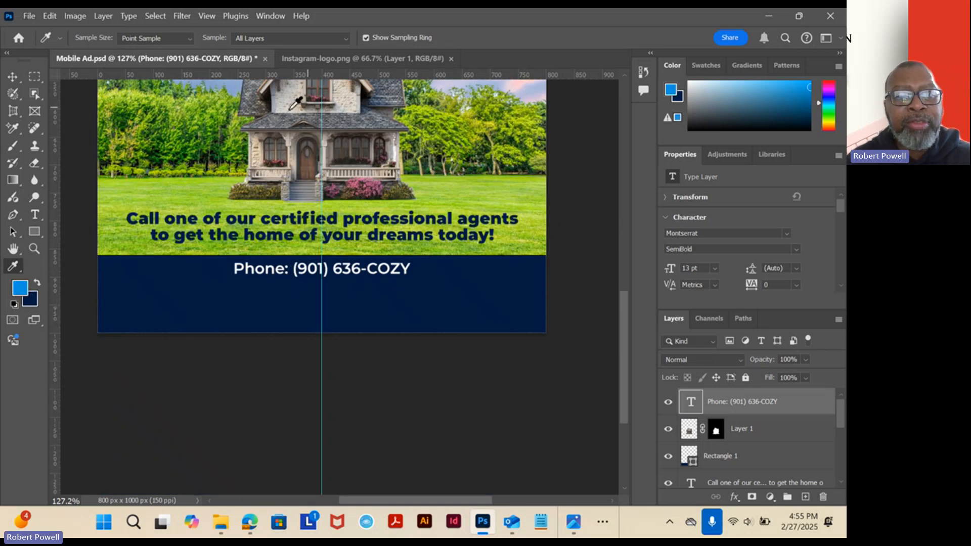
click(35, 217)
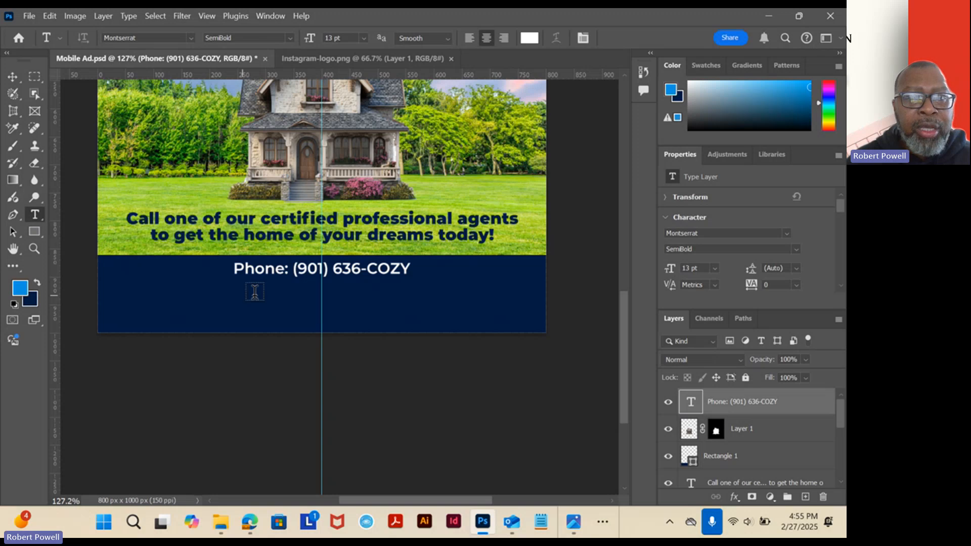
click(322, 295)
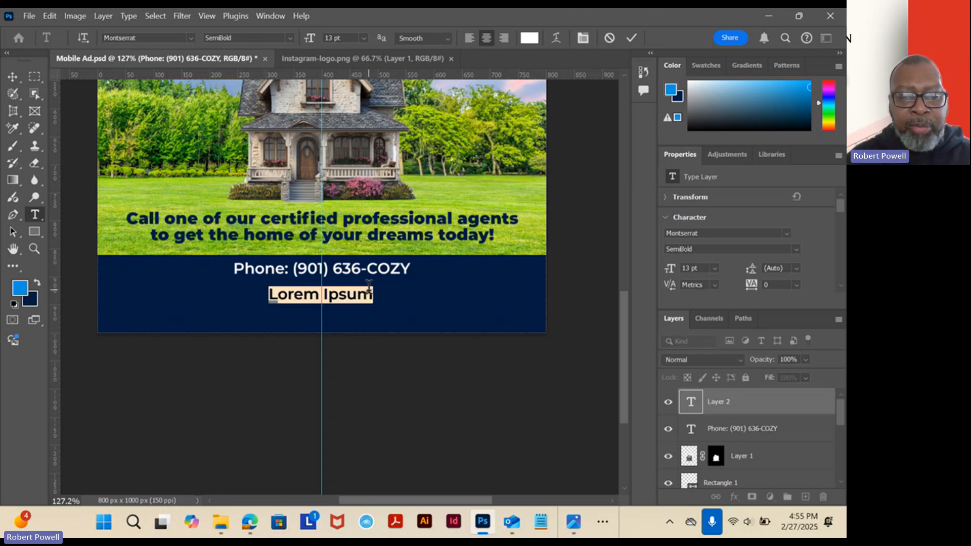
text(cozyd)
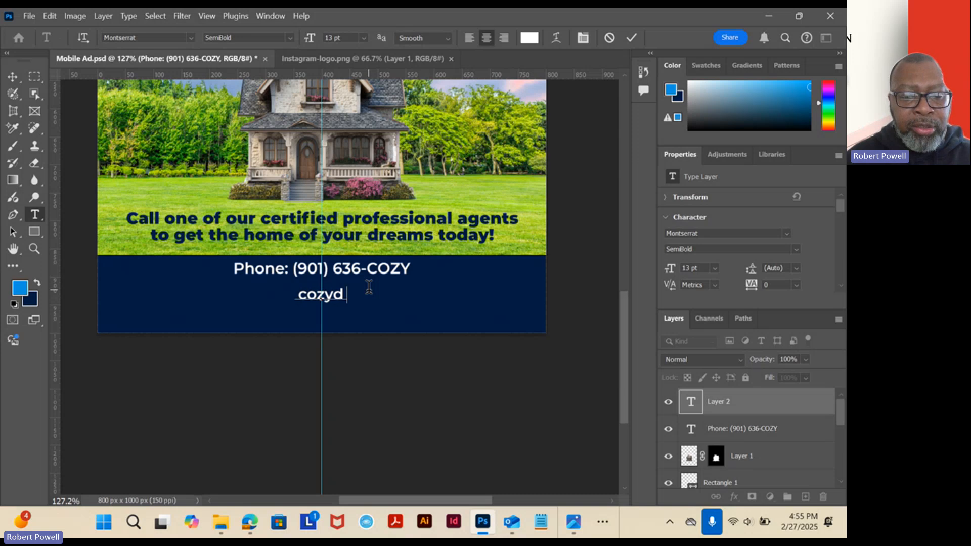
text(reamsre)
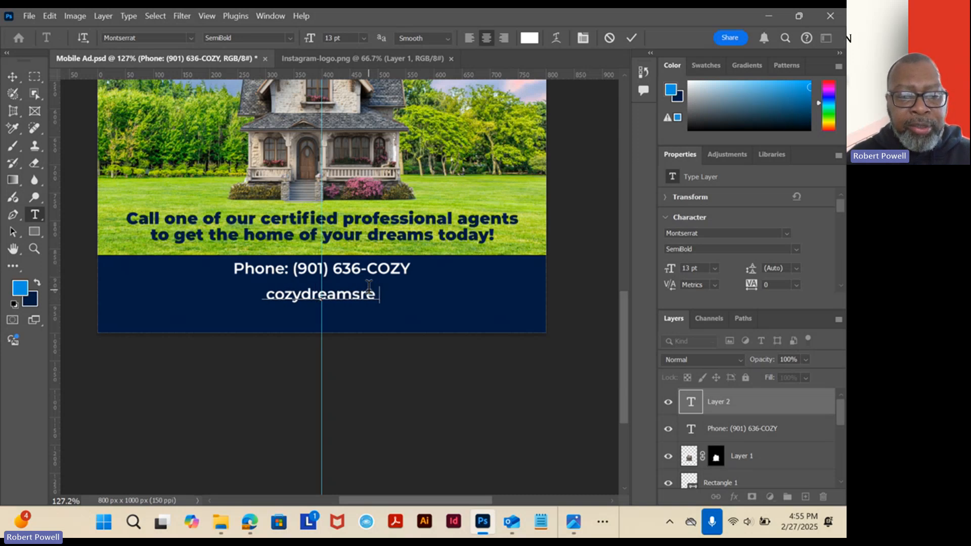
text(sidential)
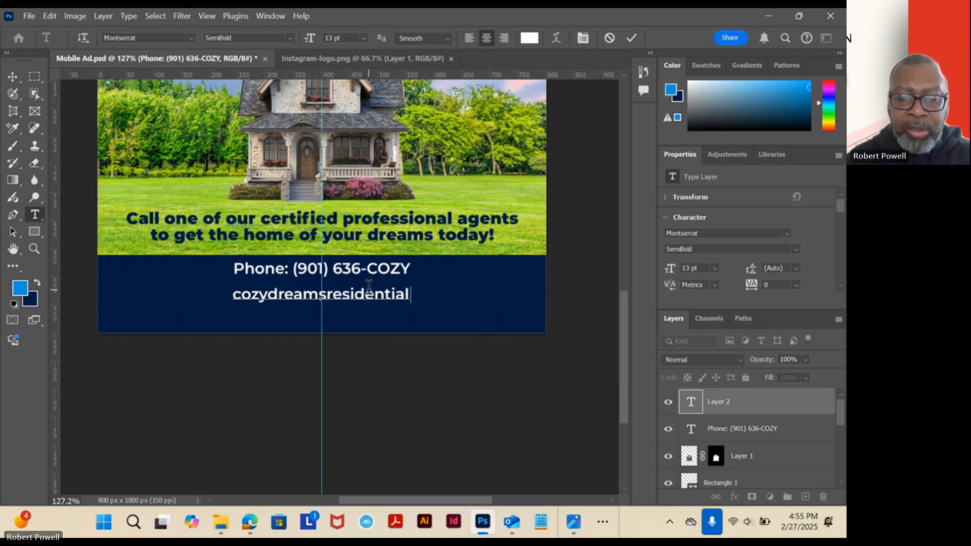
text(.com)
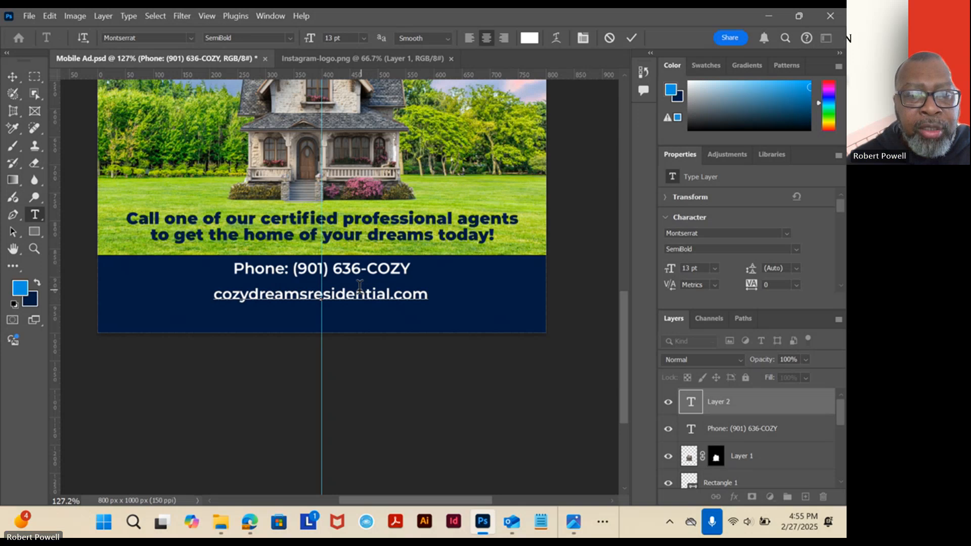
Colour the whole website line with the sampled light blue and set its font style to Montserrat Black.
triple_click(252, 289)
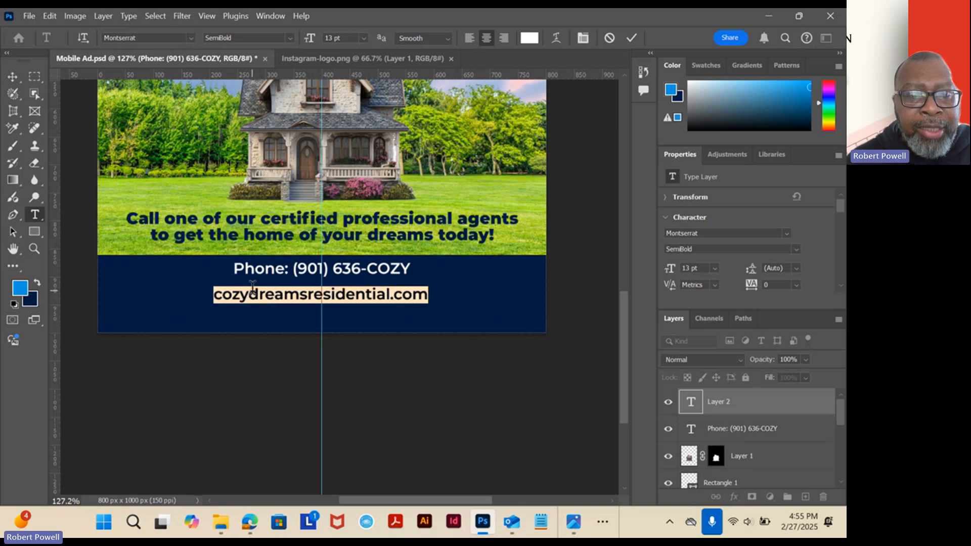
click(37, 285)
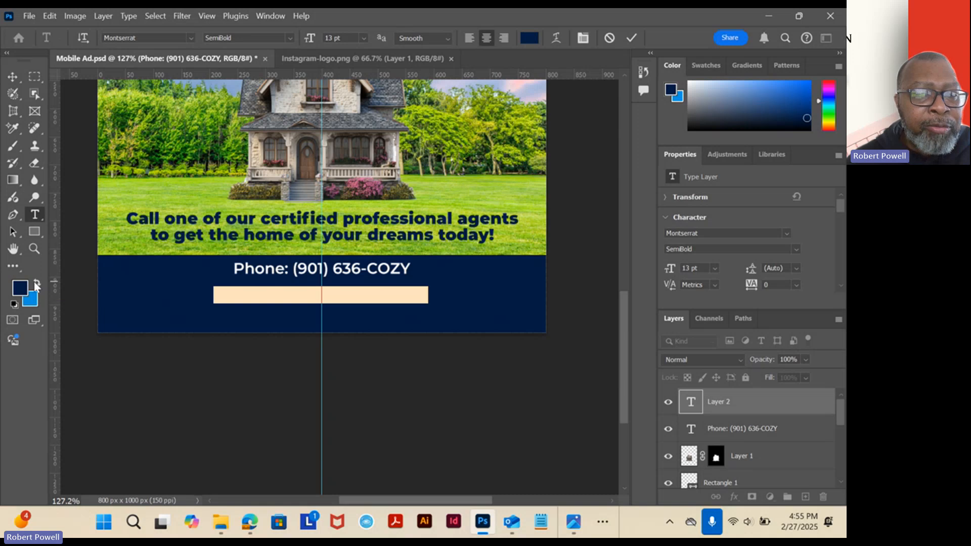
click(36, 284)
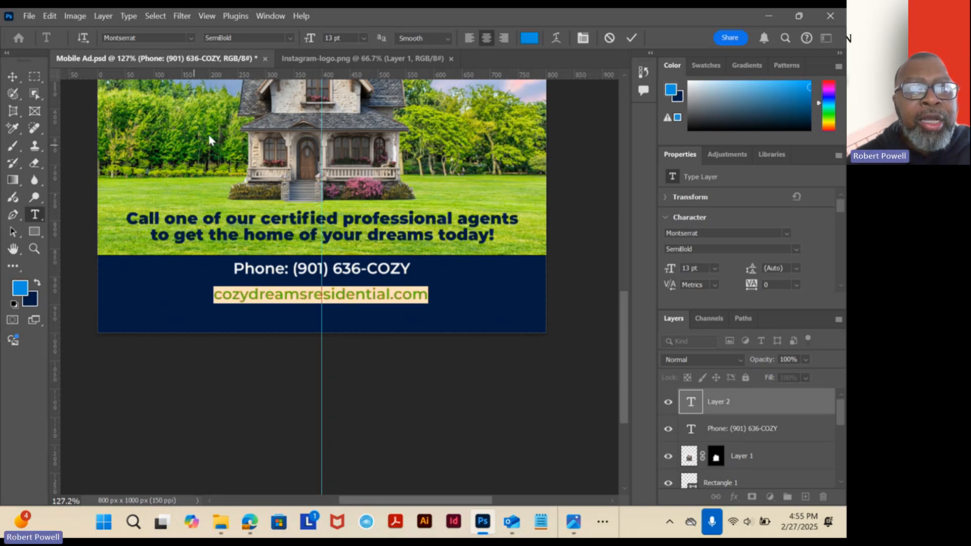
click(292, 38)
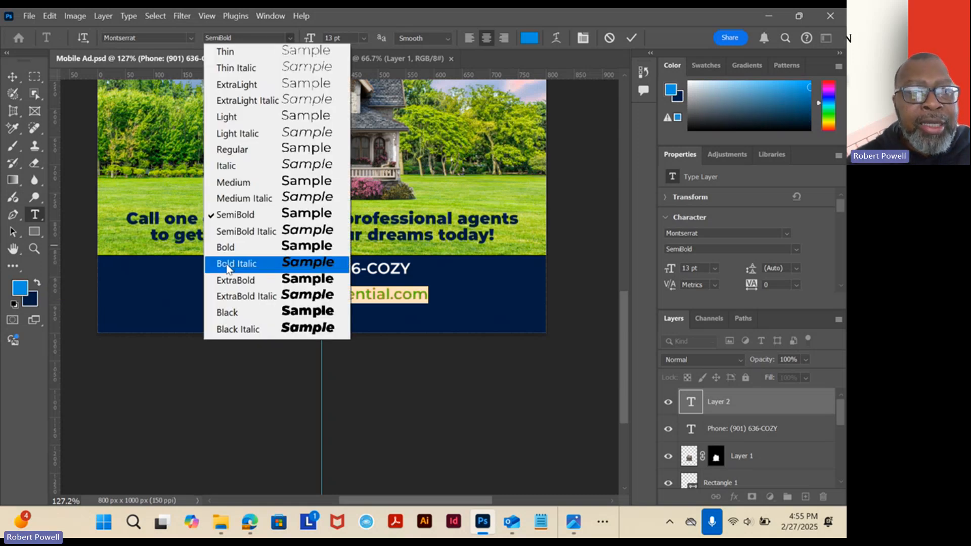
click(232, 311)
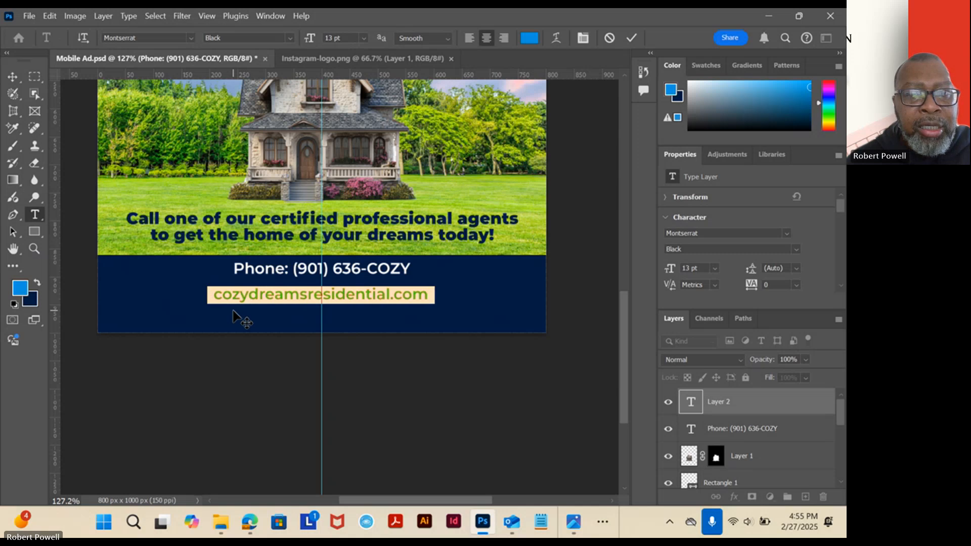
Set the website line to 20 pt, shift it slightly down from the phone line, and commit the edit.
click(308, 38)
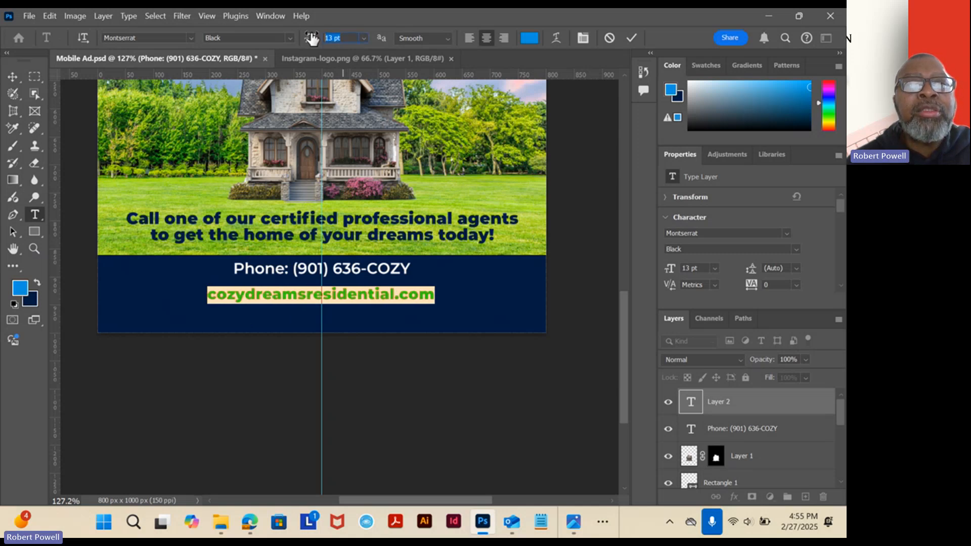
key(Up)
key(Up)
key(Up)
key(Up)
key(Up)
key(Up)
key(Up)
key(Up)
key(Up)
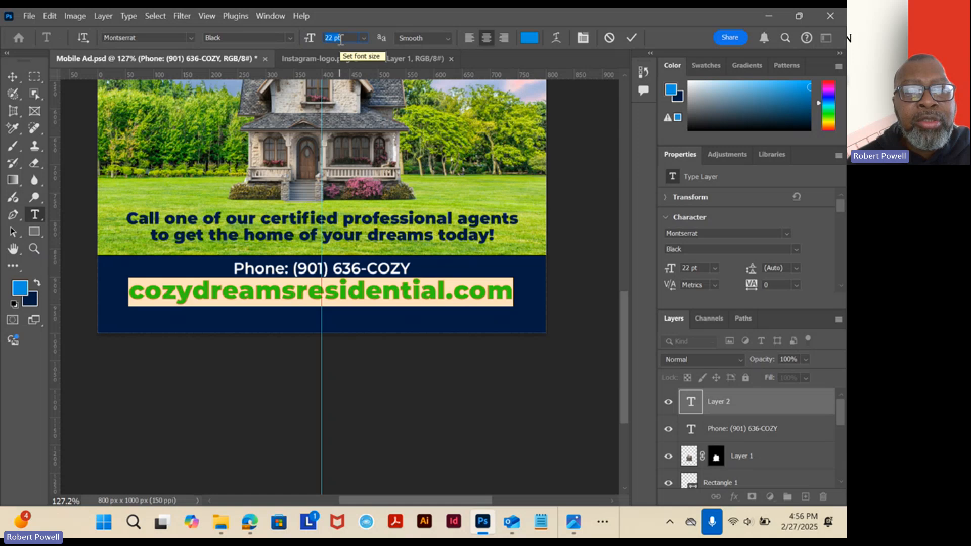
key(Down)
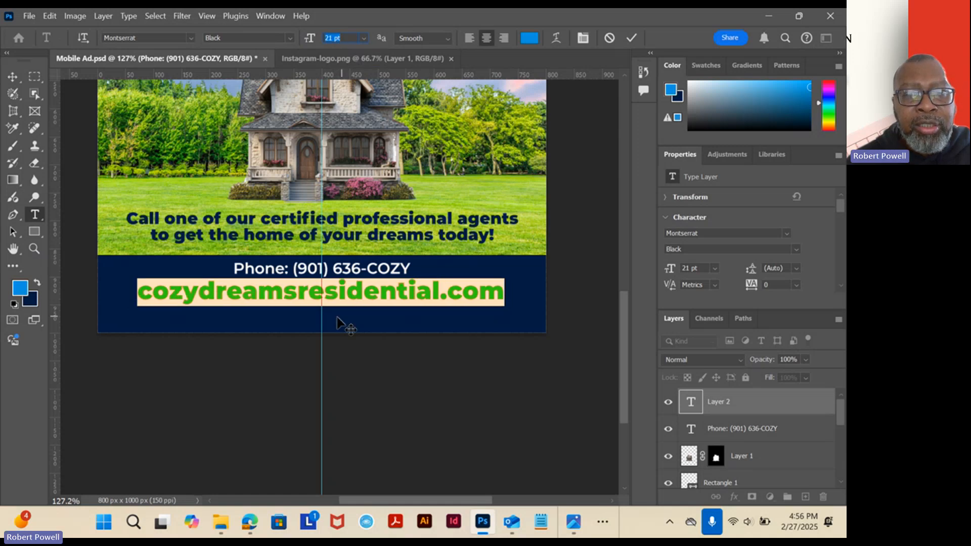
drag(336, 318, 340, 325)
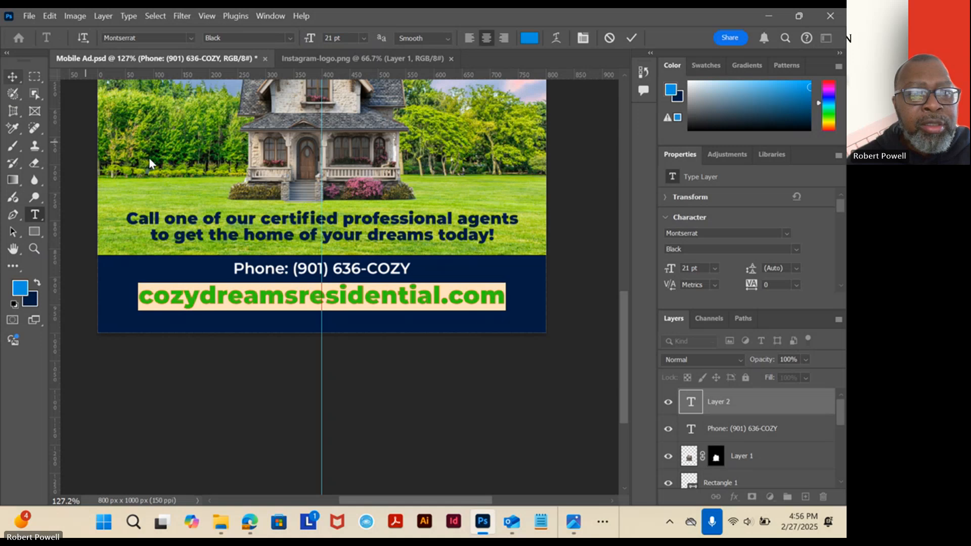
click(311, 41)
key(Down)
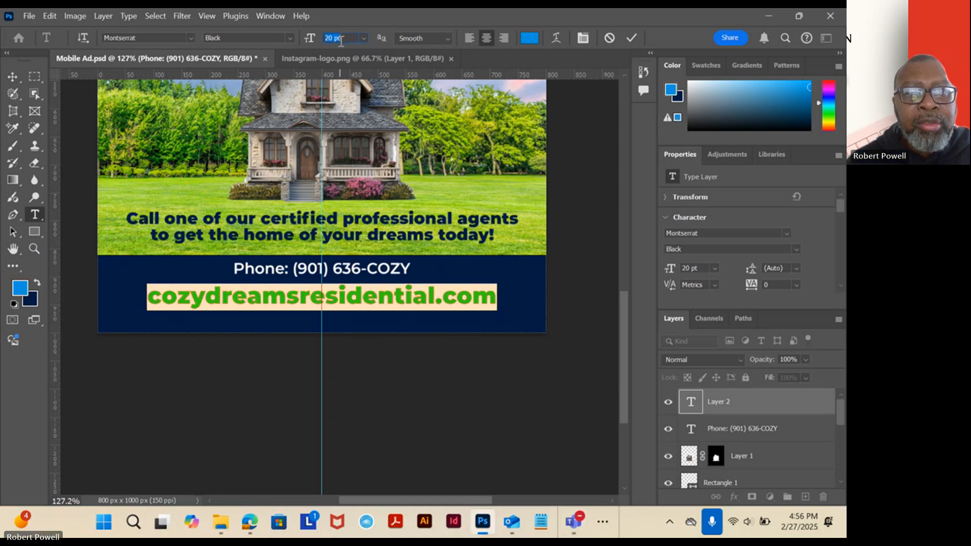
click(14, 77)
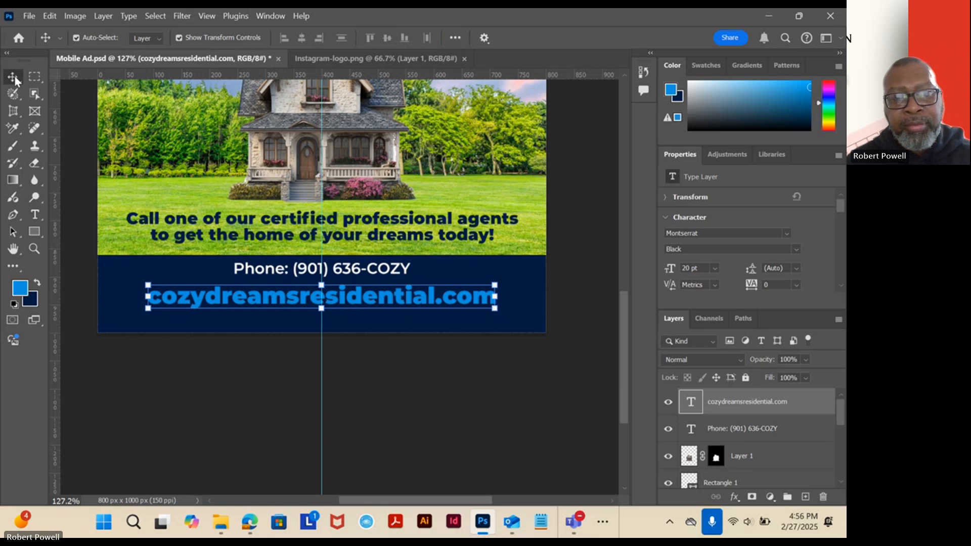
Nudge the phone line slightly down, closer to the website line, and deselect it.
click(283, 272)
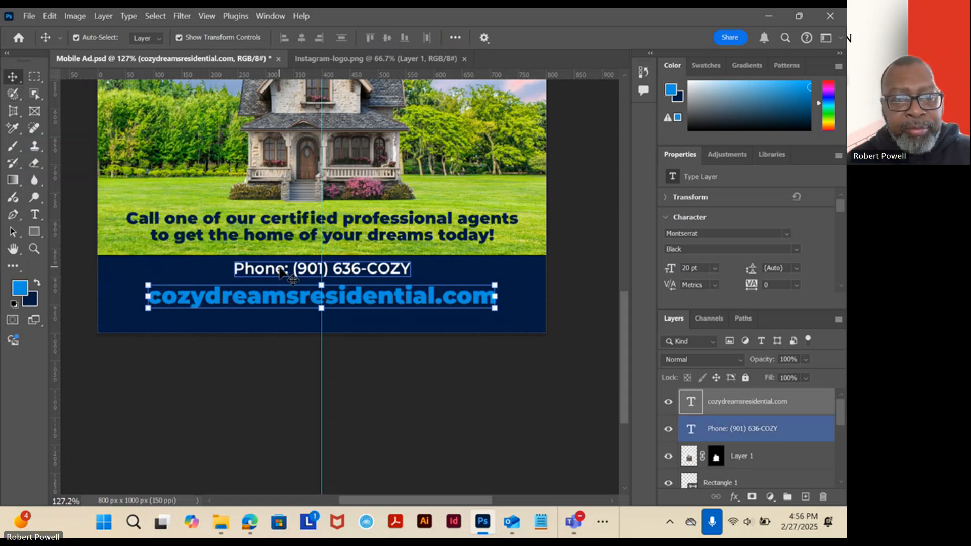
key(Down)
key(Down)
key(Down)
key(Down)
key(Down)
key(Down)
key(Down)
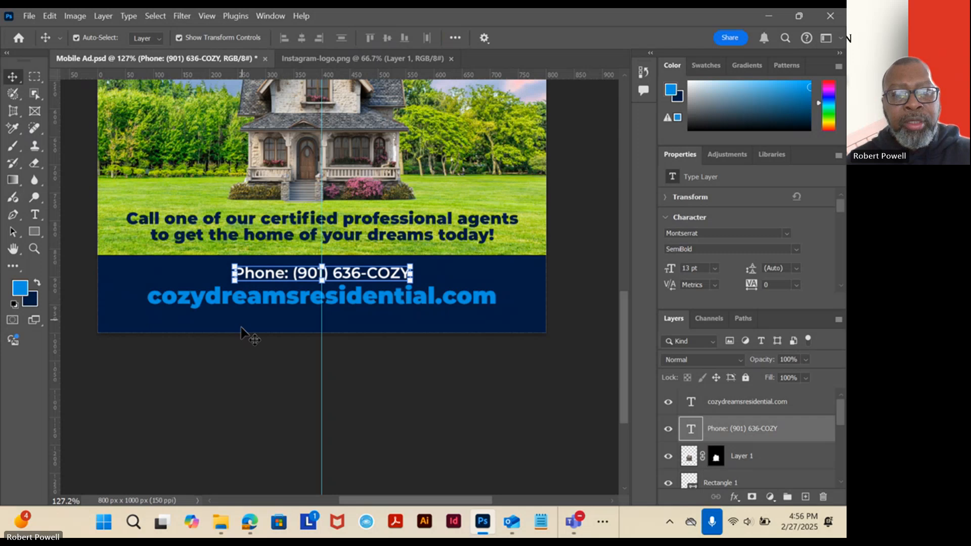
click(246, 348)
click(309, 275)
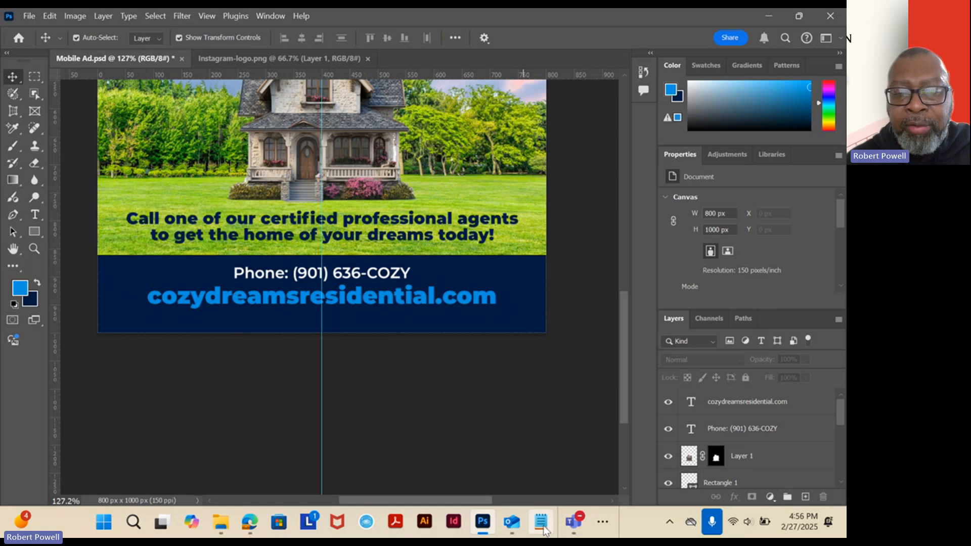
Check the reference ad in the image viewer, duplicate the phone line's text layer, and place the copy directly below the website line.
click(603, 527)
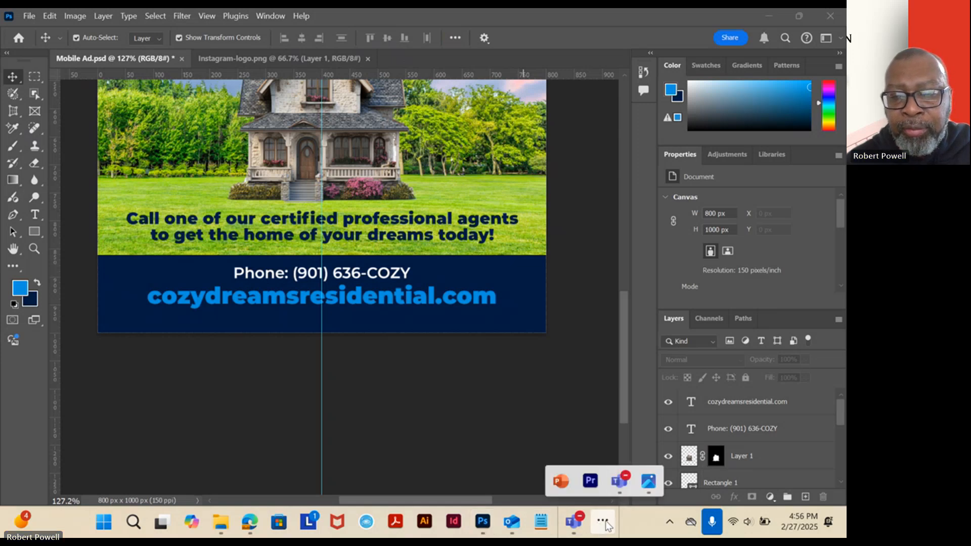
click(648, 482)
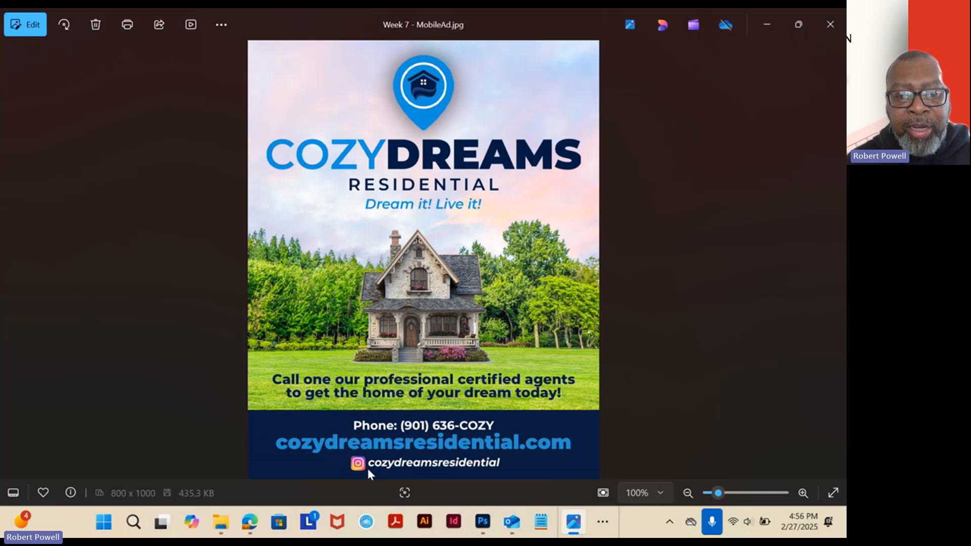
click(764, 29)
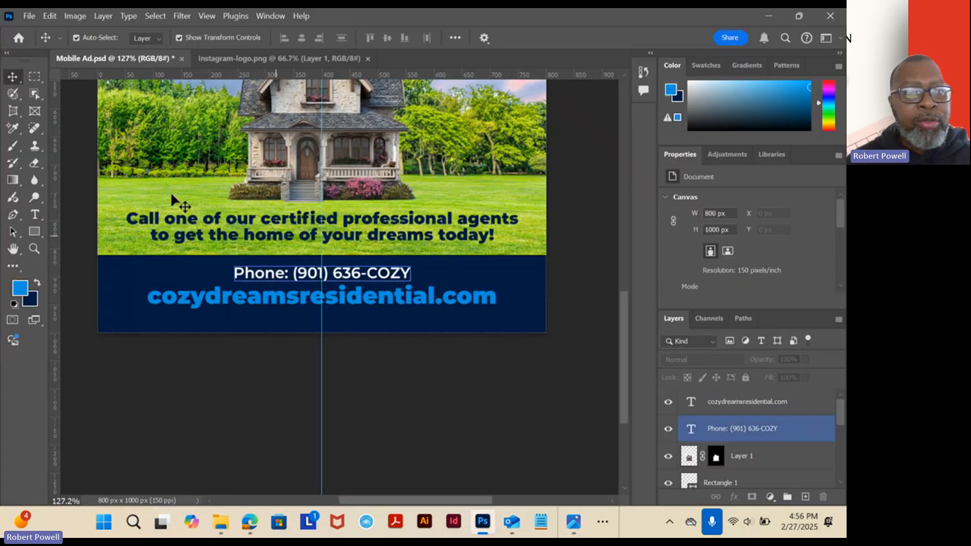
click(249, 268)
click(270, 279)
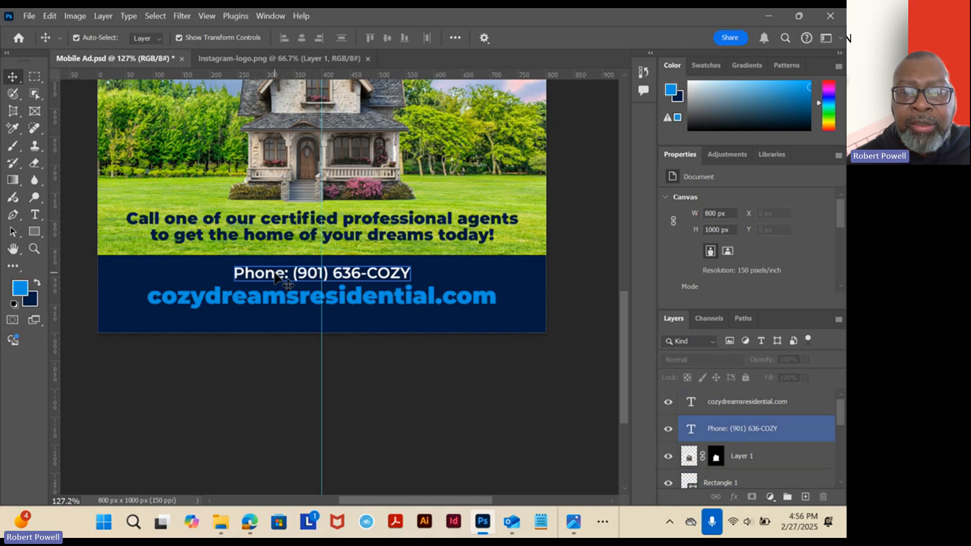
click(274, 277)
click(275, 275)
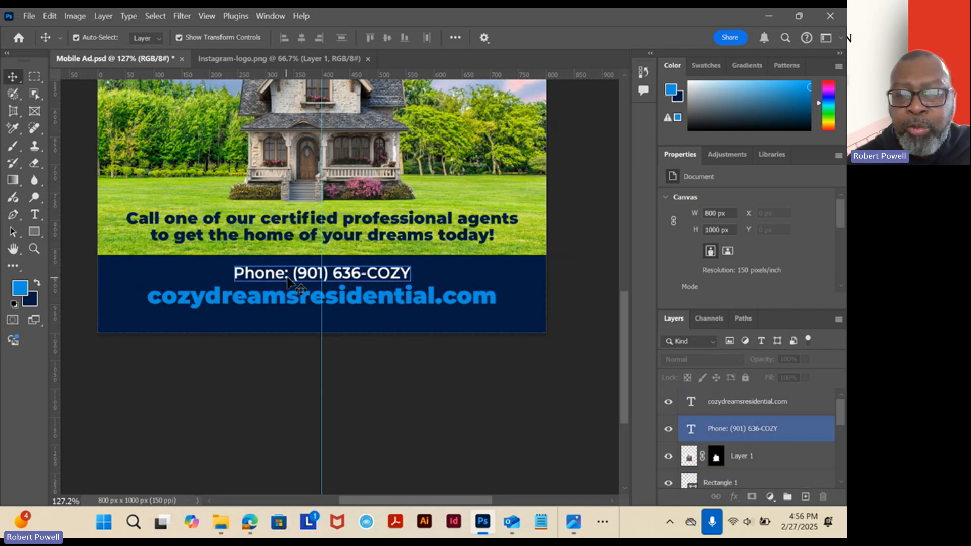
click(735, 400)
click(762, 436)
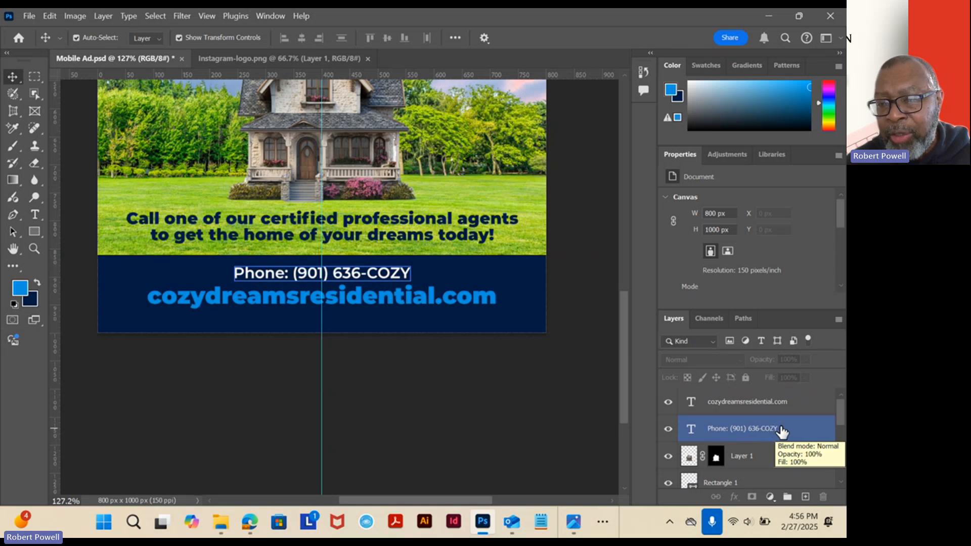
drag(780, 430, 807, 499)
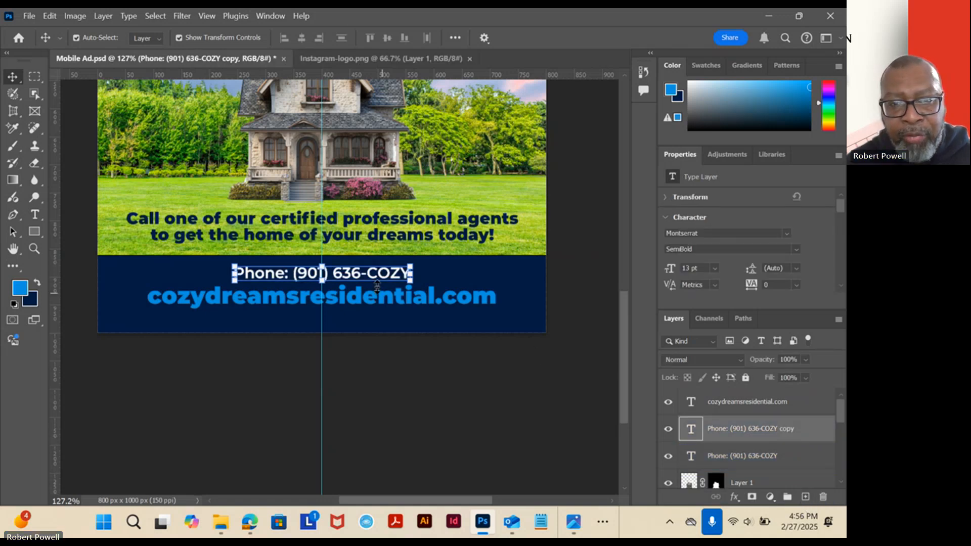
drag(357, 277, 368, 320)
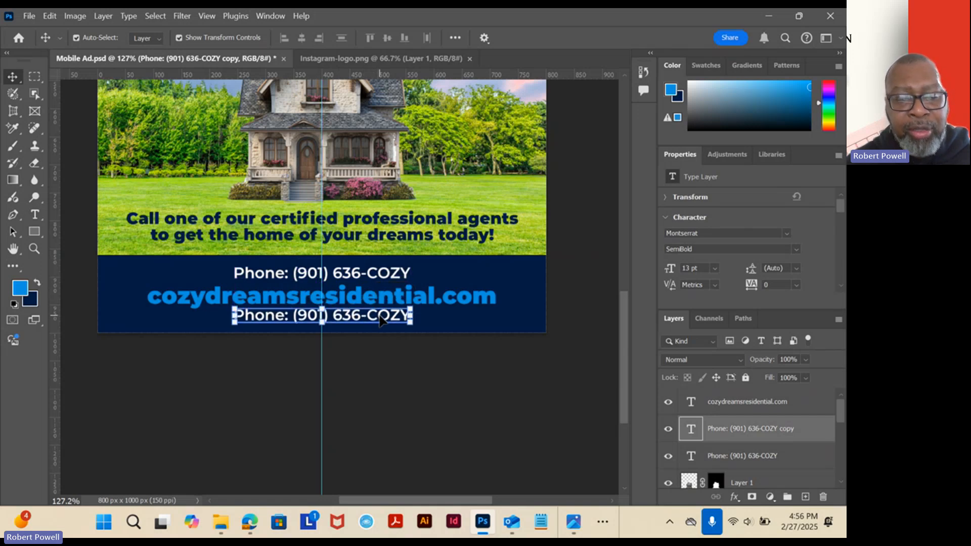
Nudge the original phone line and the website line slightly up in the navy footer.
scroll(348, 280, up, 3)
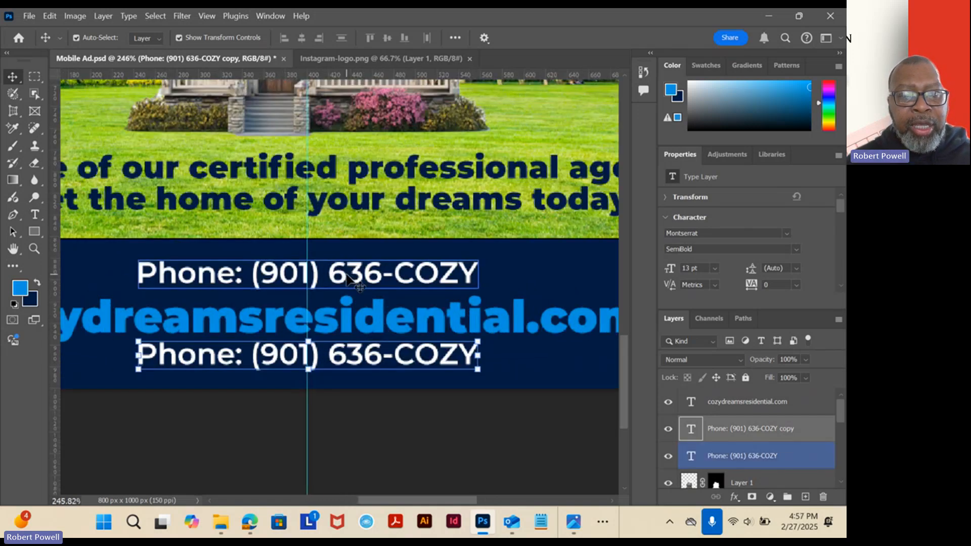
click(349, 277)
key(Up)
key(Up)
key(Up)
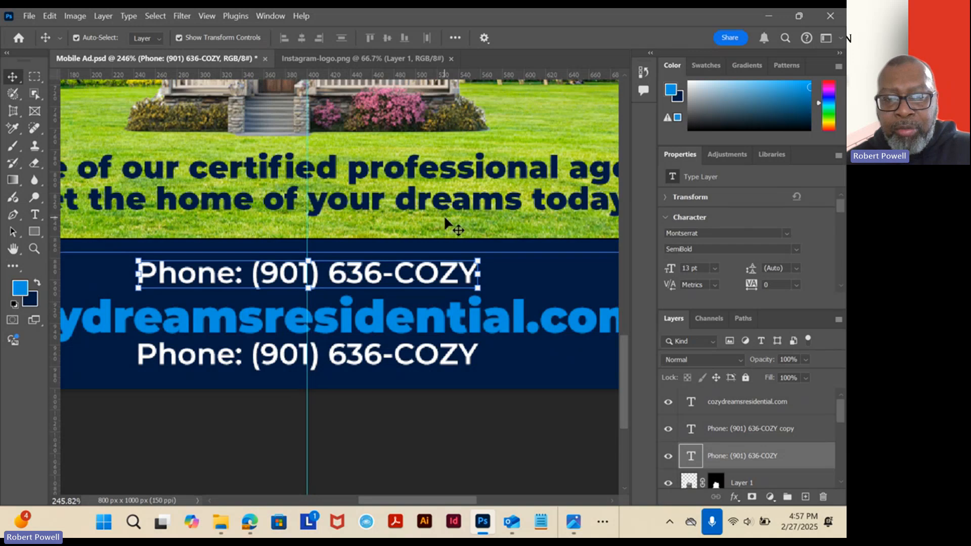
click(396, 318)
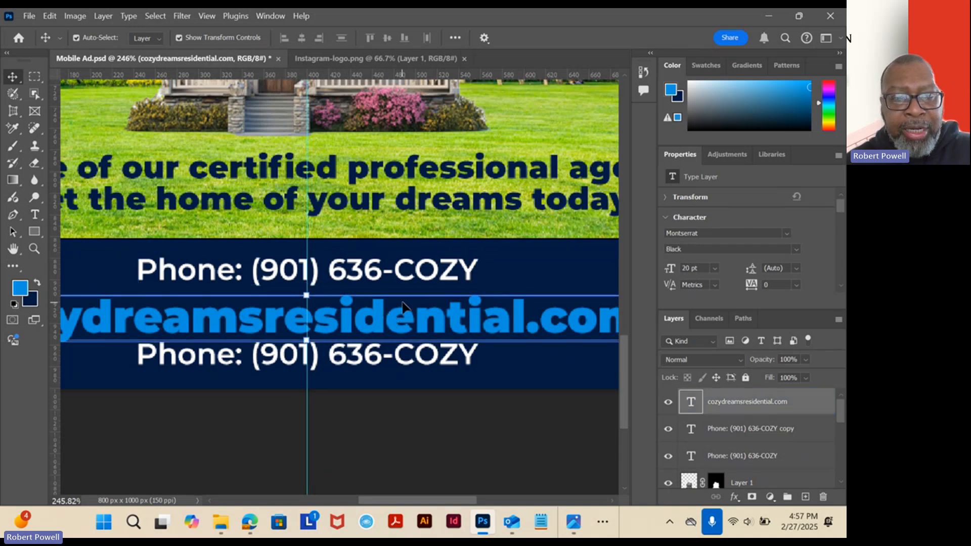
Set the duplicated phone line's text to 12 pt with the SemiBold Italic font style.
click(380, 360)
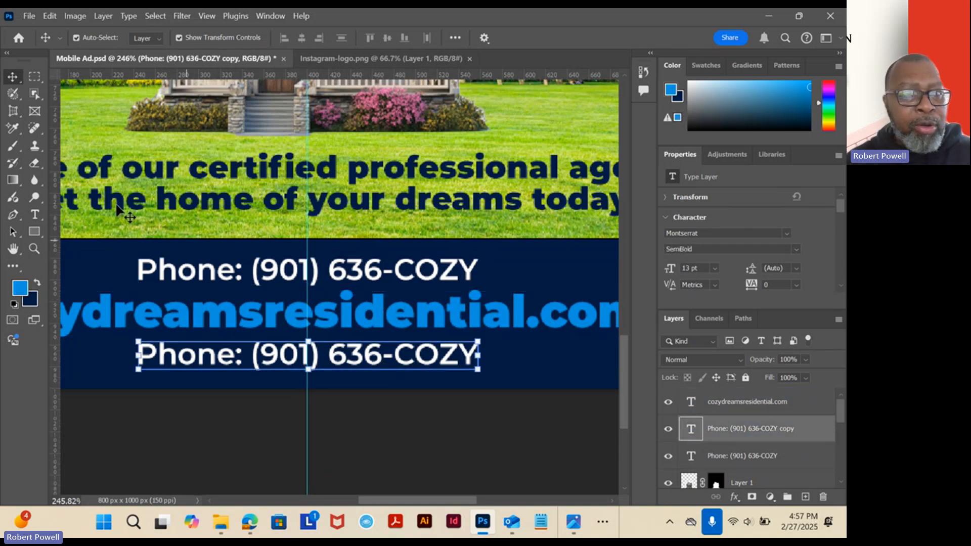
click(35, 214)
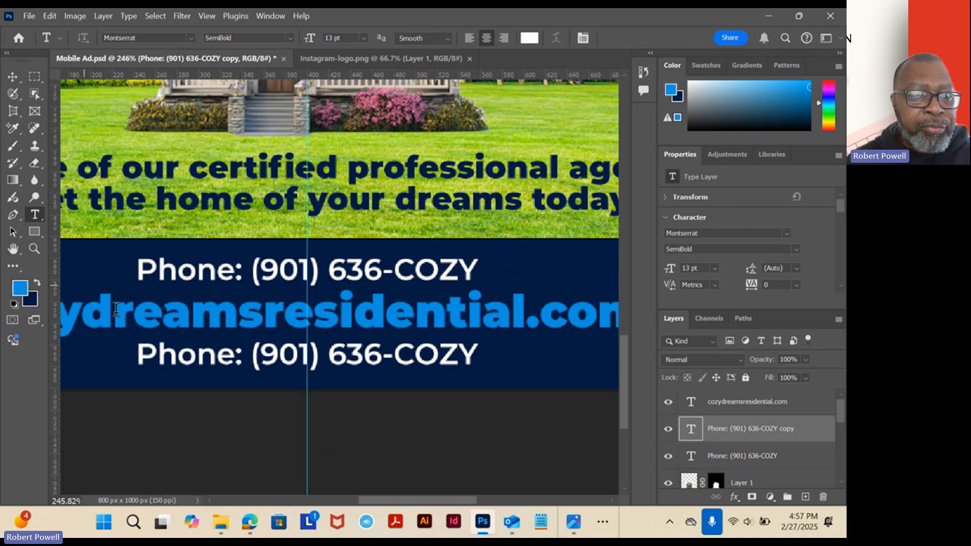
double_click(184, 355)
triple_click(184, 355)
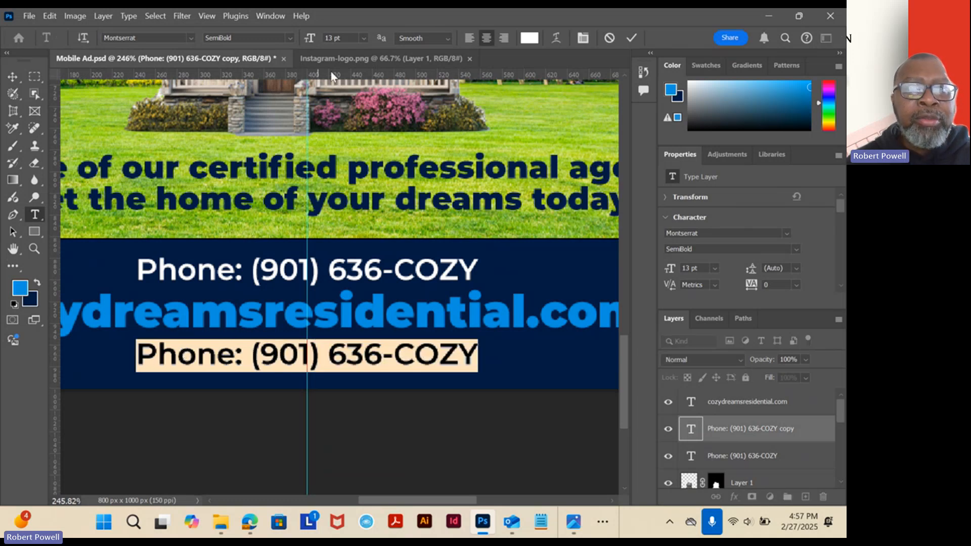
key(Down)
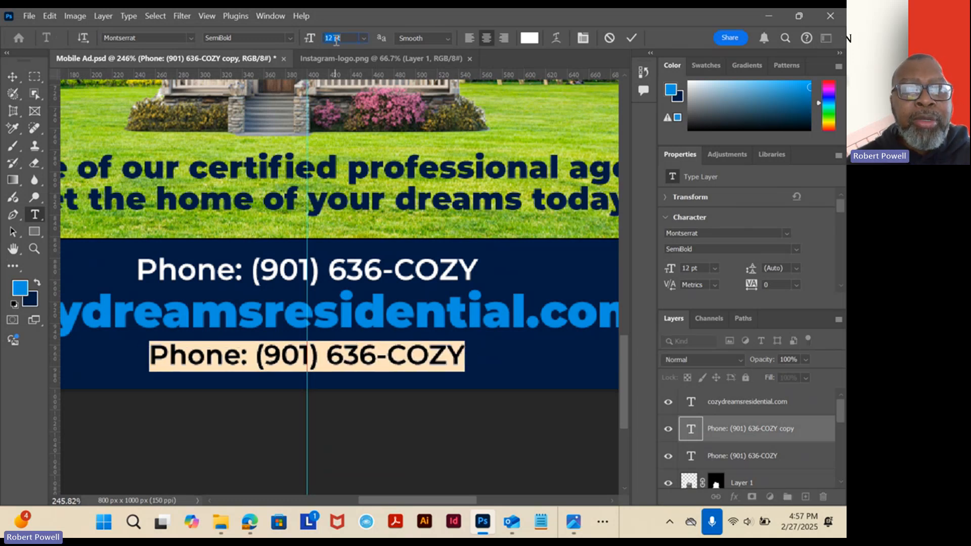
click(290, 38)
click(240, 231)
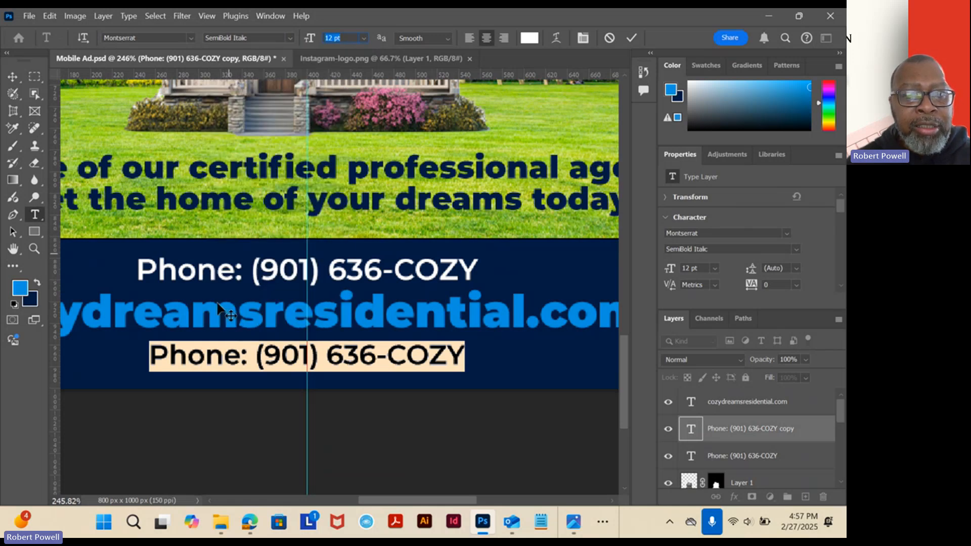
Replace the duplicated line's text with "cozydreamsresidential" and commit the edit.
click(229, 359)
triple_click(230, 359)
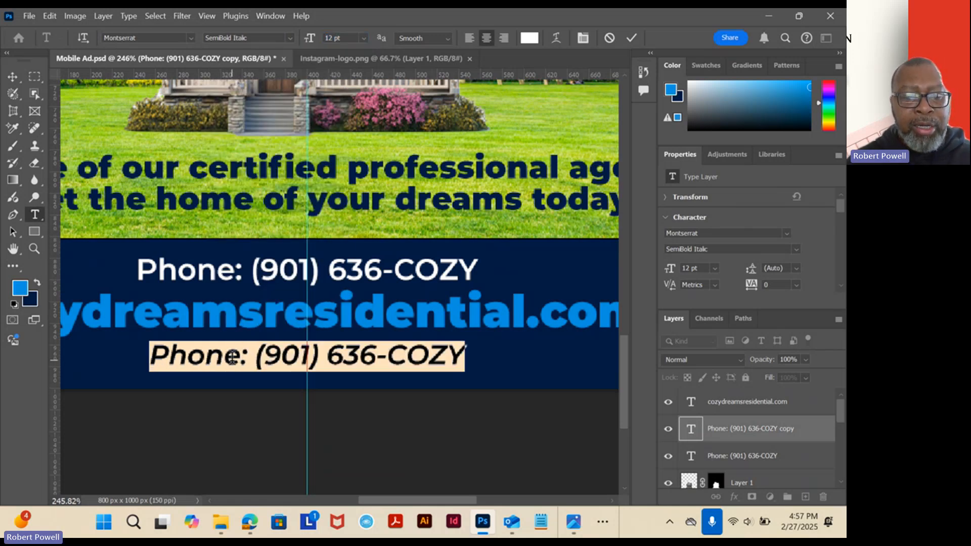
text(cozy)
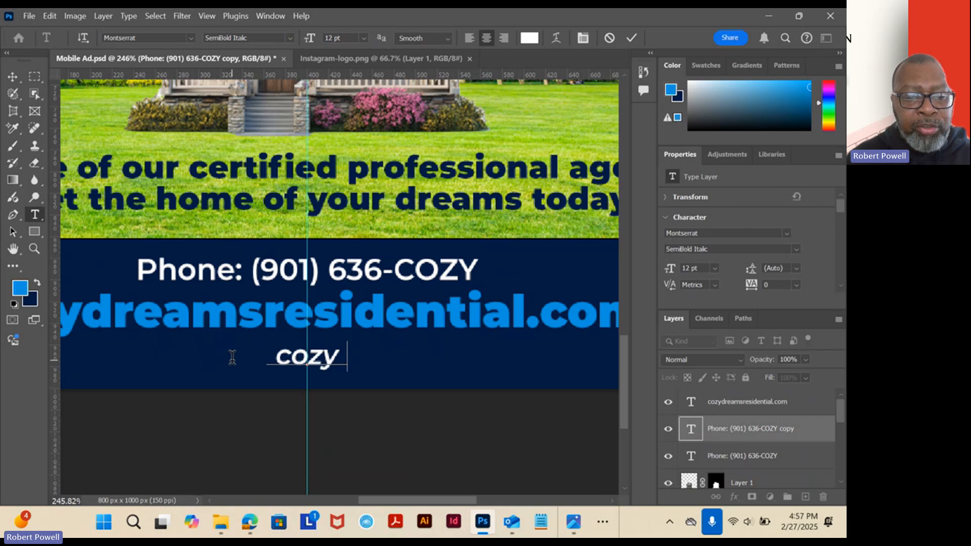
text(dreamsr)
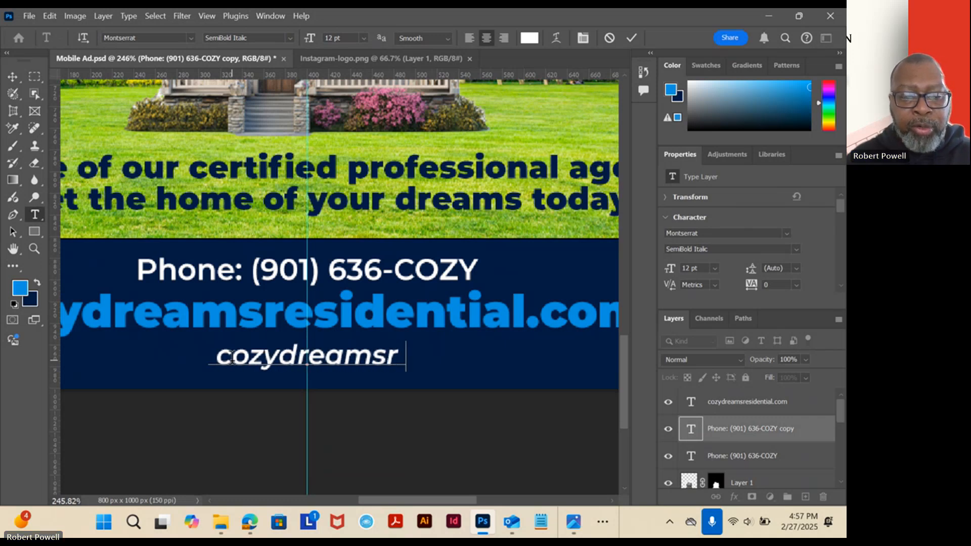
text(esidential)
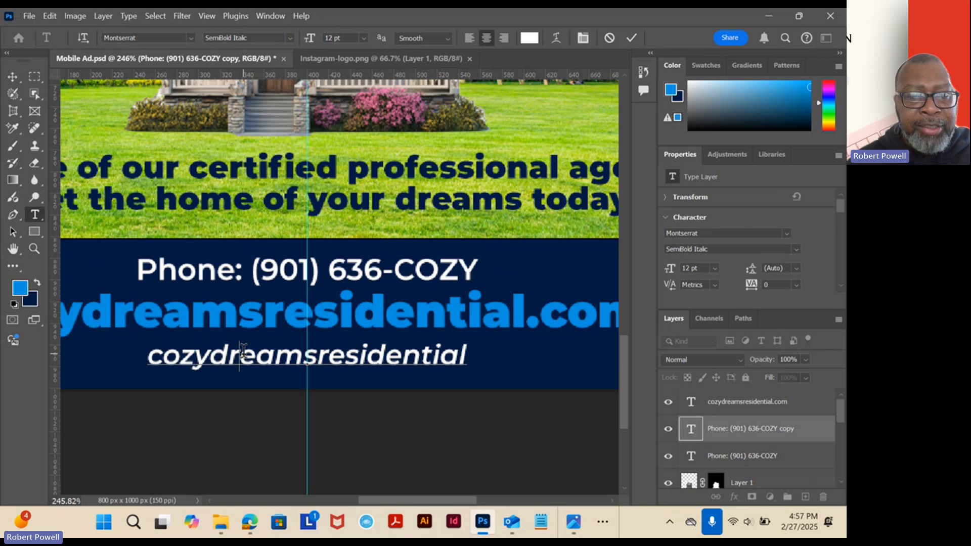
double_click(242, 350)
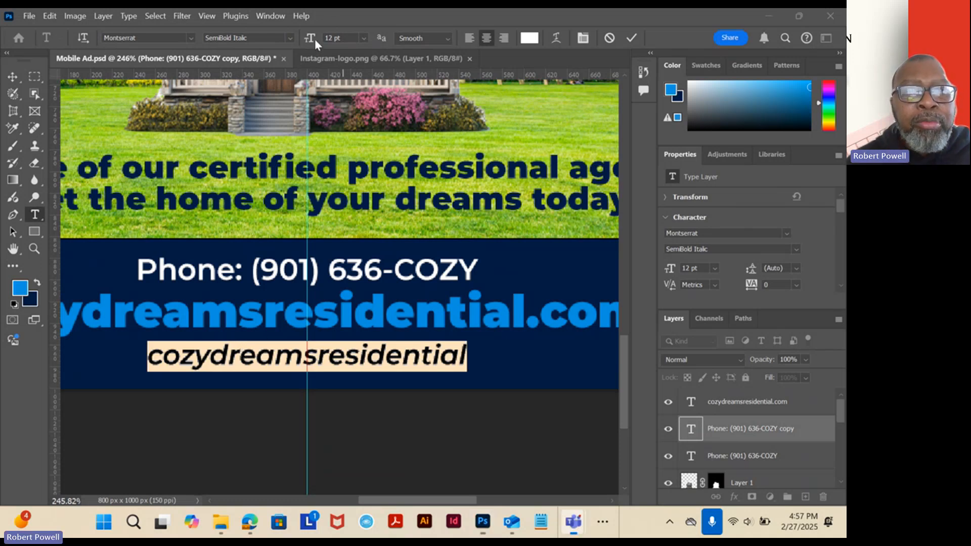
click(343, 39)
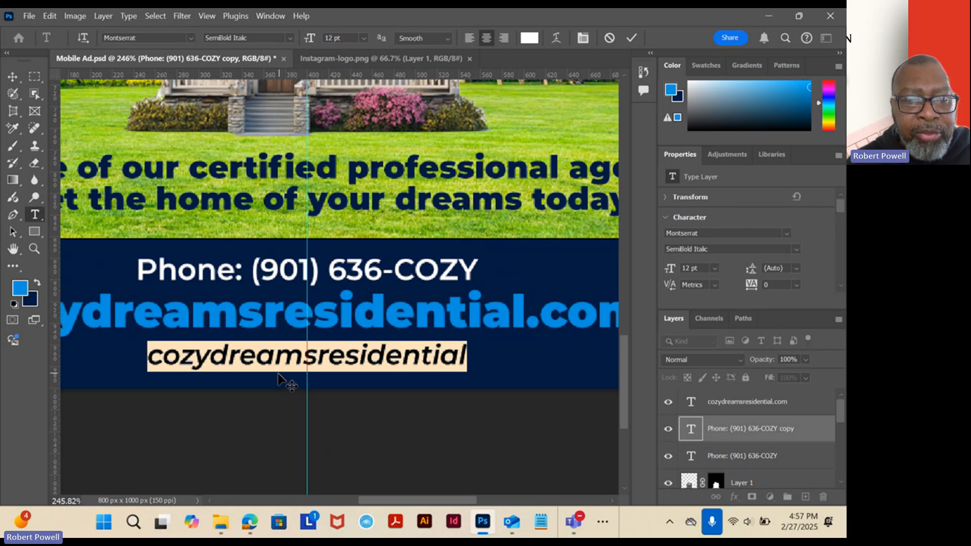
click(12, 76)
Select the house and landscape layers together and shift them slightly up in the ad.
scroll(314, 222, down, 3)
scroll(318, 223, down, 3)
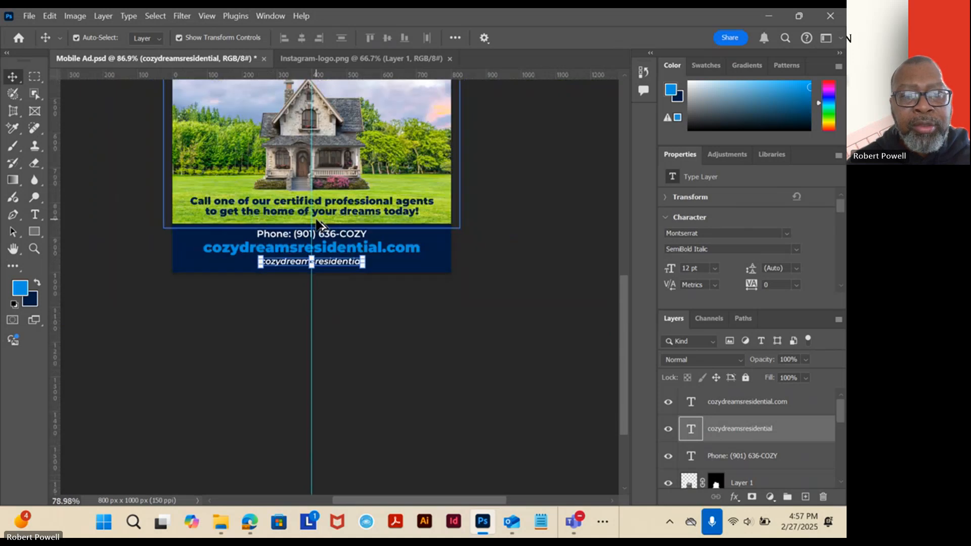
scroll(319, 220, up, 2)
scroll(318, 220, down, 4)
drag(390, 147, 393, 242)
click(328, 244)
click(360, 299)
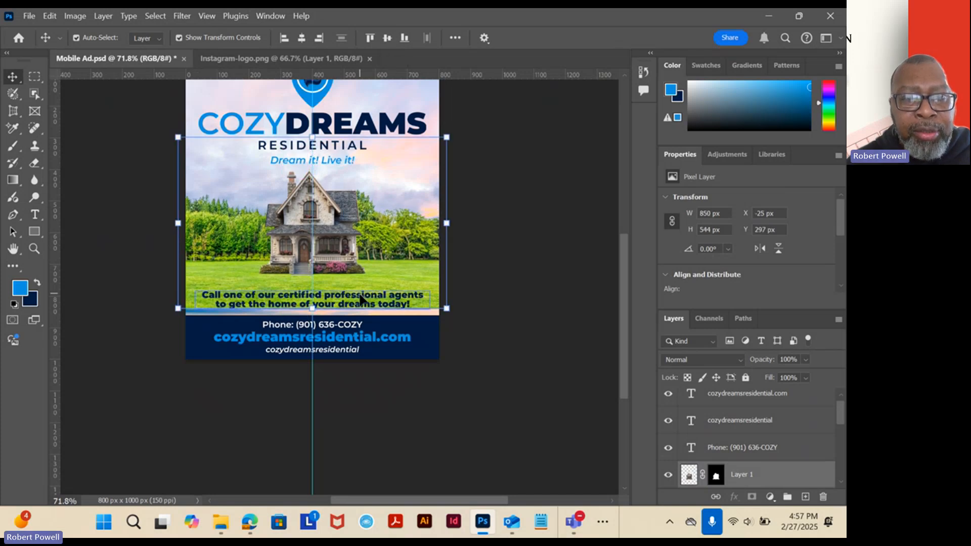
Move the two-line call-to-action text slightly up and raise the navy footer rectangle to meet the landscape's bottom edge.
drag(359, 299, 357, 291)
scroll(354, 322, up, 5)
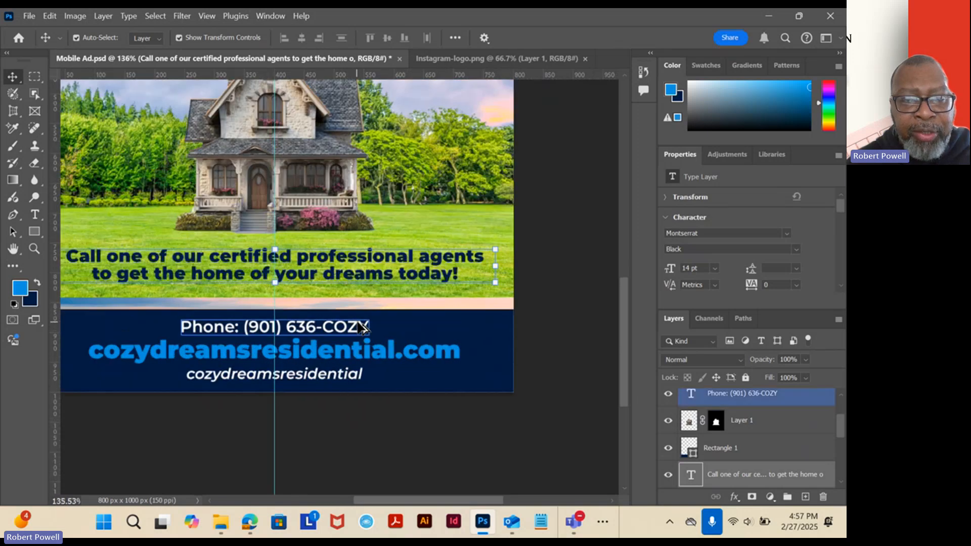
drag(445, 331, 444, 320)
Move the phone line up within the navy footer, closer to the footer's top edge.
click(320, 331)
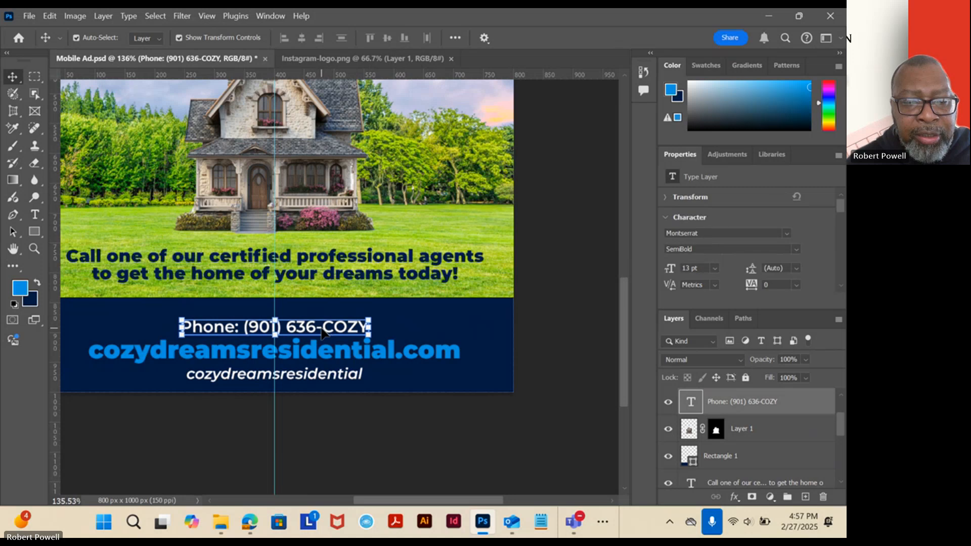
drag(319, 327, 317, 322)
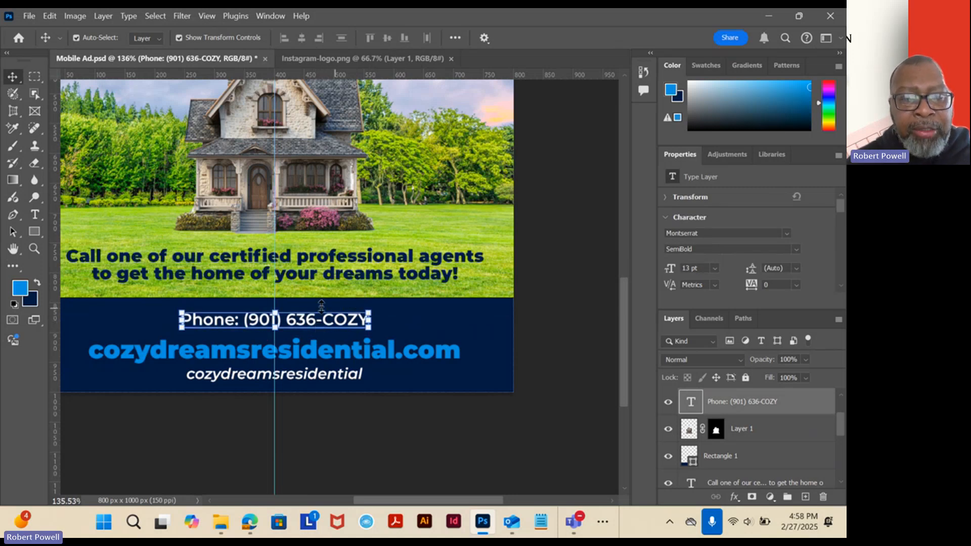
click(322, 336)
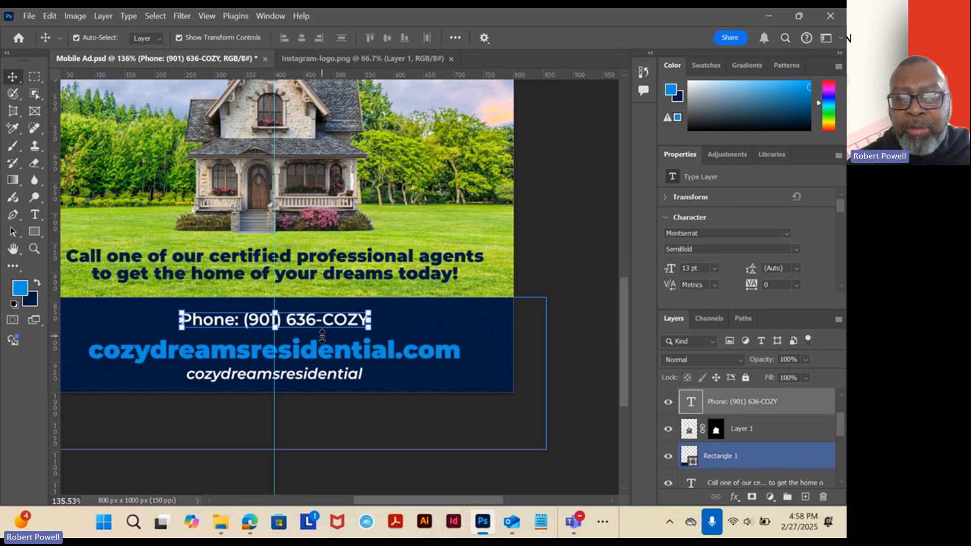
key(Up)
key(Up)
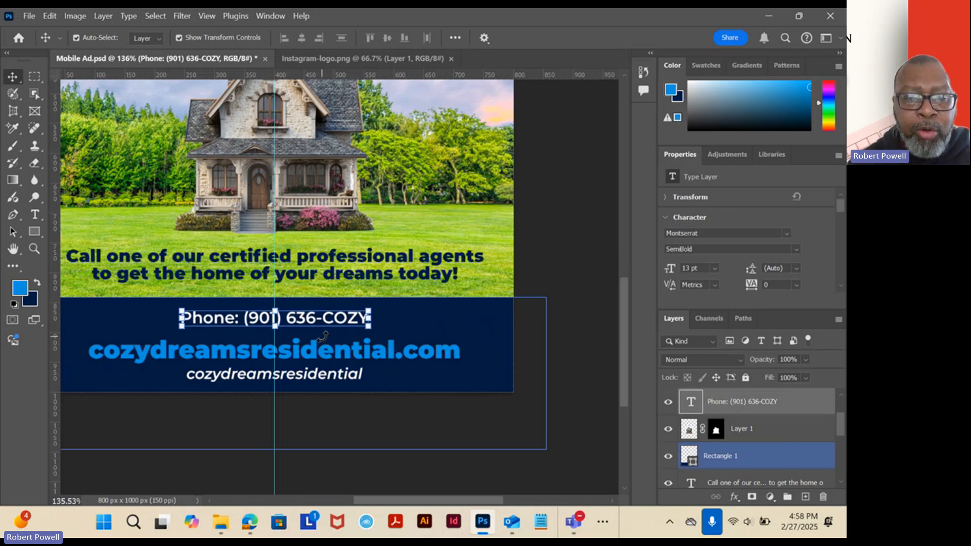
Nudge the website line up so it sits closer beneath the phone line.
click(322, 361)
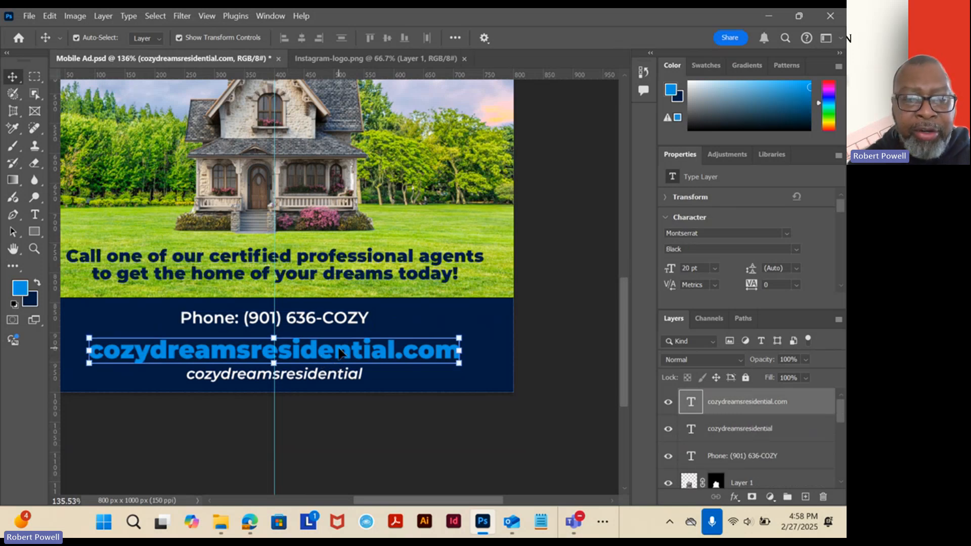
key(Up)
key(Up)
key(Up)
key(Up)
key(Up)
key(Up)
key(Up)
key(Up)
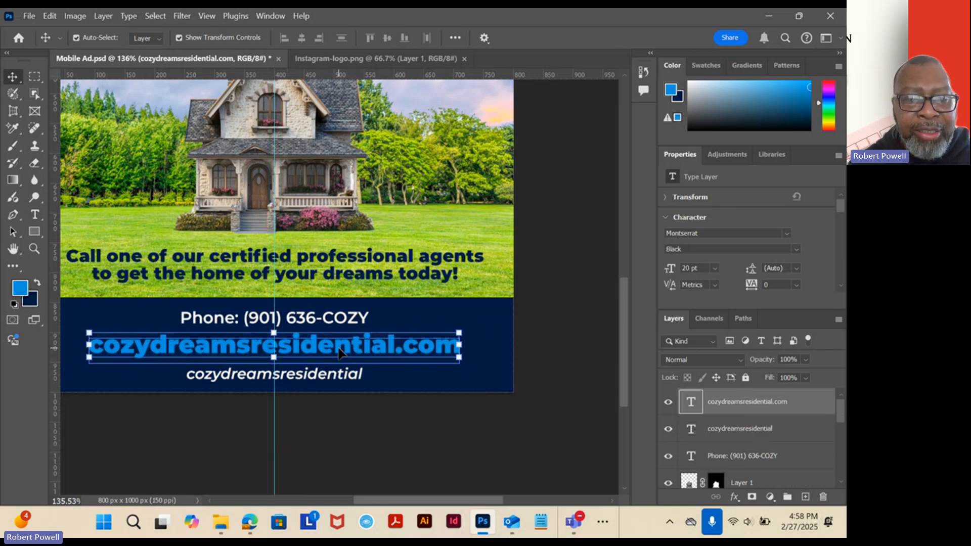
key(Up)
key(Up)
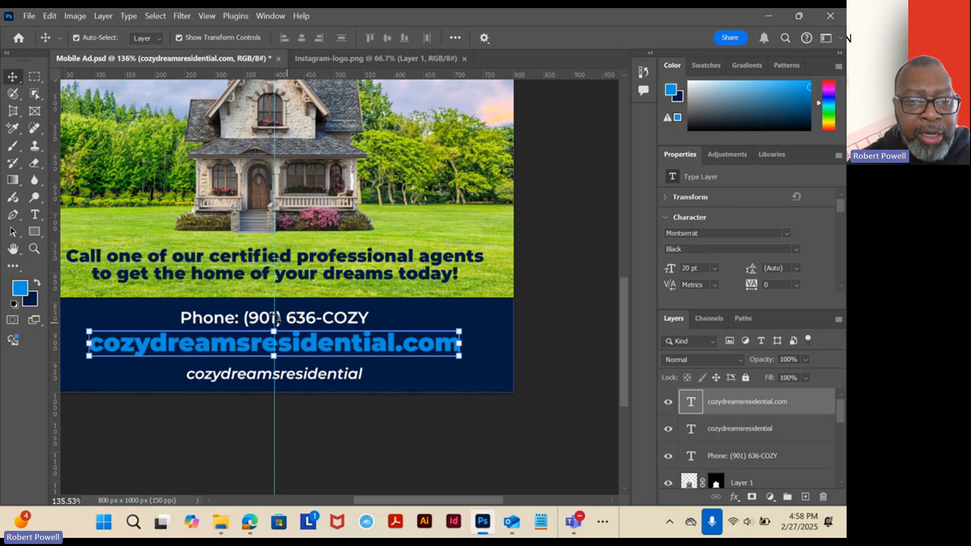
Nudge the italic Instagram handle line up so it sits closer beneath the website line.
click(293, 380)
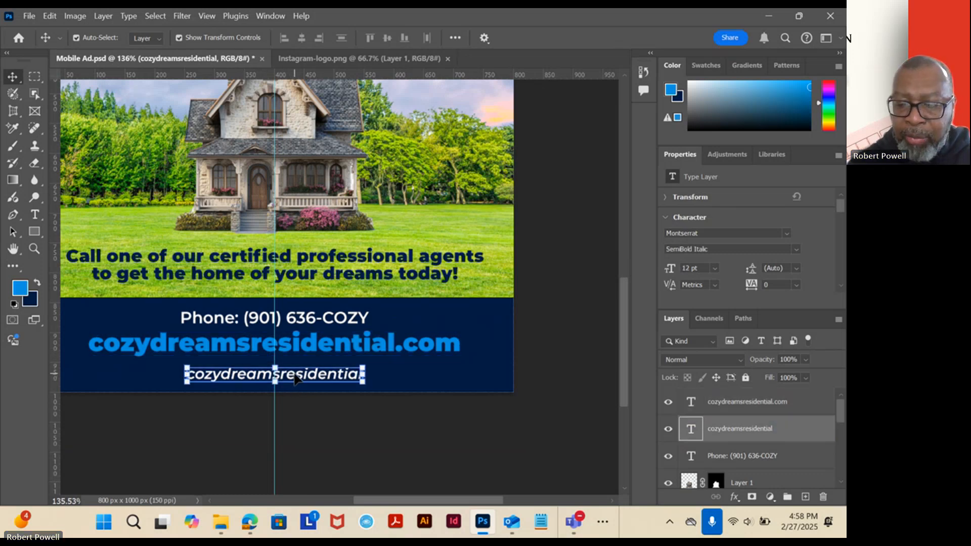
key(Up)
key(Up)
key(Up)
key(Up)
key(Up)
key(Up)
key(Up)
key(Up)
key(Up)
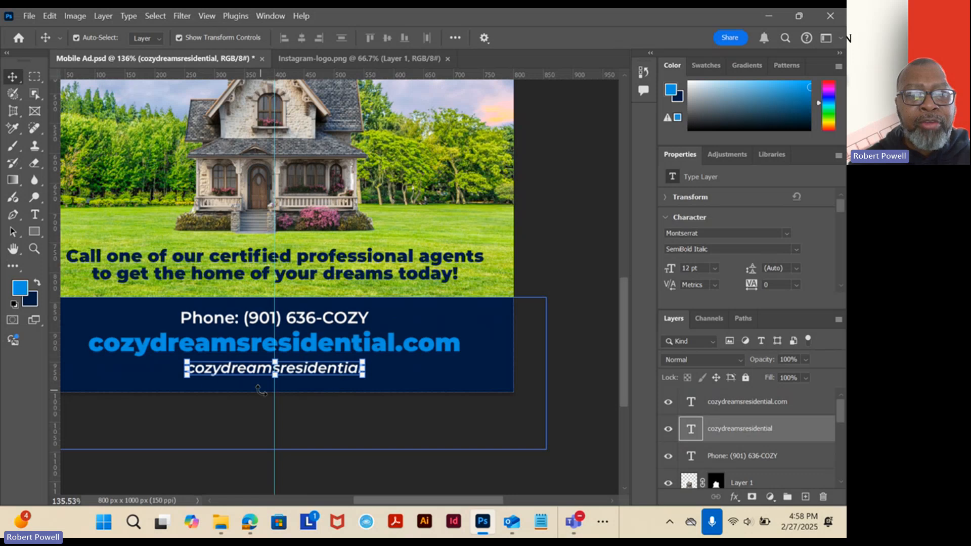
scroll(488, 324, up, 10)
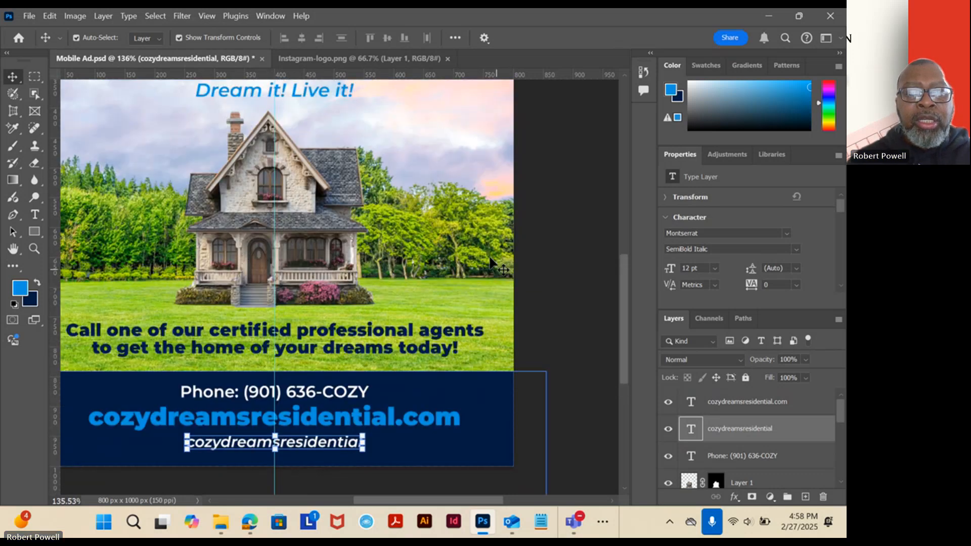
scroll(473, 252, up, 1)
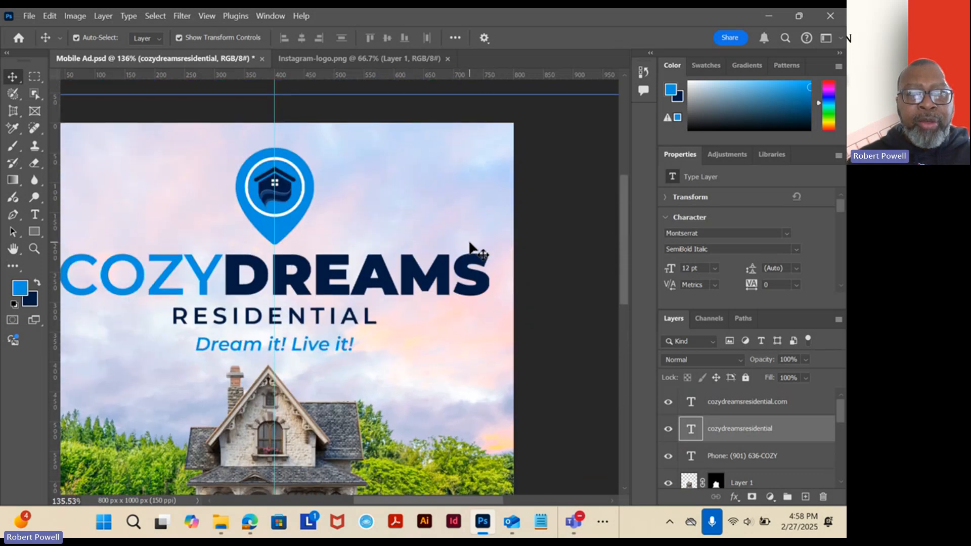
scroll(288, 133, down, 3)
scroll(338, 207, up, 5)
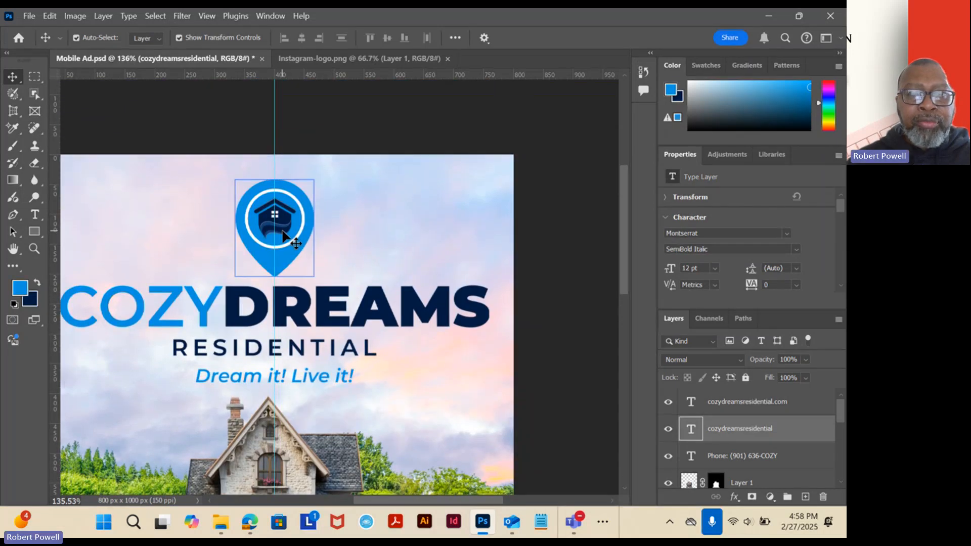
mouse_move(282, 231)
mouse_down()
mouse_move(281, 192)
mouse_move(281, 218)
mouse_up()
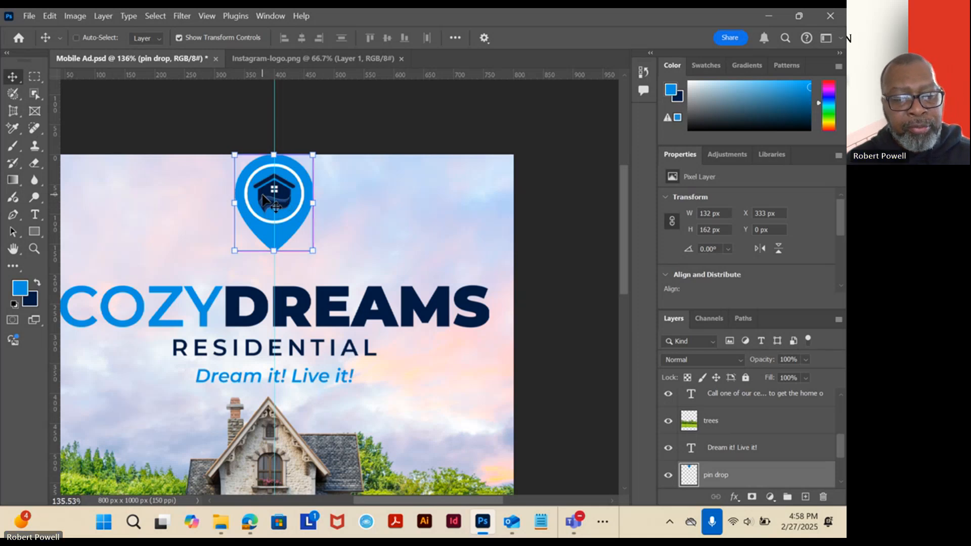
drag(264, 198, 264, 223)
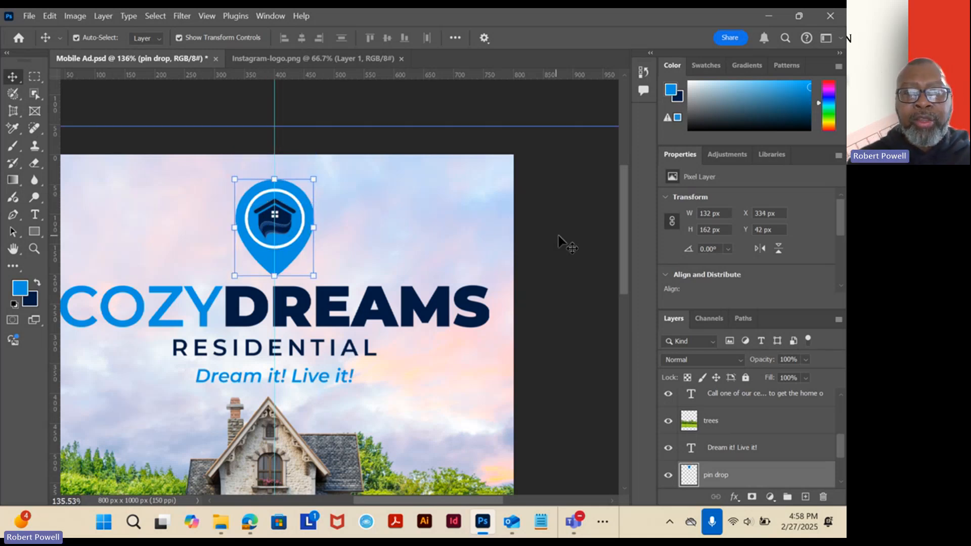
Copy the logo from Instagram-logo.png into Mobile Ad.psd and place its layer directly above the Instagram handle's text layer.
scroll(569, 247, down, 10)
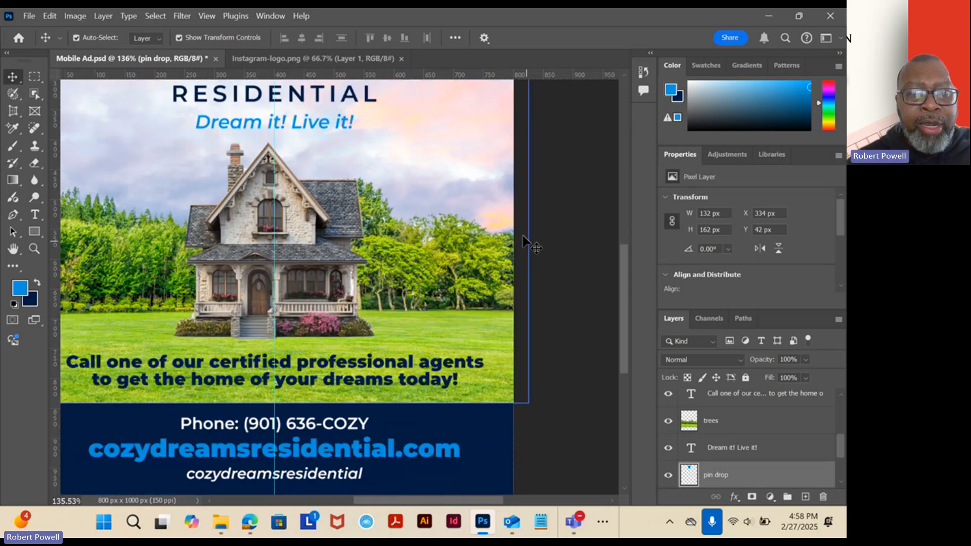
scroll(519, 236, up, 2)
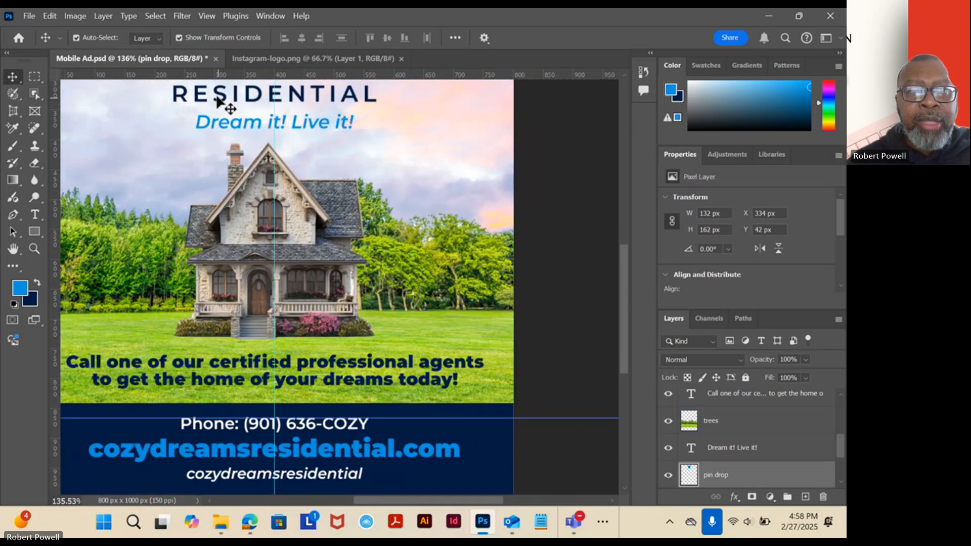
click(287, 62)
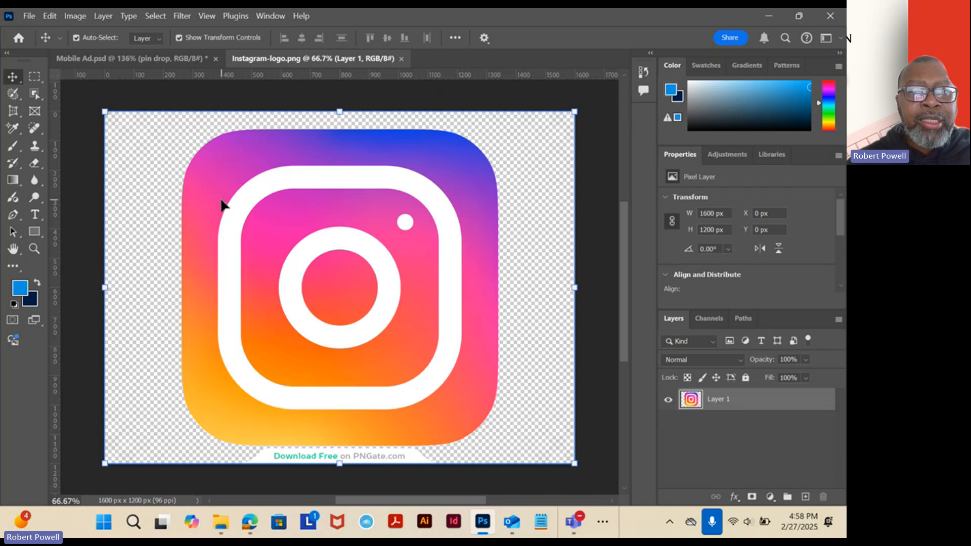
drag(221, 204, 257, 289)
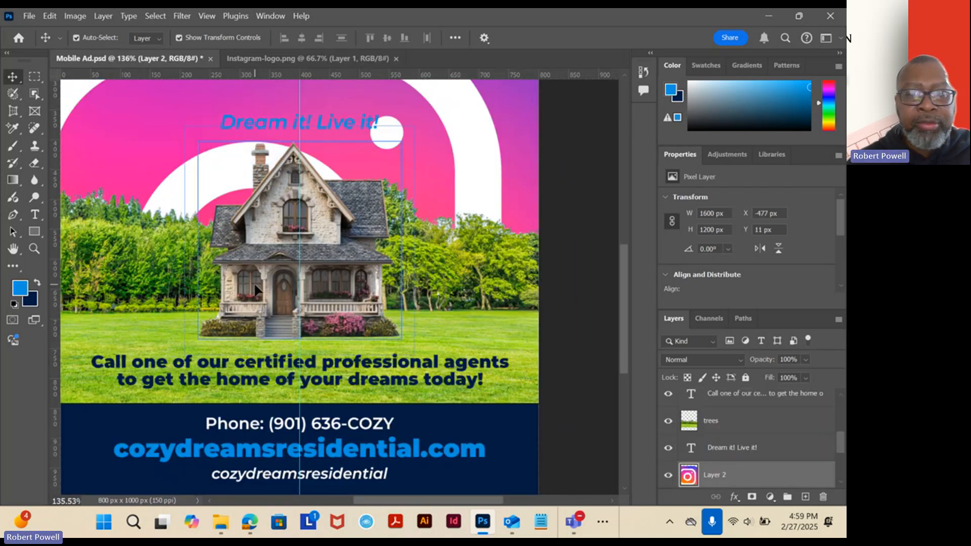
scroll(405, 286, down, 2)
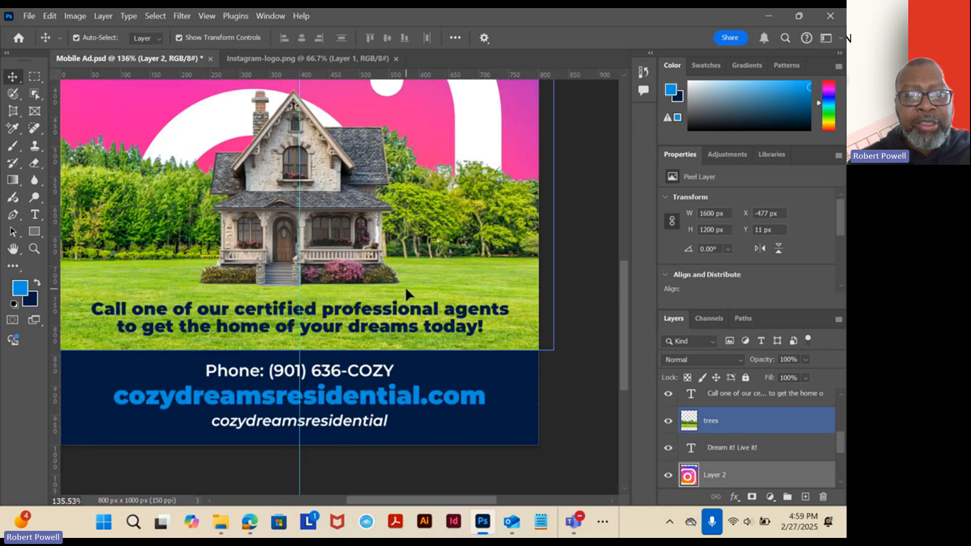
scroll(405, 287, up, 3)
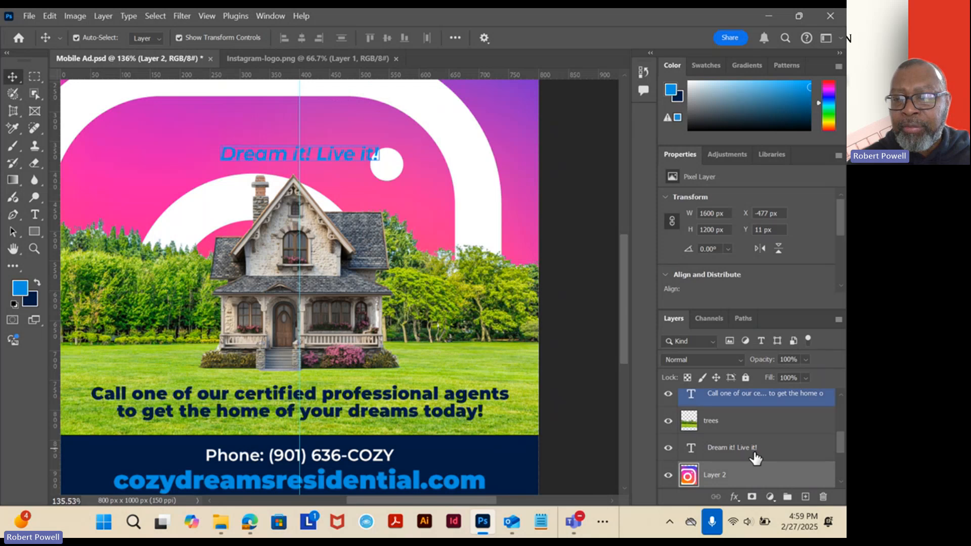
drag(754, 479, 752, 403)
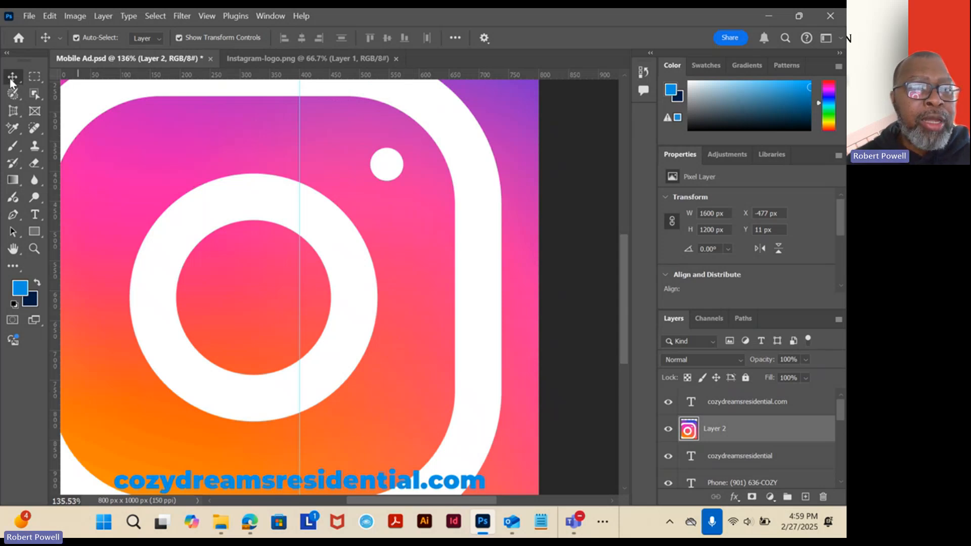
Scale the Instagram logo proportionally to about 2.59% and place it in the footer just before the italic handle.
scroll(315, 228, down, 5)
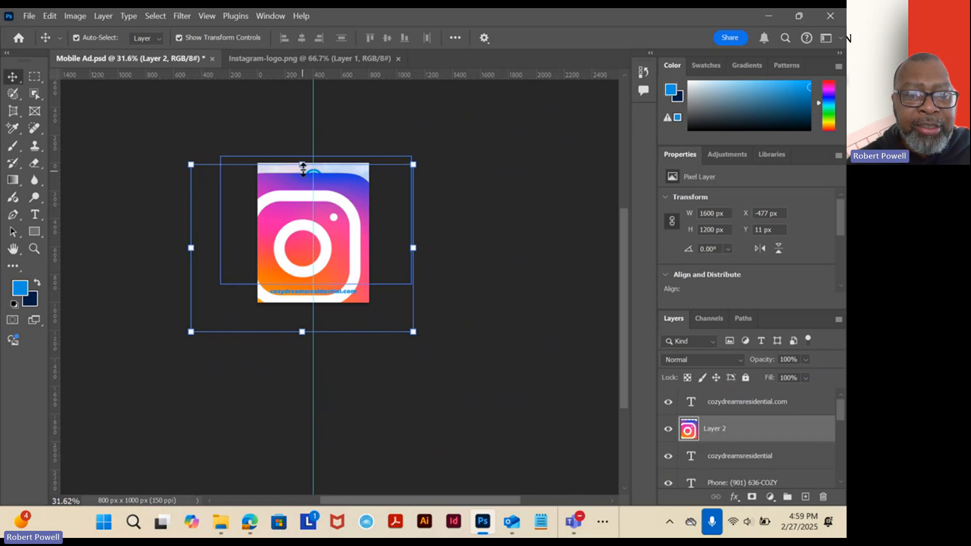
drag(302, 165, 300, 324)
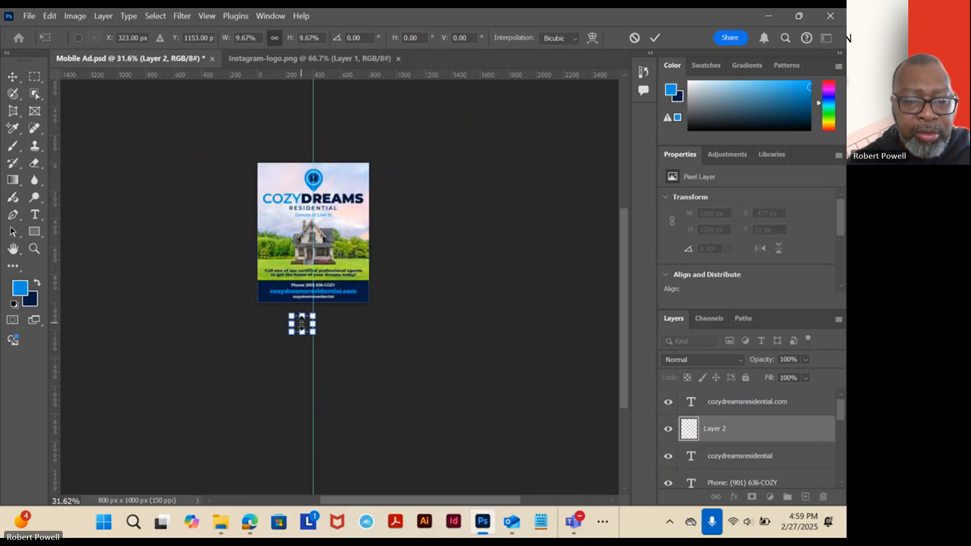
scroll(301, 323, up, 4)
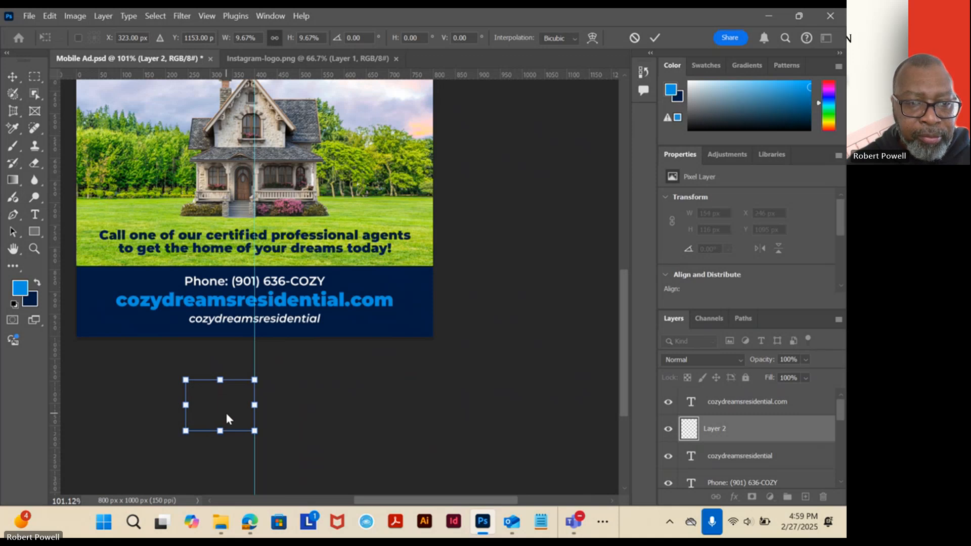
drag(225, 418, 190, 325)
scroll(190, 329, up, 3)
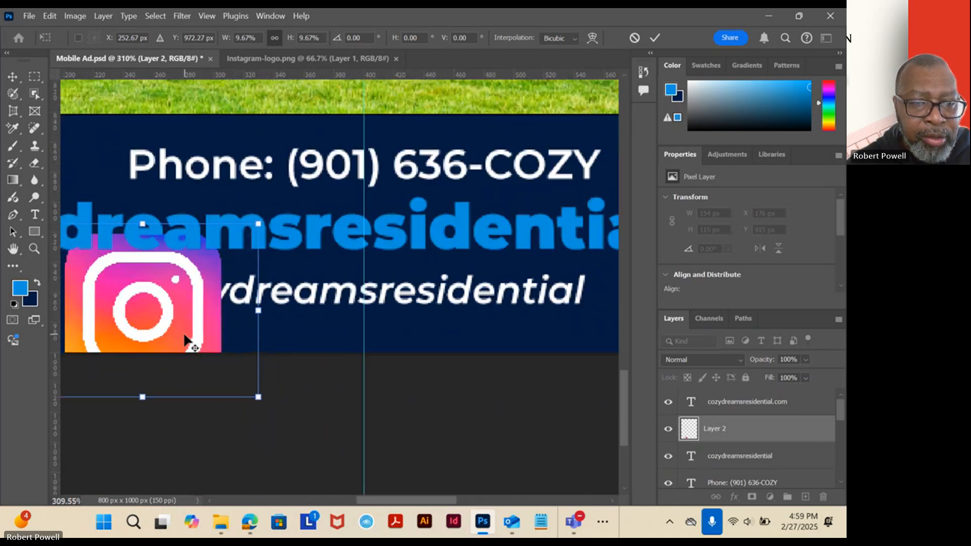
scroll(187, 341, up, 1)
drag(141, 404, 333, 353)
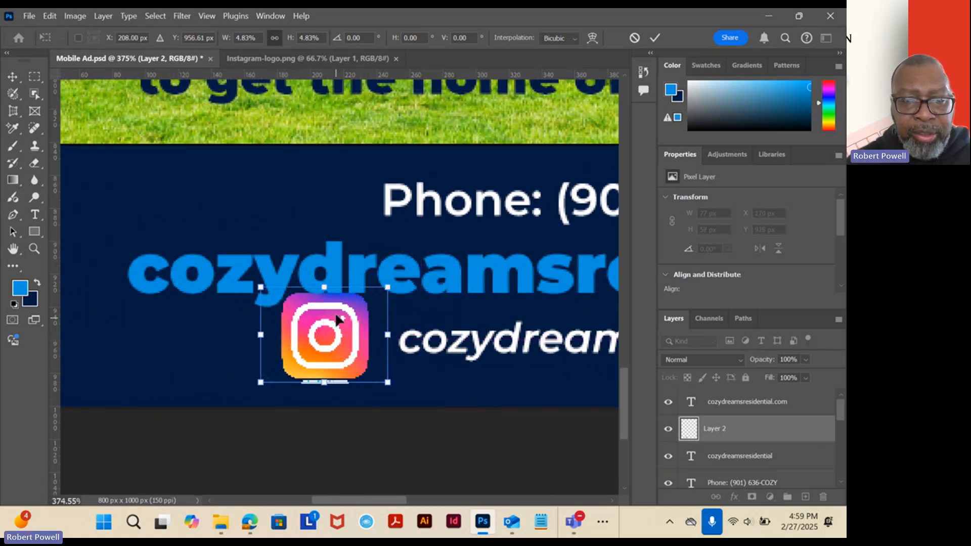
drag(324, 292, 376, 343)
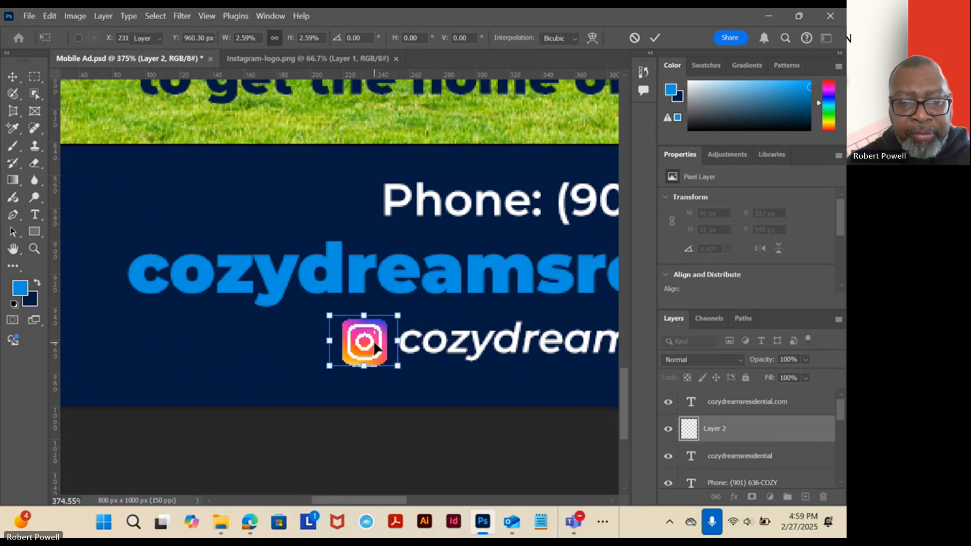
key(Return)
Delete the leftover white strip beneath the Instagram logo with a rectangular selection about 31 x 9 px, and clear the selection.
scroll(361, 397, up, 5)
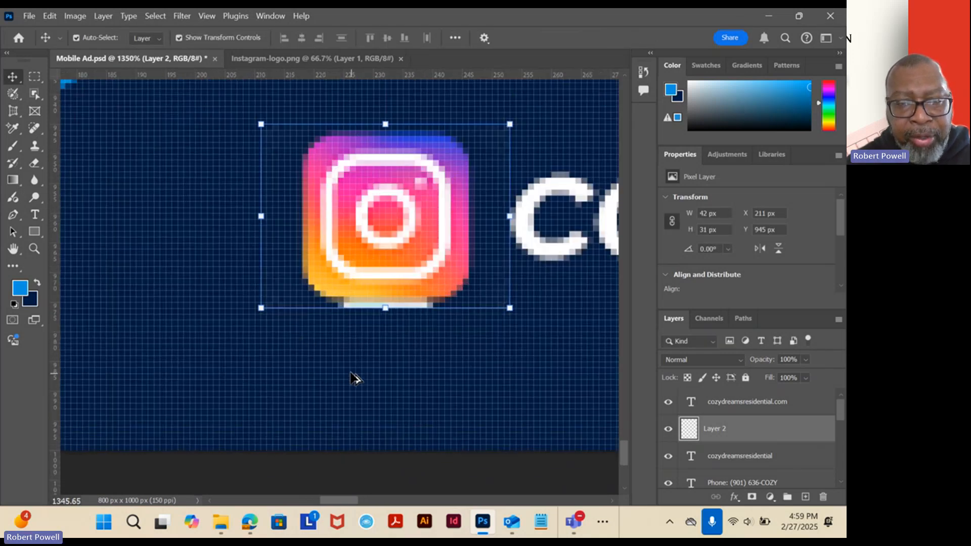
click(39, 75)
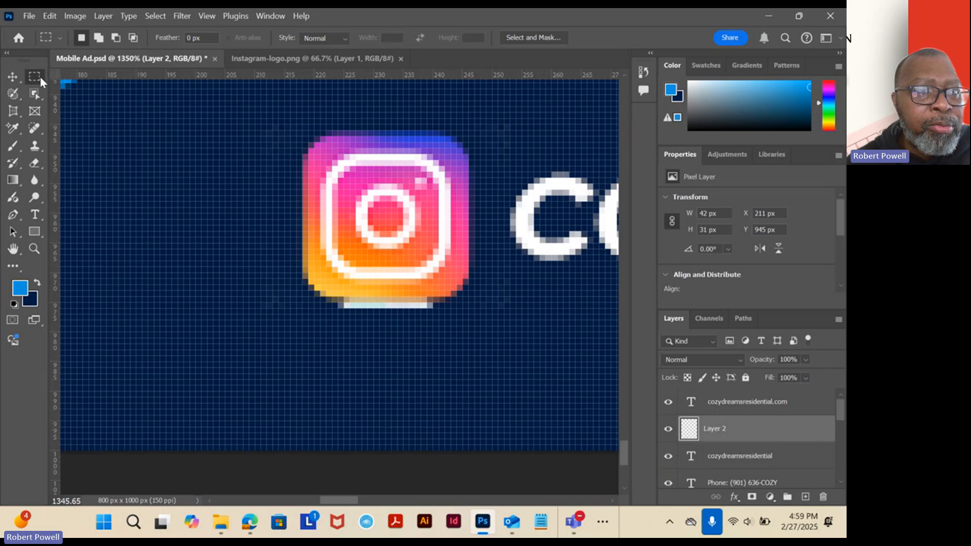
right_click(35, 74)
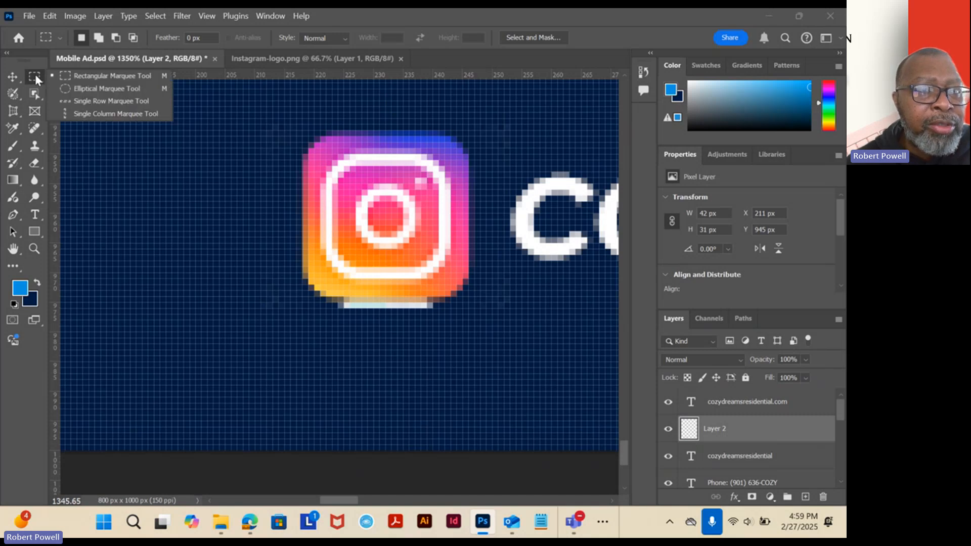
click(456, 357)
drag(474, 355, 290, 303)
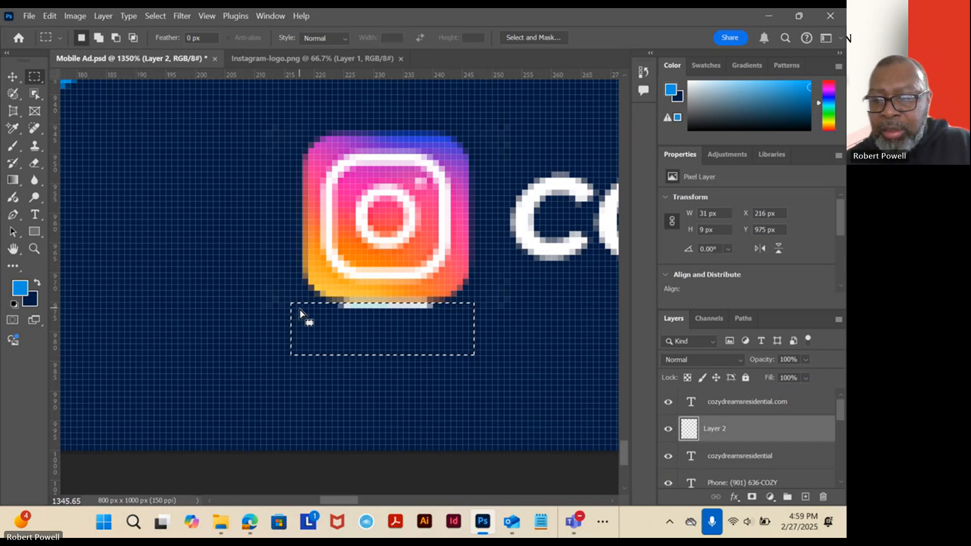
click(236, 249)
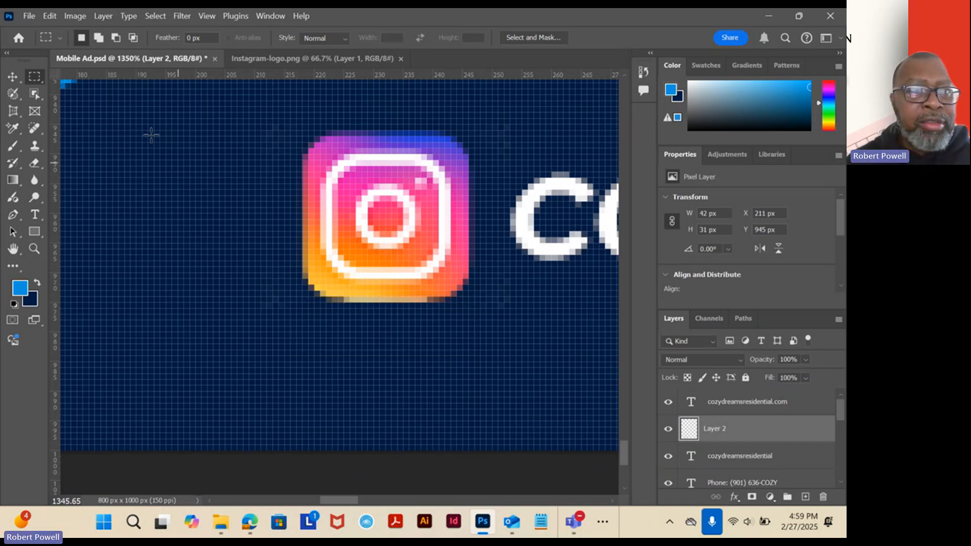
Nudge the Instagram logo slightly down to Y 946 px so it lines up better with the handle text.
click(13, 77)
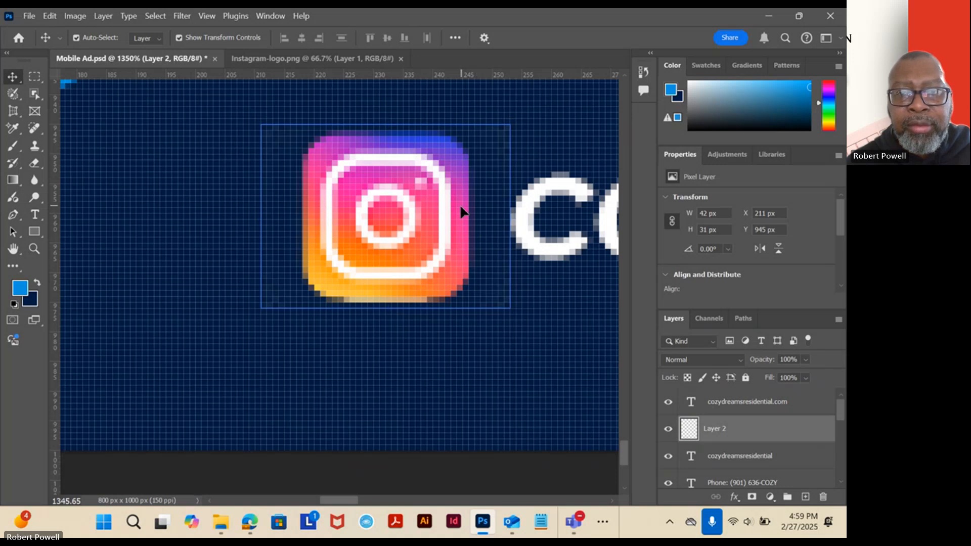
drag(461, 211, 461, 220)
drag(461, 220, 460, 219)
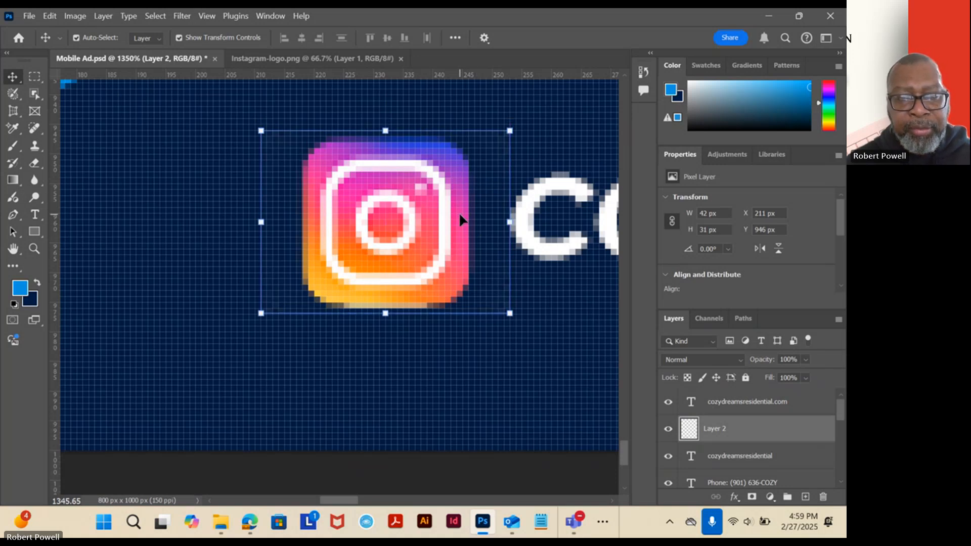
scroll(460, 219, down, 10)
scroll(451, 244, down, 4)
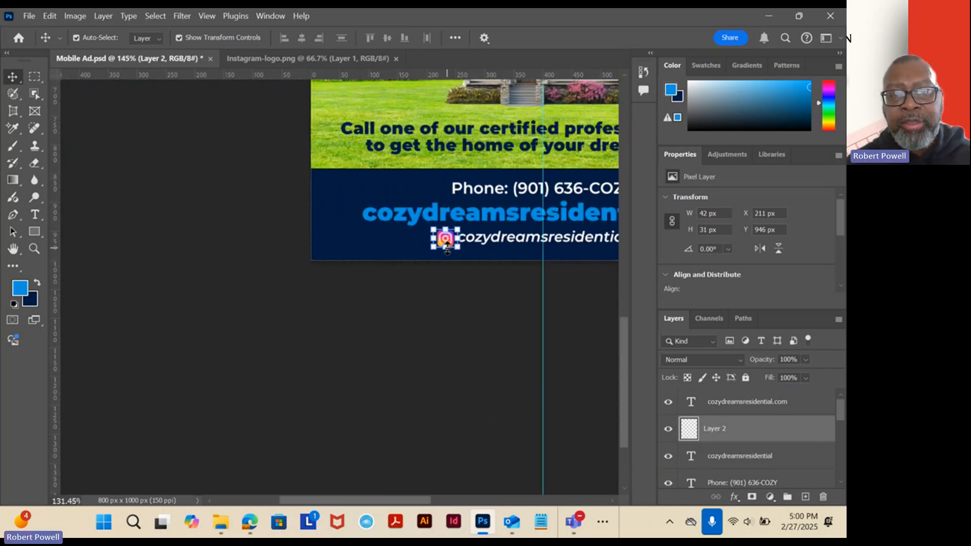
Identify the Instagram logo's layer by toggling its visibility and rename it "instagram logo".
drag(504, 234, 382, 226)
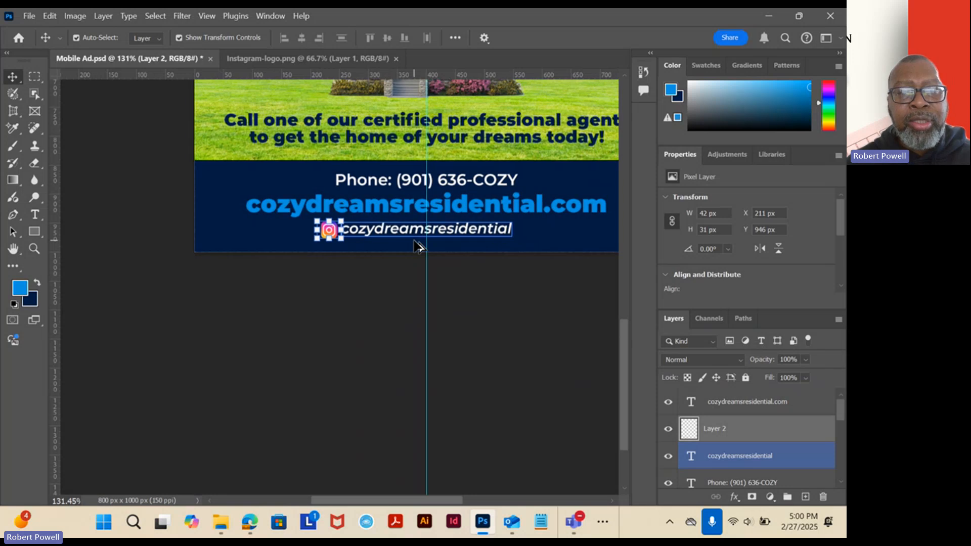
scroll(415, 245, up, 10)
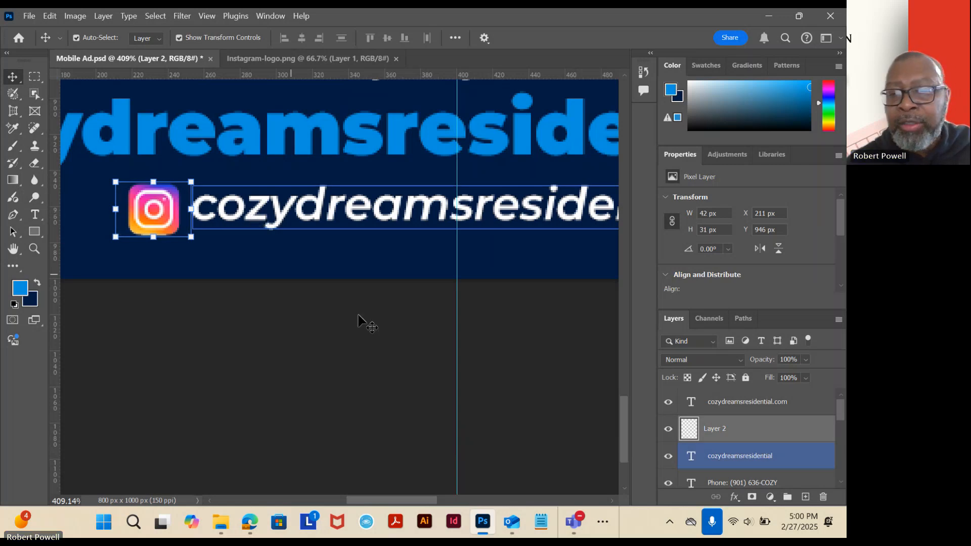
click(667, 429)
click(668, 428)
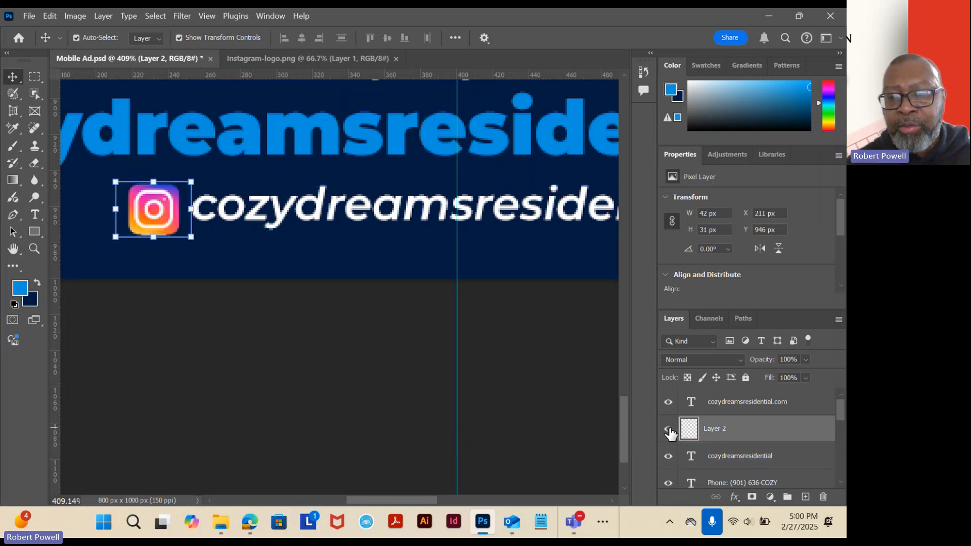
double_click(724, 430)
text(instagra)
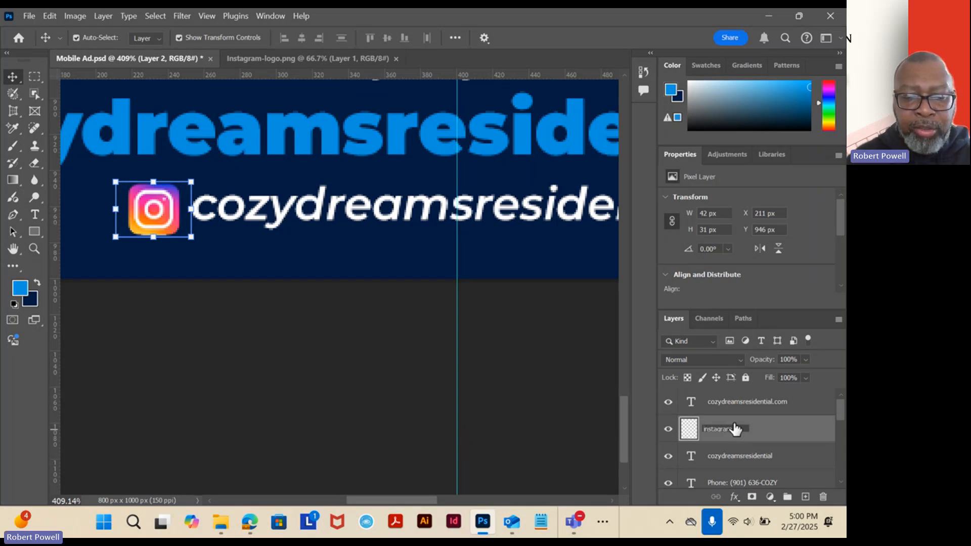
text(m logo)
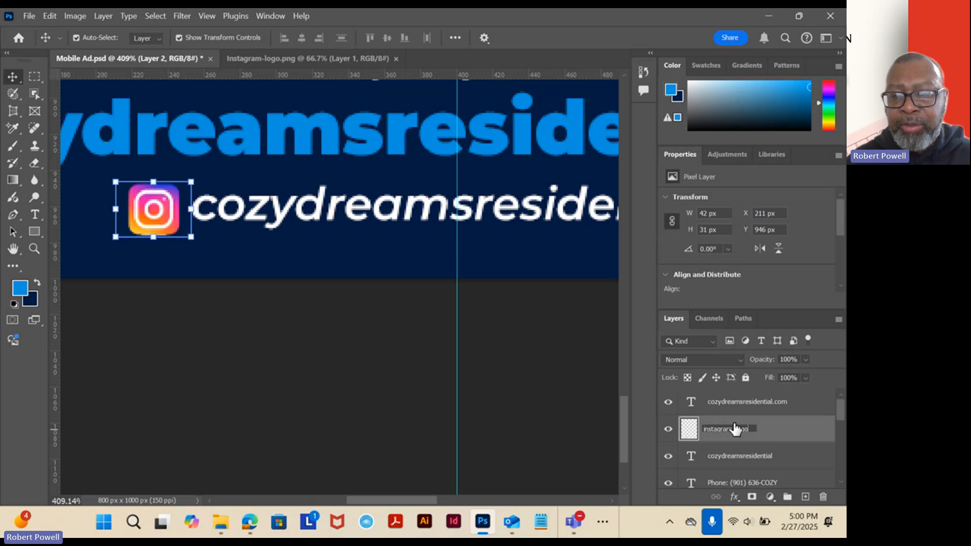
key(Return)
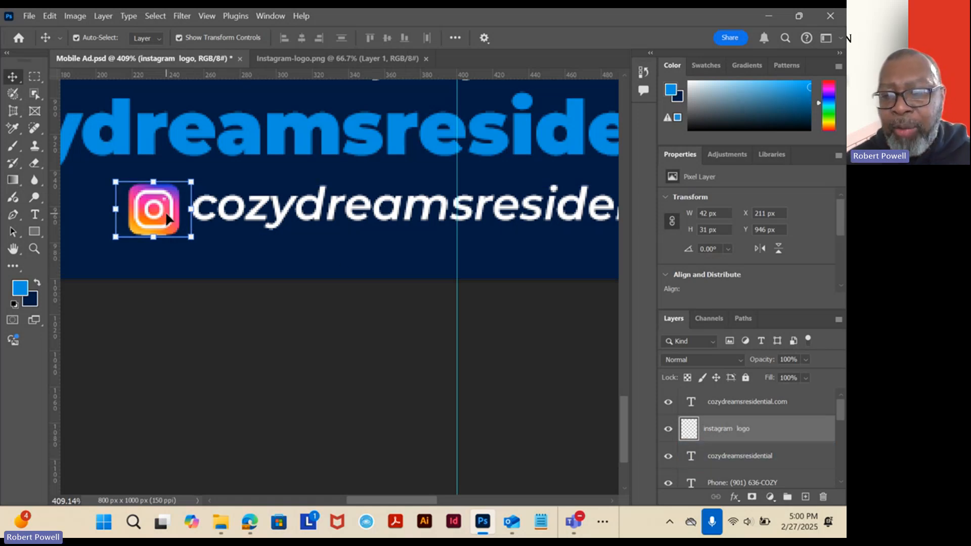
Align the Instagram logo and handle text by their vertical centers, and move the pair sideways to centre it on the vertical guide.
ctrl+click(748, 462)
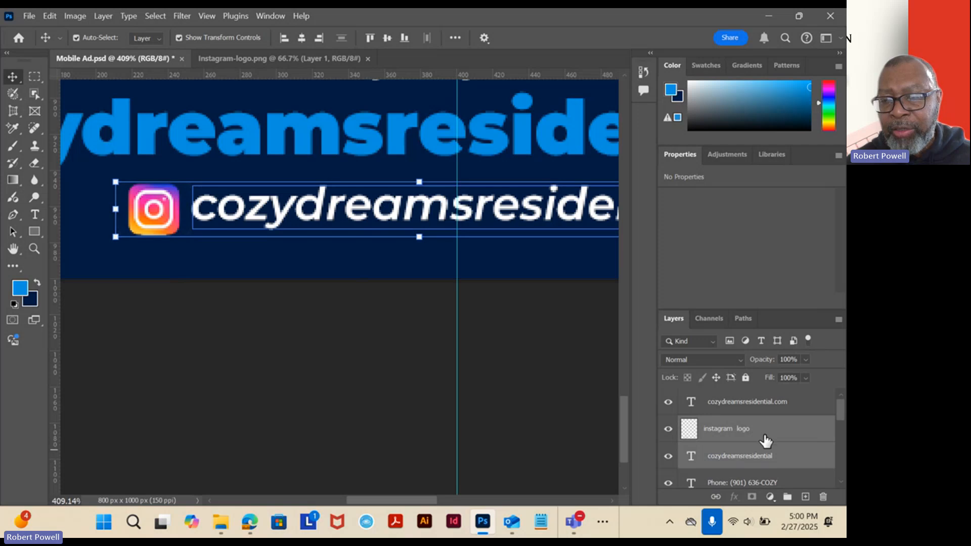
ctrl+click(748, 402)
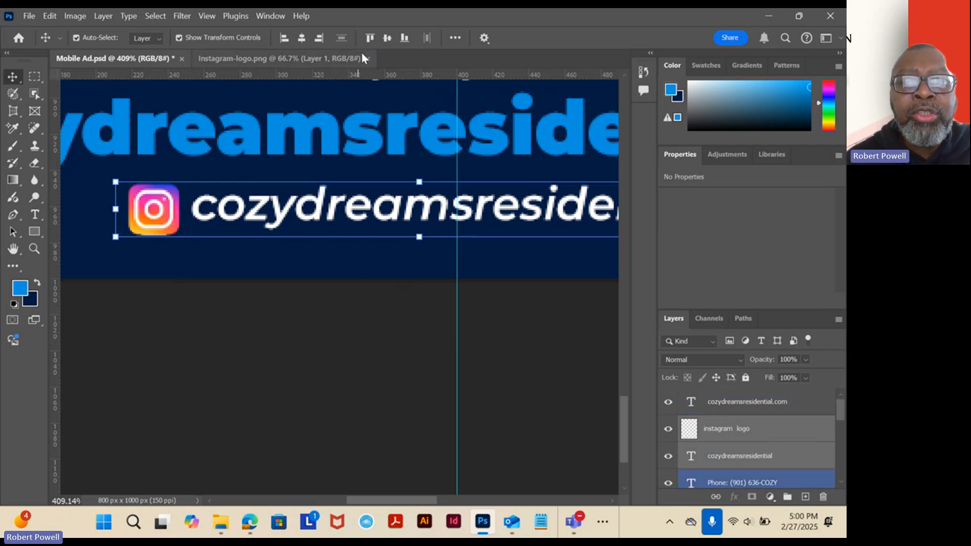
click(387, 39)
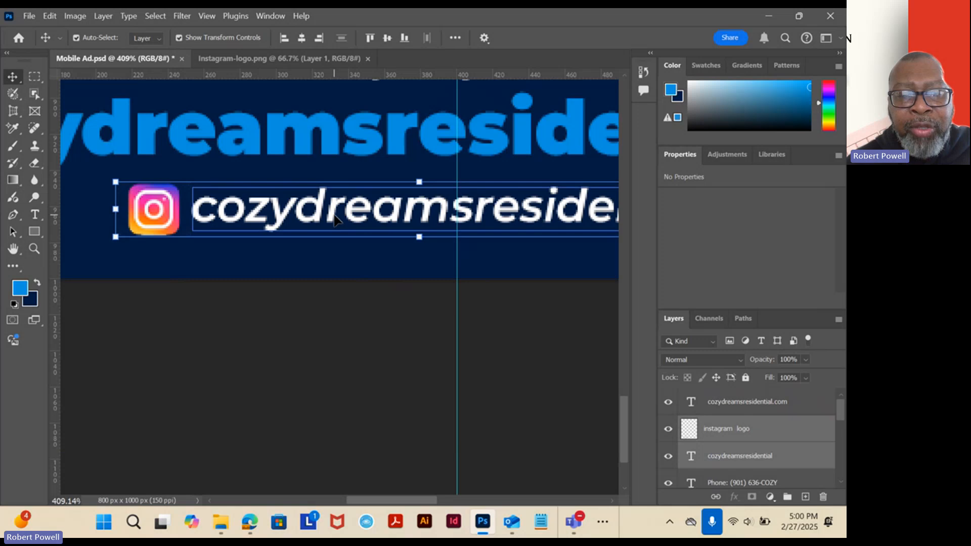
drag(336, 215, 431, 215)
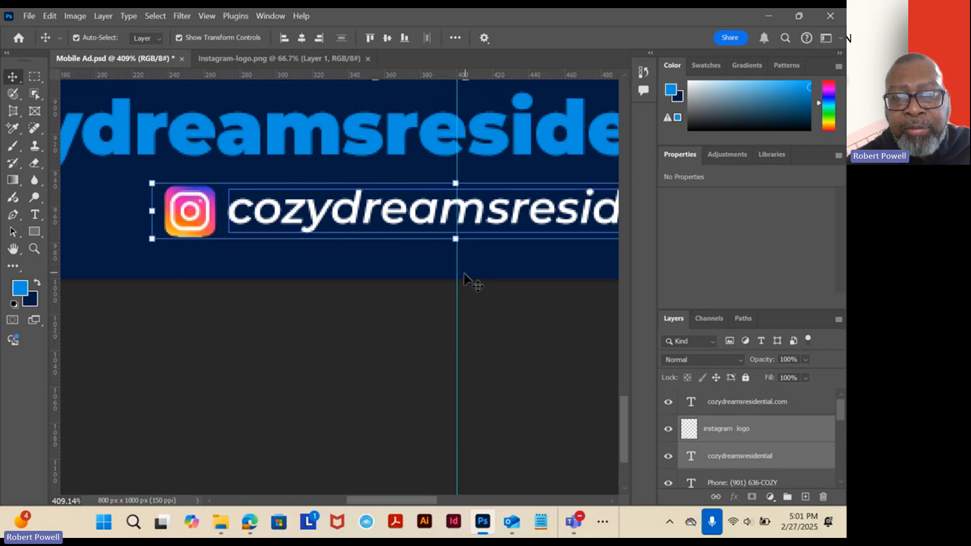
Nudge the Instagram logo and handle sideways in fine increments to centre the pair on the vertical guide, and deselect them.
scroll(468, 242, up, 6)
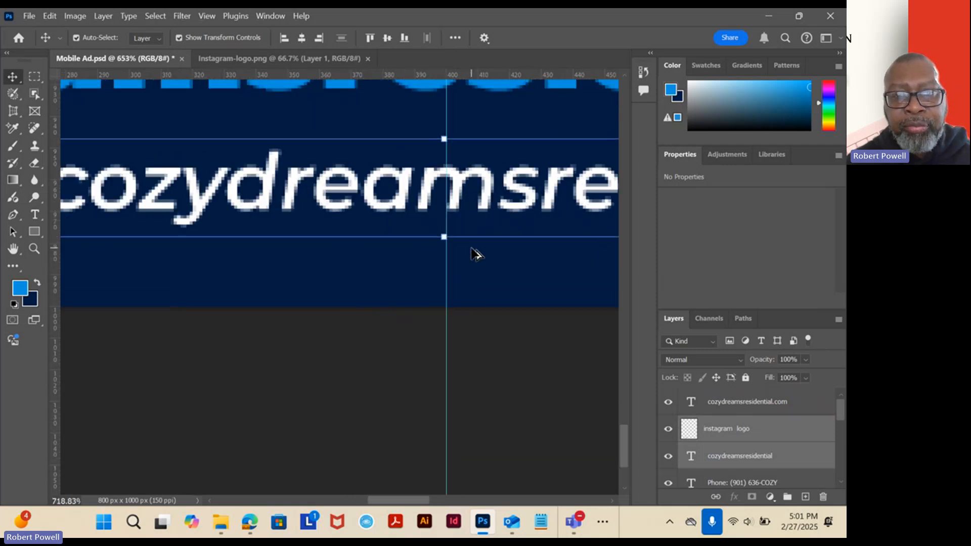
drag(465, 251, 444, 320)
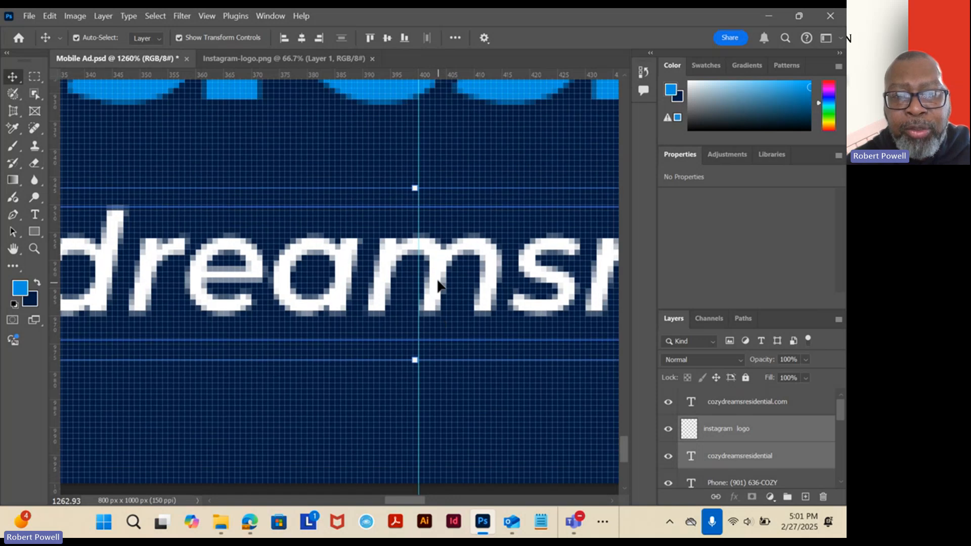
mouse_move(440, 287)
mouse_down()
mouse_move(445, 265)
mouse_move(441, 292)
mouse_up()
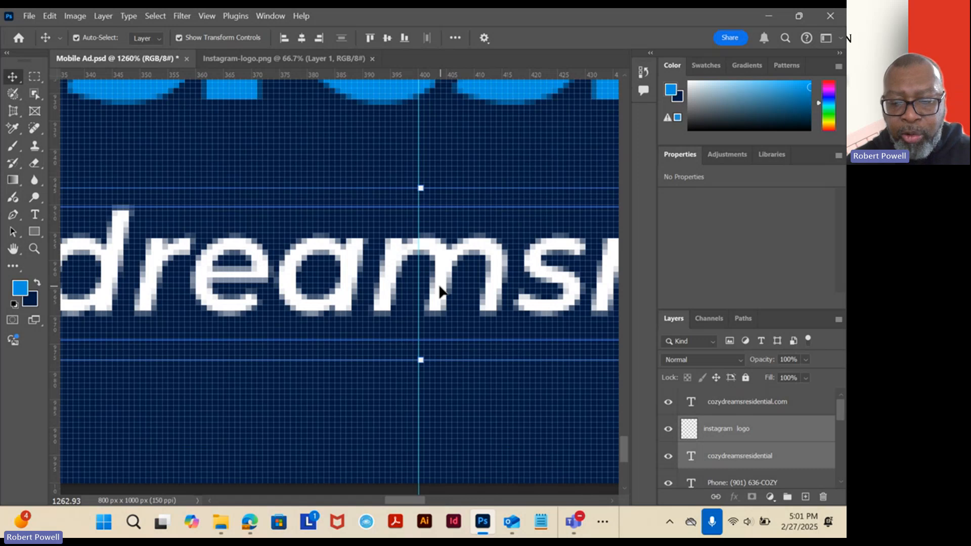
key(Left)
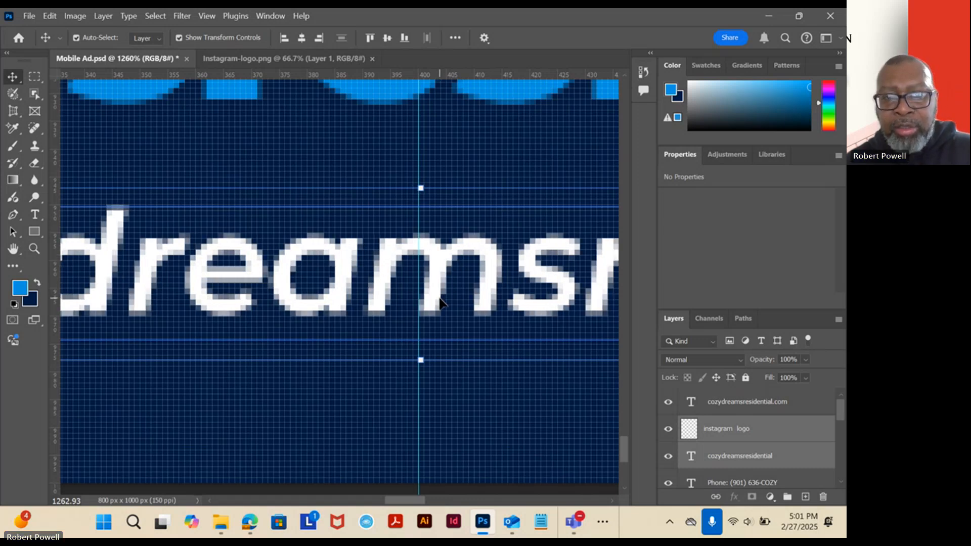
scroll(373, 270, down, 1)
scroll(368, 264, down, 10)
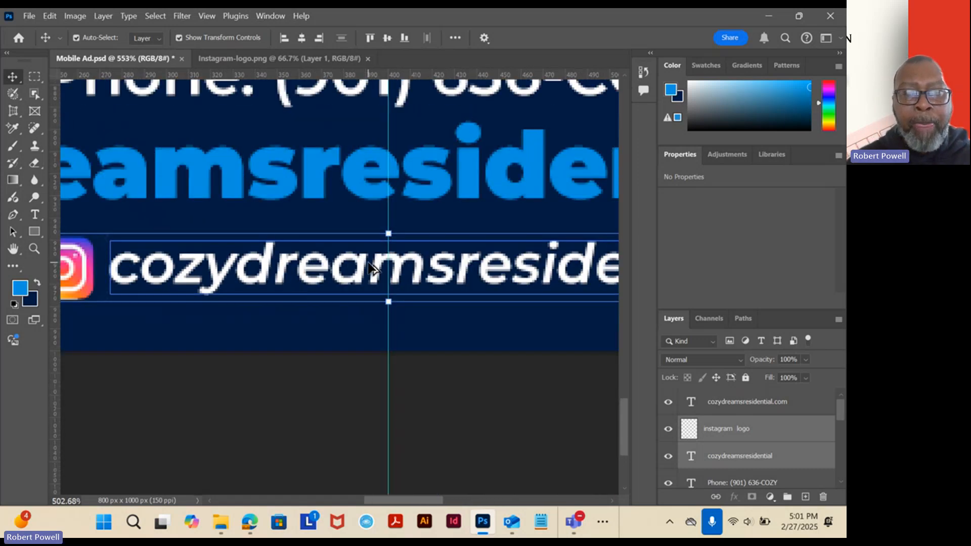
scroll(368, 271, up, 1)
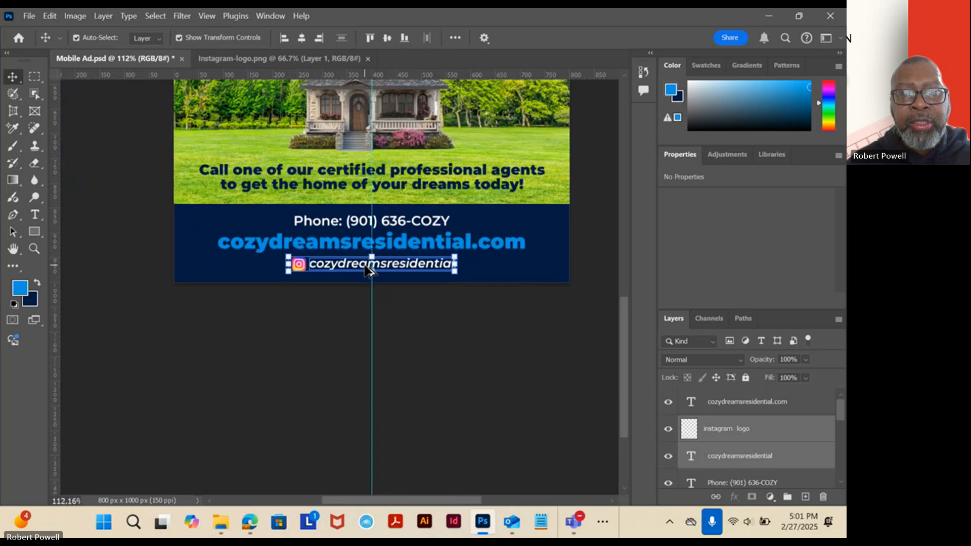
scroll(372, 256, up, 6)
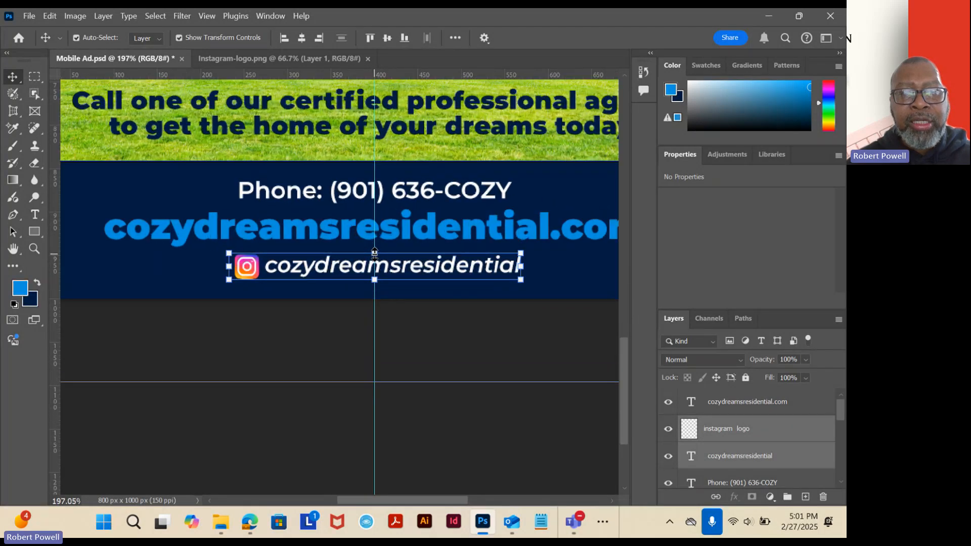
scroll(375, 256, down, 5)
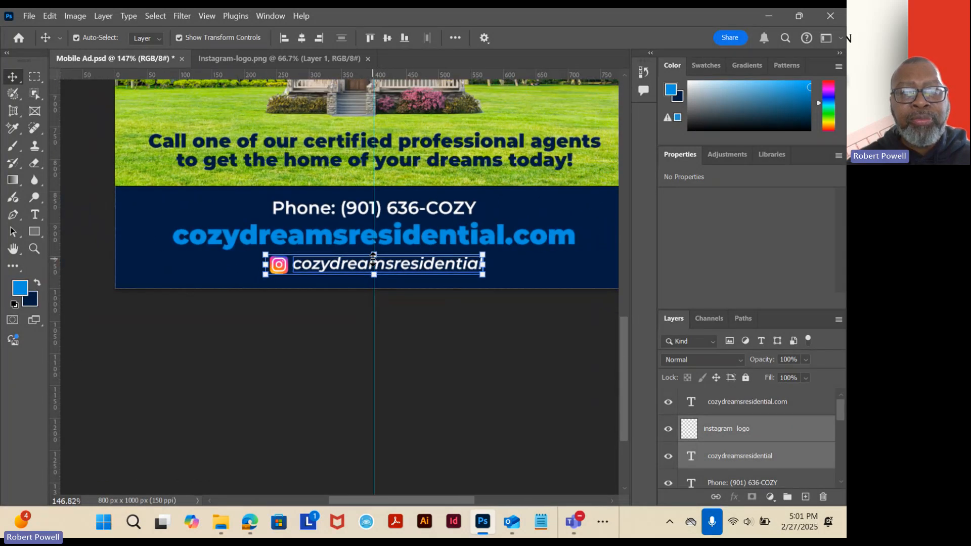
click(420, 344)
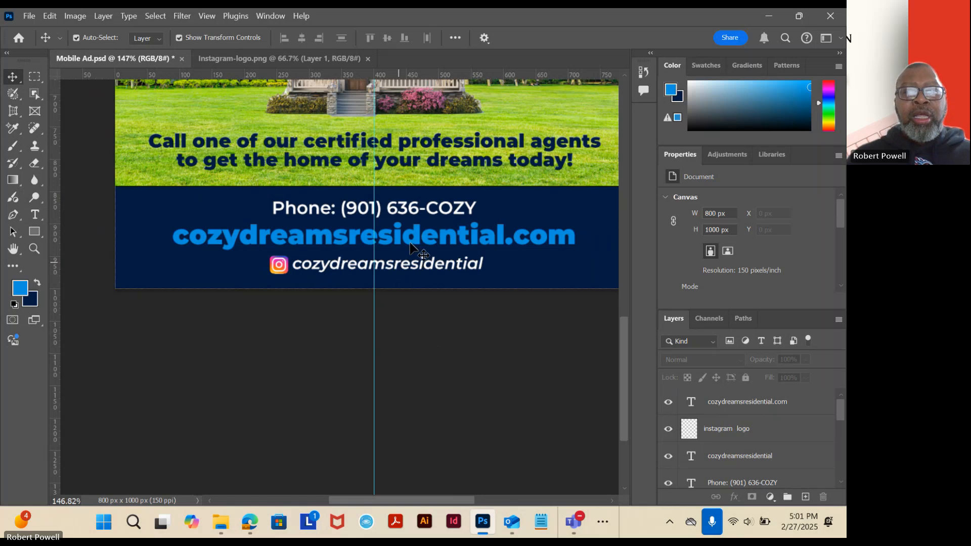
Review the whole ad and compare it with the reference image Week 7 - MobileAd.jpg in the photo viewer, then return to Photoshop.
drag(425, 228, 429, 374)
scroll(423, 373, up, 5)
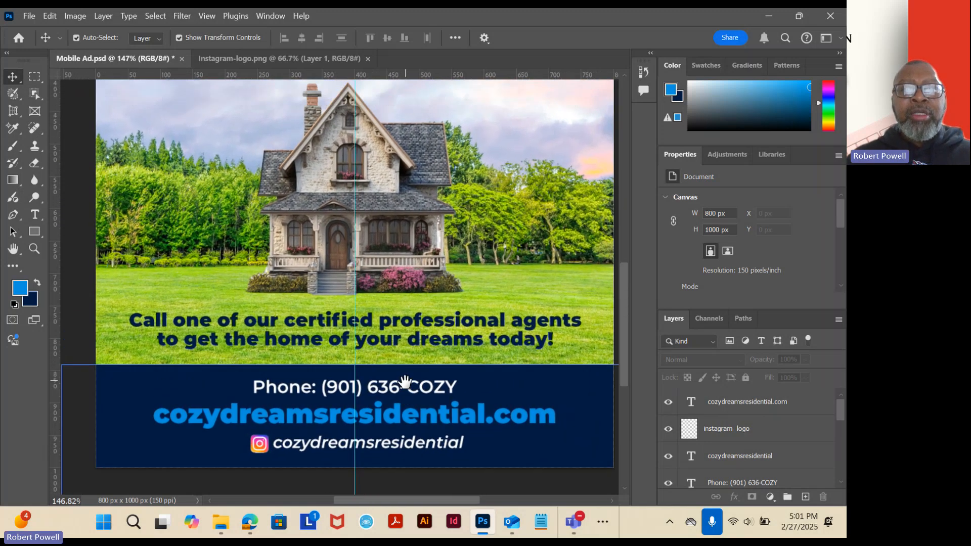
scroll(416, 273, up, 2)
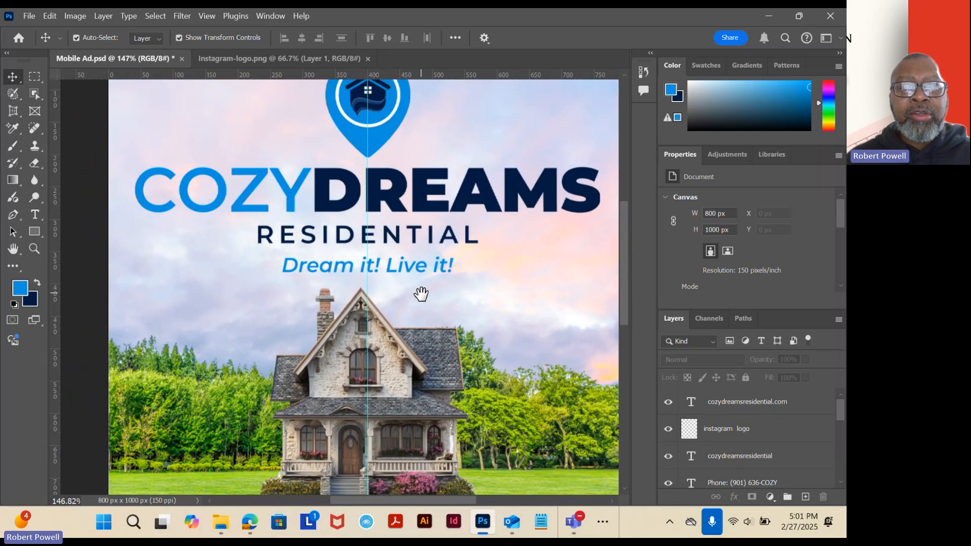
scroll(431, 301, down, 3)
scroll(429, 302, down, 3)
scroll(426, 297, up, 3)
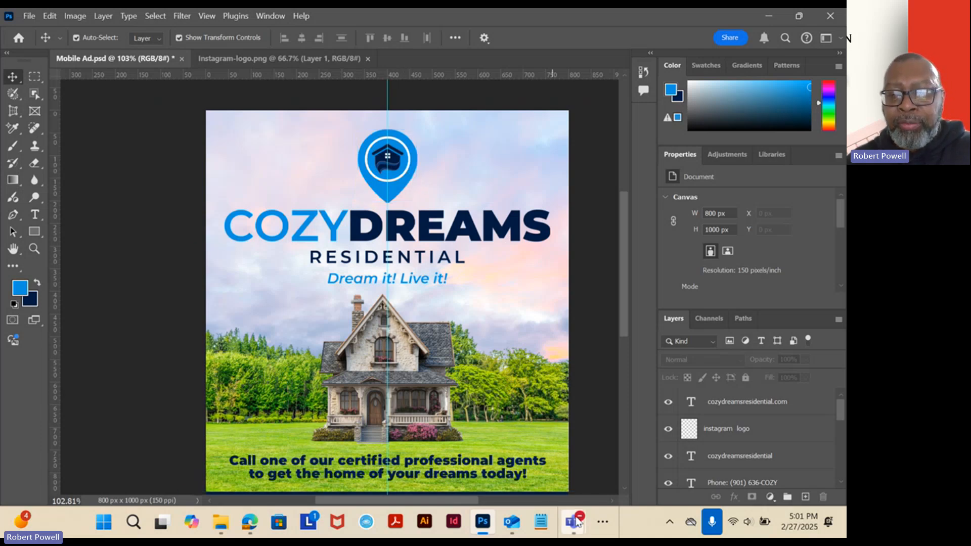
click(602, 521)
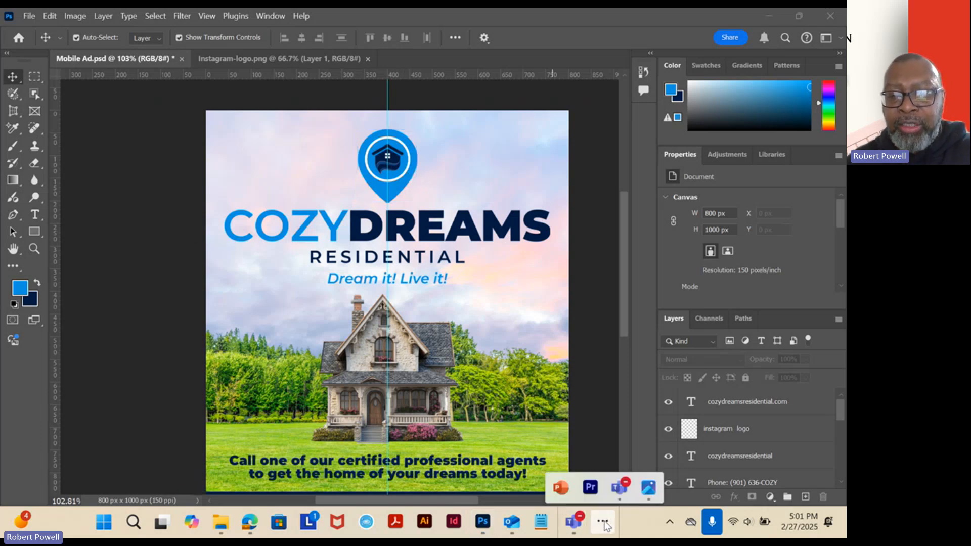
click(646, 481)
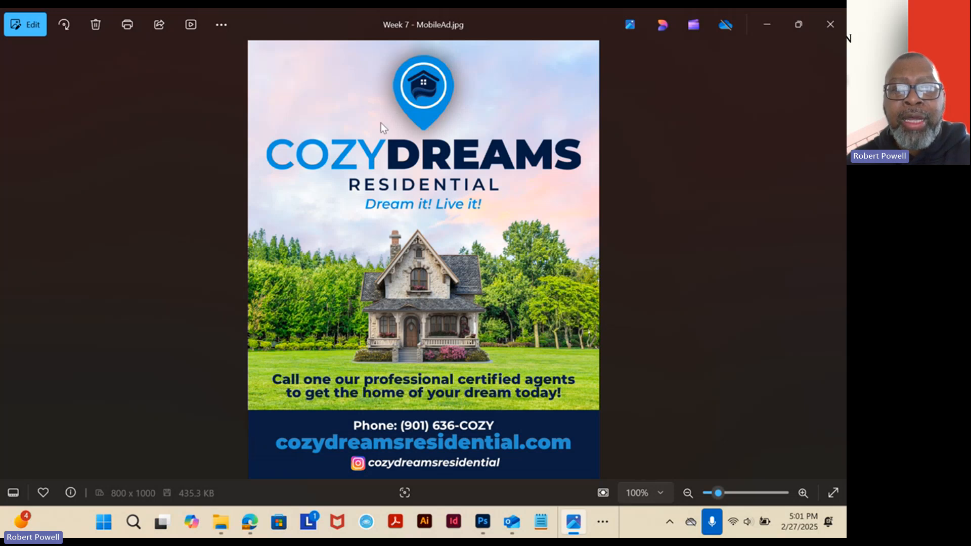
click(482, 525)
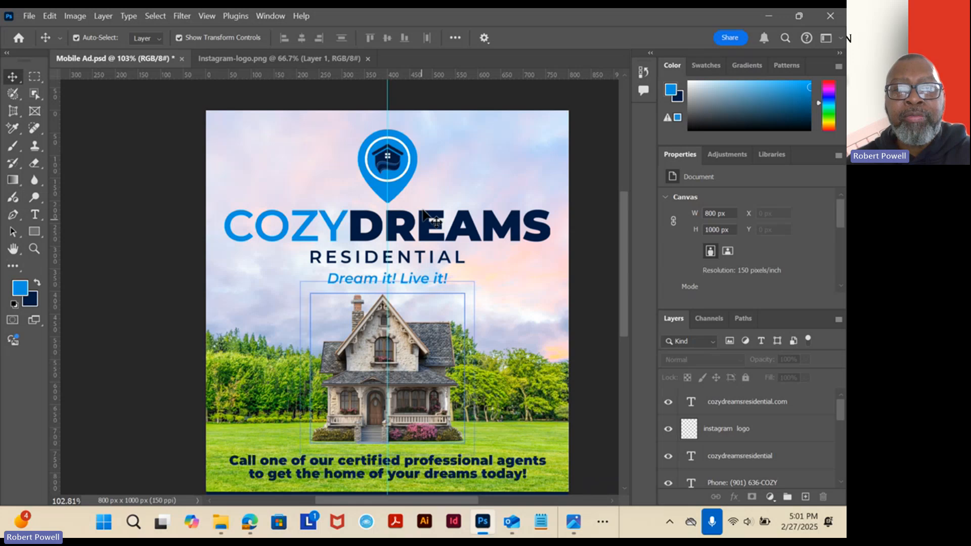
Select the pin drop layer above the CozyDreams name and enable a Drop Shadow effect in its layer style.
click(406, 166)
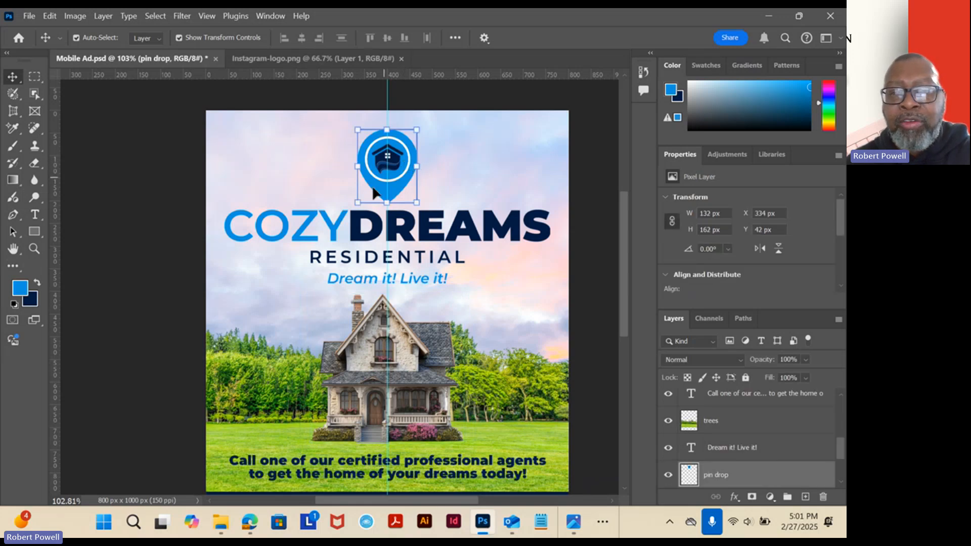
right_click(751, 469)
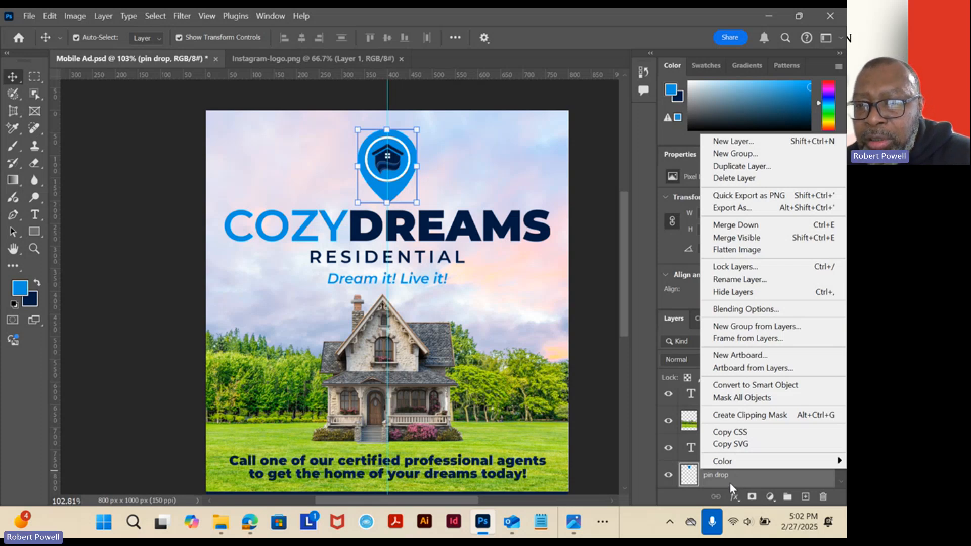
click(735, 311)
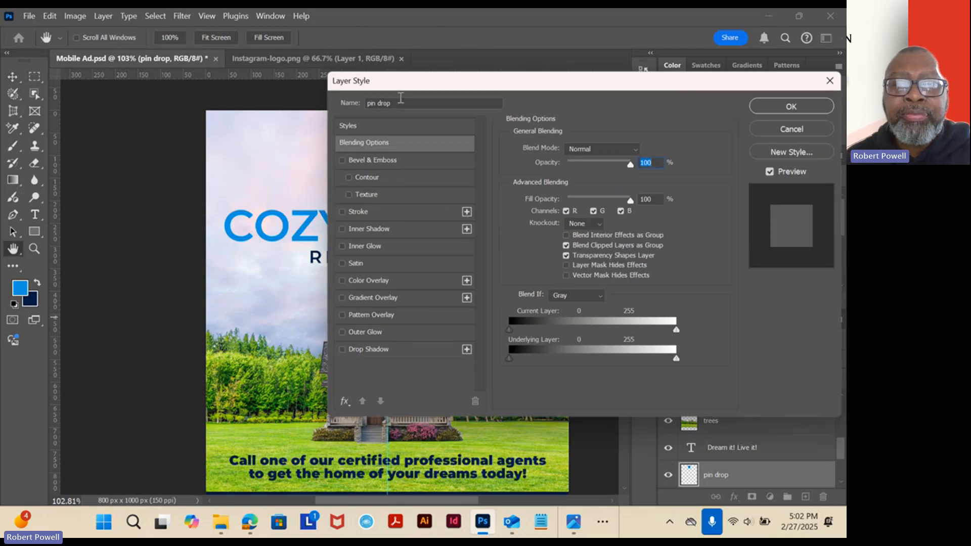
drag(431, 86, 562, 106)
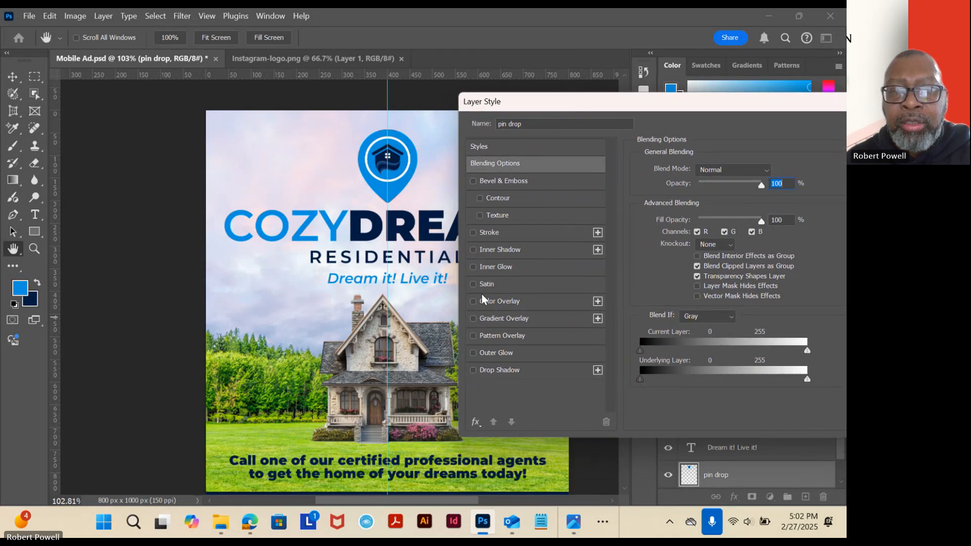
click(473, 370)
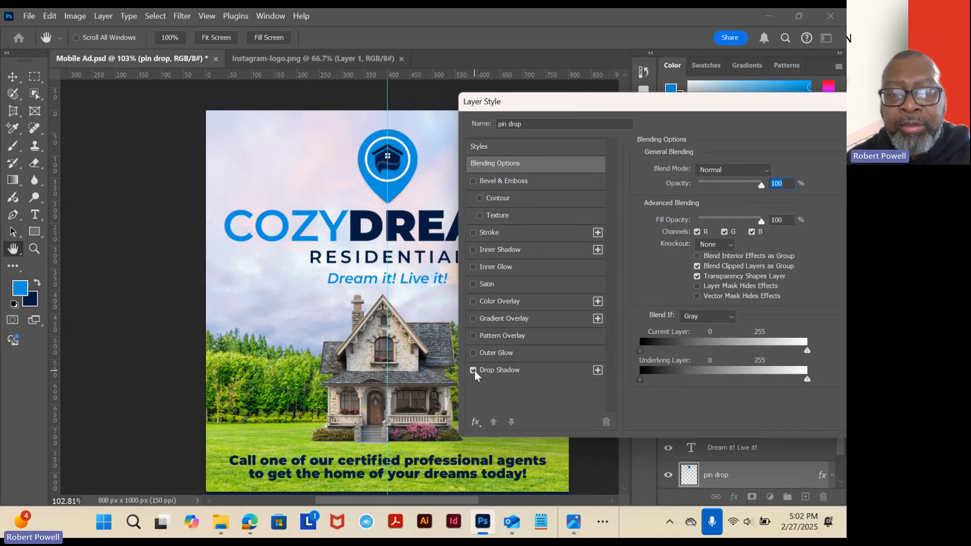
click(524, 372)
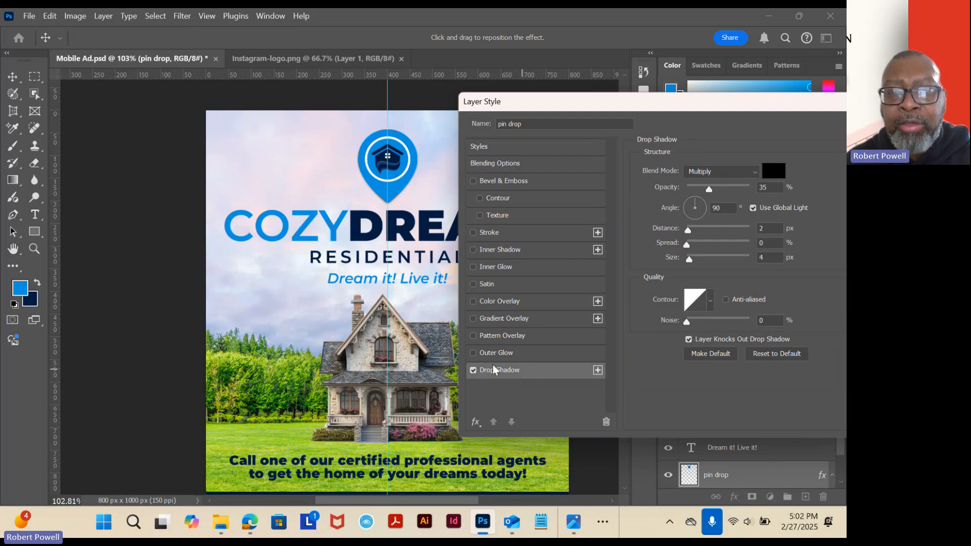
click(474, 370)
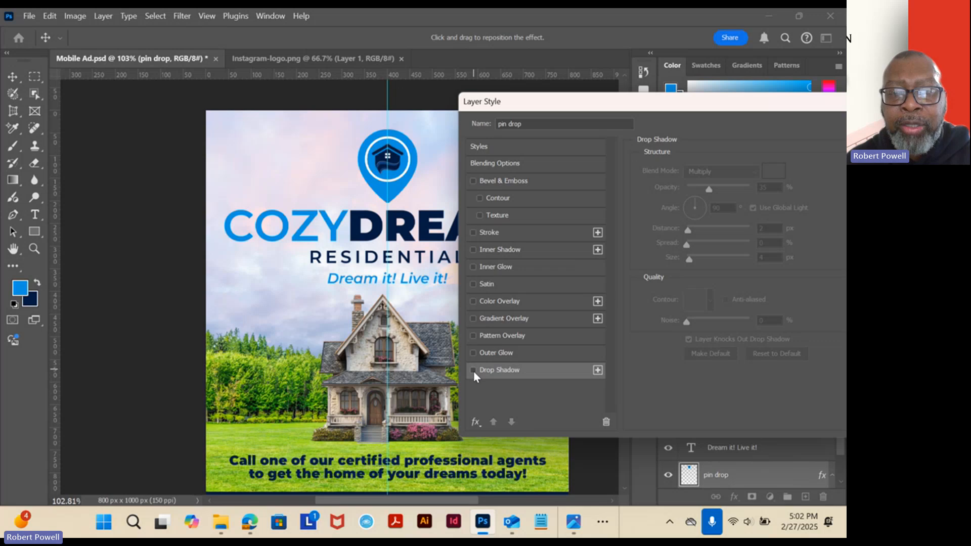
click(473, 370)
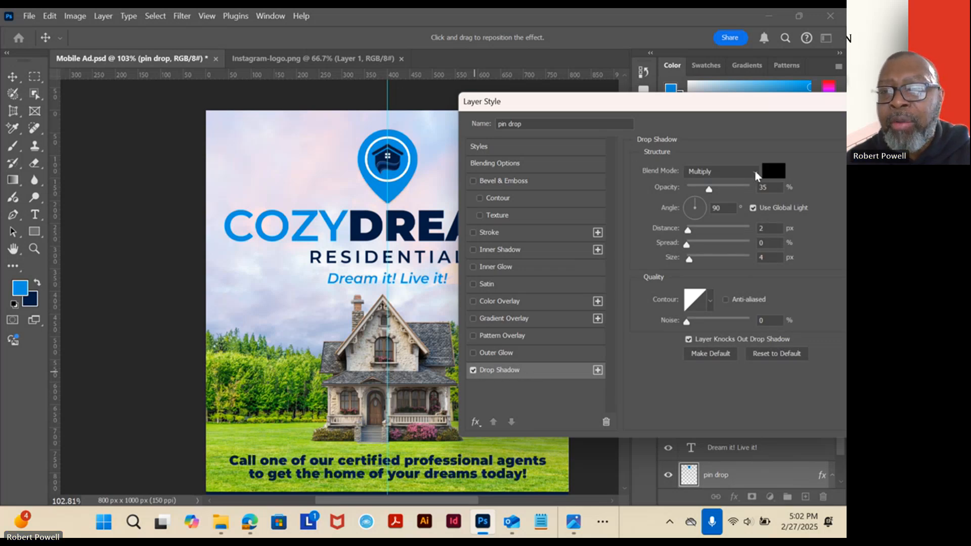
Set the pin's drop shadow to Normal blend mode, 59% opacity, 0 px distance, 19% spread and 51 px size, and apply it.
click(754, 170)
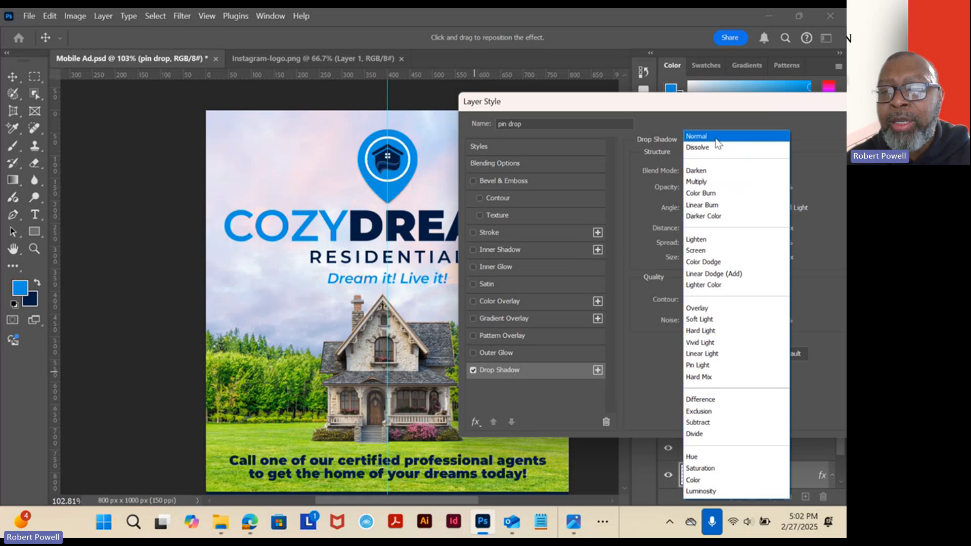
click(716, 140)
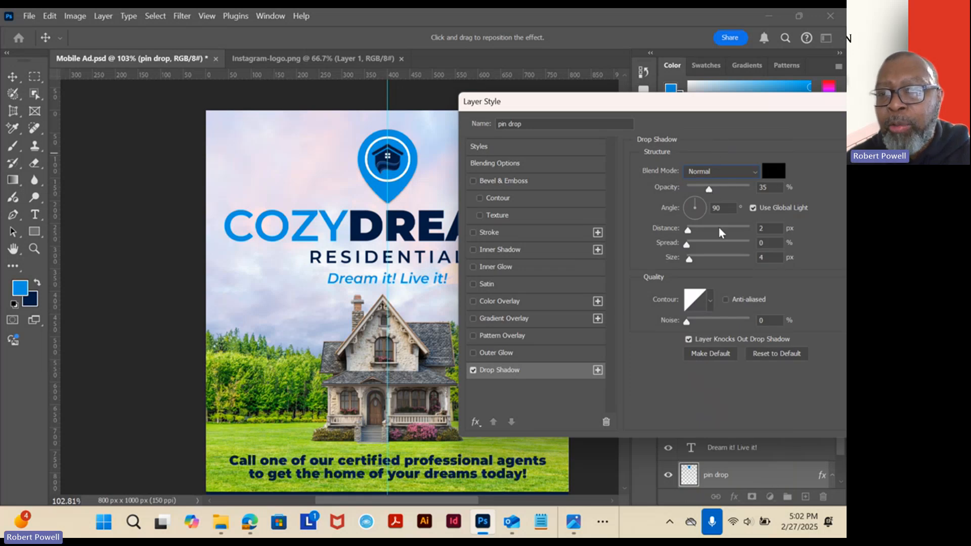
mouse_move(686, 231)
mouse_down()
mouse_move(666, 244)
mouse_move(700, 245)
mouse_up()
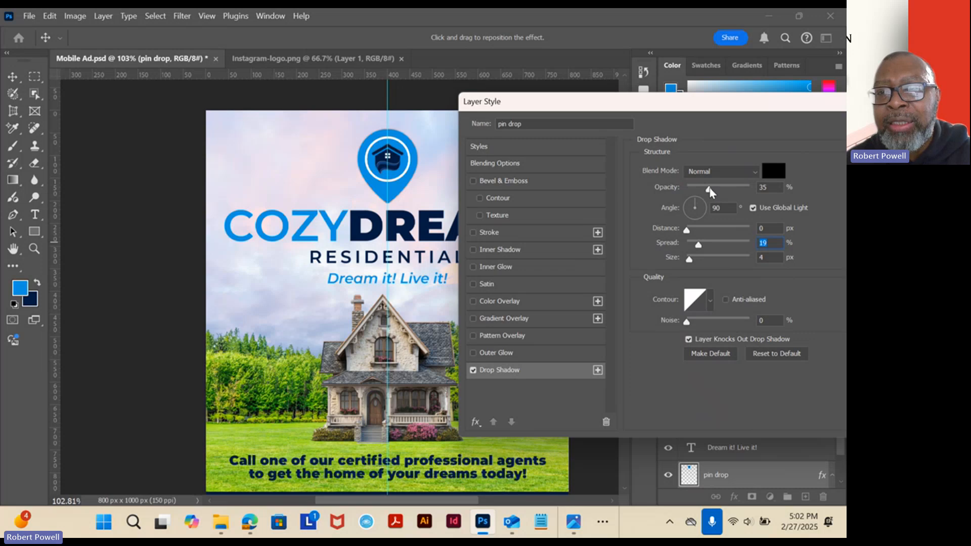
drag(714, 192, 734, 191)
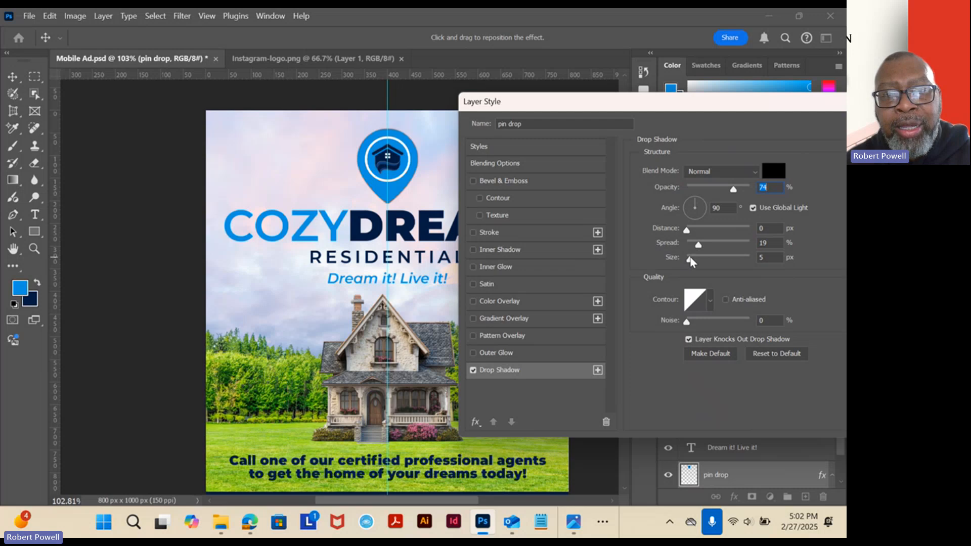
drag(690, 260, 703, 259)
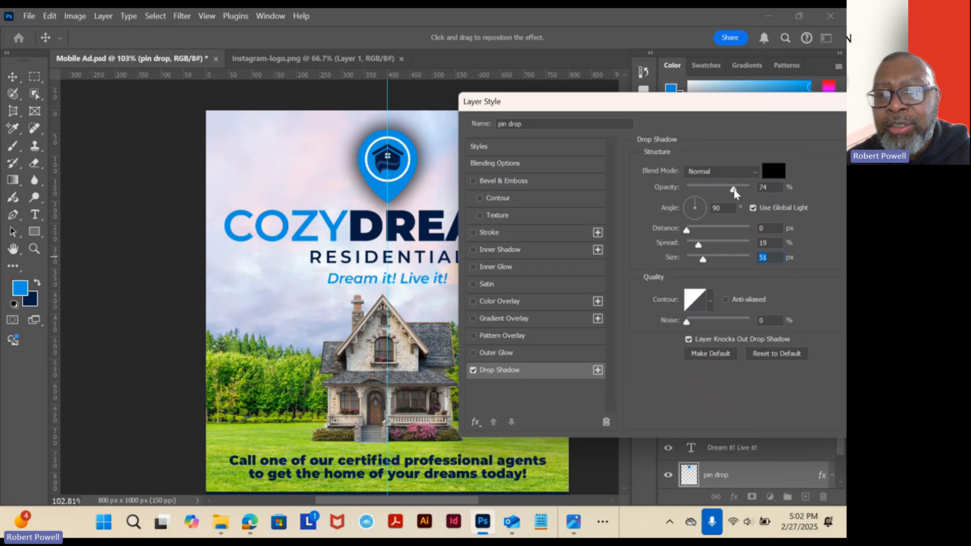
drag(732, 193, 725, 203)
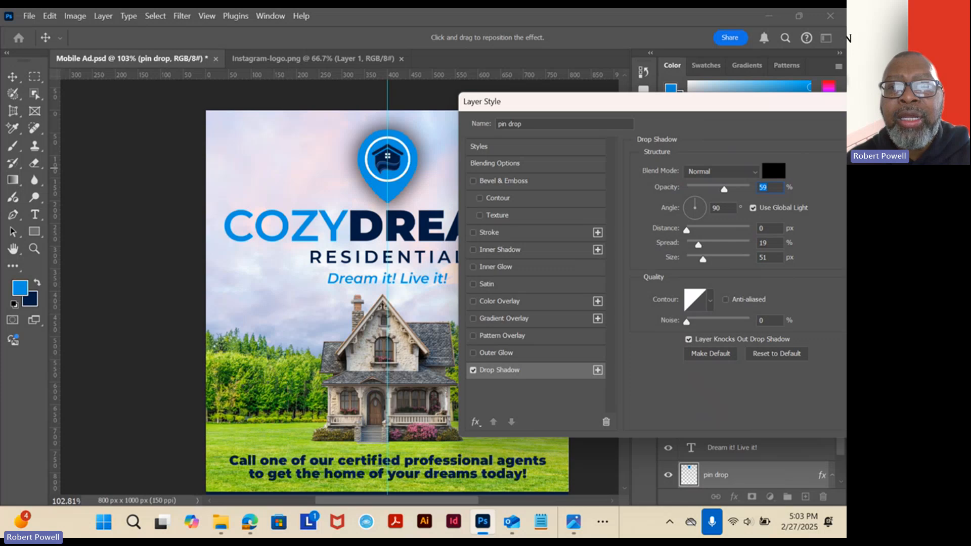
drag(693, 109, 404, 222)
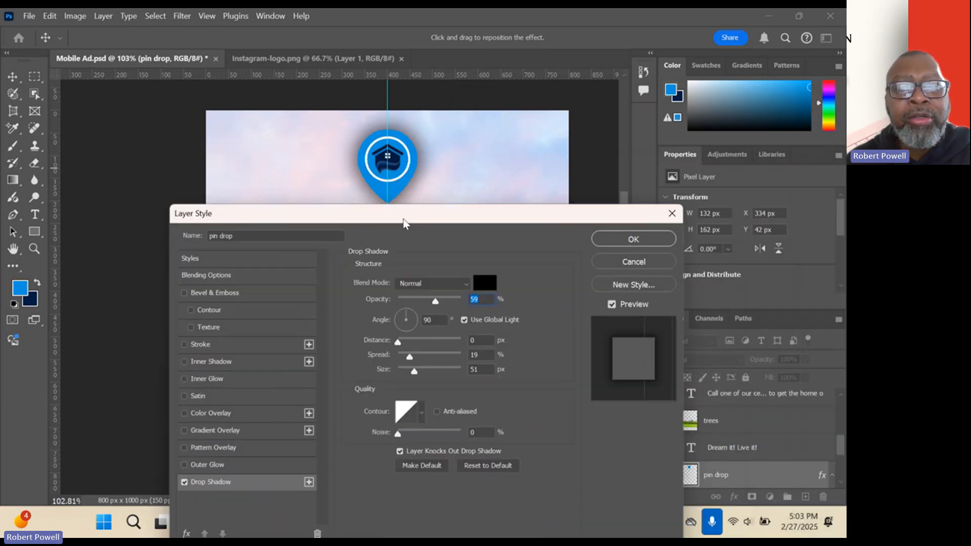
click(630, 238)
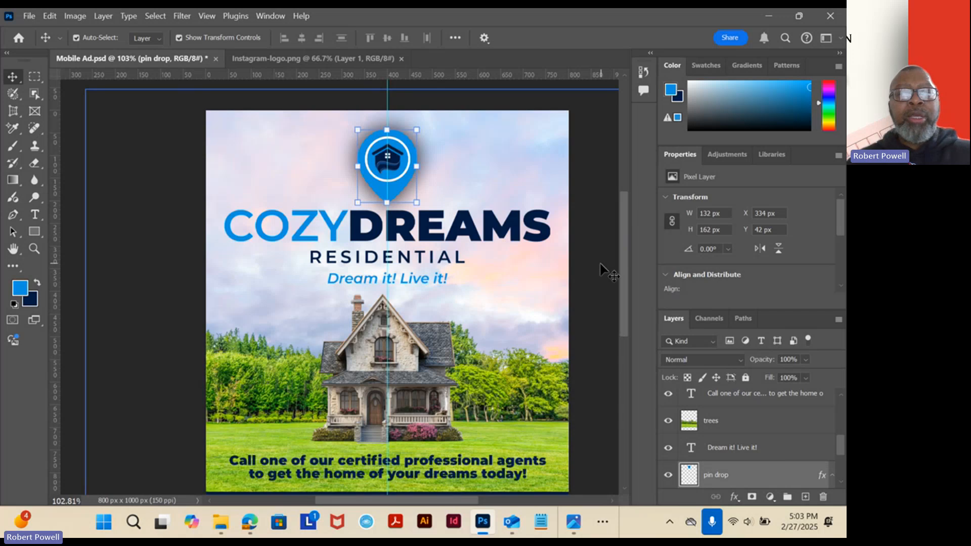
Check the full ad with the new shadow and save the layered Mobile Ad.psd.
scroll(586, 323, down, 3)
scroll(587, 336, down, 1)
scroll(567, 336, up, 5)
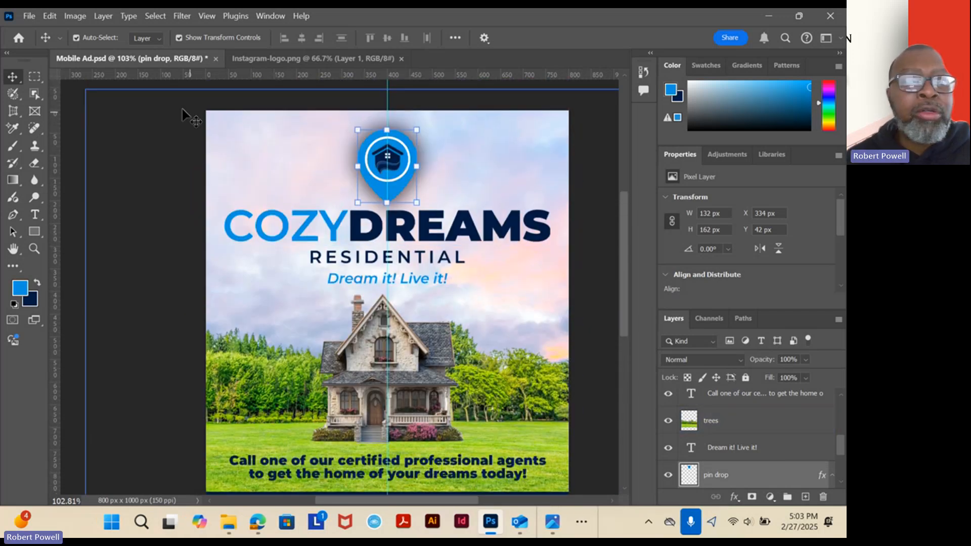
click(30, 16)
click(40, 159)
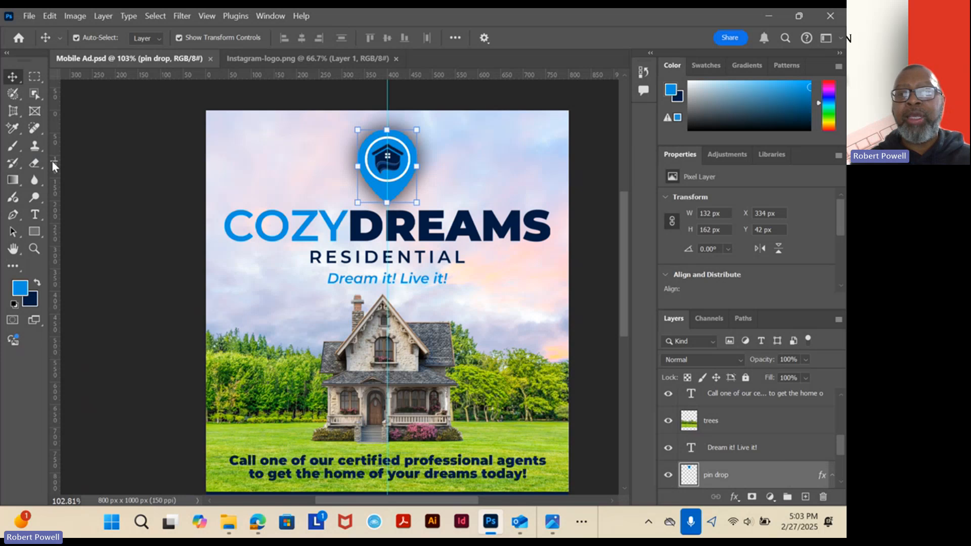
Flatten all layers of the ad and save it as a JPEG named Mobile Ad in the Week 7 - Mobile Ad folder, at quality 10.
click(837, 320)
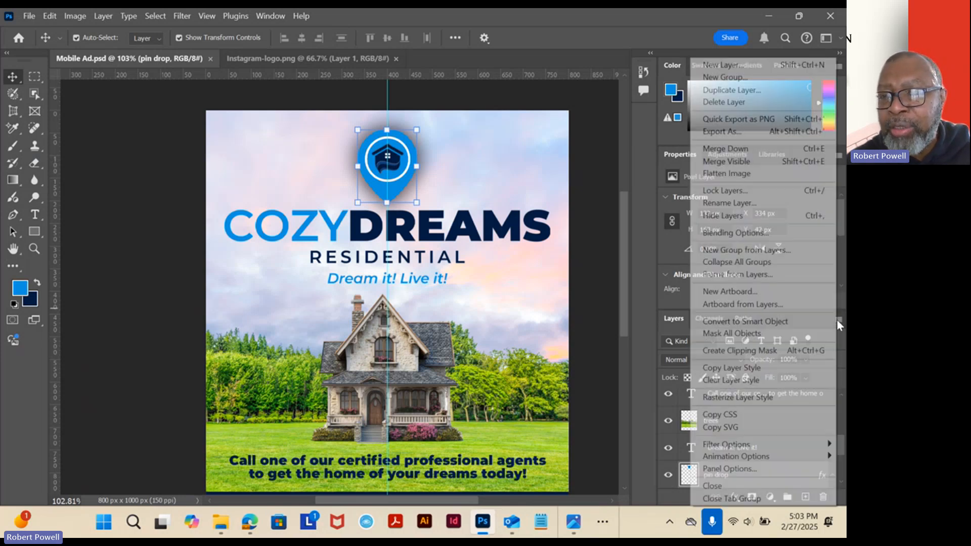
click(731, 173)
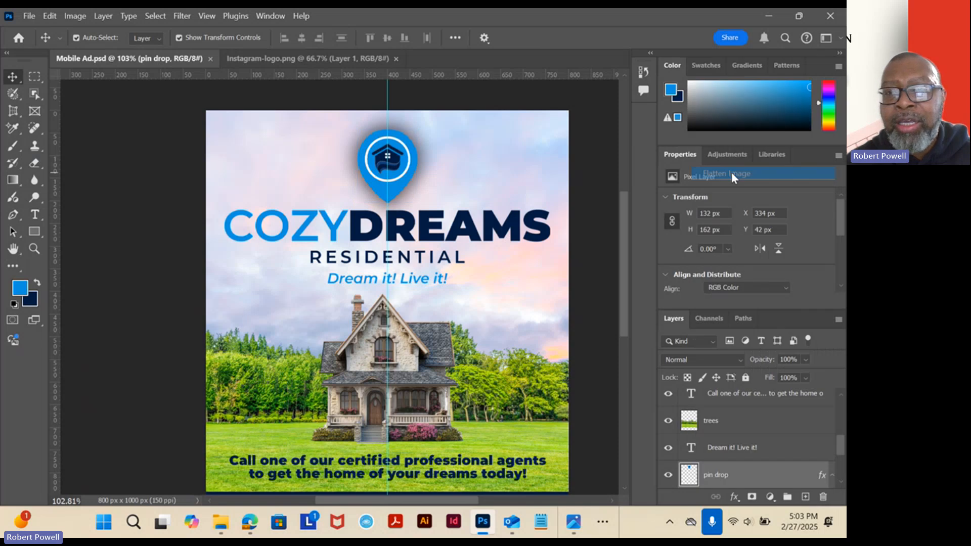
click(30, 16)
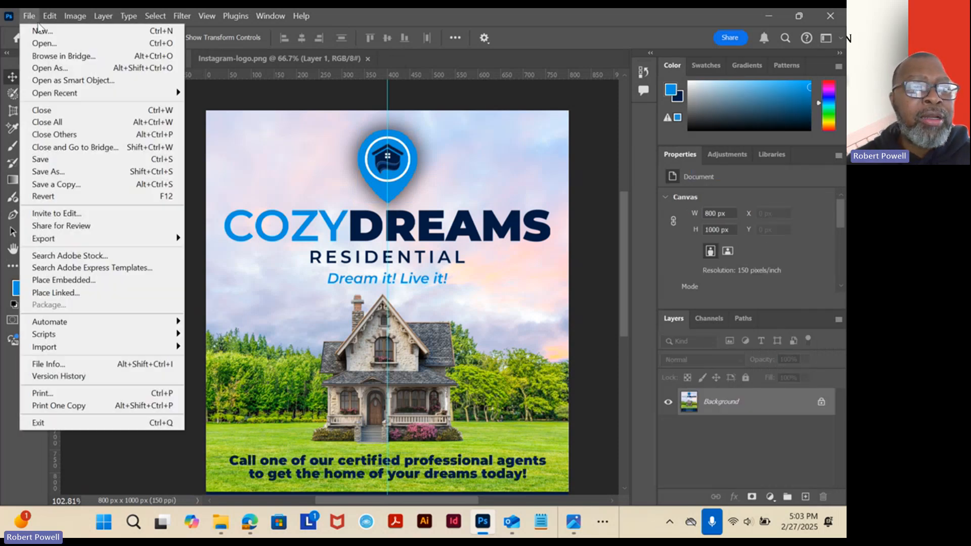
click(55, 173)
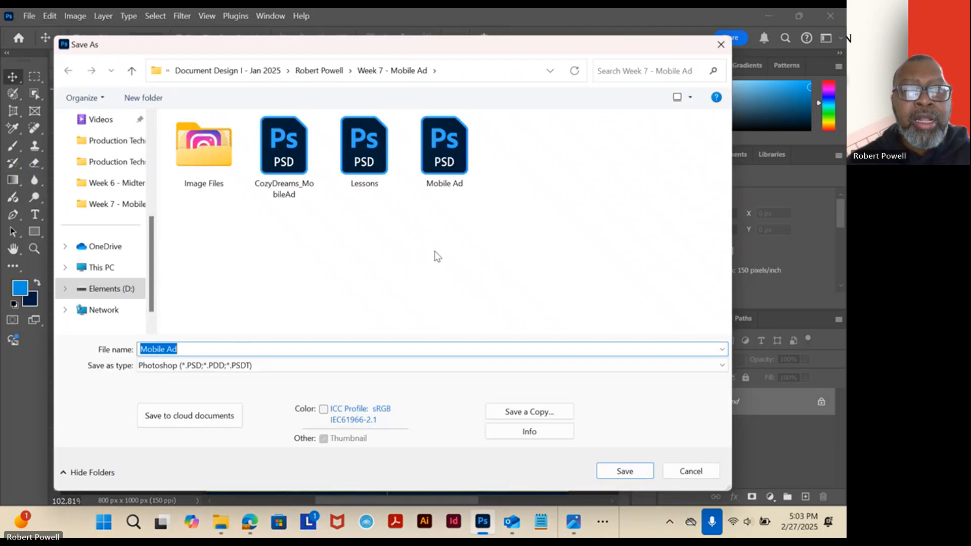
click(203, 364)
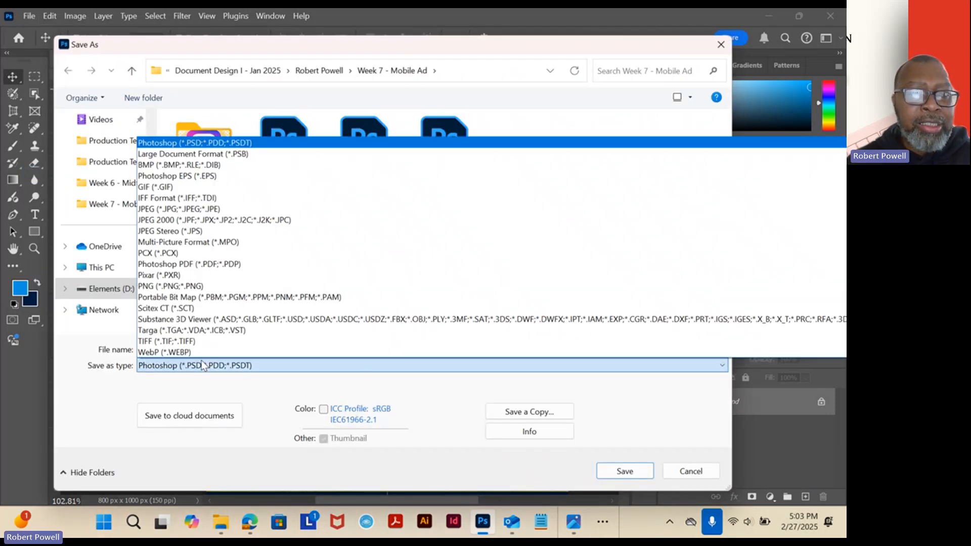
click(201, 208)
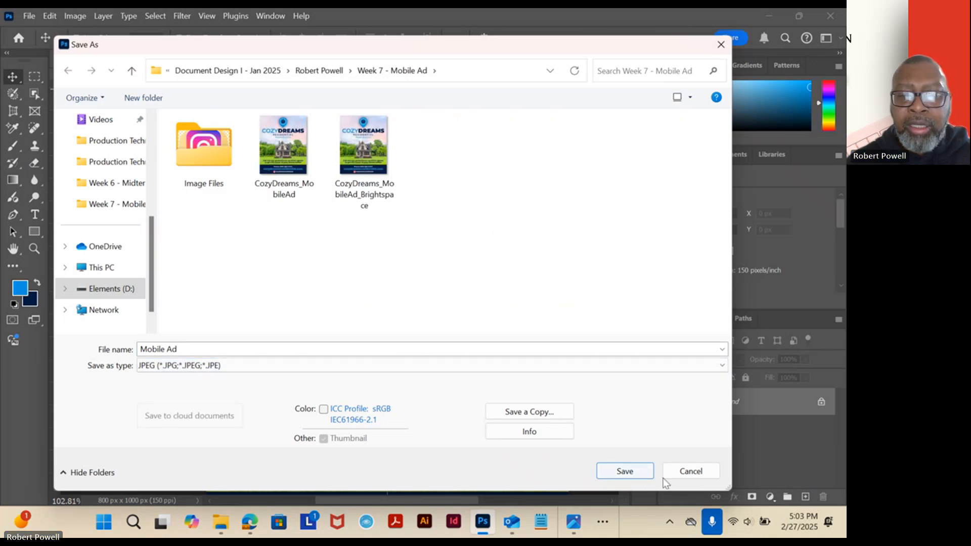
click(625, 471)
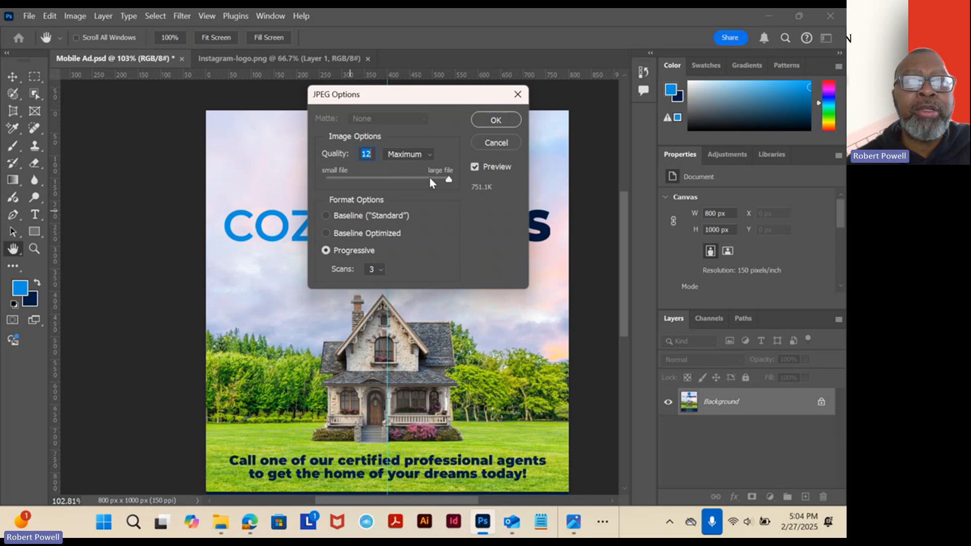
click(430, 178)
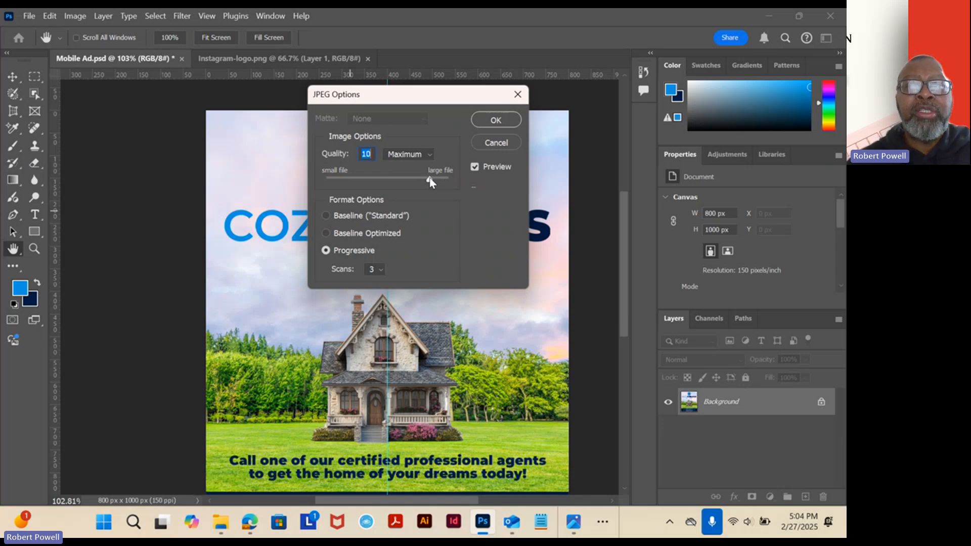
click(481, 120)
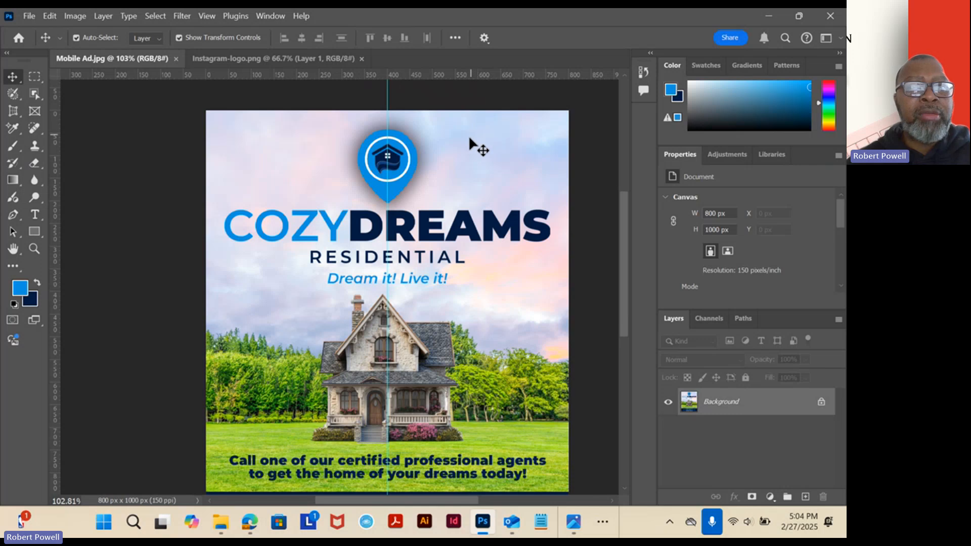
Check the whole flattened ad, then close the Instagram-logo.png document so only Mobile Ad.jpg stays open.
scroll(455, 156, down, 4)
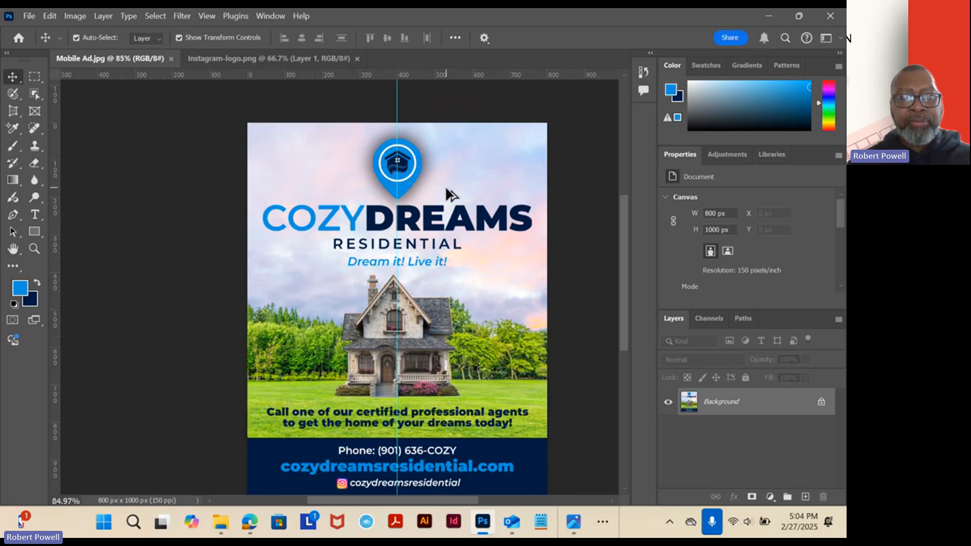
drag(462, 227, 404, 216)
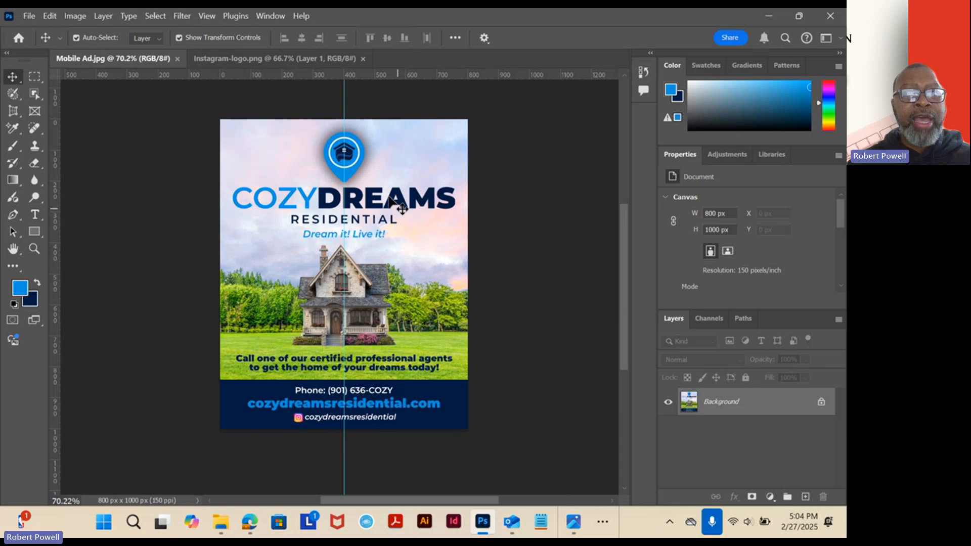
click(335, 60)
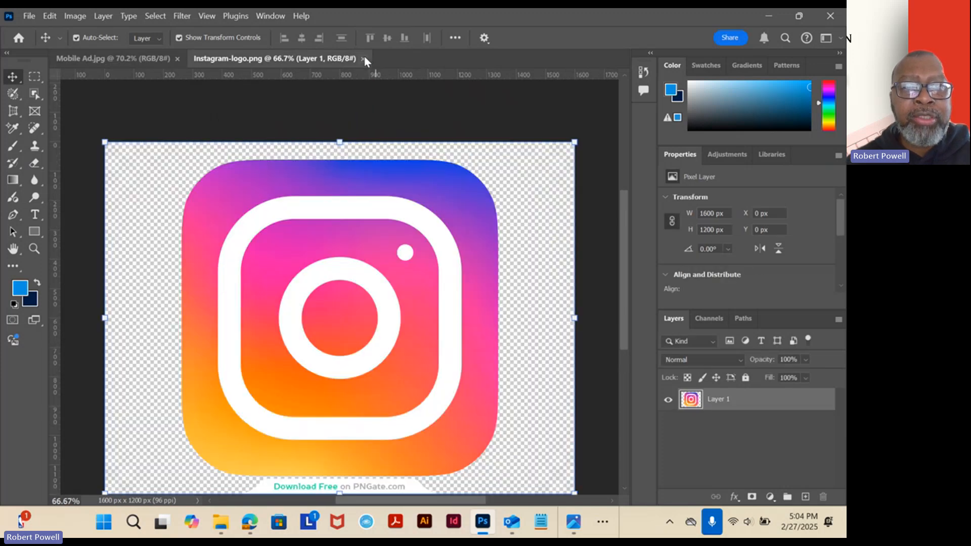
click(362, 58)
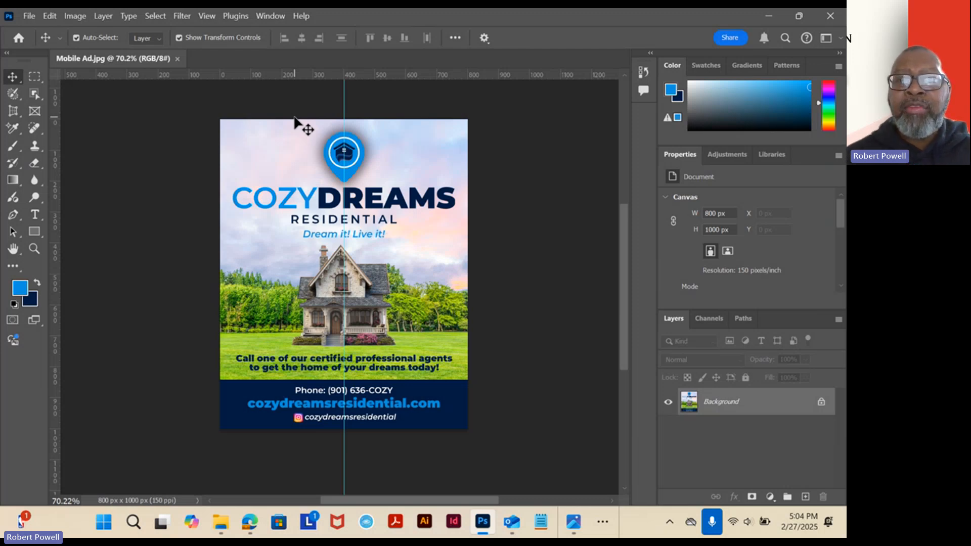
click(482, 29)
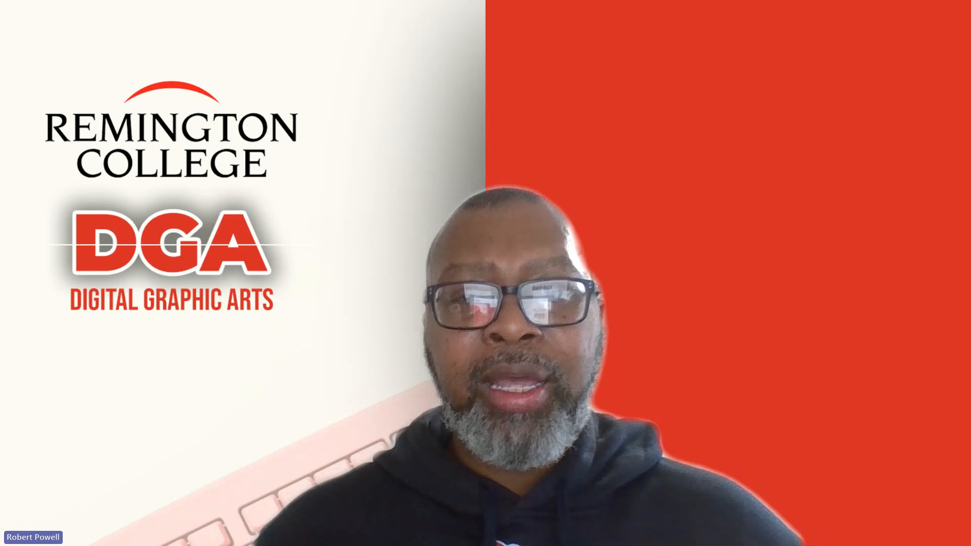